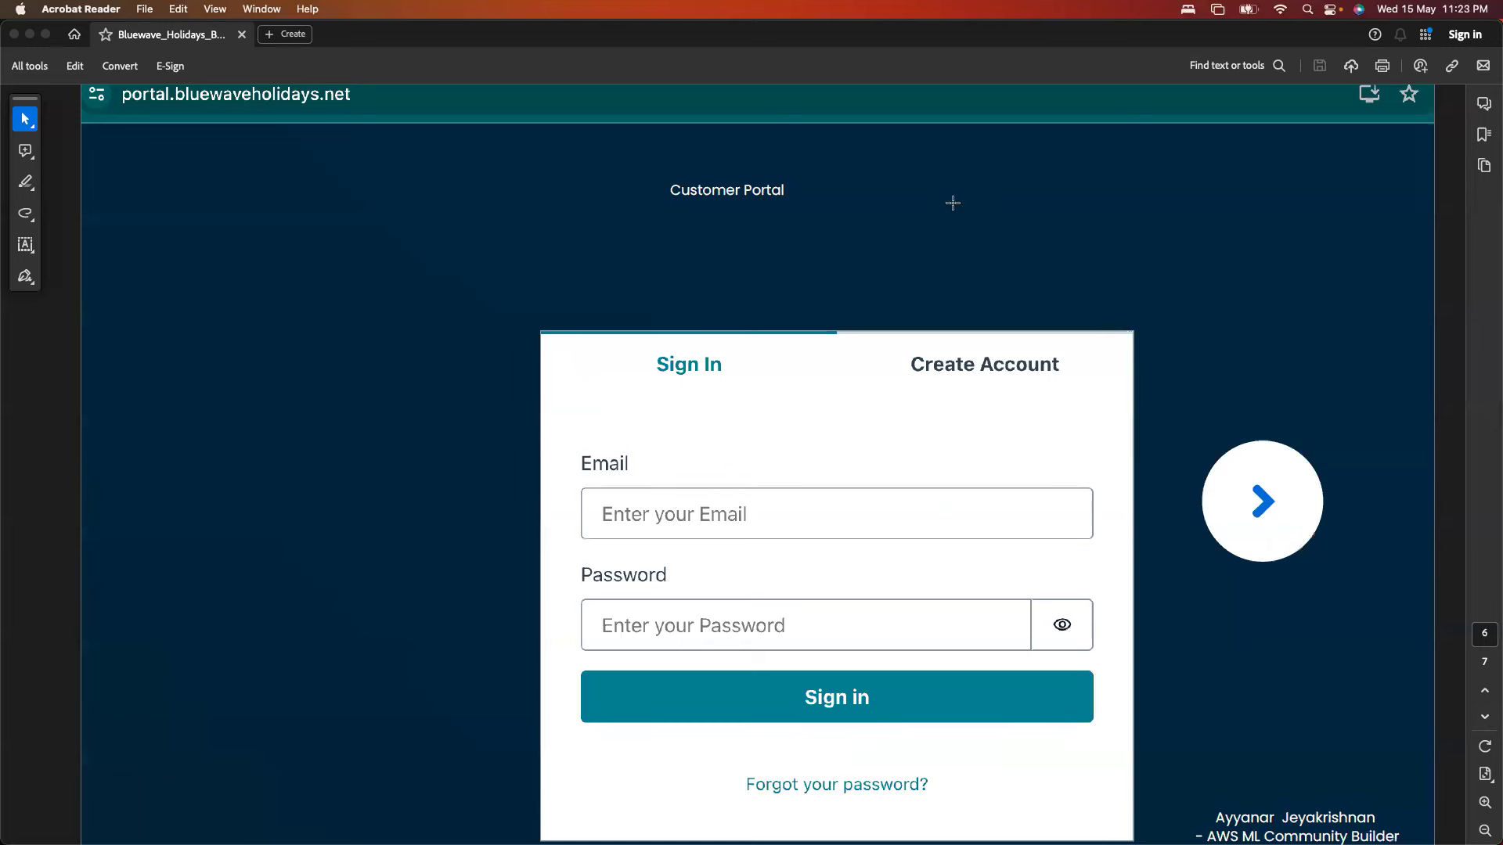
Advance the presentation to its last page and switch to Chrome to look over the Bluewave Holidays home page.
{"action": "left_click", "coordinate": [1486, 717]}
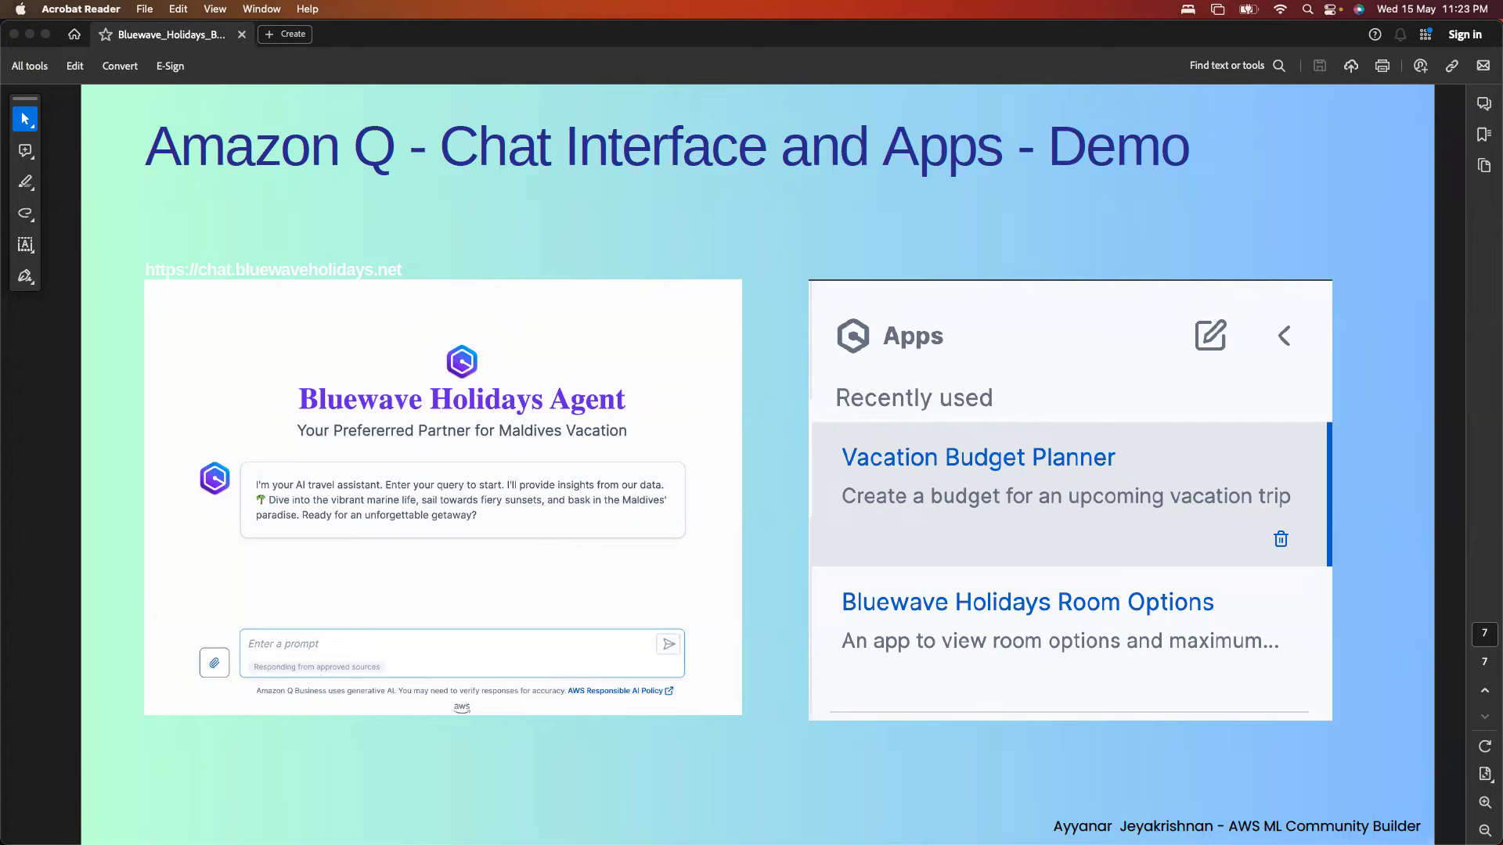
{"action": "key", "text": "super+Tab"}
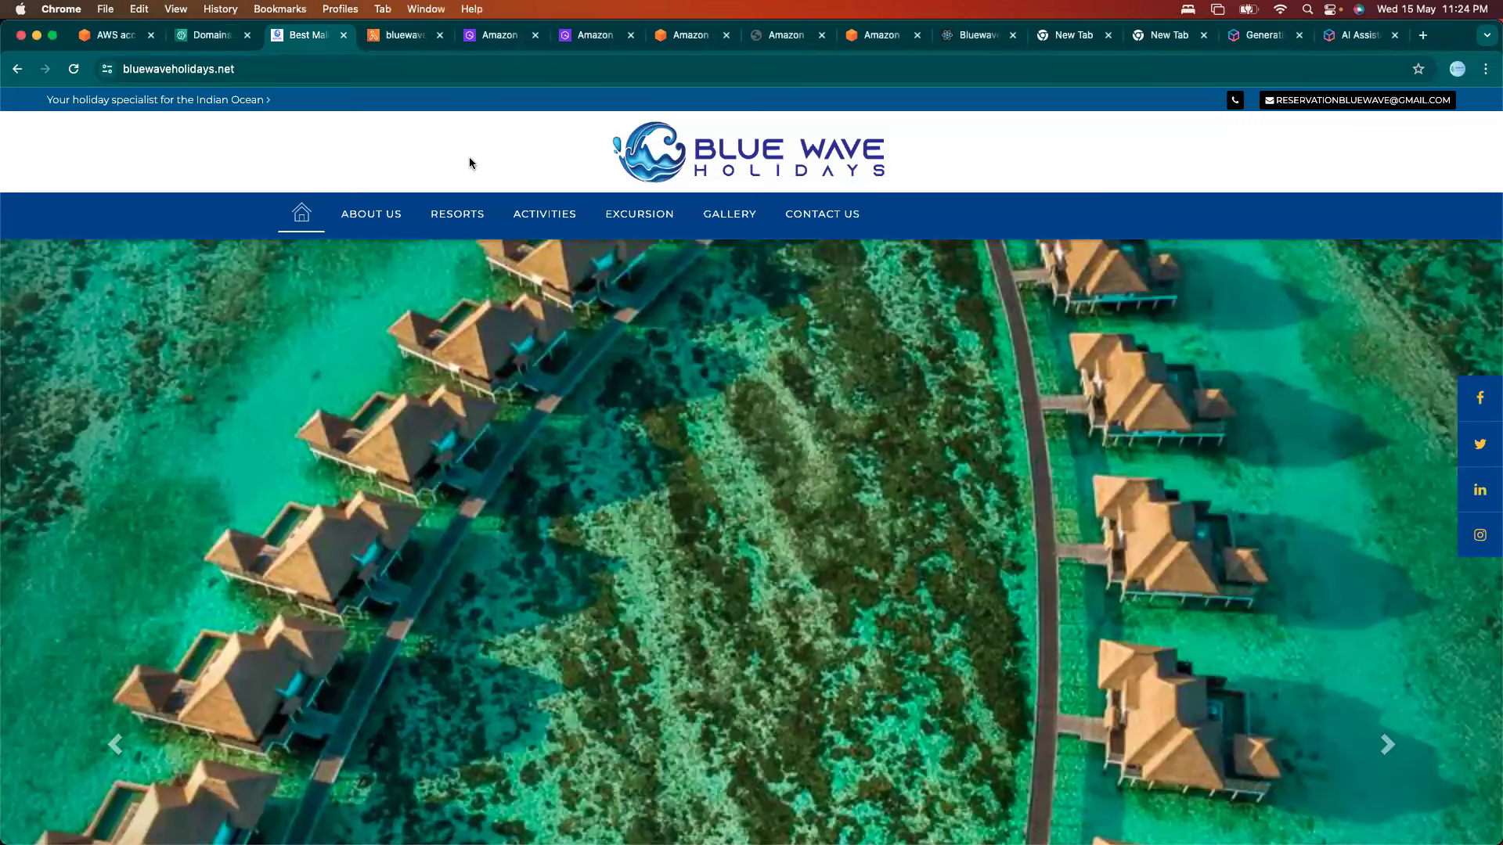
{"action": "scroll", "coordinate": [465, 133], "scroll_direction": "down", "scroll_amount": 2}
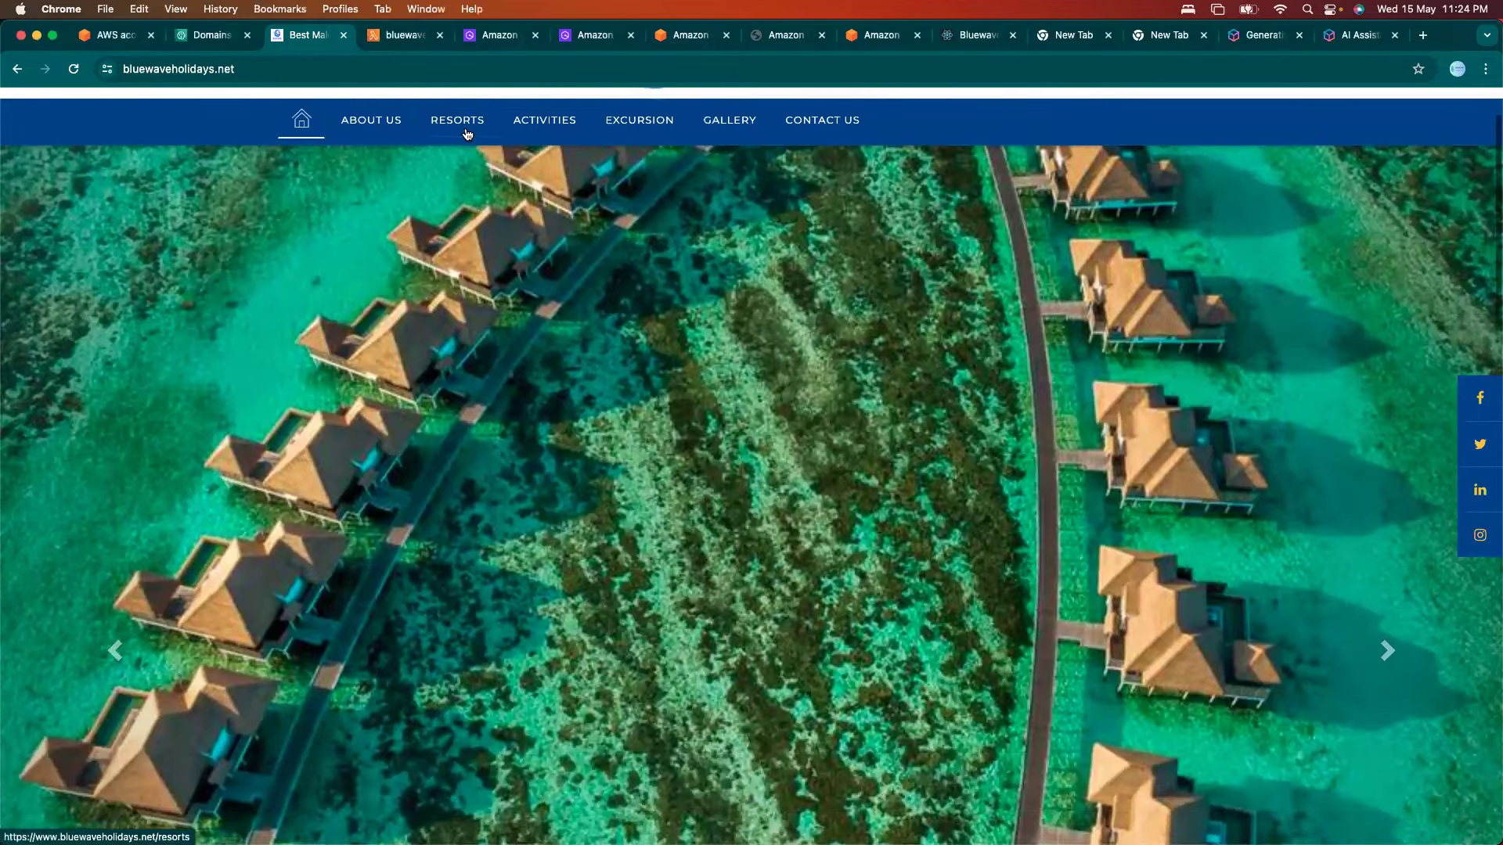
{"action": "scroll", "coordinate": [465, 133], "scroll_direction": "down", "scroll_amount": 5}
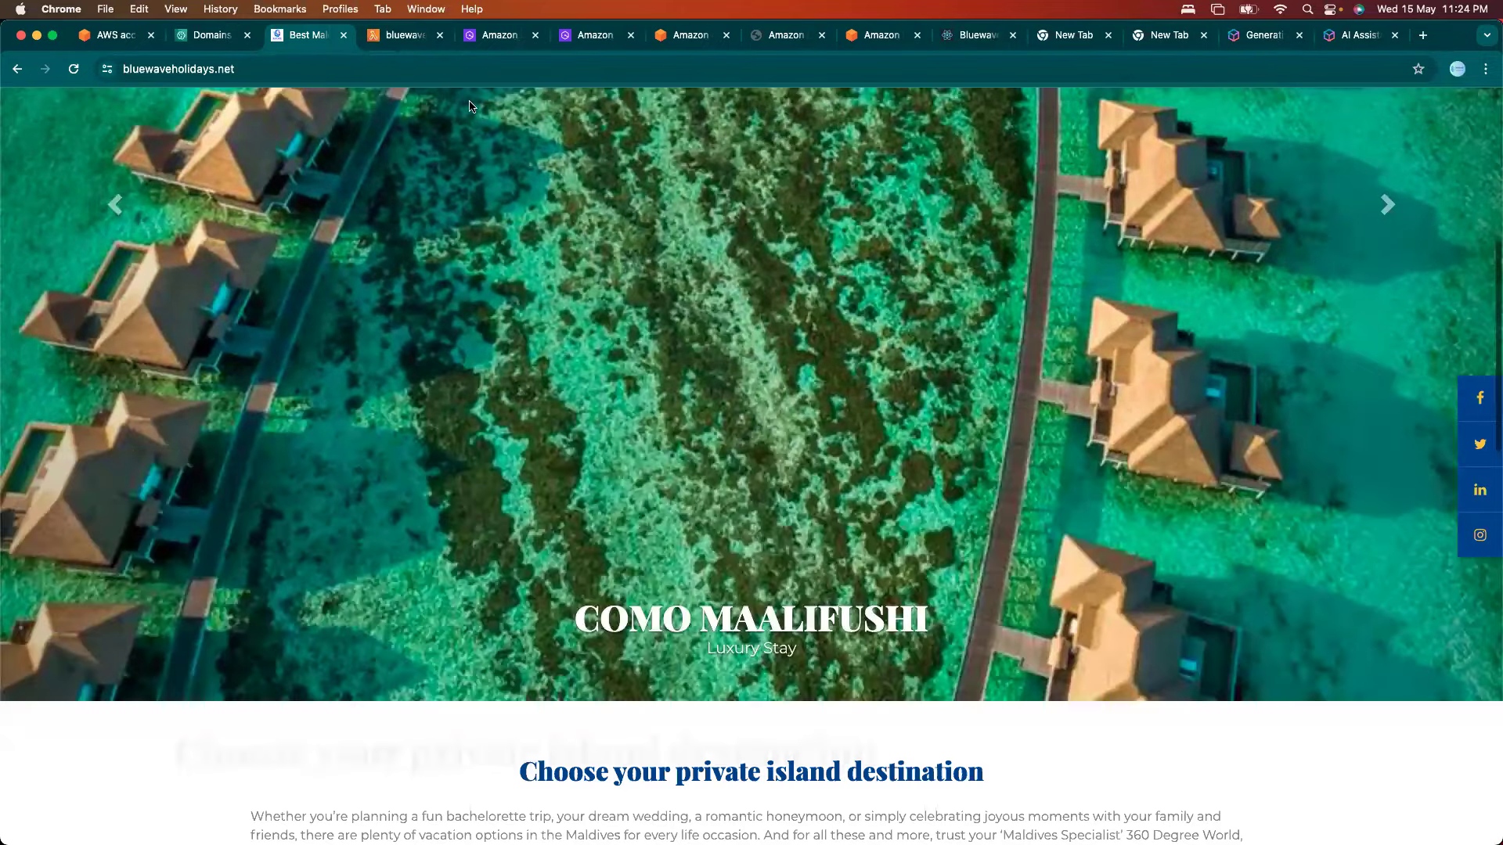
View the Amazon Q Business applications list and reload the Bluewave Holidays customer portal, dismissing its file chooser.
{"action": "left_click", "coordinate": [497, 38]}
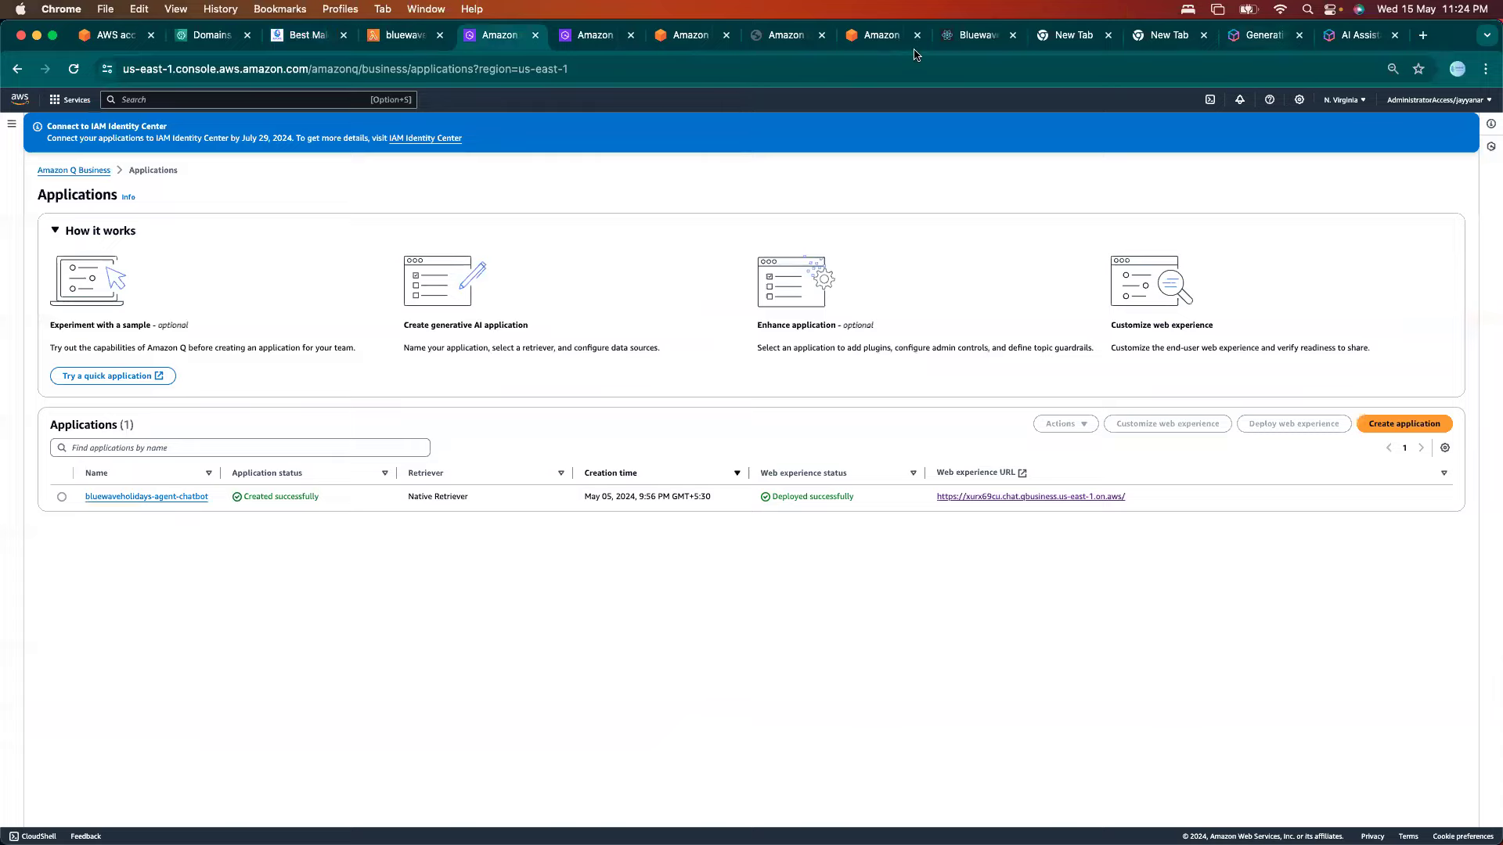
{"action": "left_click", "coordinate": [980, 39]}
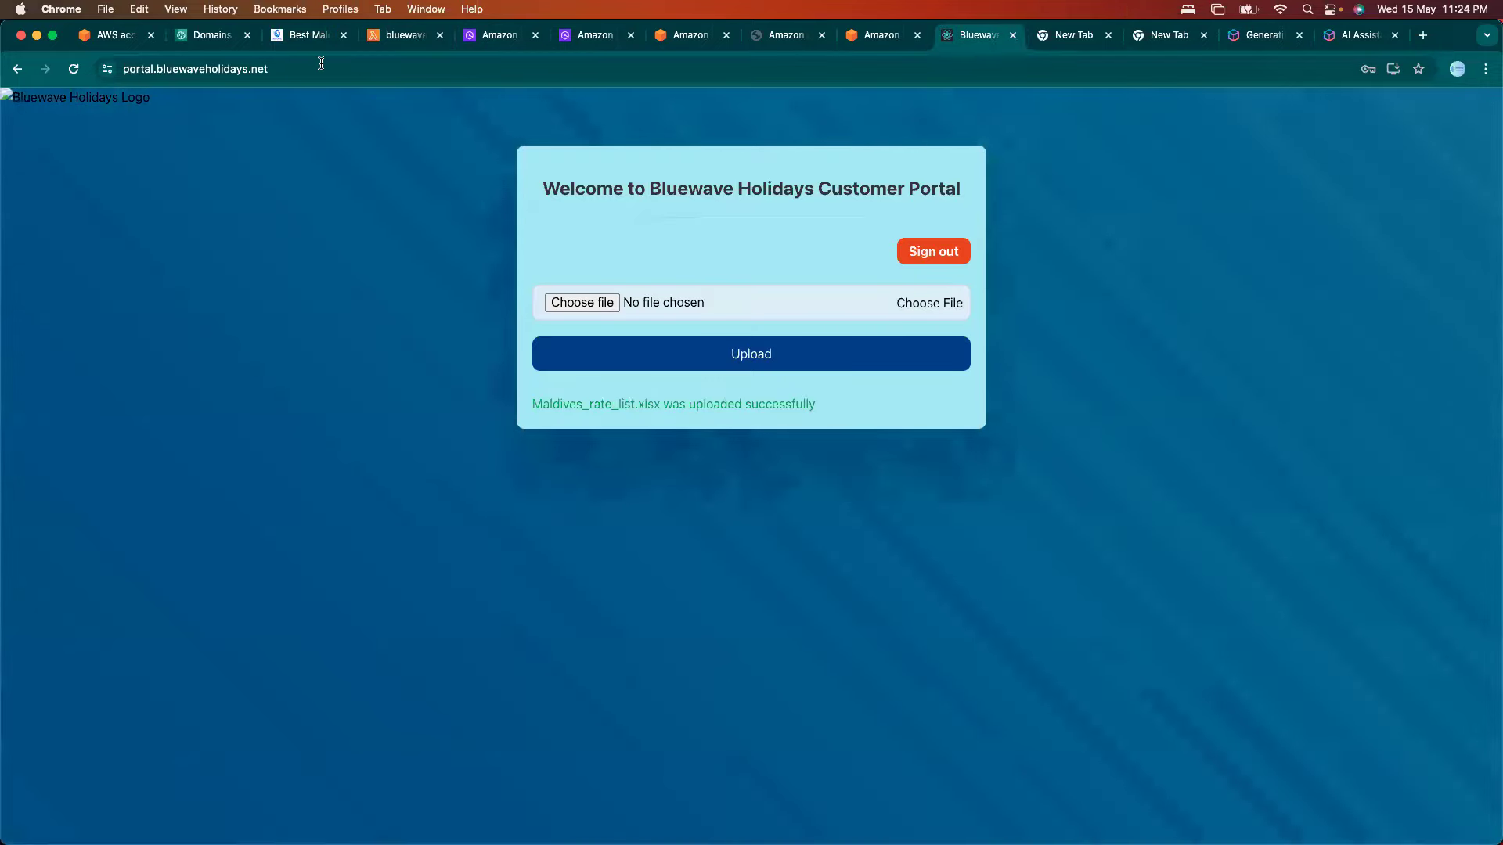
{"action": "left_click", "coordinate": [319, 70]}
{"action": "key", "text": "Return"}
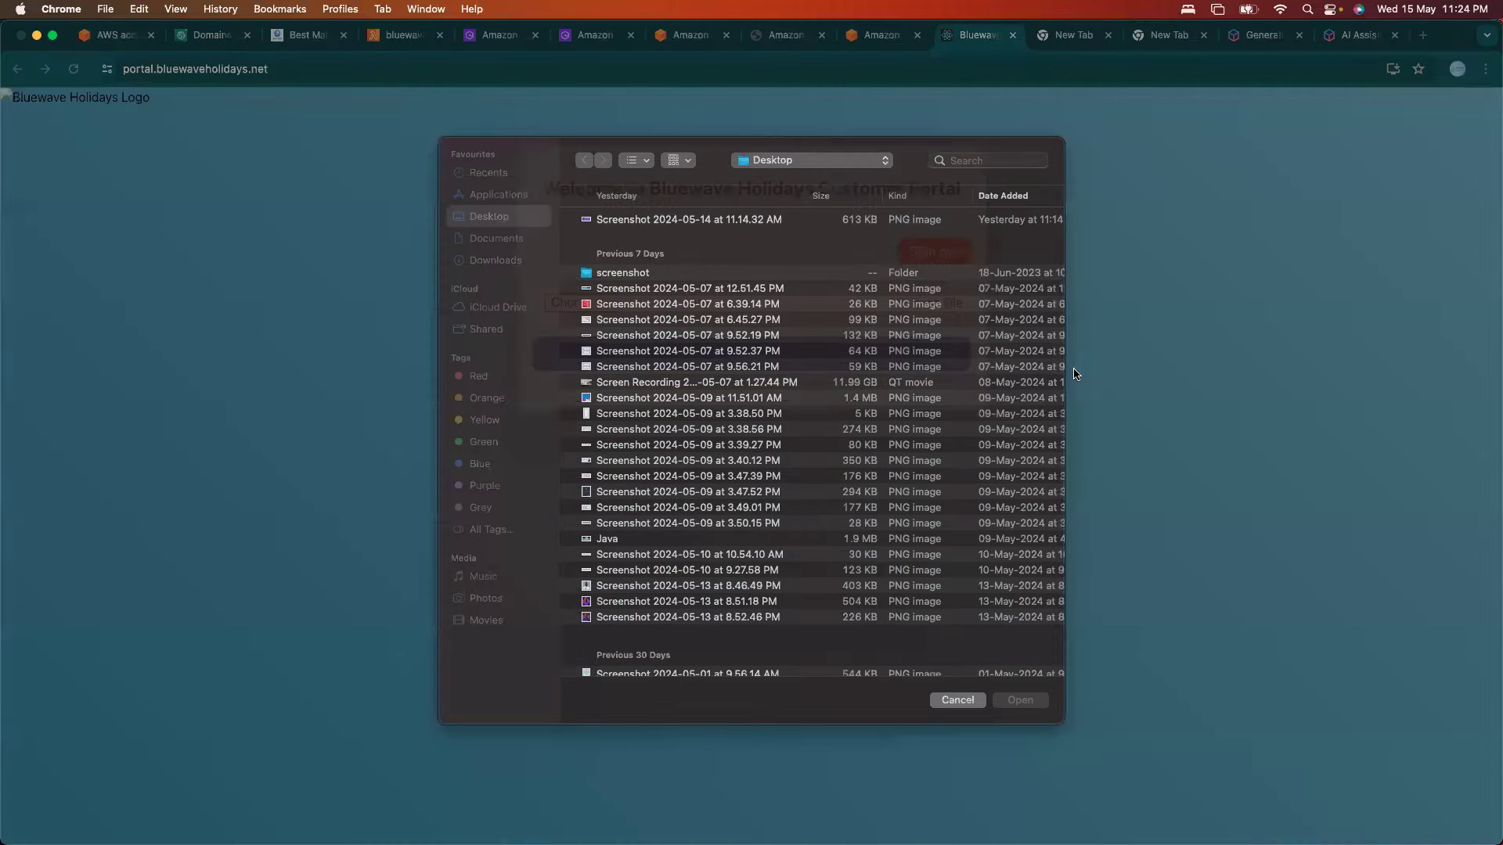
{"action": "key", "text": "Escape"}
Go to the Amazon Q Business applications list and start creating a new application.
{"action": "left_click", "coordinate": [576, 39]}
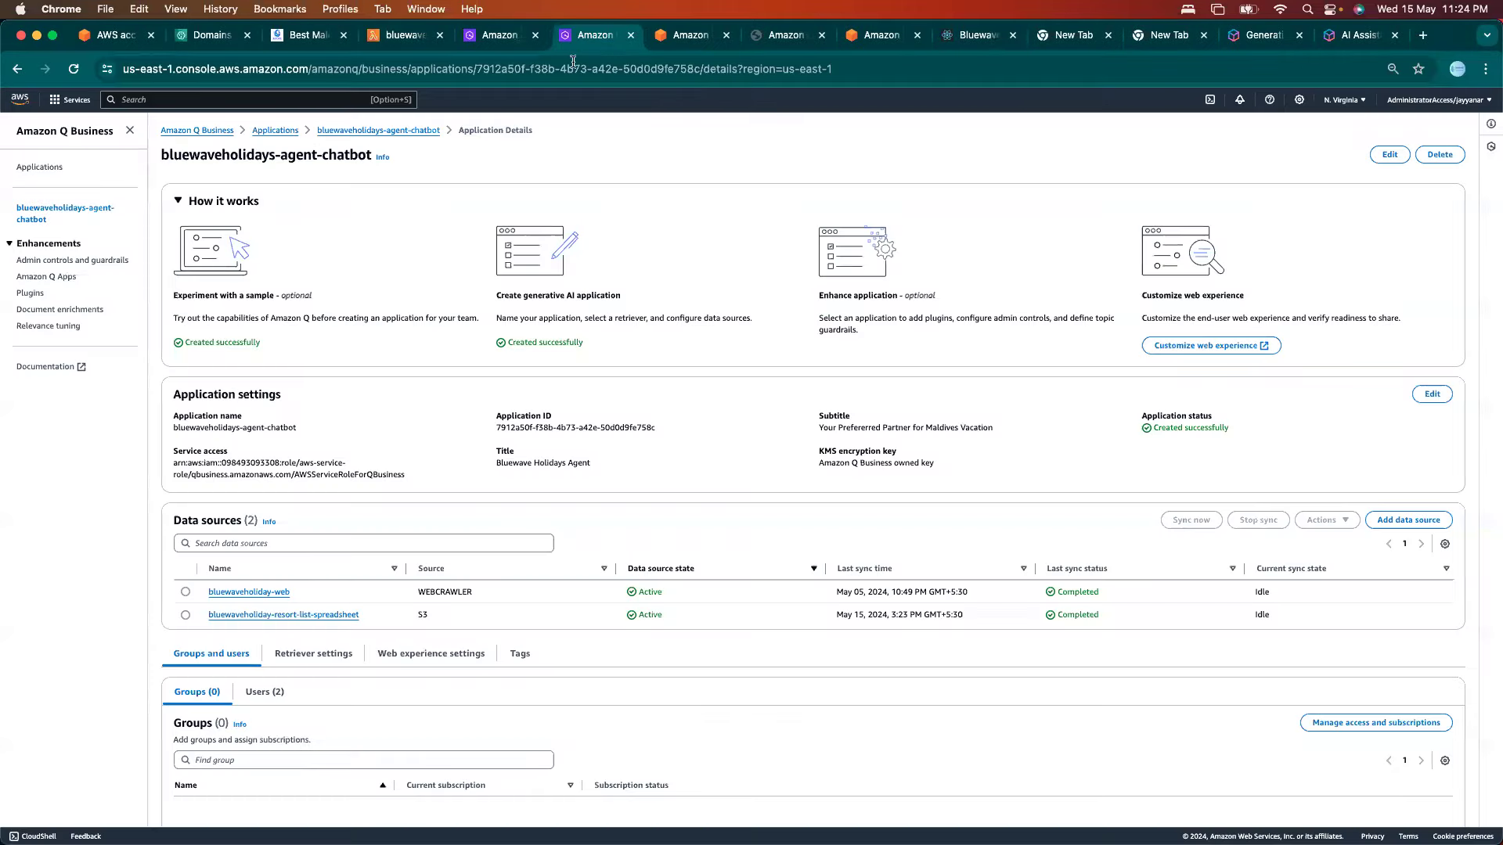
{"action": "left_click", "coordinate": [200, 130]}
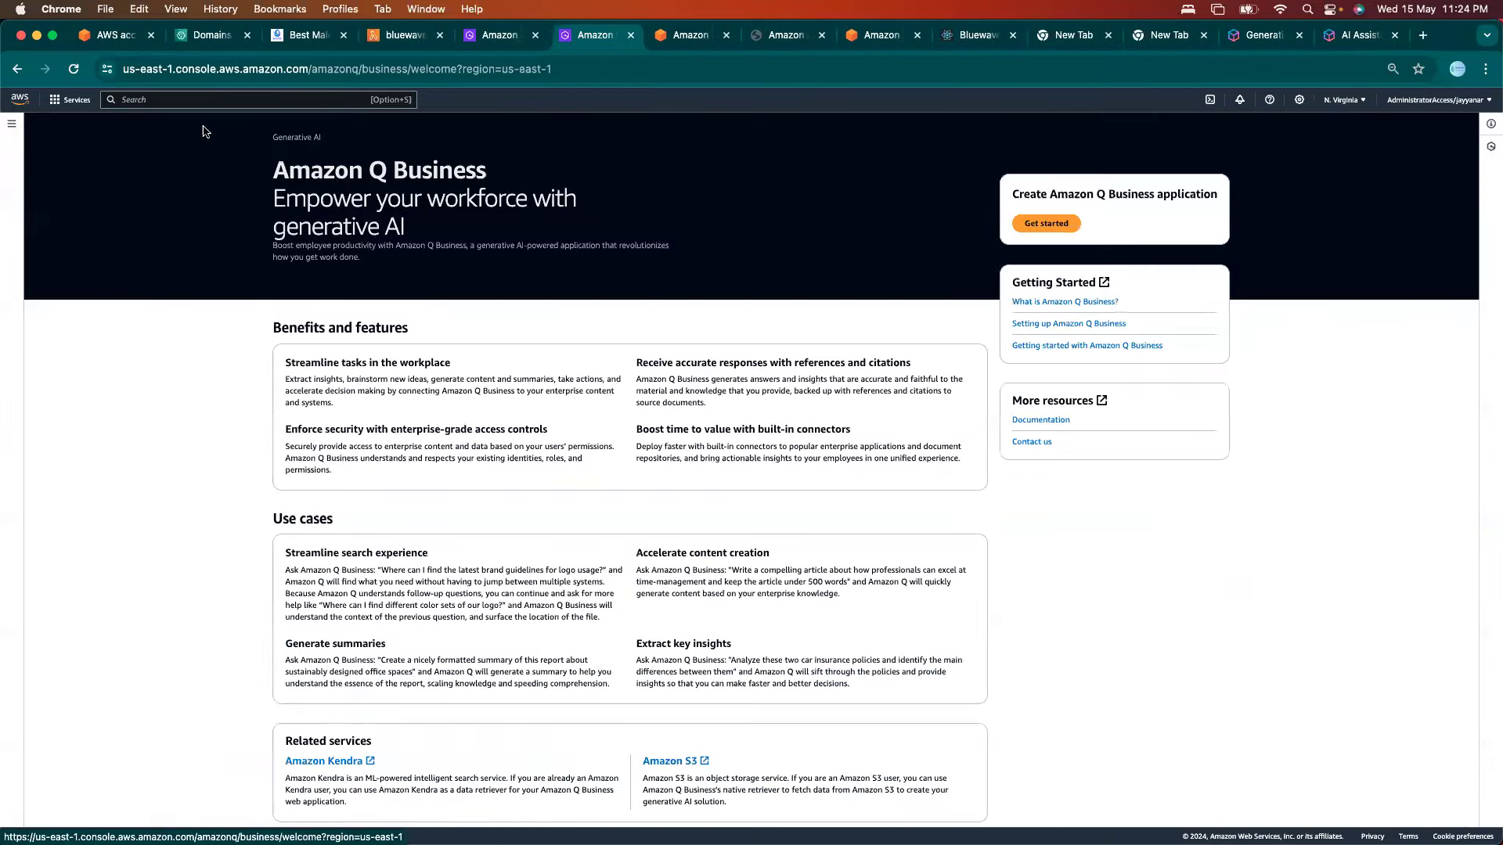
{"action": "left_click", "coordinate": [12, 129]}
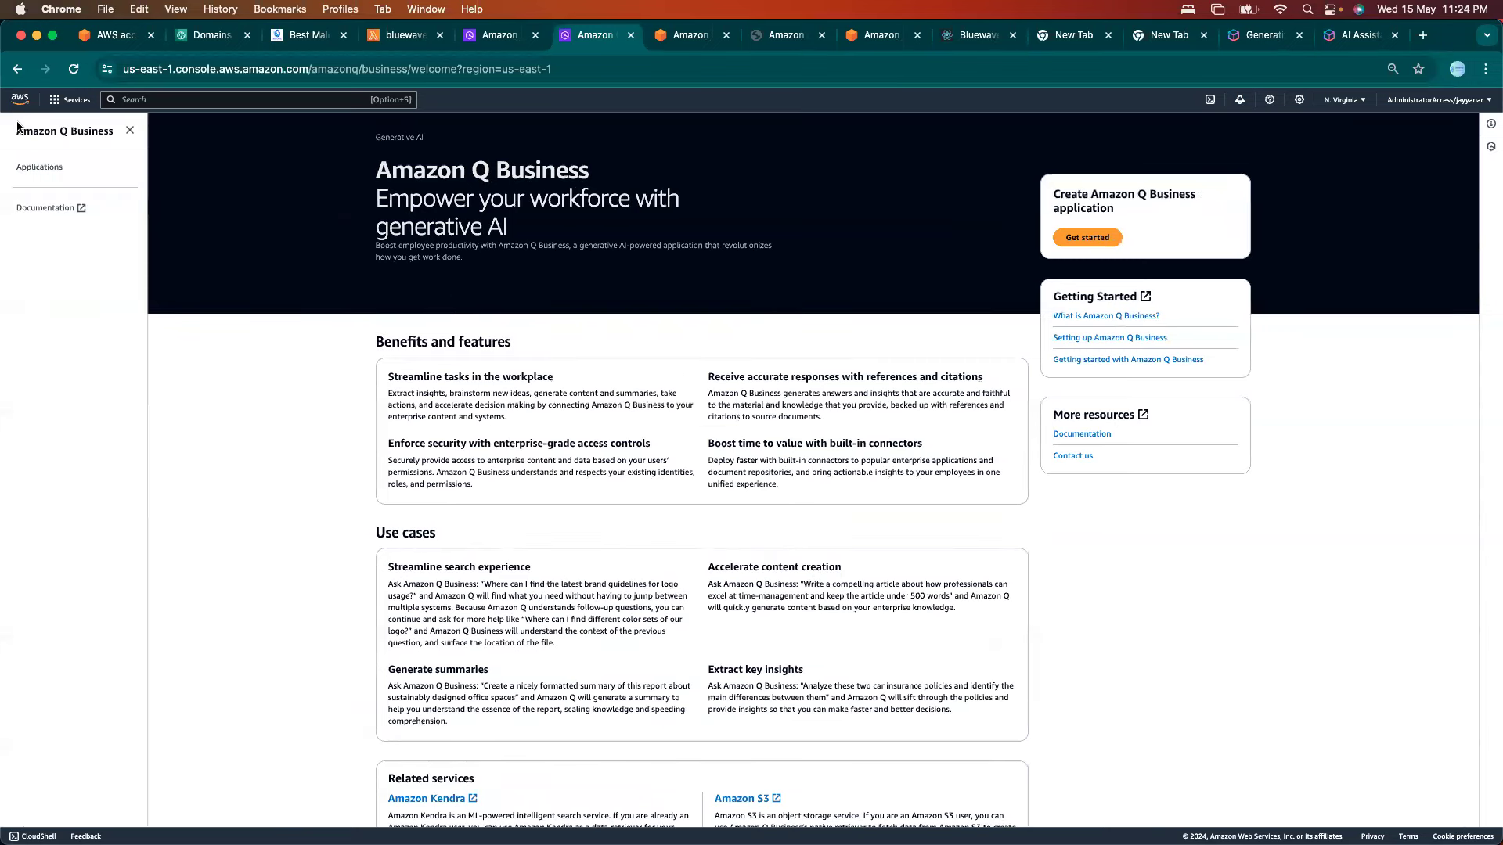
{"action": "left_click", "coordinate": [38, 166]}
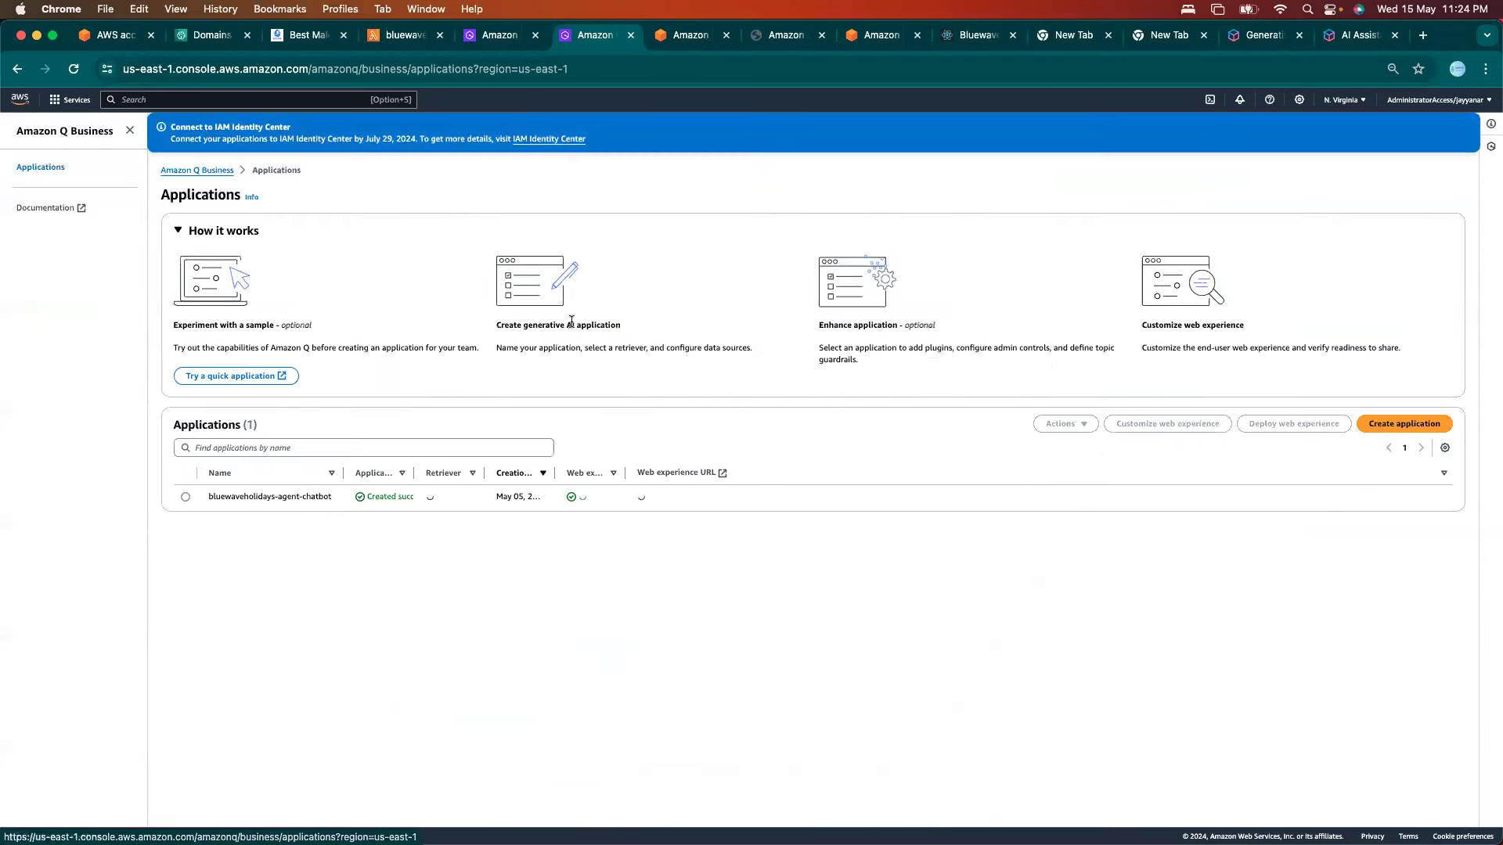
{"action": "left_click", "coordinate": [1416, 425]}
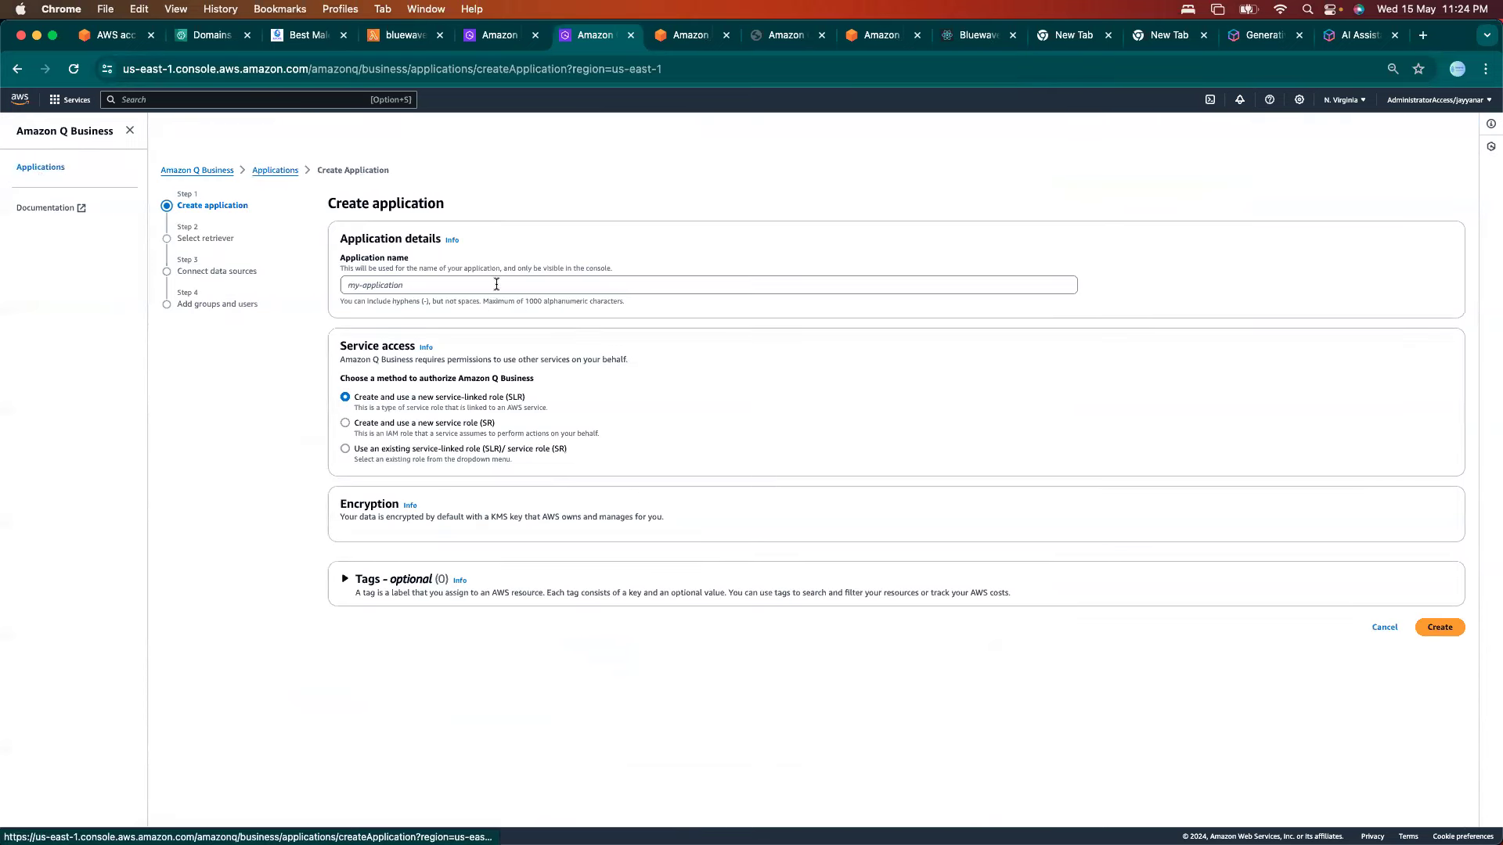
Create the application as my-first-demo-application with a new service-linked role and accept the native retriever with 1 index unit.
{"action": "left_click", "coordinate": [496, 284]}
{"action": "type", "text": "mny"}
{"action": "key", "text": "BackSpace"}
{"action": "key", "text": "BackSpace"}
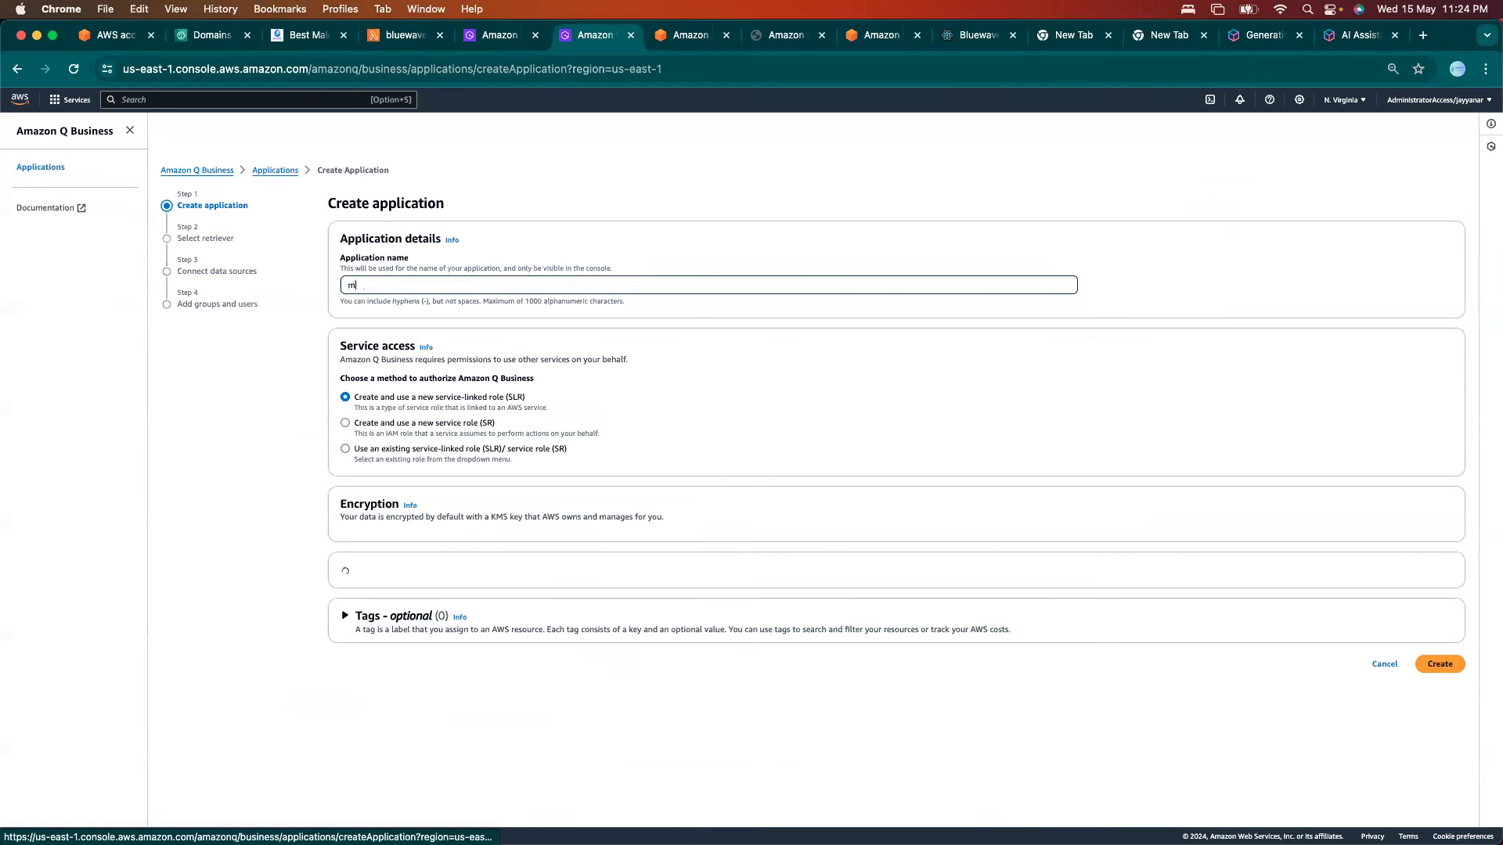
{"action": "type", "text": "y-first-demo"}
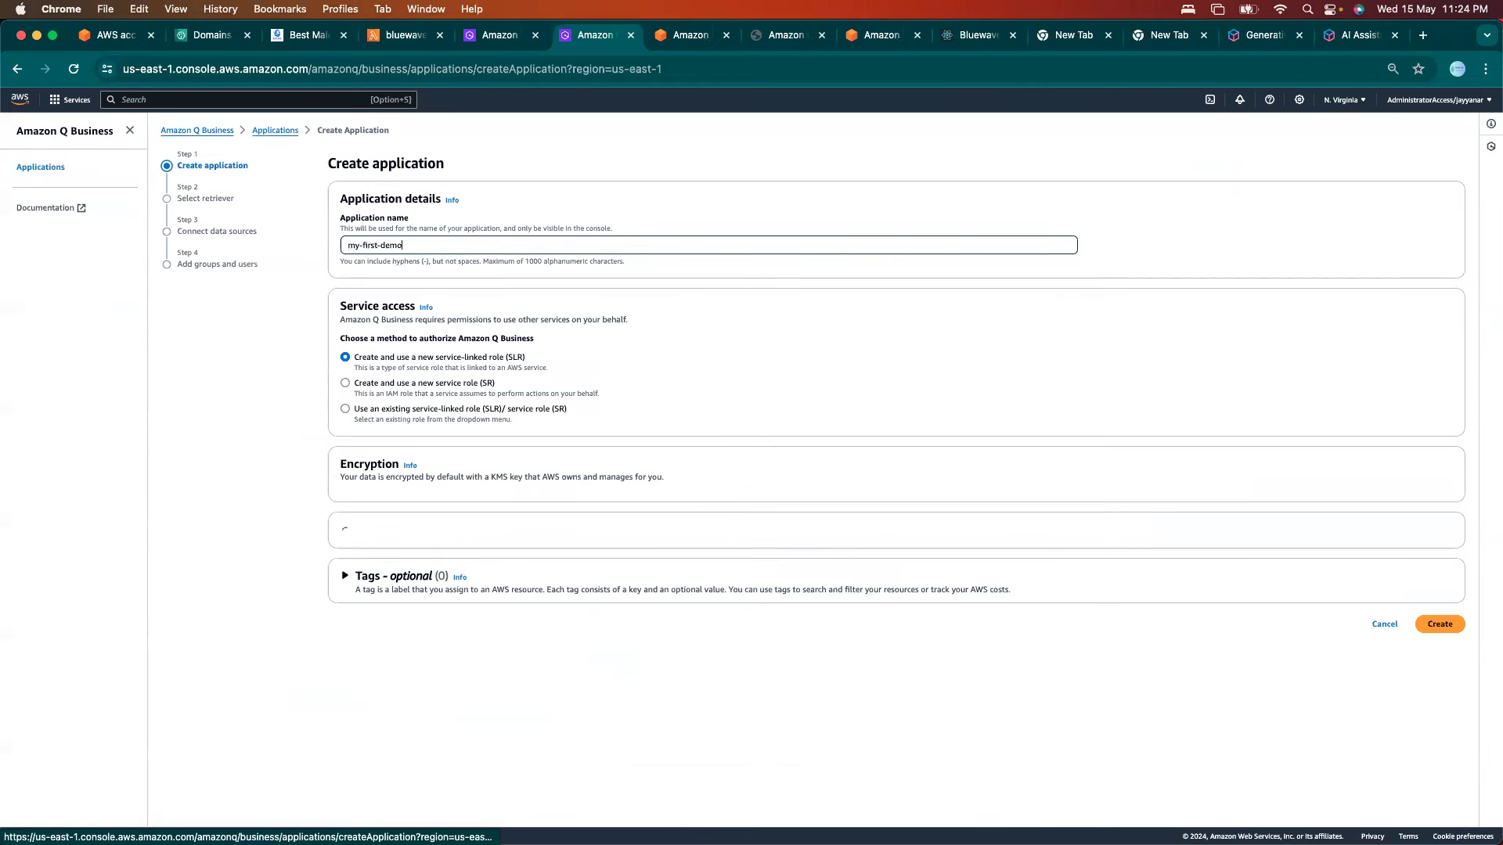
{"action": "type", "text": "-a--"}
{"action": "type", "text": "pplication"}
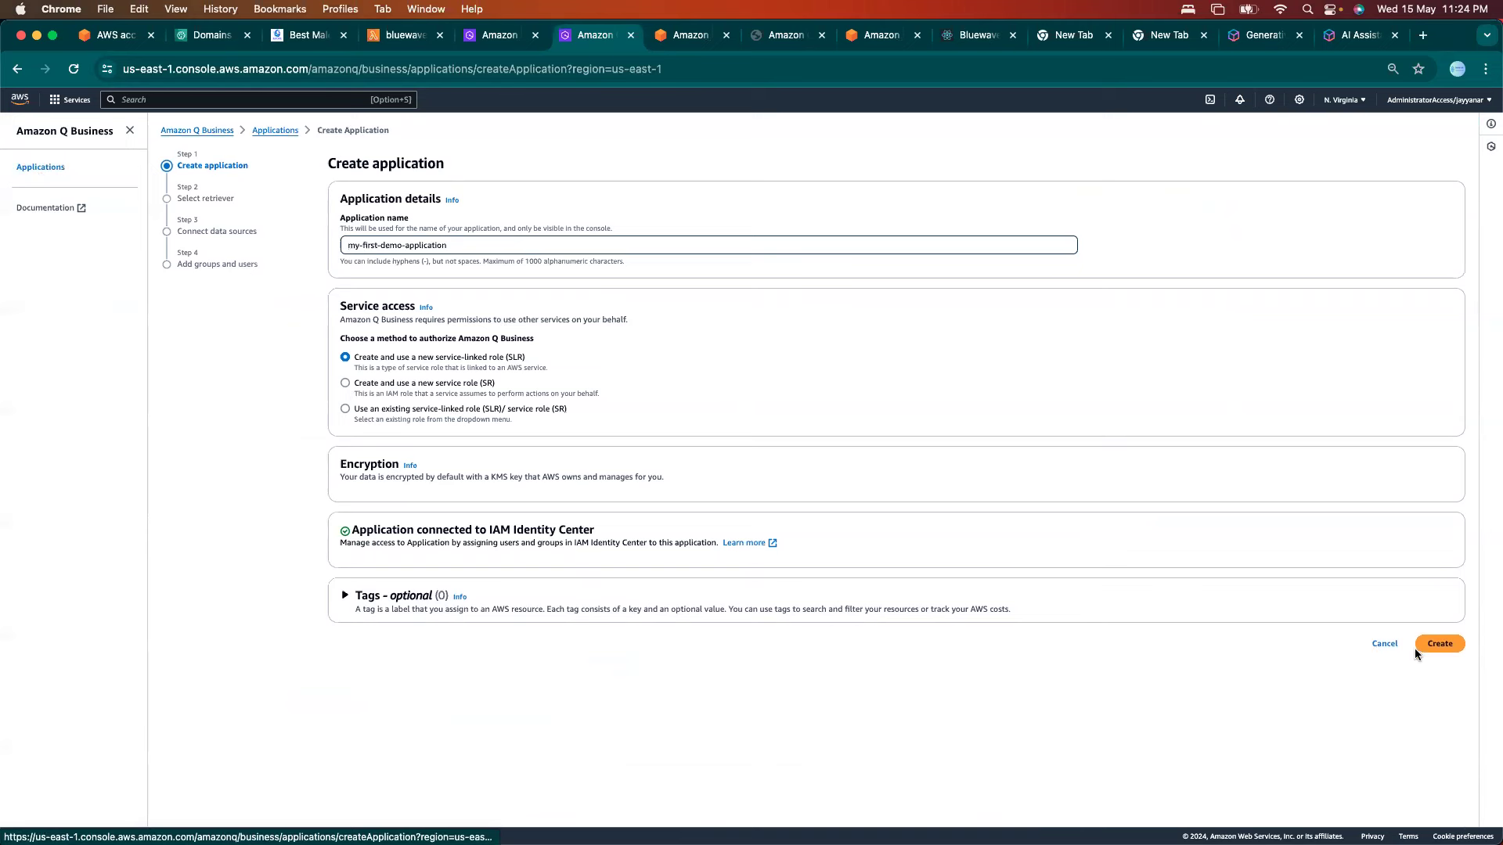
{"action": "left_click", "coordinate": [1441, 643]}
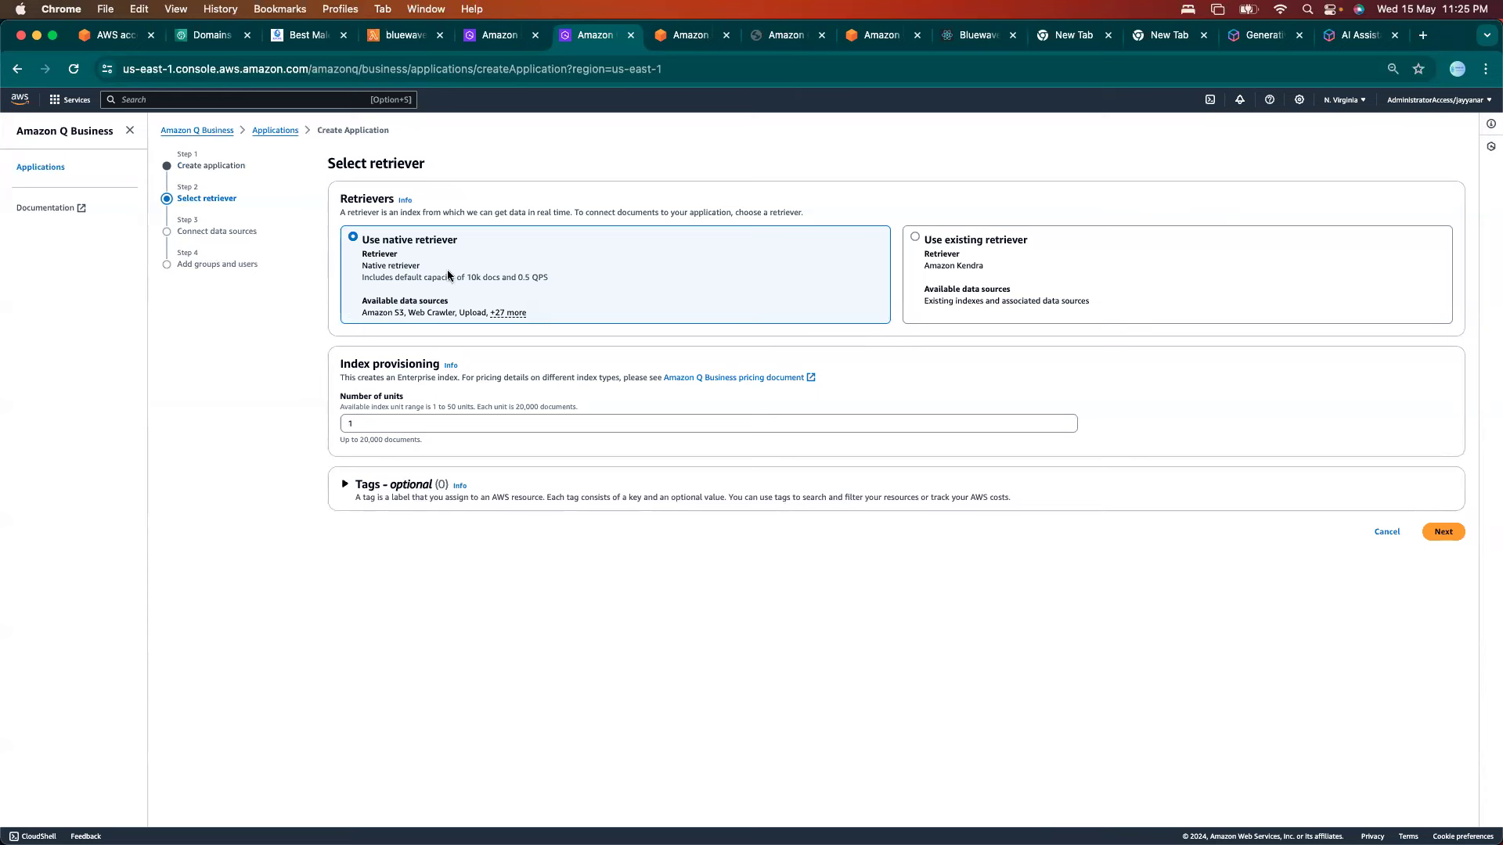
{"action": "left_click", "coordinate": [1445, 533]}
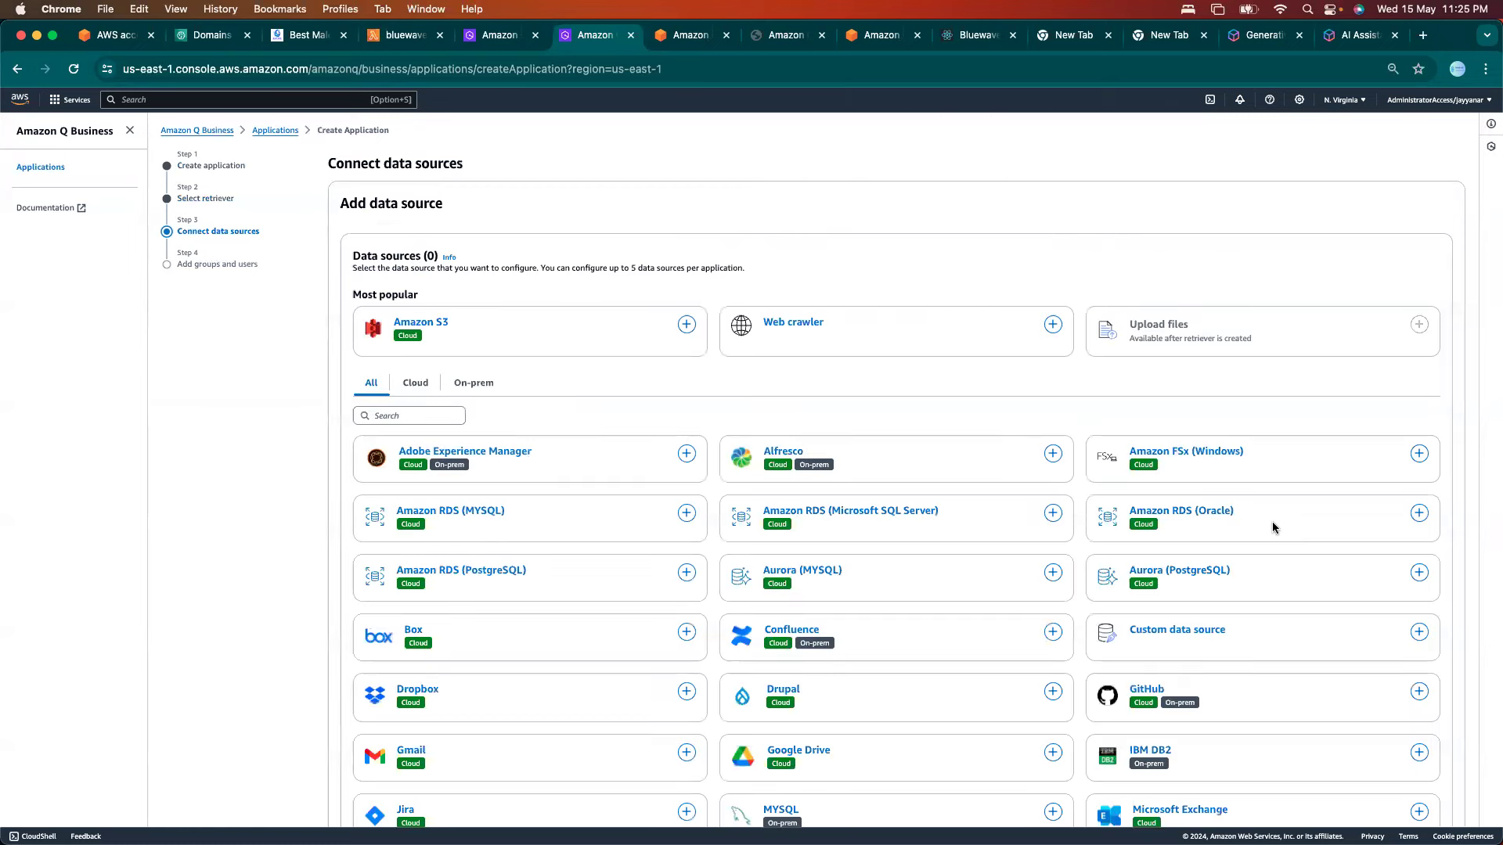
Review the on-prem, cloud and complete lists of data source connectors and open the Web crawler configuration.
{"action": "left_click", "coordinate": [474, 384]}
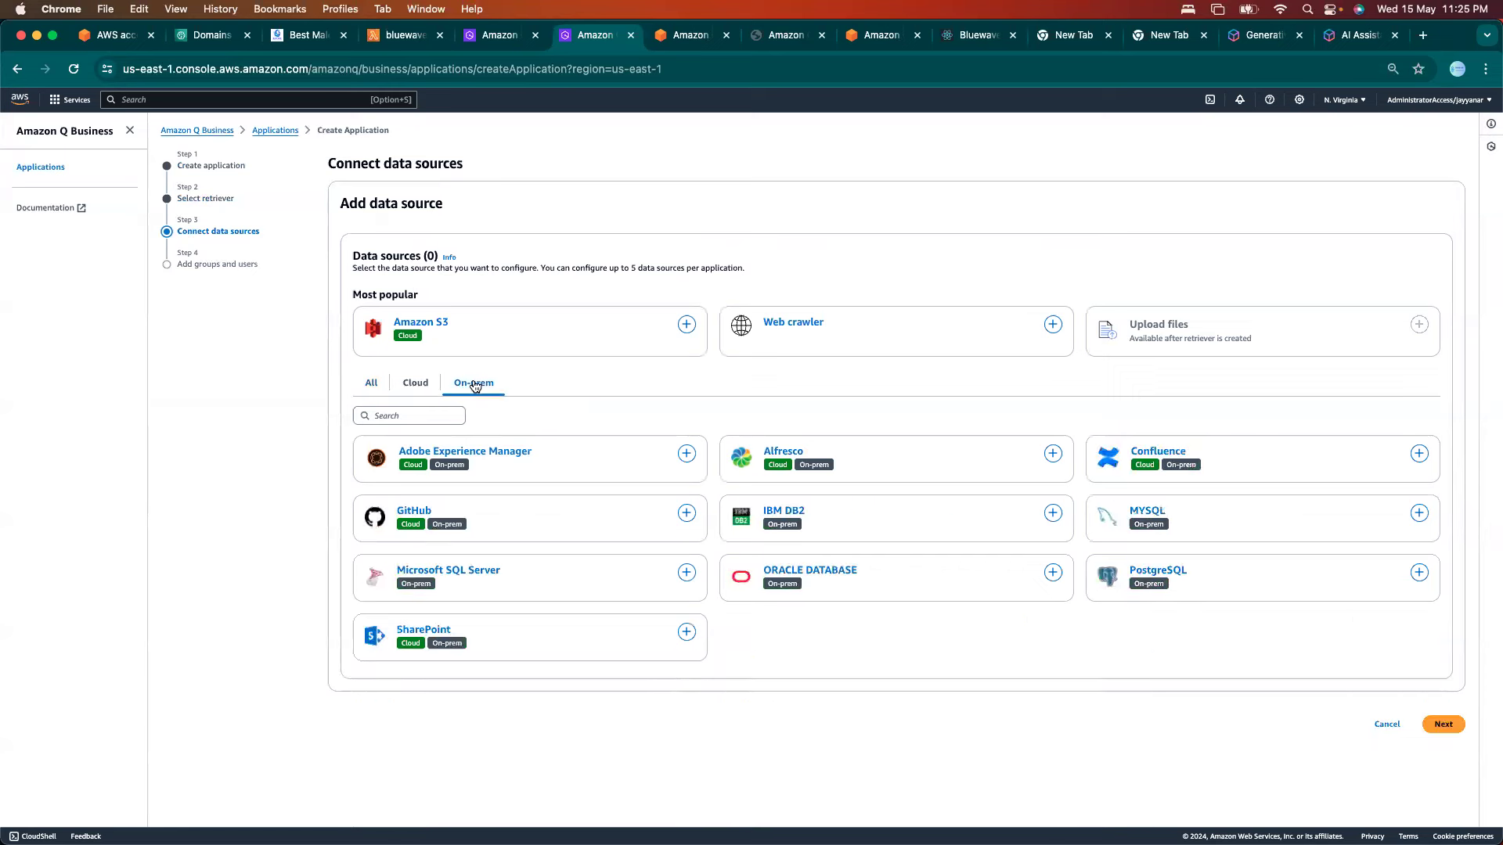
{"action": "left_click", "coordinate": [416, 381]}
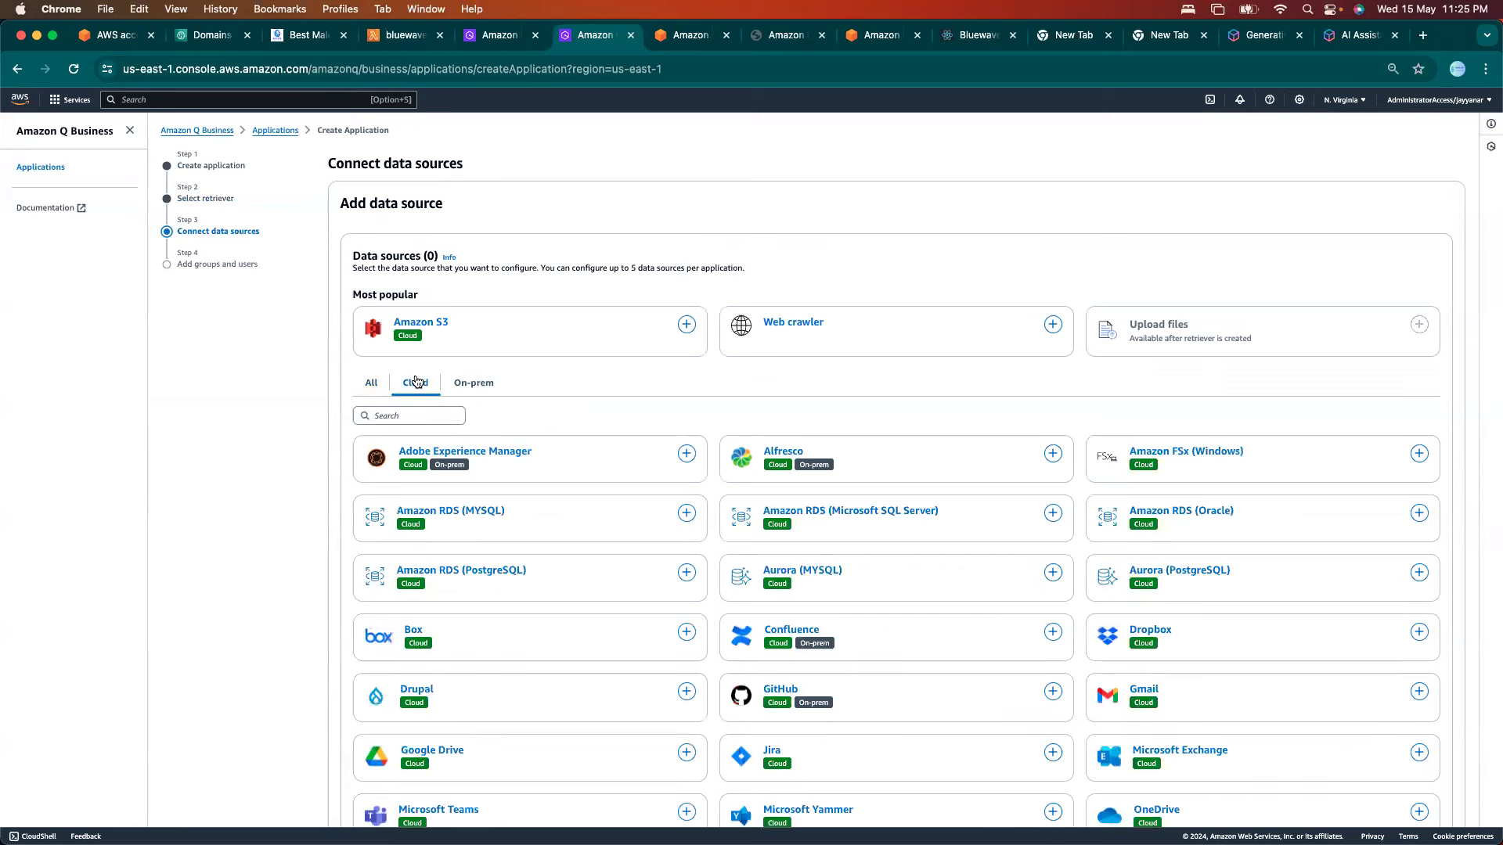
{"action": "left_click", "coordinate": [368, 383]}
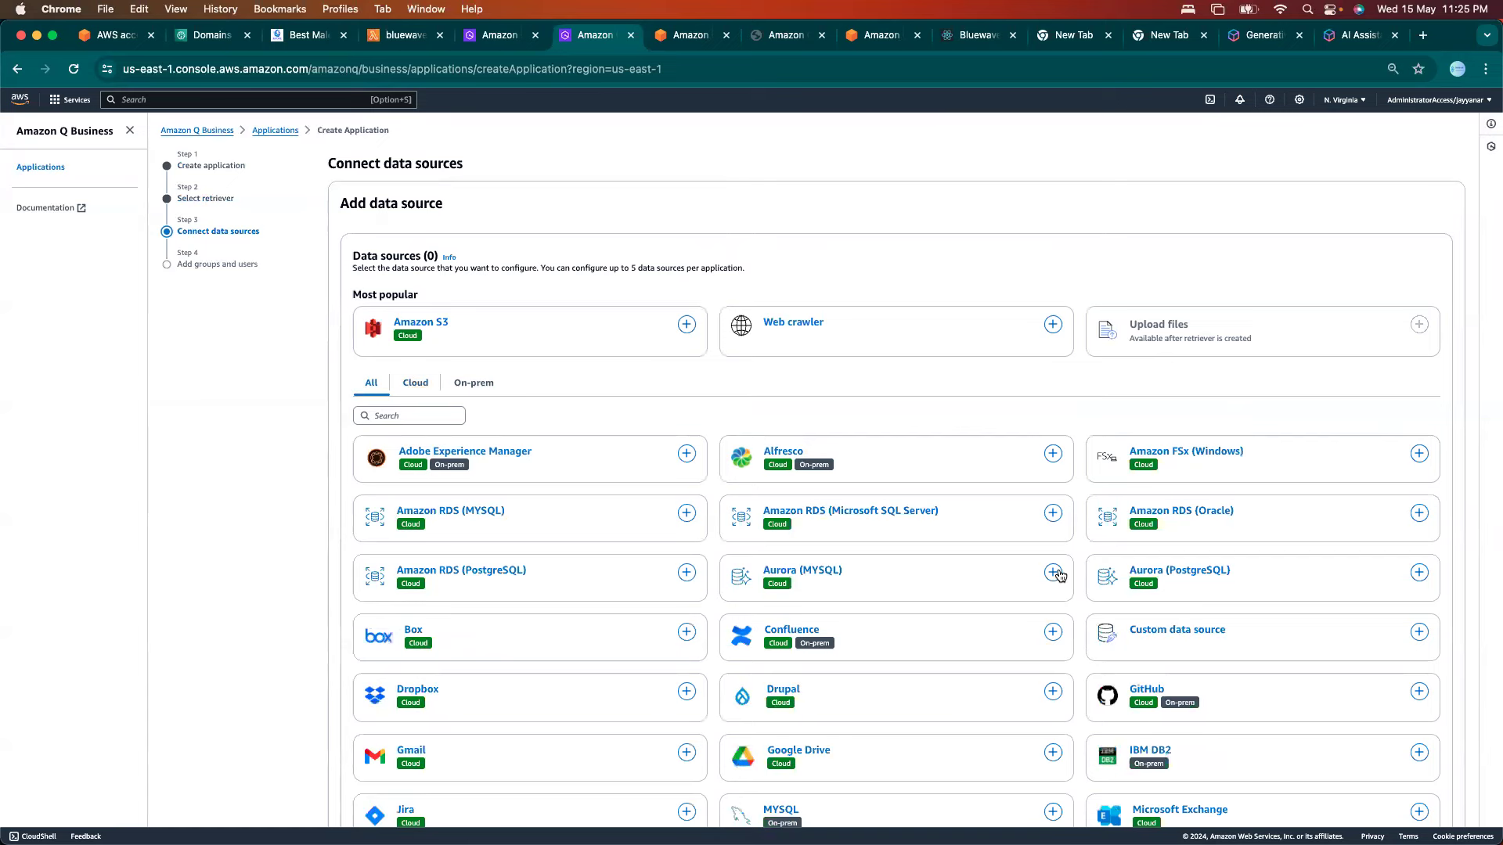
{"action": "left_click_drag", "start_coordinate": [1378, 379], "coordinate": [1384, 842]}
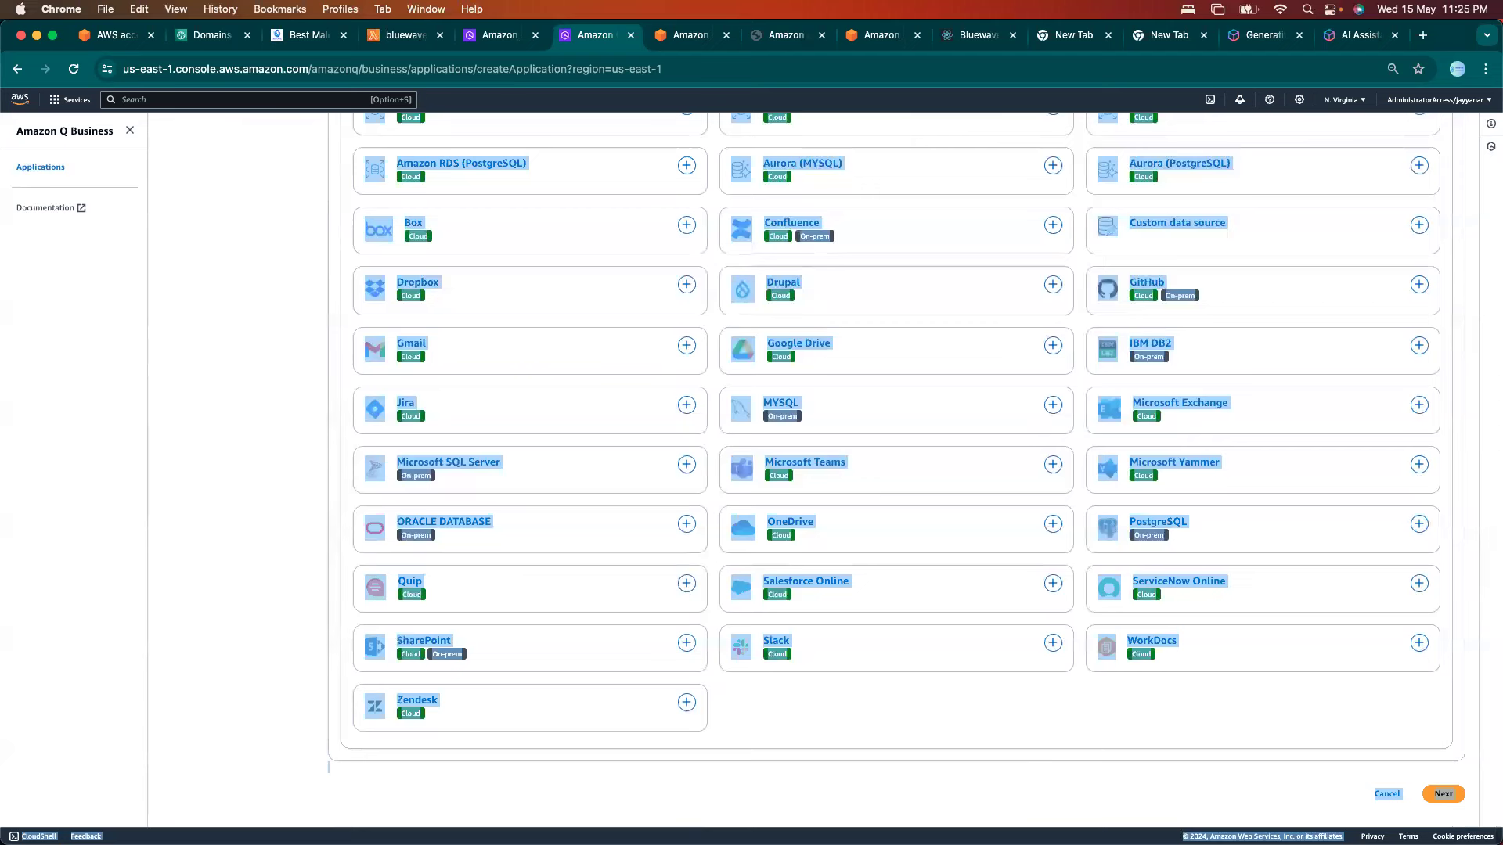
{"action": "left_click", "coordinate": [1083, 737]}
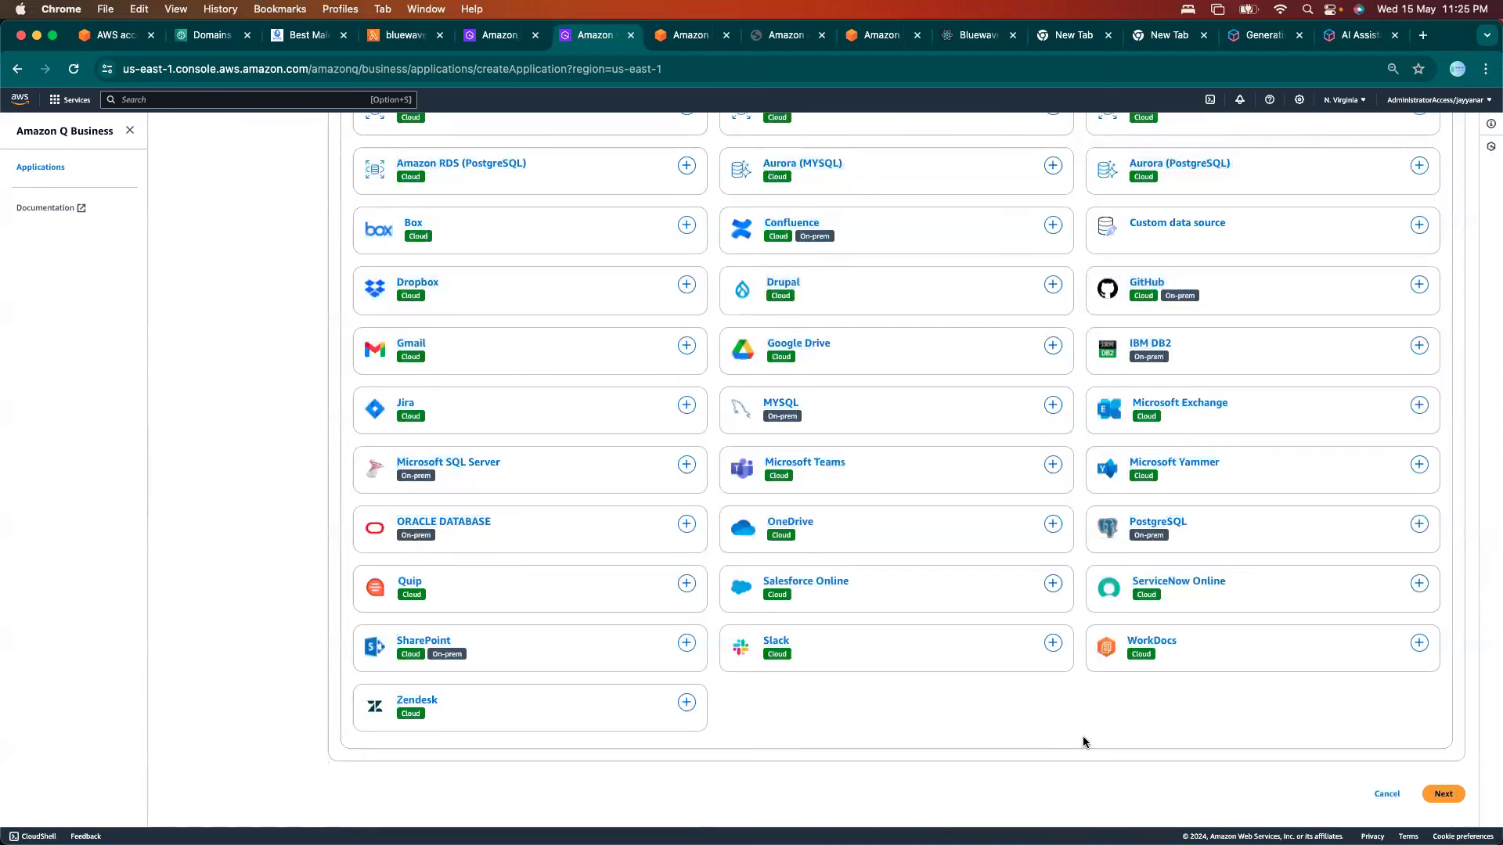
{"action": "left_click_drag", "start_coordinate": [1084, 737], "coordinate": [1120, 6]}
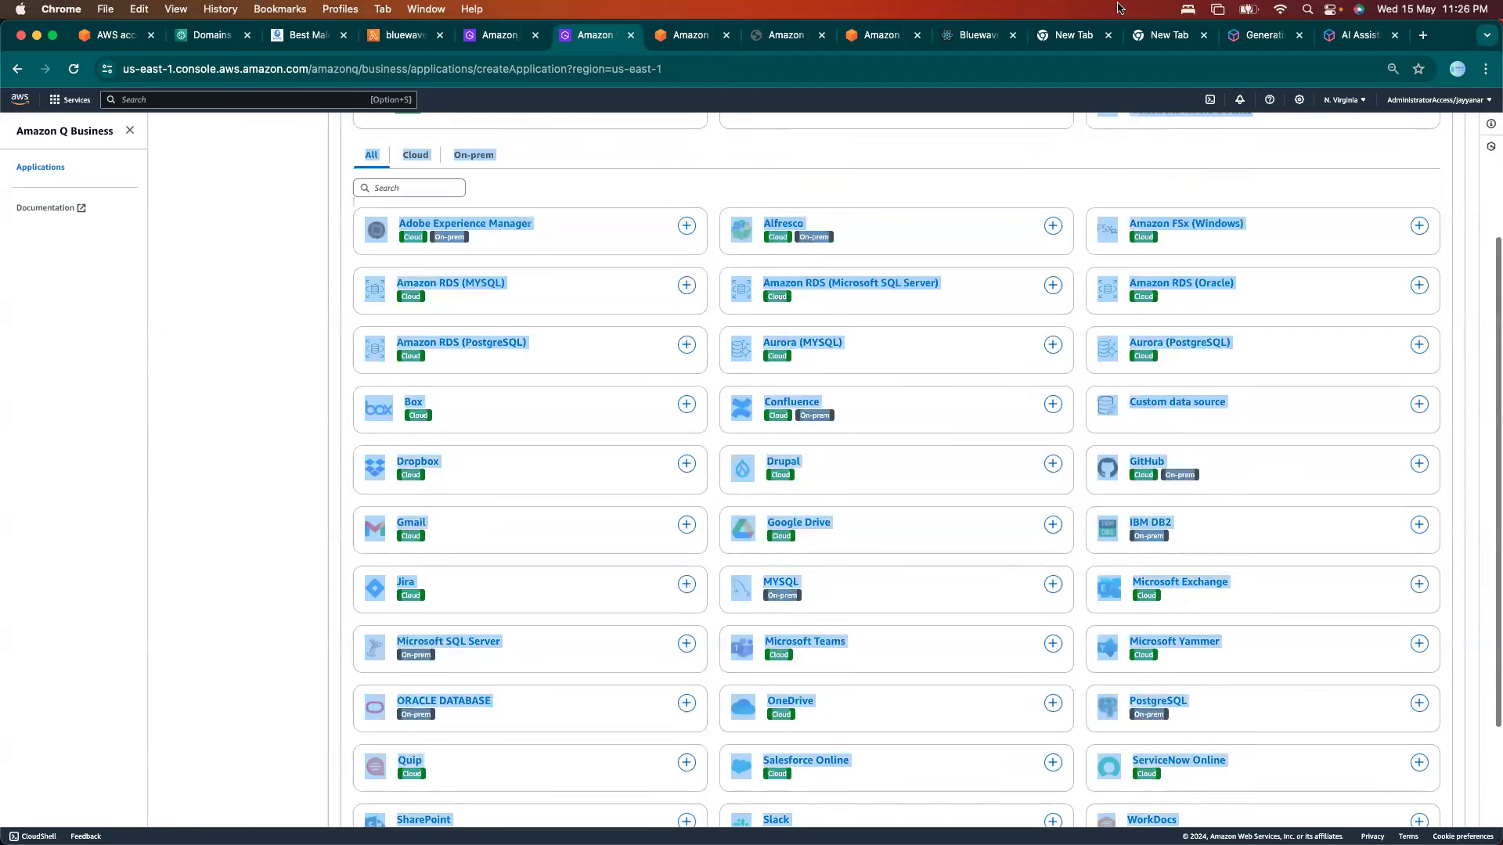
{"action": "scroll", "coordinate": [1106, 130], "scroll_direction": "up", "scroll_amount": 3}
{"action": "left_click", "coordinate": [854, 354]}
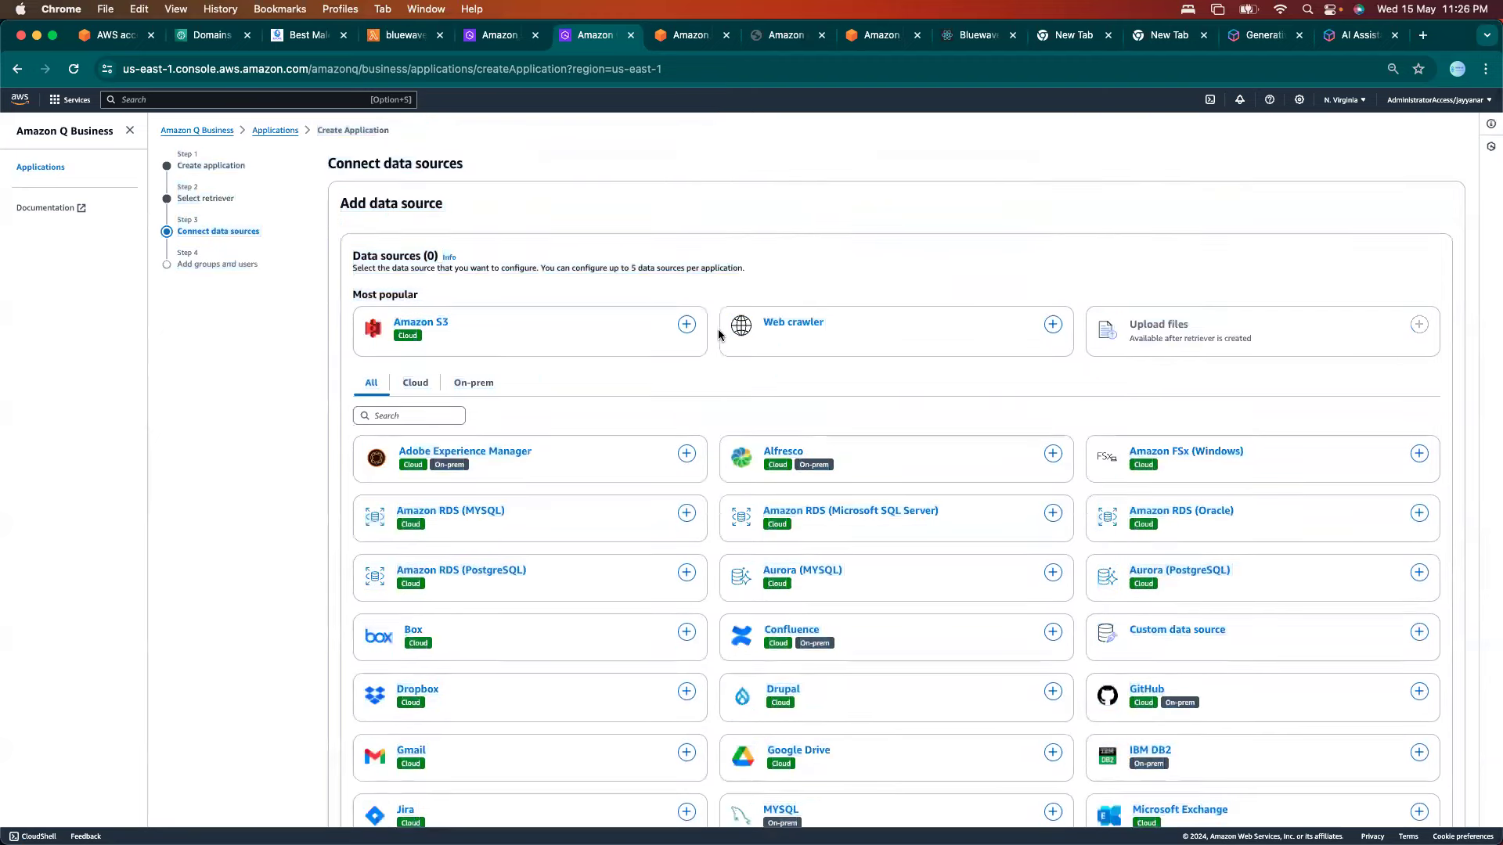
{"action": "left_click", "coordinate": [1052, 326]}
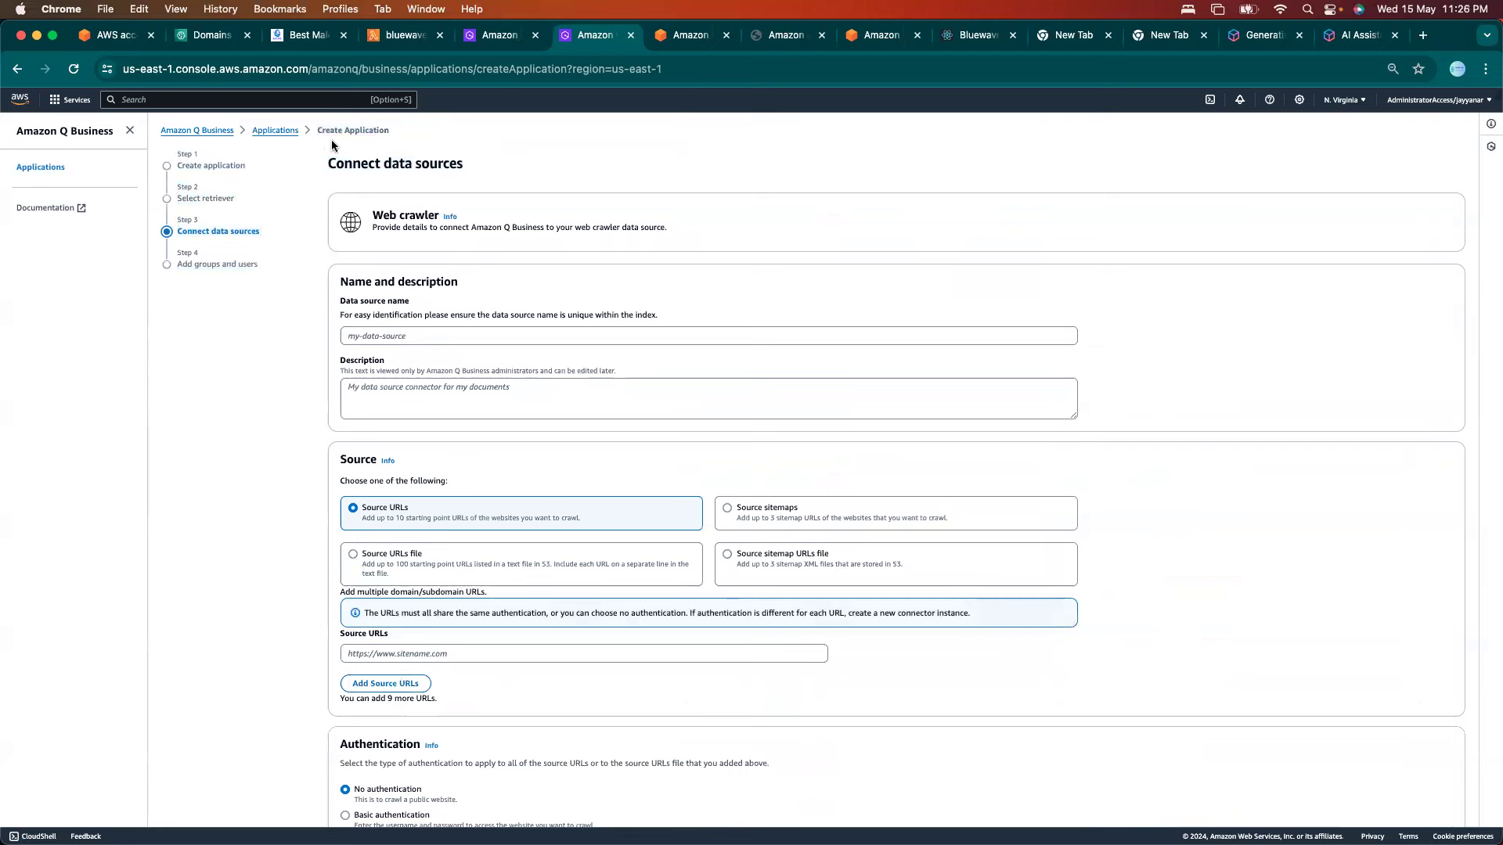
Return to the applications list and delete my-first-demo-application, entering Delete as the confirmation.
{"action": "left_click", "coordinate": [275, 131]}
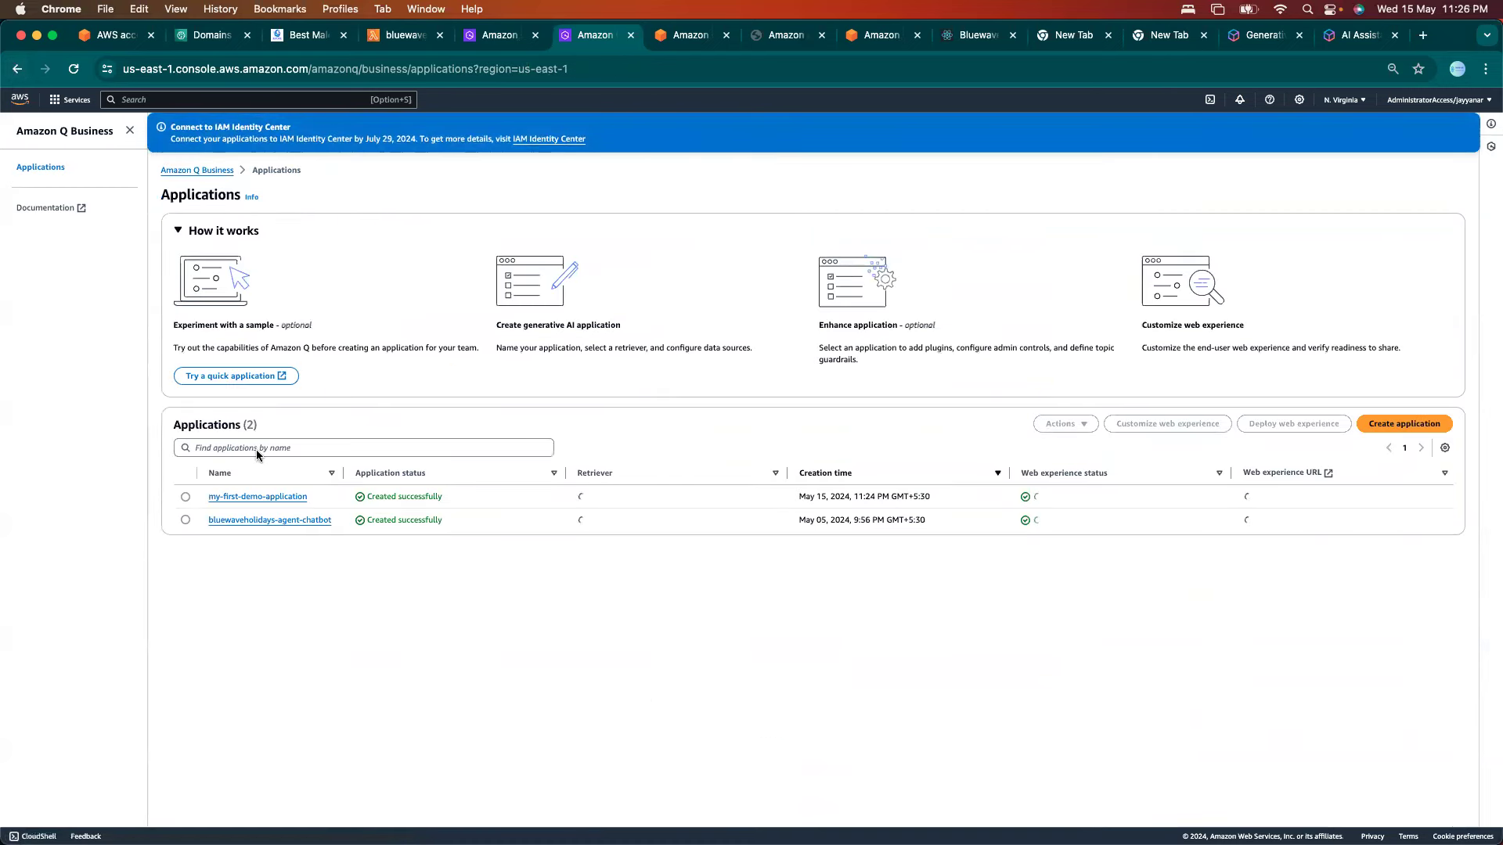
{"action": "left_click", "coordinate": [185, 497]}
{"action": "left_click", "coordinate": [1076, 439]}
{"action": "left_click", "coordinate": [1068, 475]}
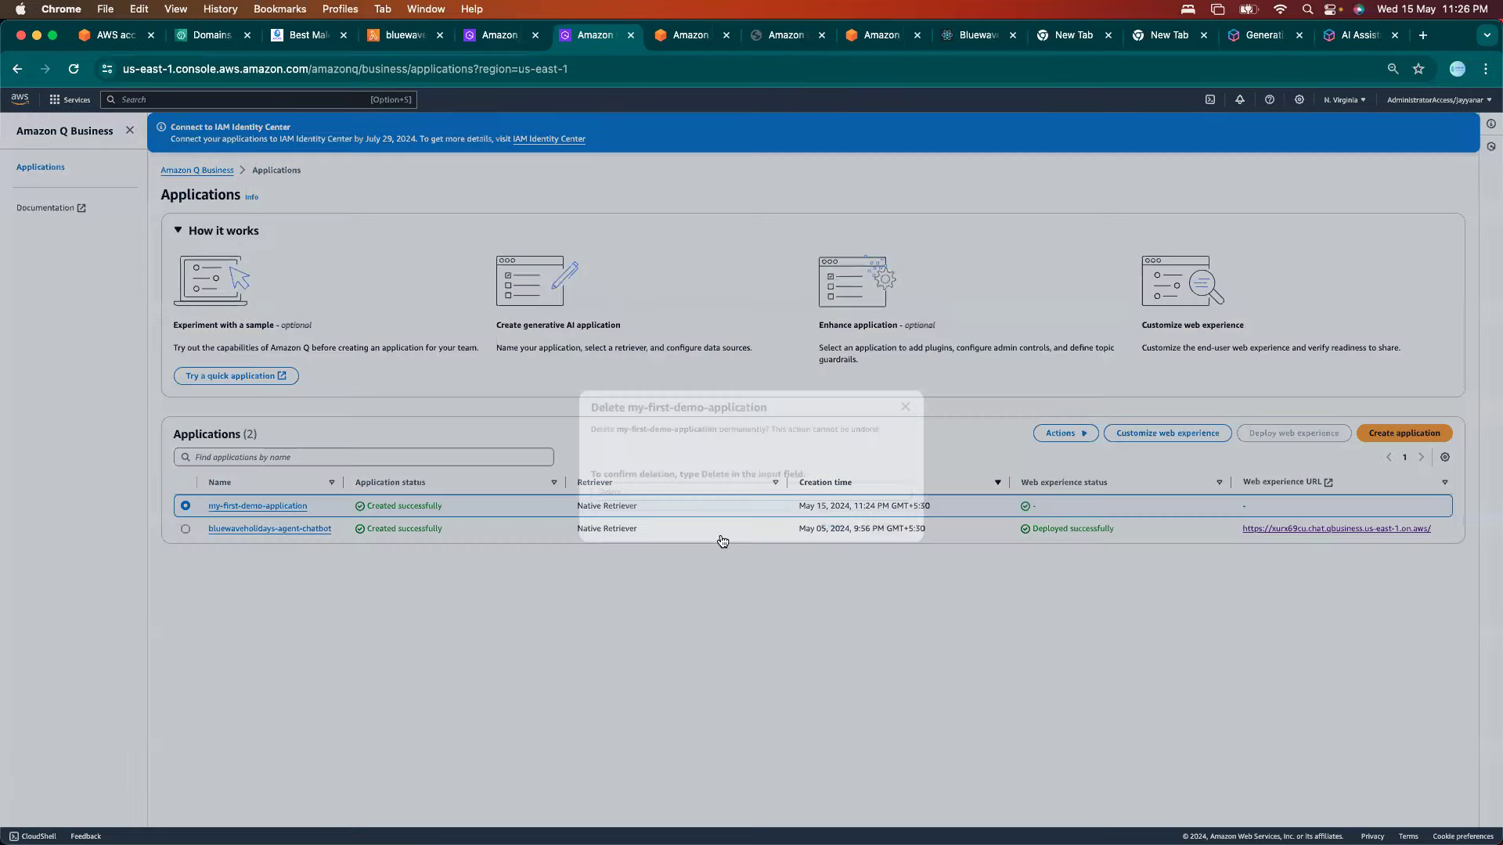
{"action": "type", "text": "Delete"}
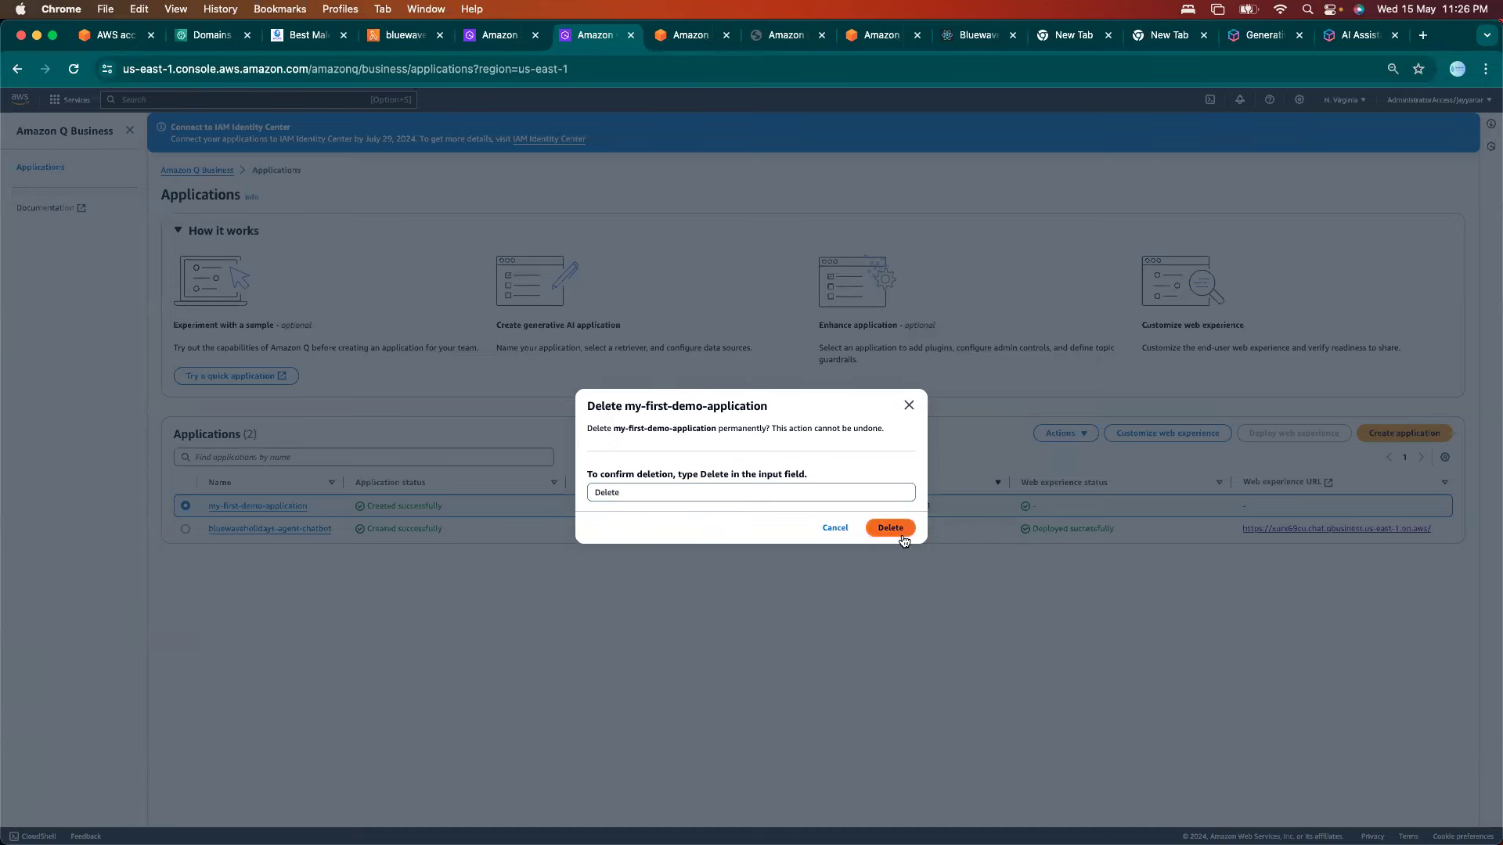
{"action": "left_click", "coordinate": [892, 529]}
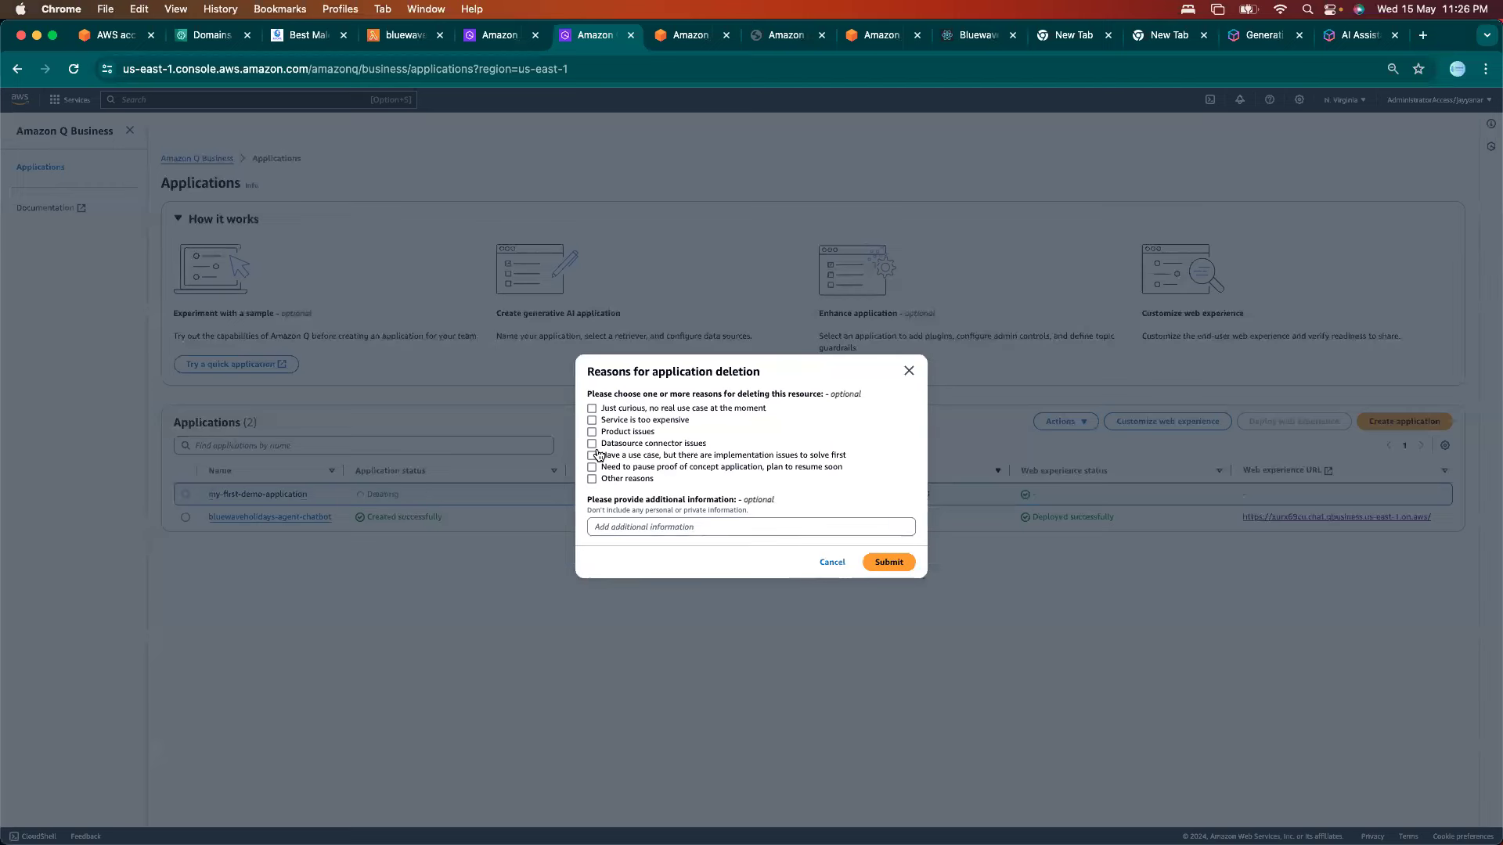
Try to submit "Need to pause proof of concept application, plan to resume soon" as the deletion reason, and close the feedback form.
{"action": "left_click", "coordinate": [591, 456]}
{"action": "left_click", "coordinate": [591, 468]}
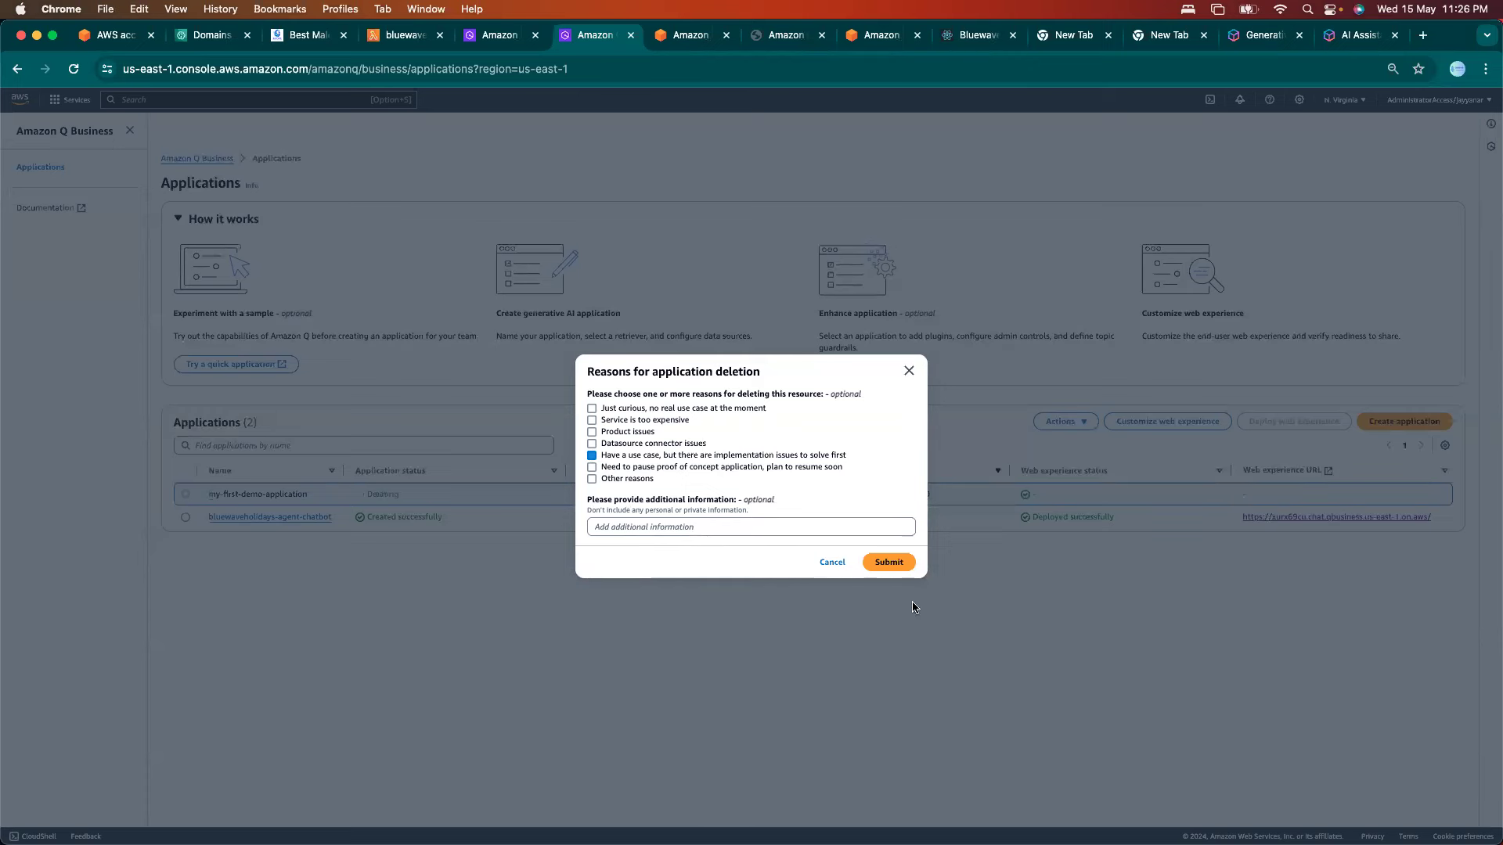
{"action": "left_click", "coordinate": [889, 562]}
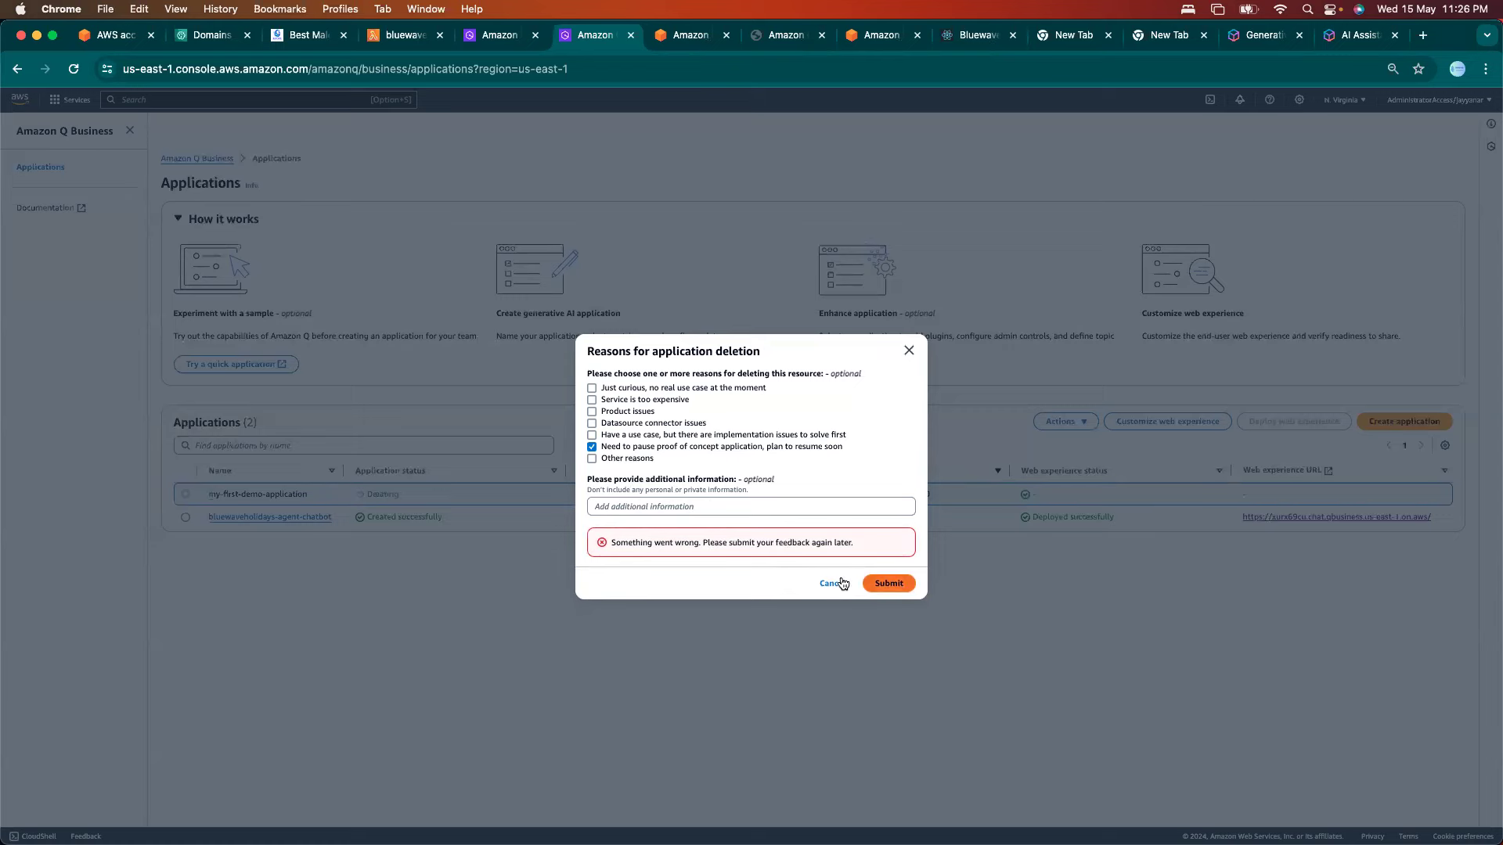
{"action": "left_click", "coordinate": [592, 435]}
{"action": "left_click", "coordinate": [909, 350]}
Request deletion of my-first-demo-application again, confirming it with Delete.
{"action": "left_click", "coordinate": [1065, 421]}
{"action": "left_click", "coordinate": [1058, 460]}
{"action": "left_click", "coordinate": [712, 487]}
{"action": "type", "text": "Delete"}
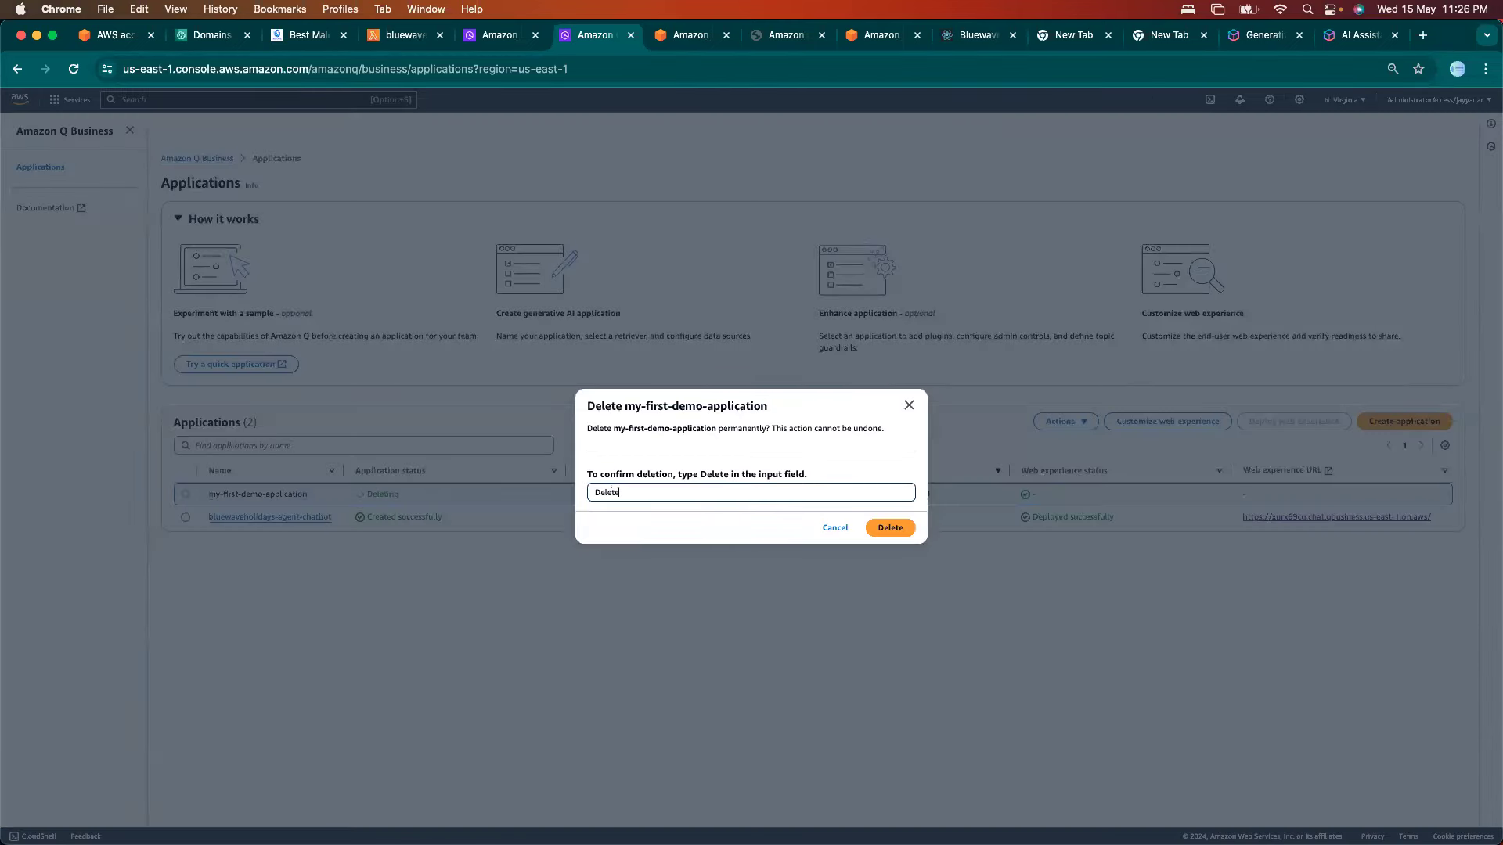
{"action": "left_click", "coordinate": [885, 528]}
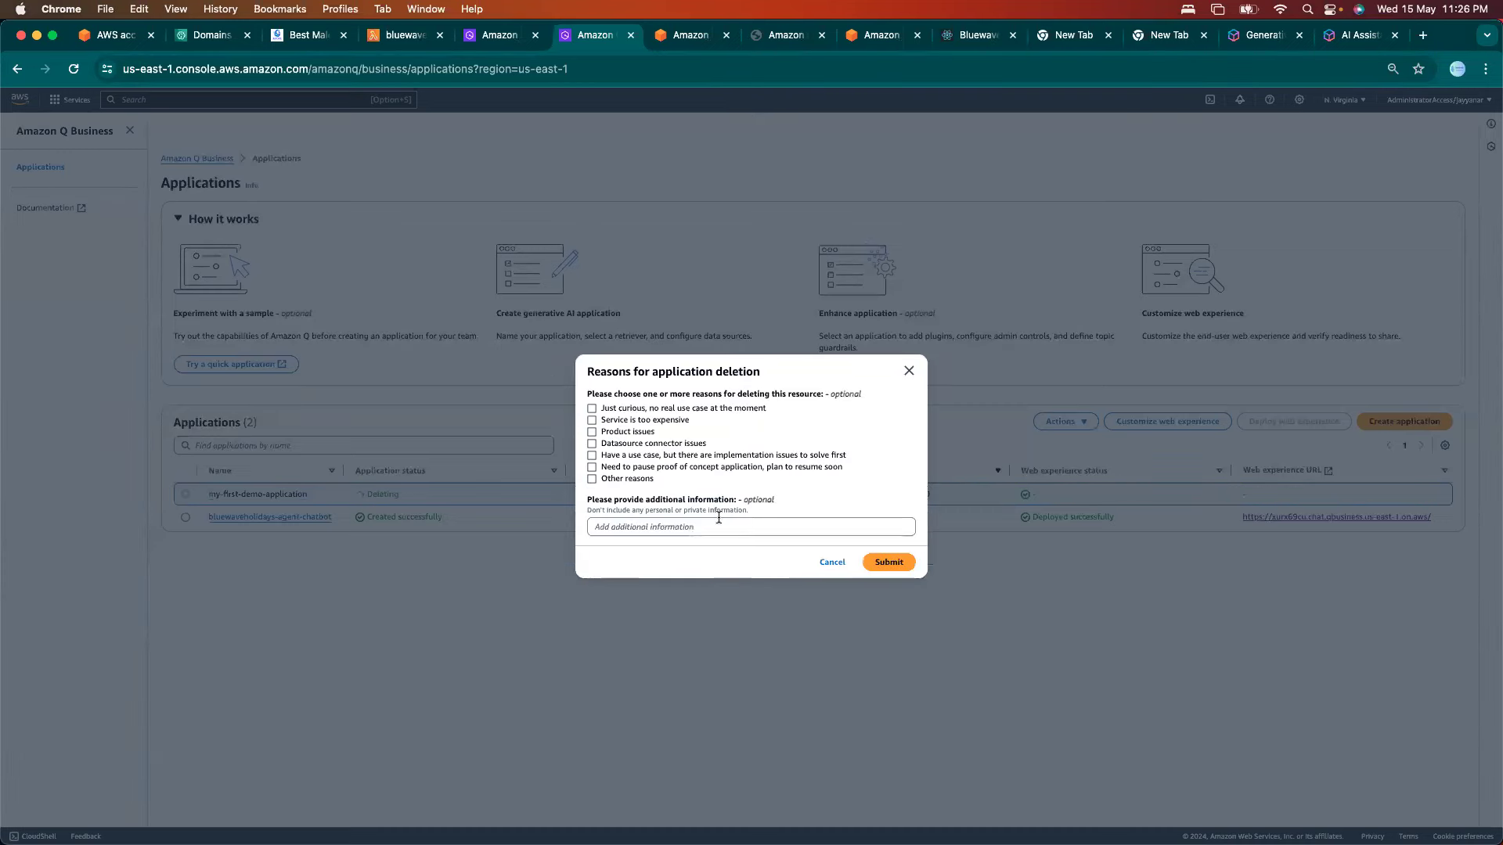
Try to submit "Have a use case, but there are implementation issues to solve first" as the deletion reason, and close the form.
{"action": "left_click", "coordinate": [592, 454]}
{"action": "left_click", "coordinate": [890, 563]}
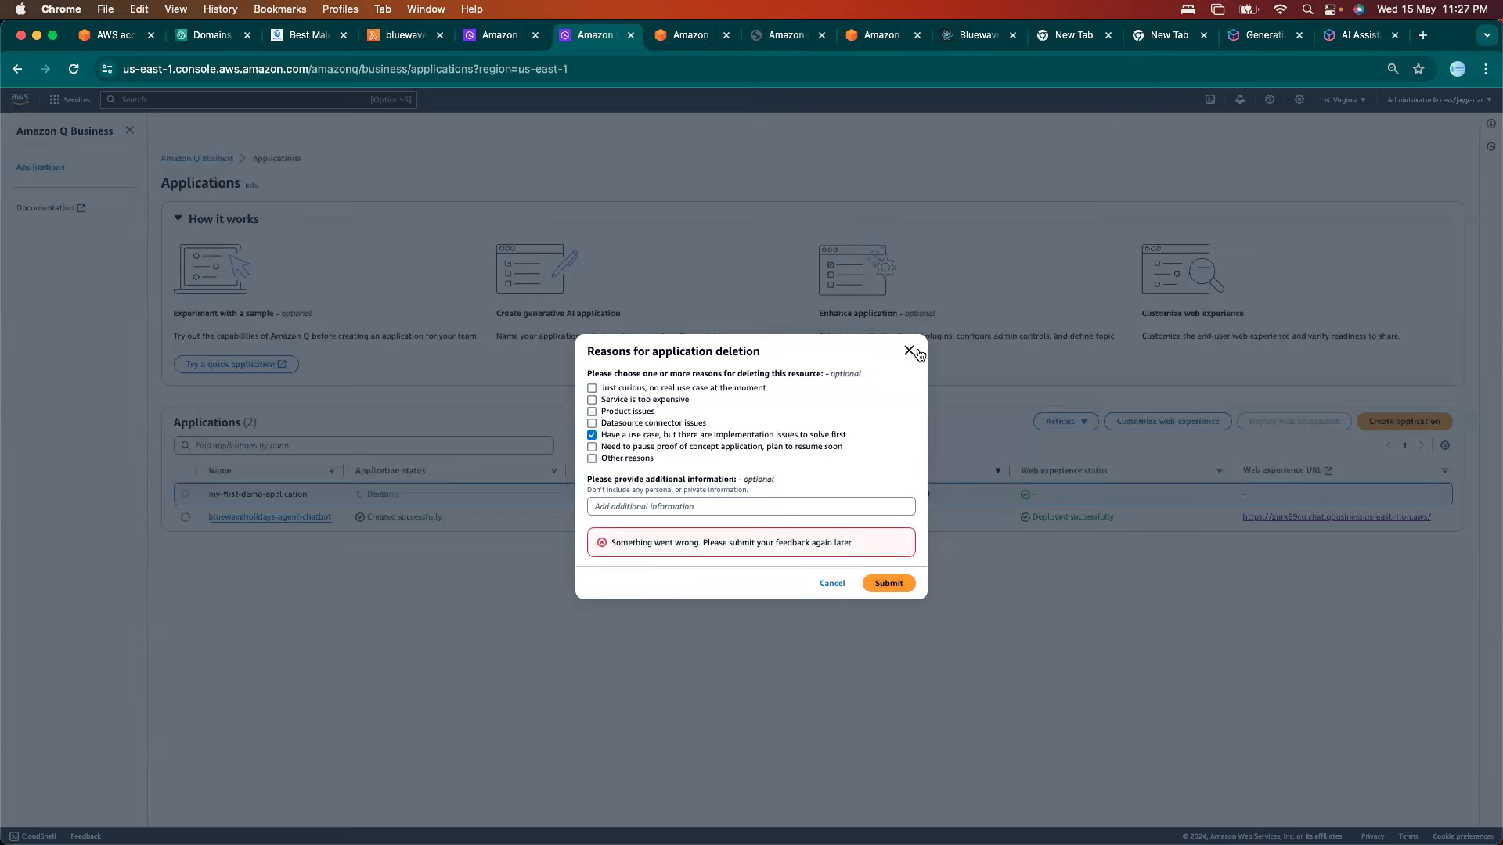
{"action": "left_click", "coordinate": [910, 350]}
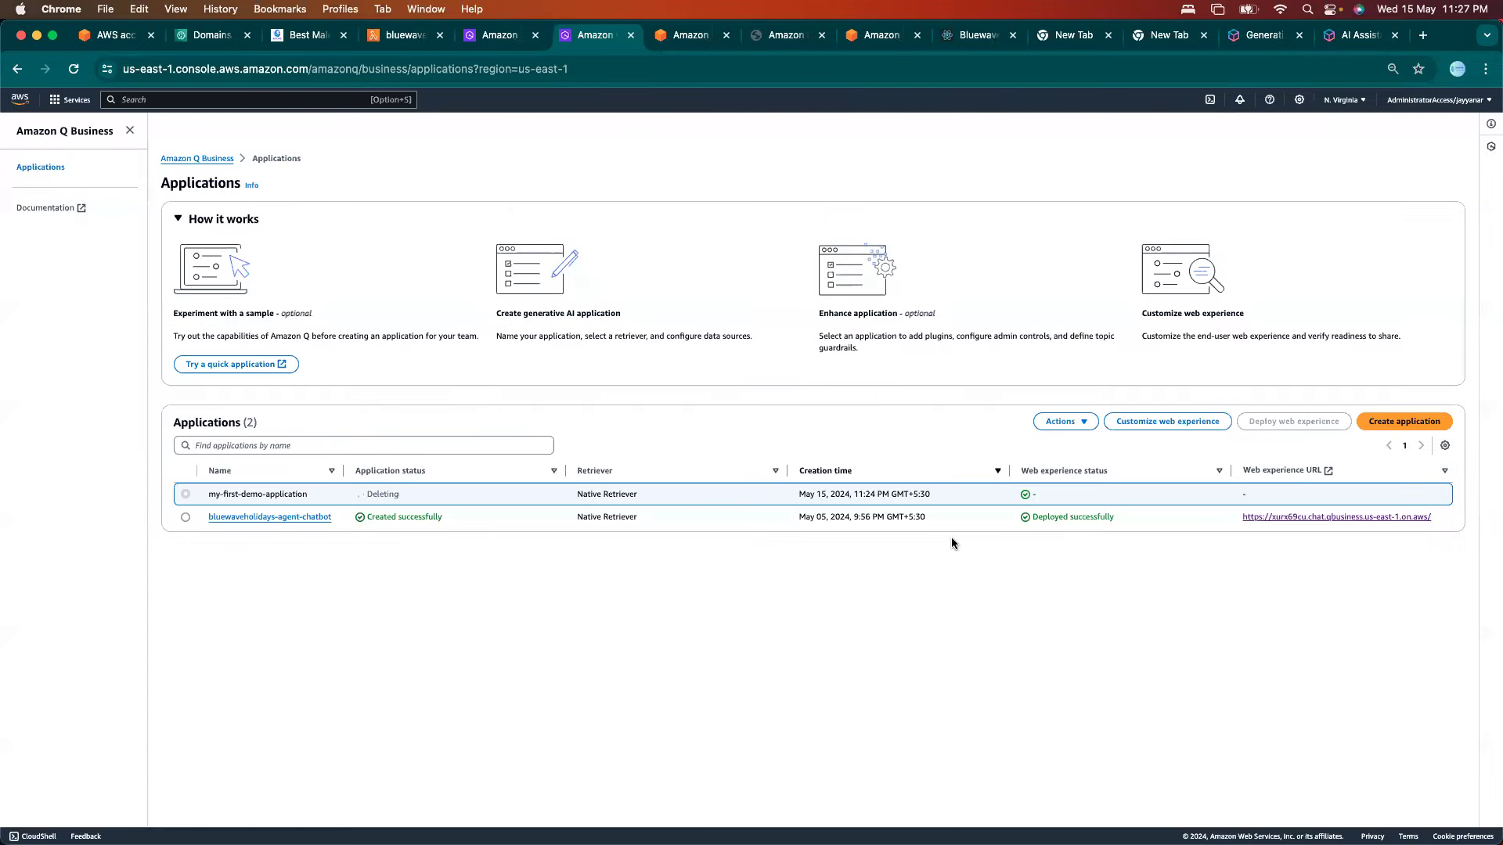
Open the bluewaveholidays-agent-chatbot application and examine its retriever settings, including the retriever ID and document count.
{"action": "left_click", "coordinate": [275, 517]}
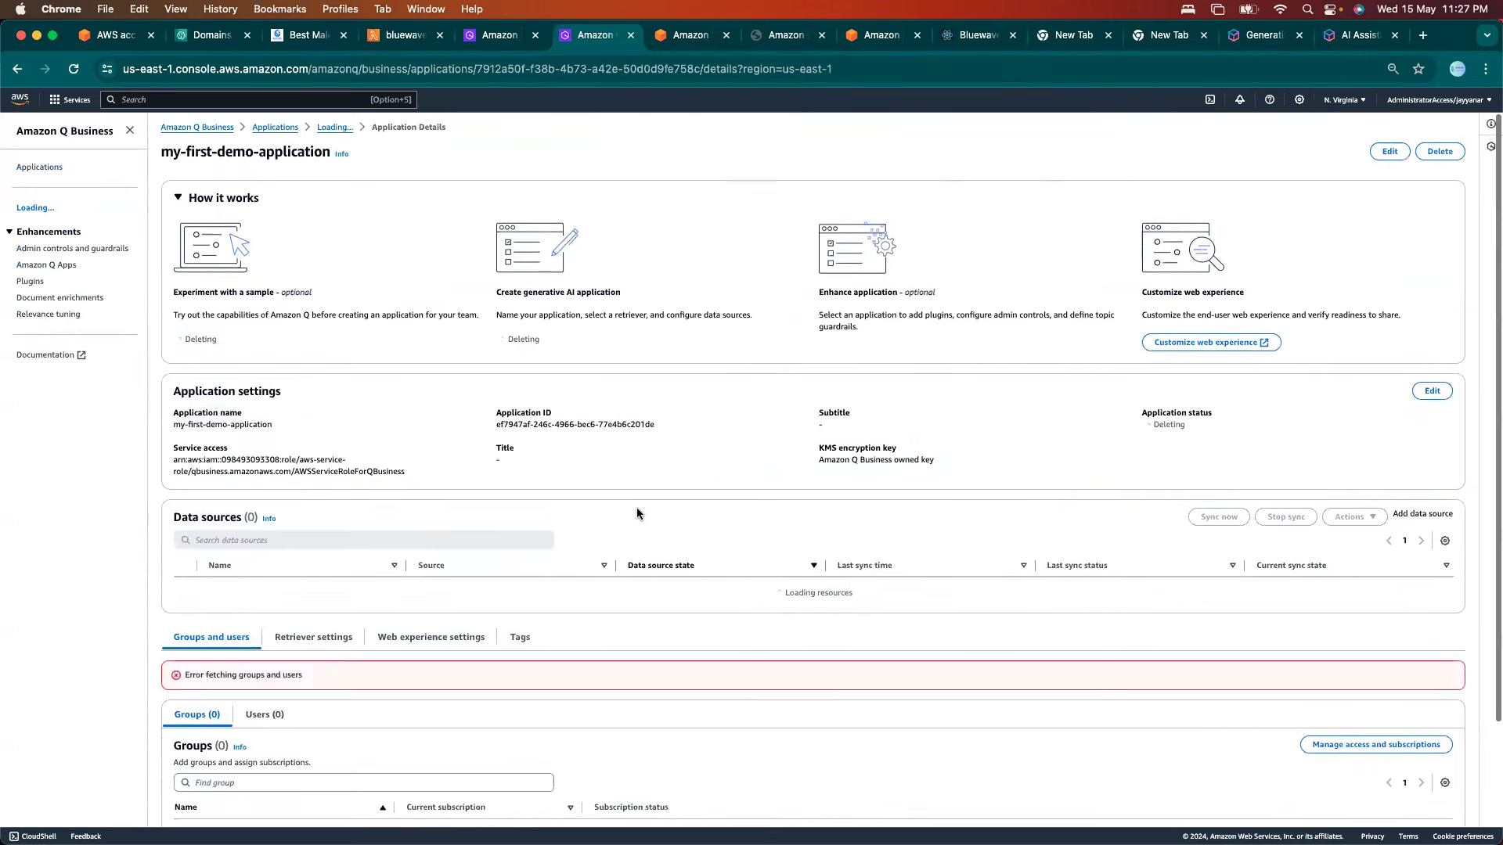
{"action": "left_click", "coordinate": [305, 637]}
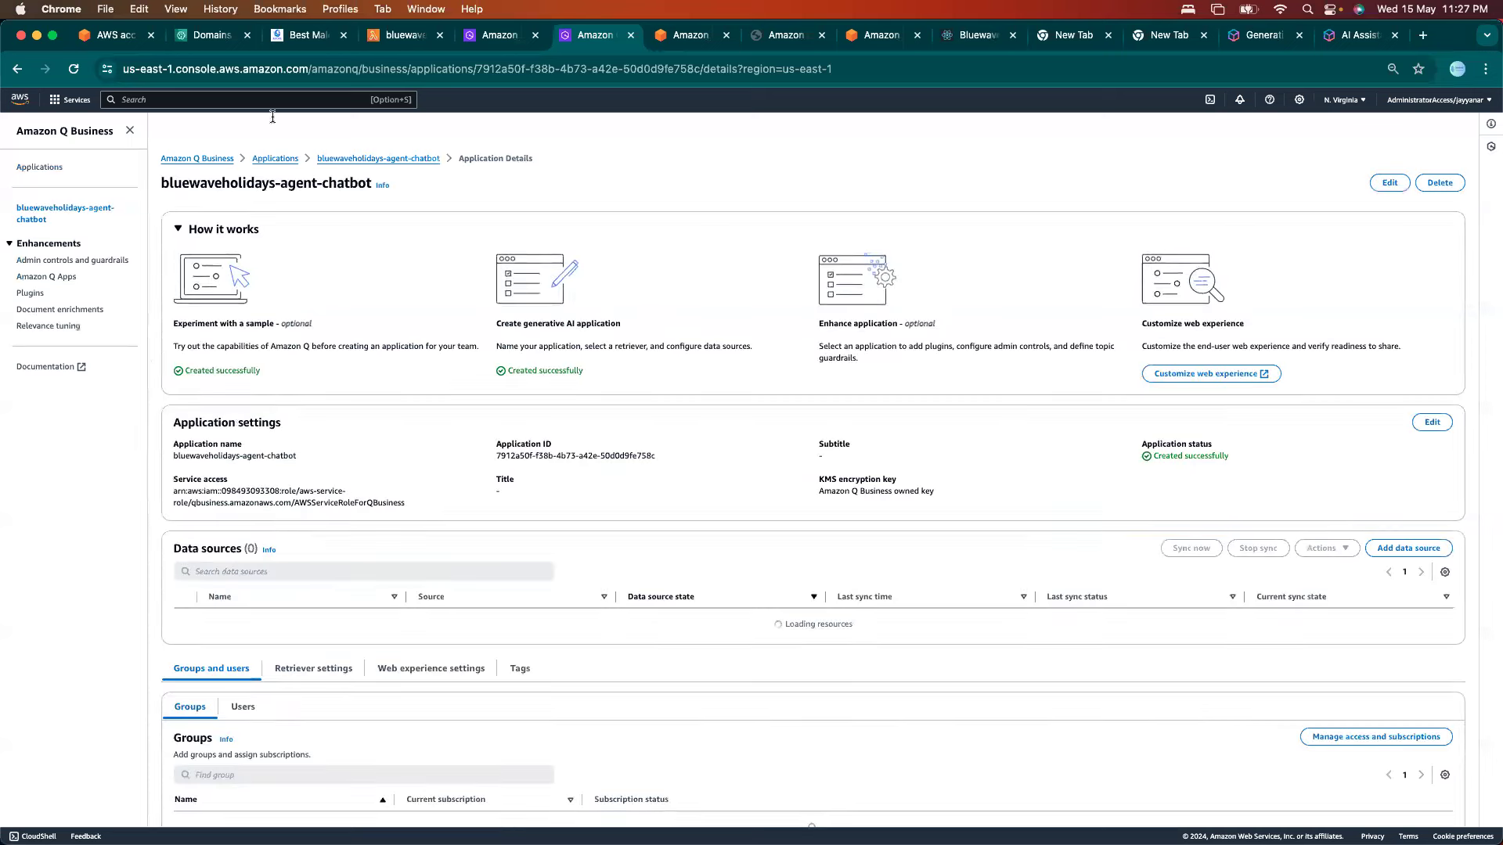
{"action": "left_click", "coordinate": [321, 671]}
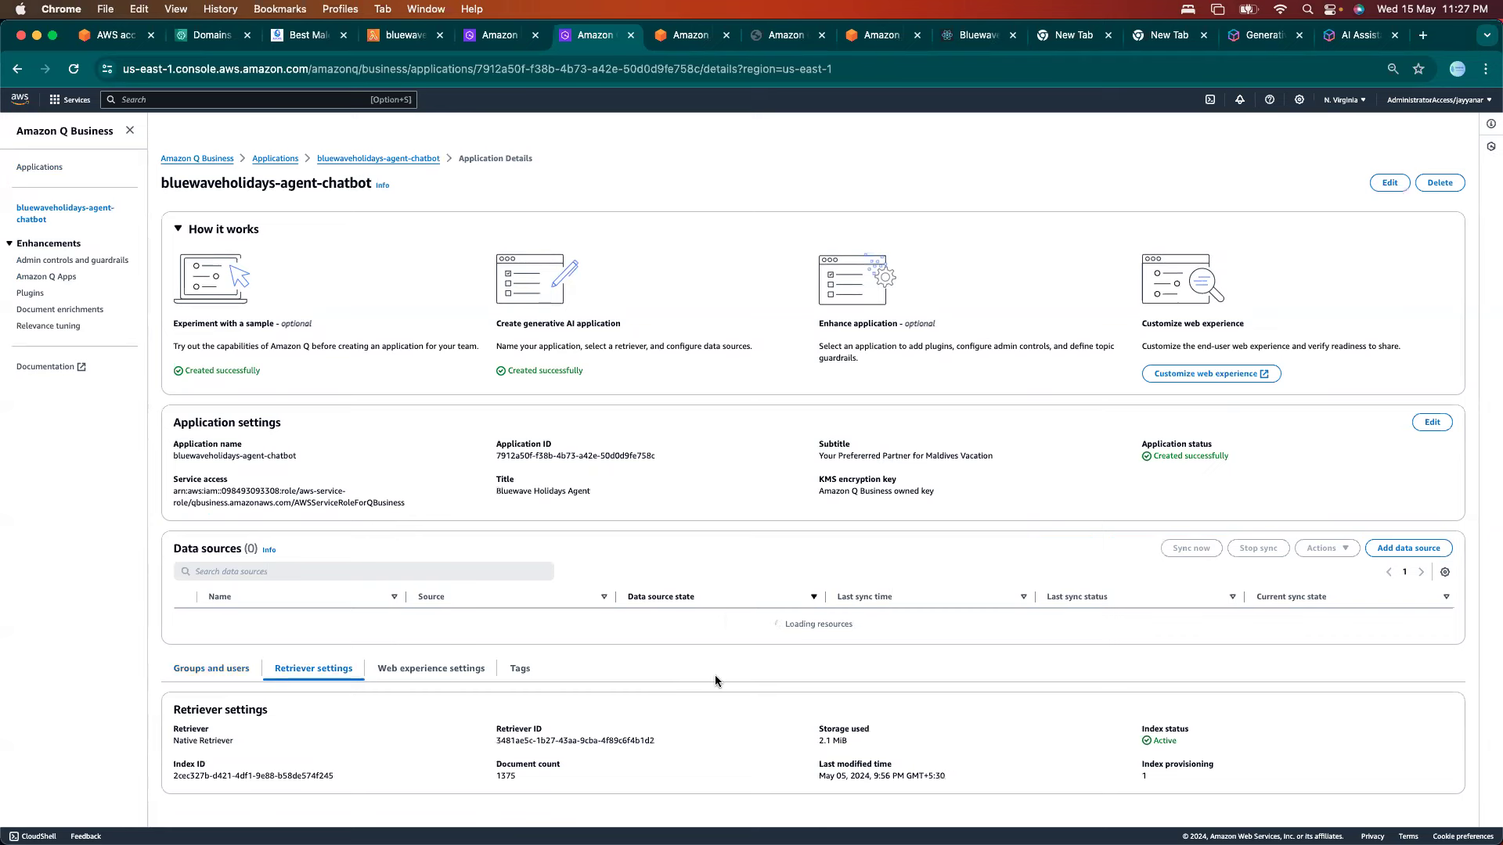
{"action": "left_click_drag", "start_coordinate": [493, 763], "coordinate": [712, 728]}
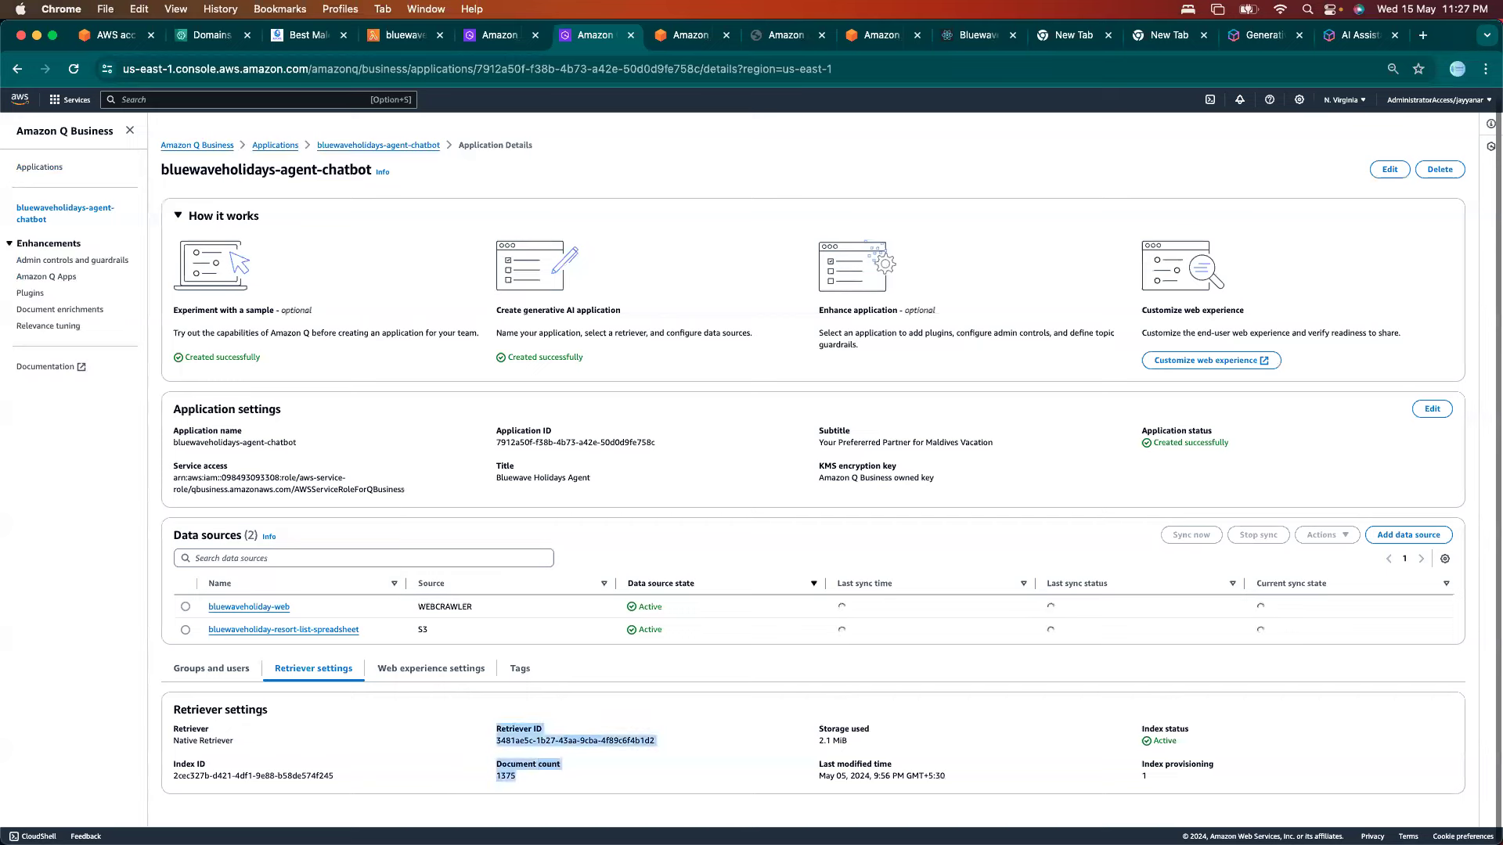
{"action": "left_click", "coordinate": [187, 675]}
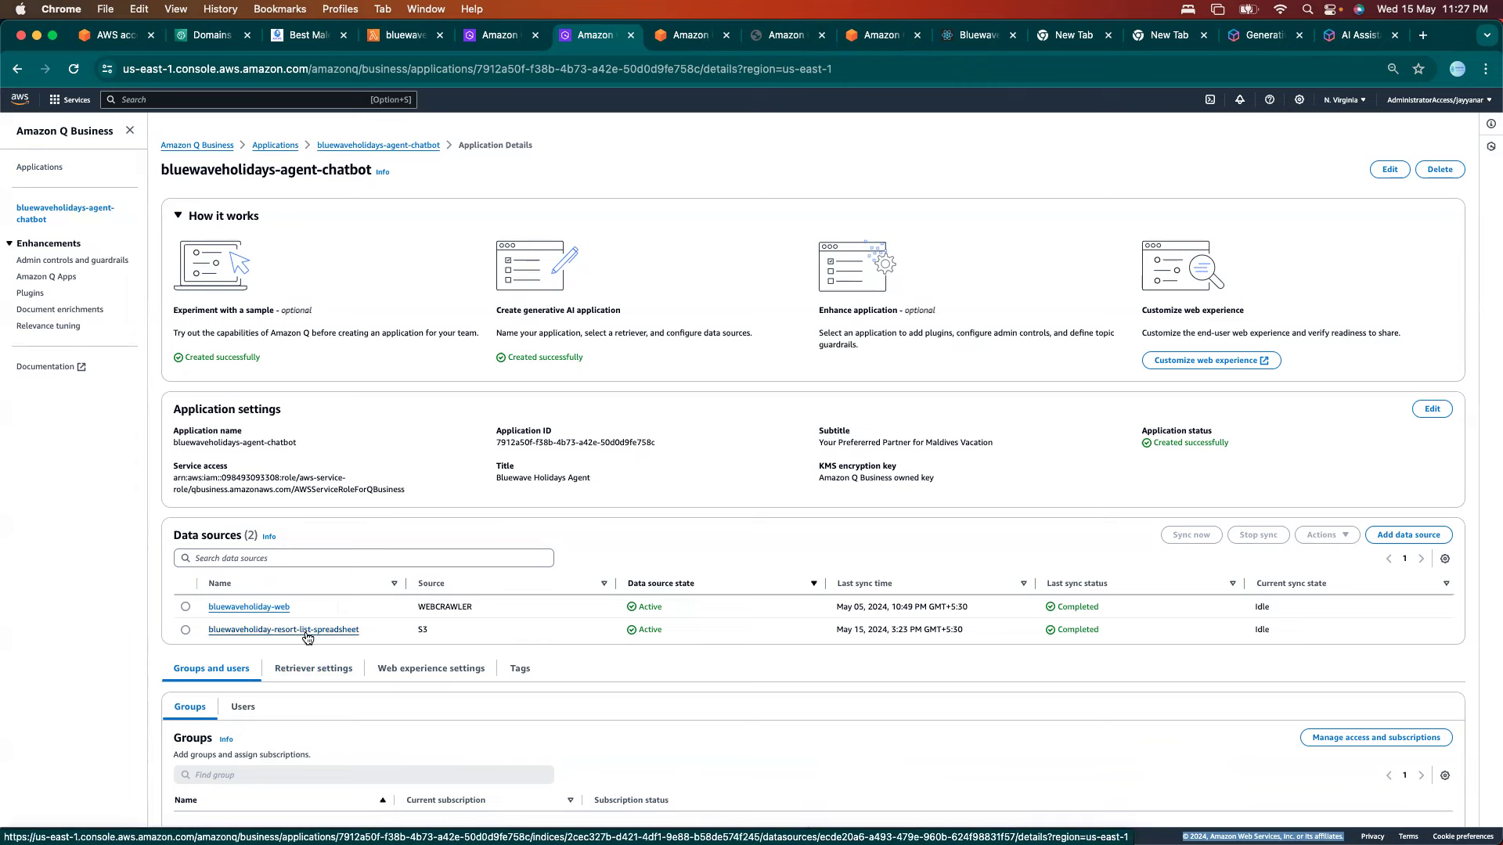
Inspect the bluewaveholiday-resort-list-spreadsheet data source's sync history and source bucket setting, then return to the chatbot application's details.
{"action": "left_click", "coordinate": [307, 631]}
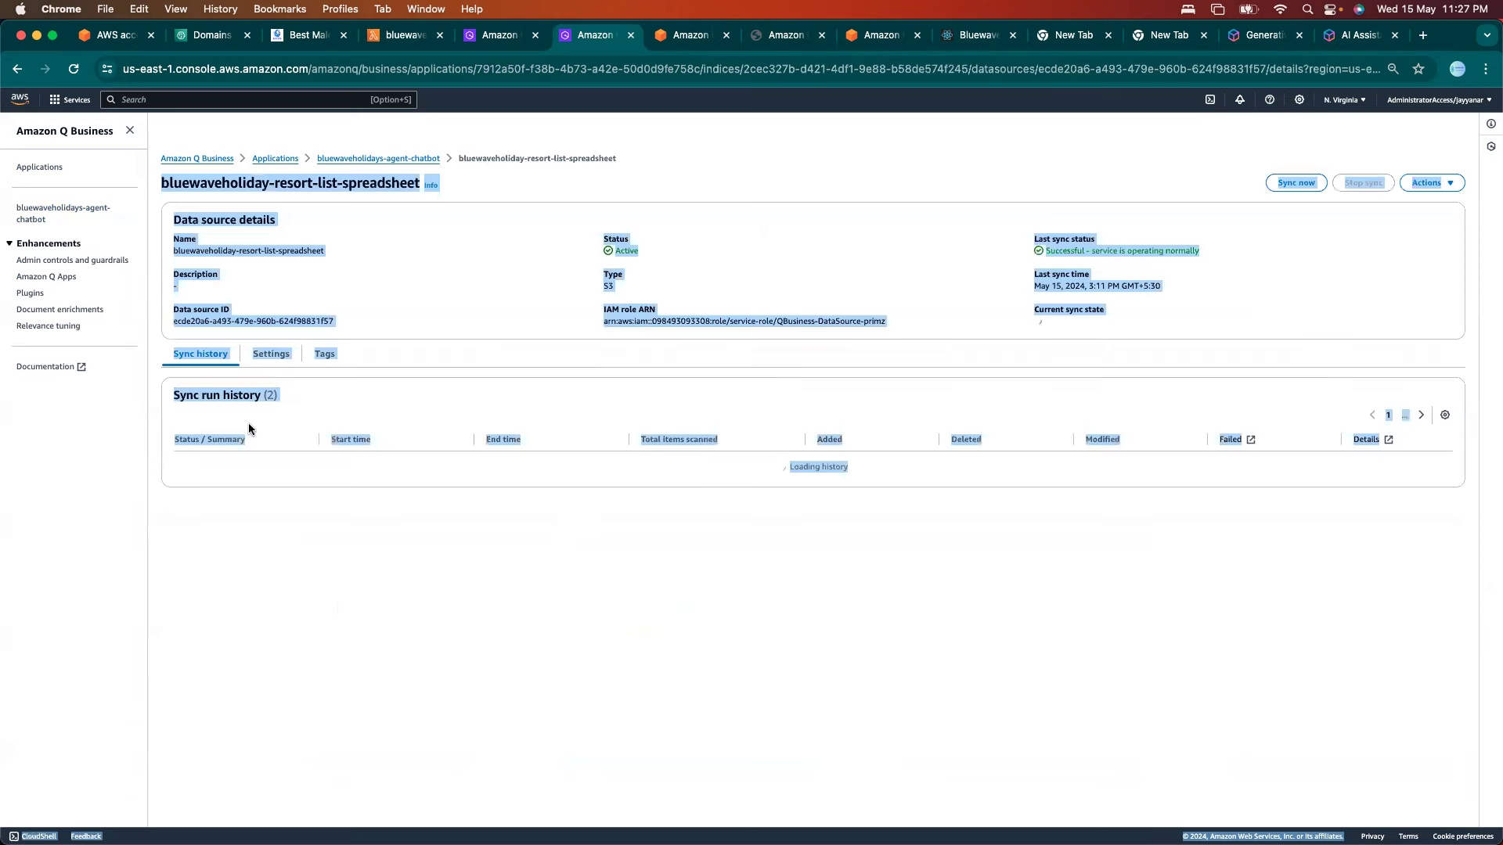
{"action": "left_click", "coordinate": [442, 298]}
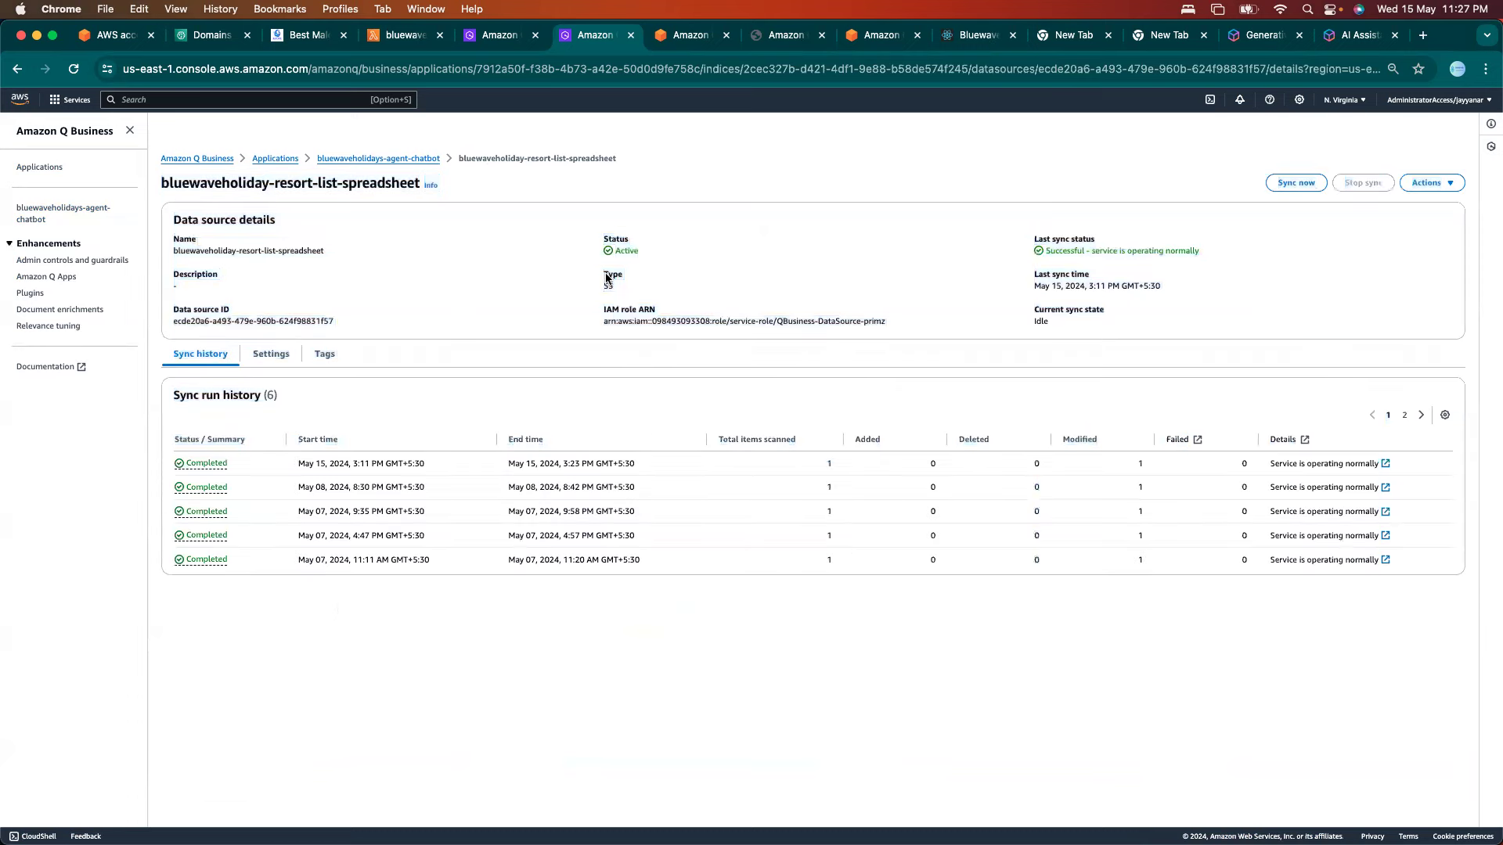
{"action": "left_click", "coordinate": [271, 356]}
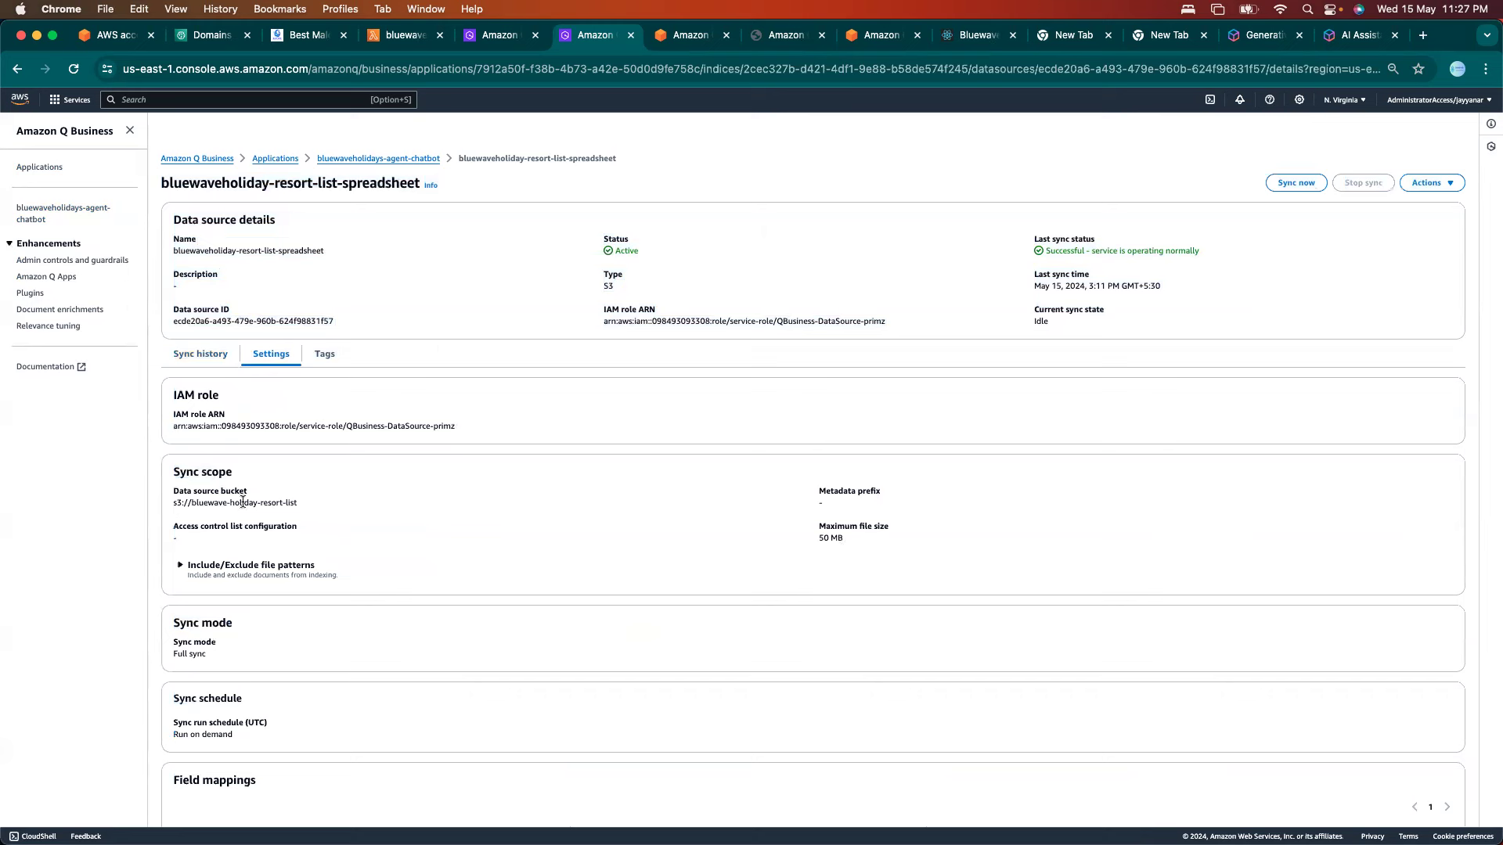
{"action": "mouse_move", "coordinate": [175, 503]}
{"action": "left_mouse_down"}
{"action": "mouse_move", "coordinate": [138, 509]}
{"action": "mouse_move", "coordinate": [231, 502]}
{"action": "mouse_move", "coordinate": [174, 502]}
{"action": "left_mouse_up"}
{"action": "left_click", "coordinate": [266, 500]}
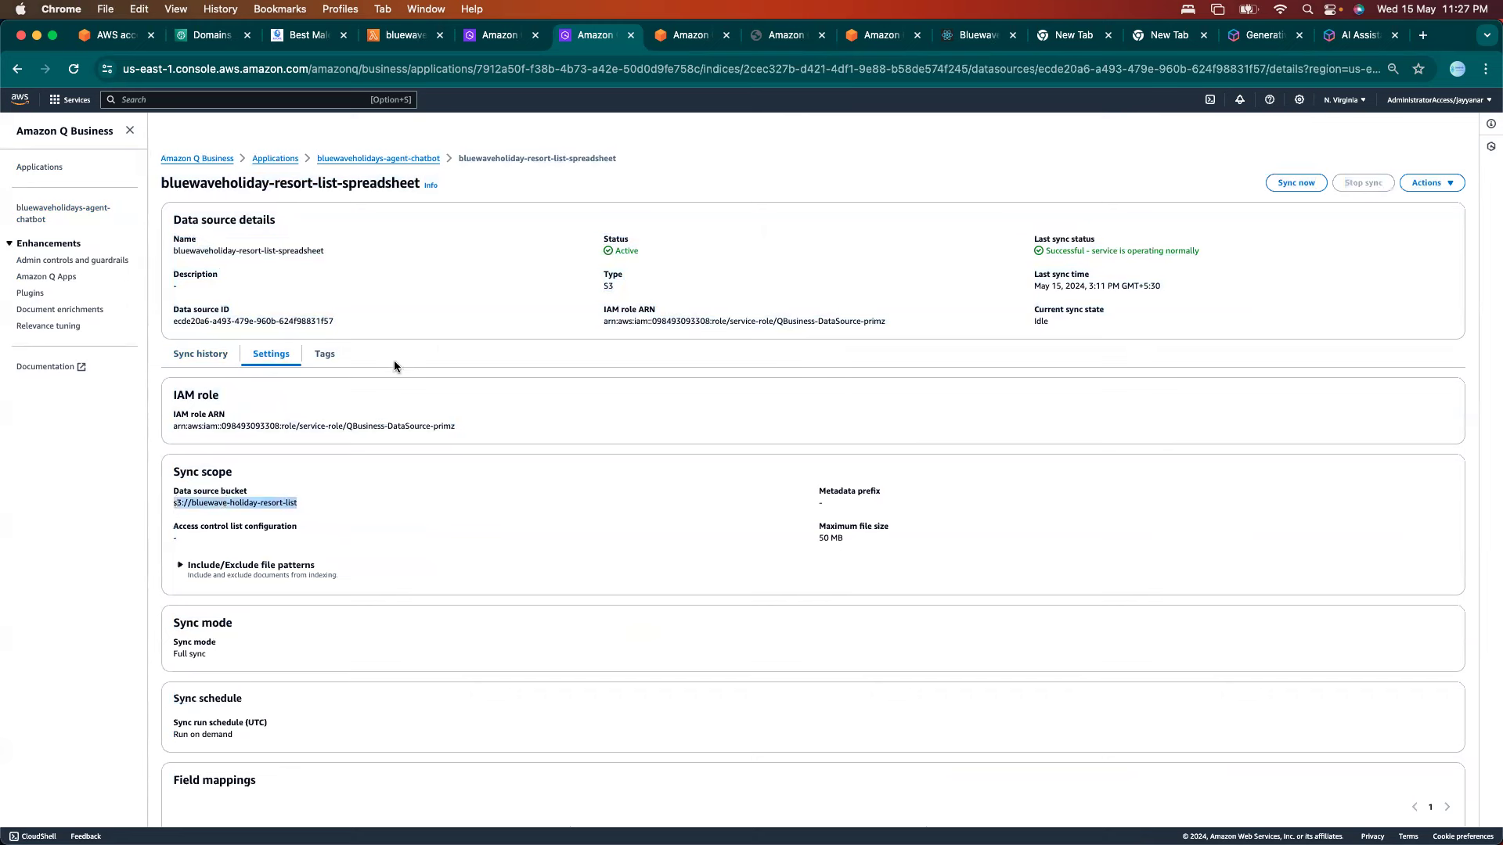
{"action": "left_click", "coordinate": [379, 158]}
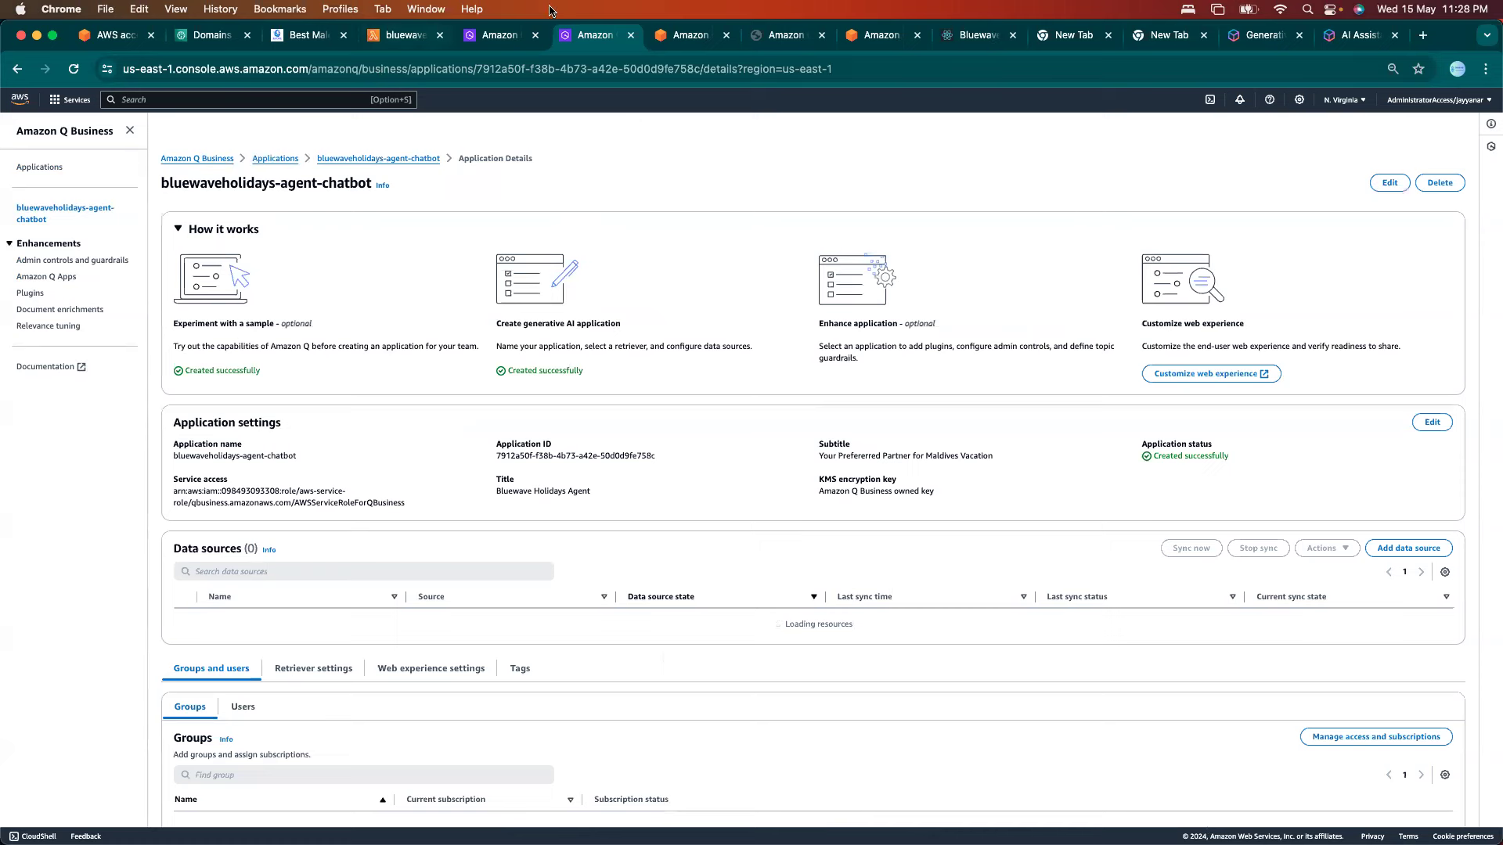
Switch to Visual Studio Code to review the lambda_handler code that starts the data source sync job, and return to Chrome.
{"action": "key", "text": "super+Tab"}
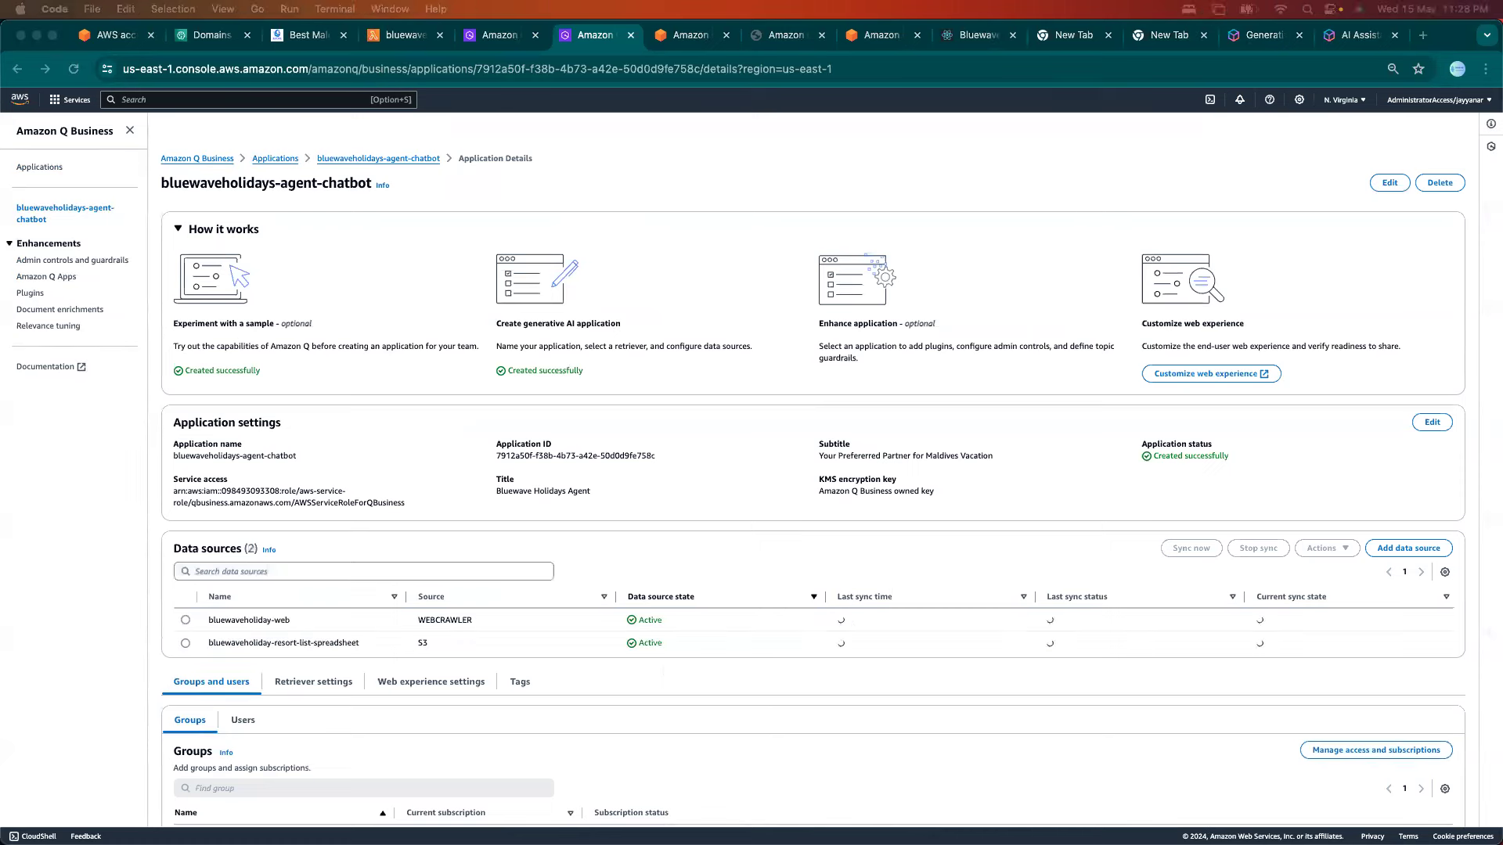
{"action": "left_click_drag", "start_coordinate": [1502, 86], "coordinate": [914, 84]}
{"action": "double_click", "coordinate": [914, 84]}
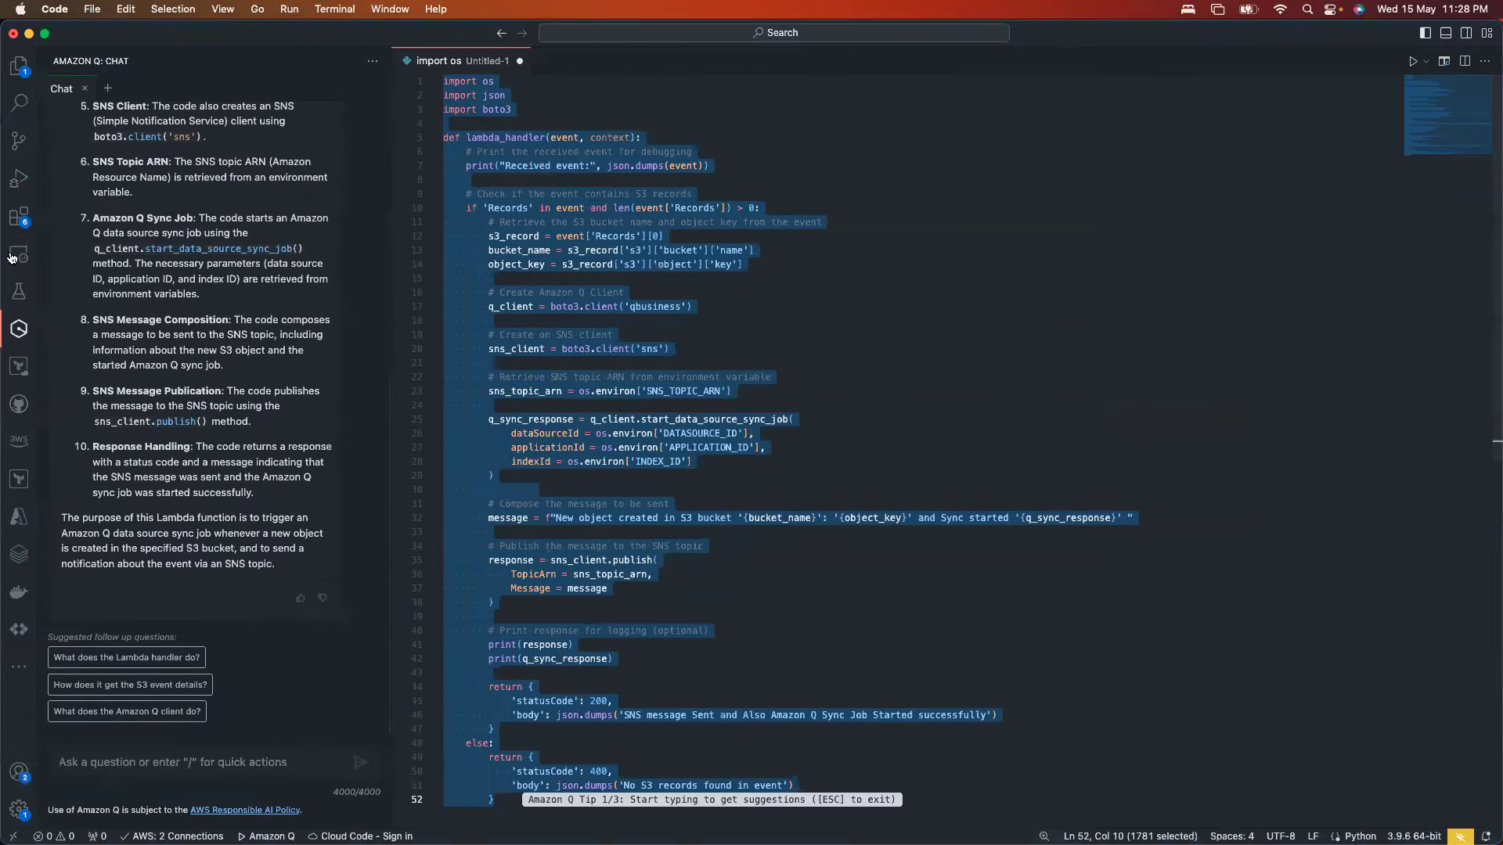
{"action": "left_click_drag", "start_coordinate": [748, 458], "coordinate": [586, 8]}
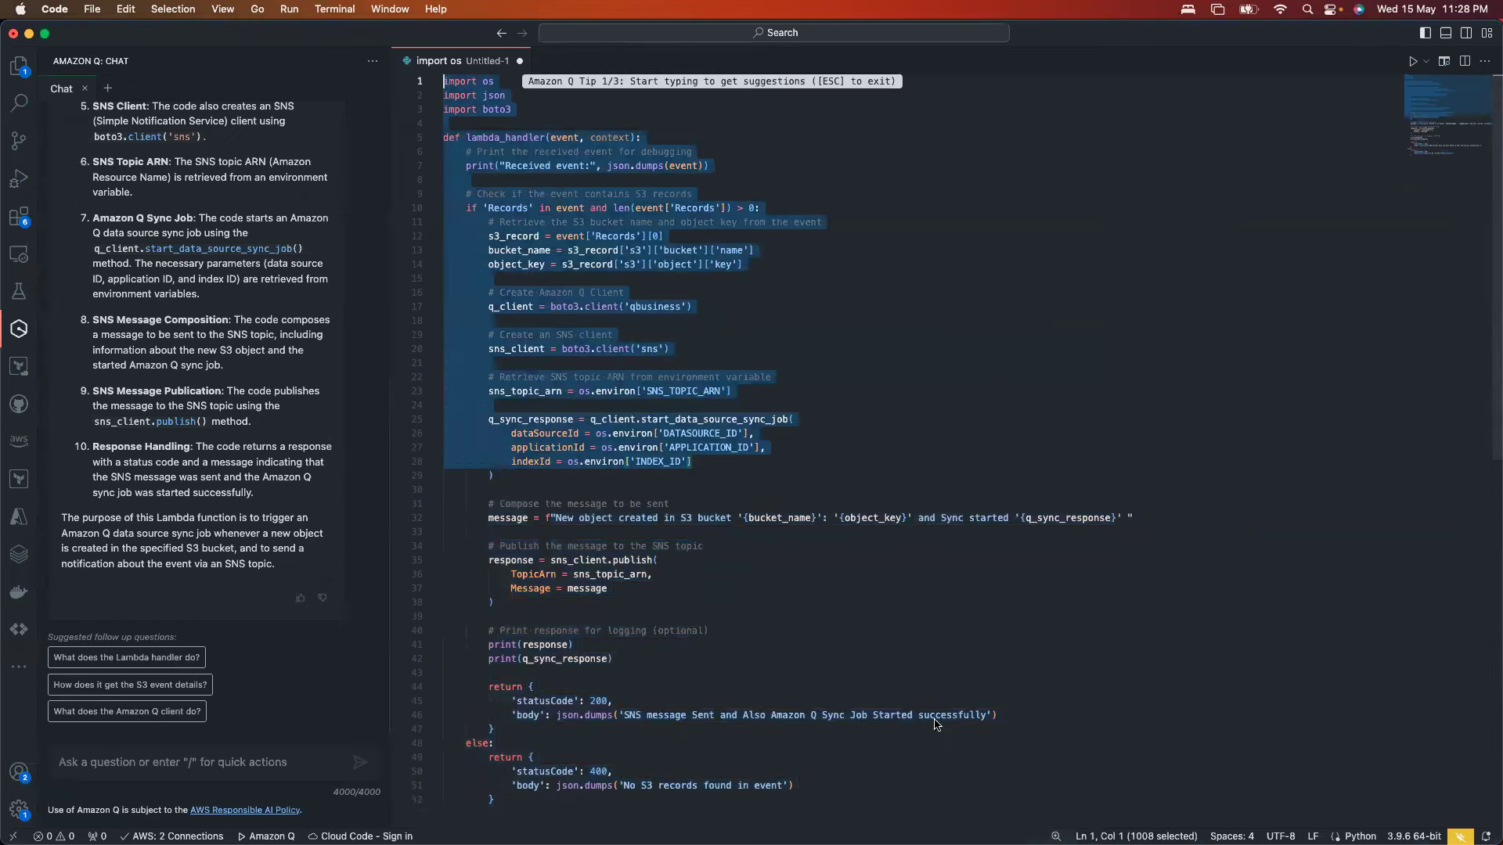
{"action": "key", "text": "super+Tab"}
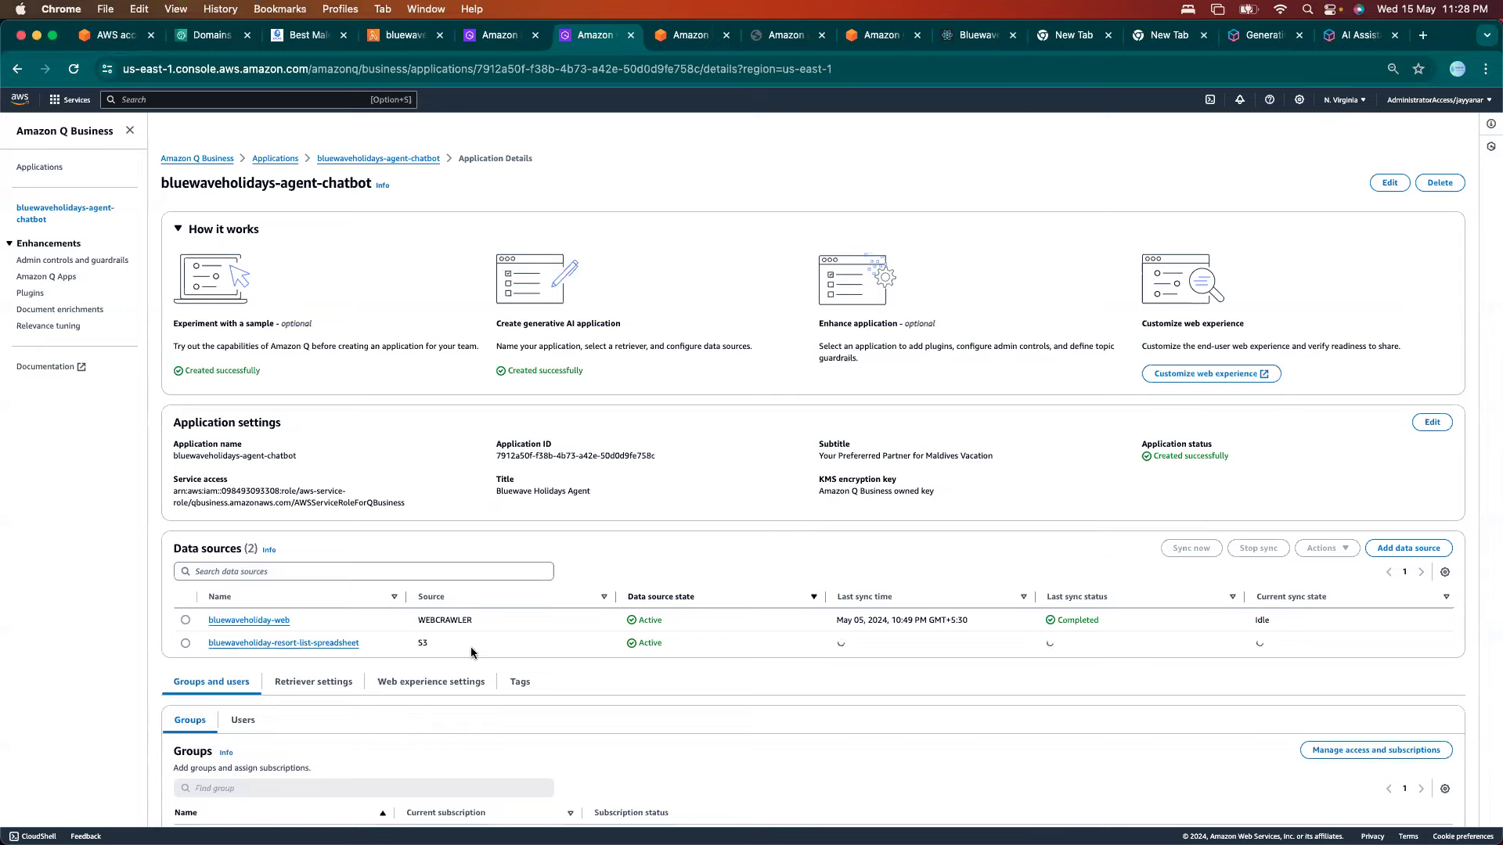
Upload Maldives_rate_list.xlsx from the Desktop through the Bluewave Holidays Customer Portal.
{"action": "left_click", "coordinate": [775, 42]}
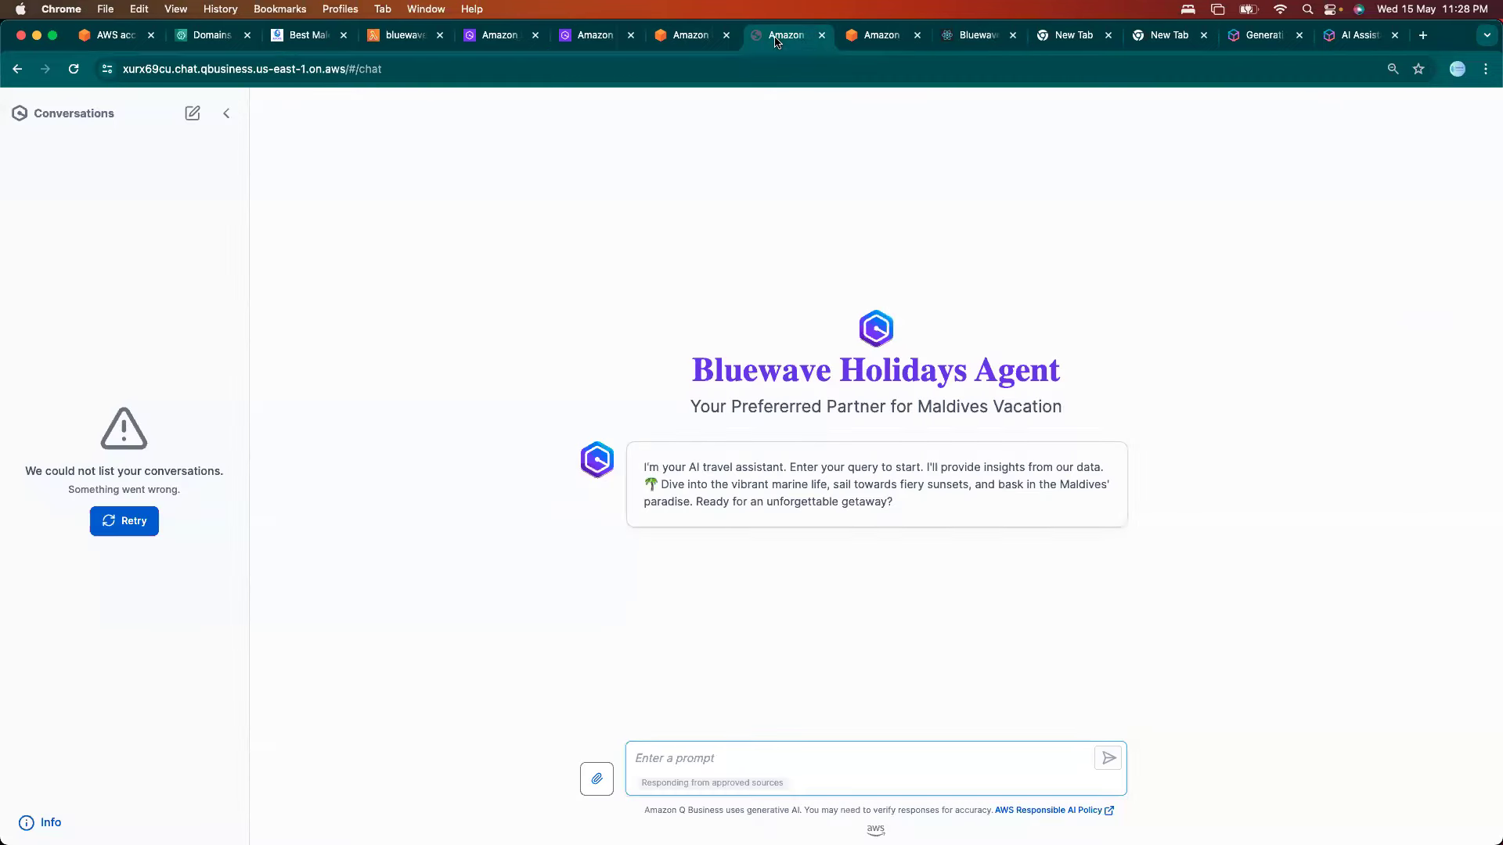
{"action": "left_click", "coordinate": [980, 45]}
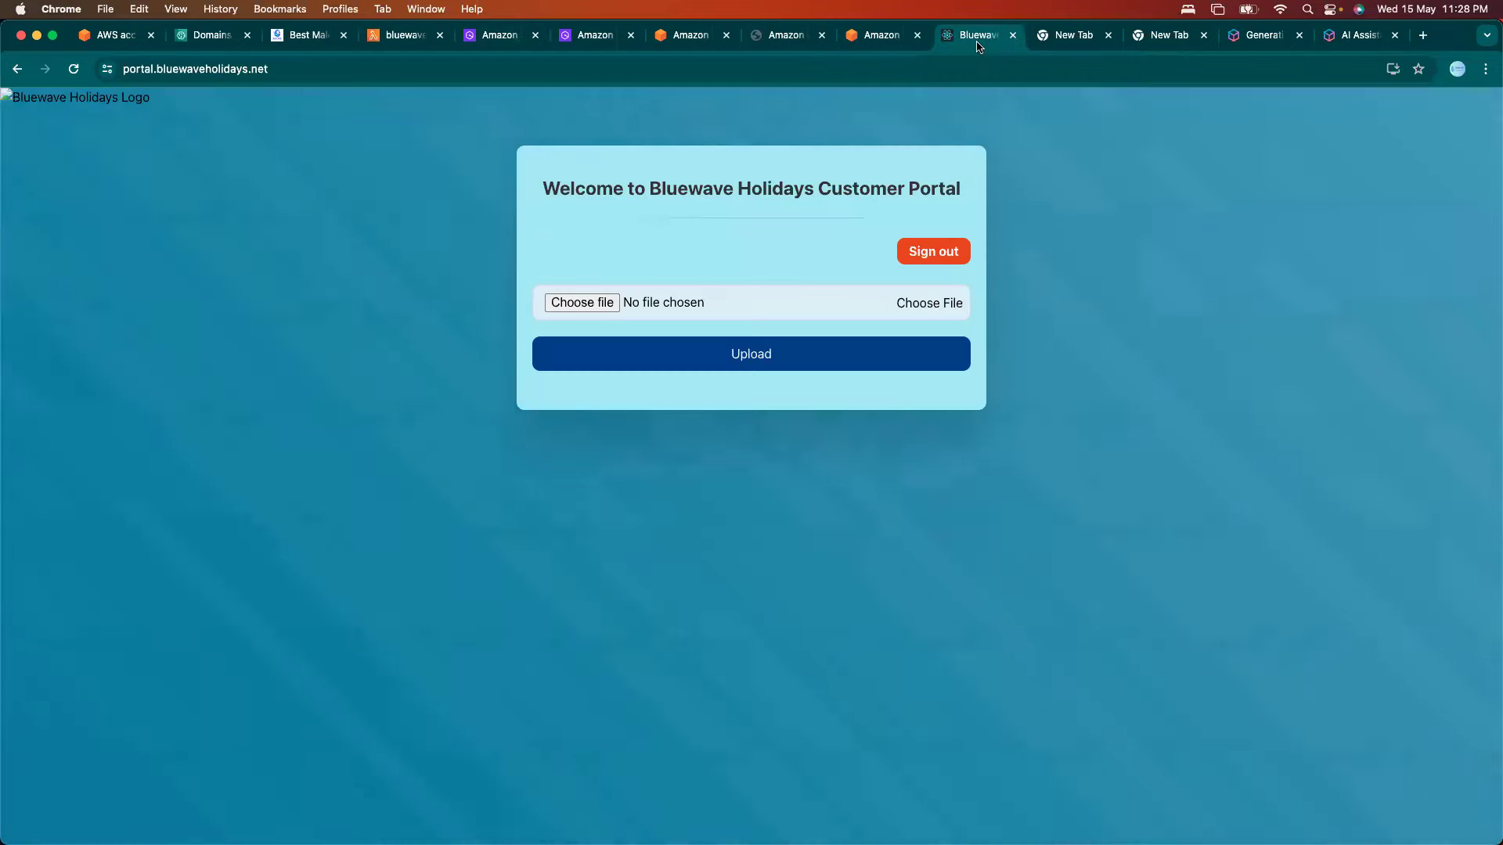
{"action": "left_click", "coordinate": [590, 305]}
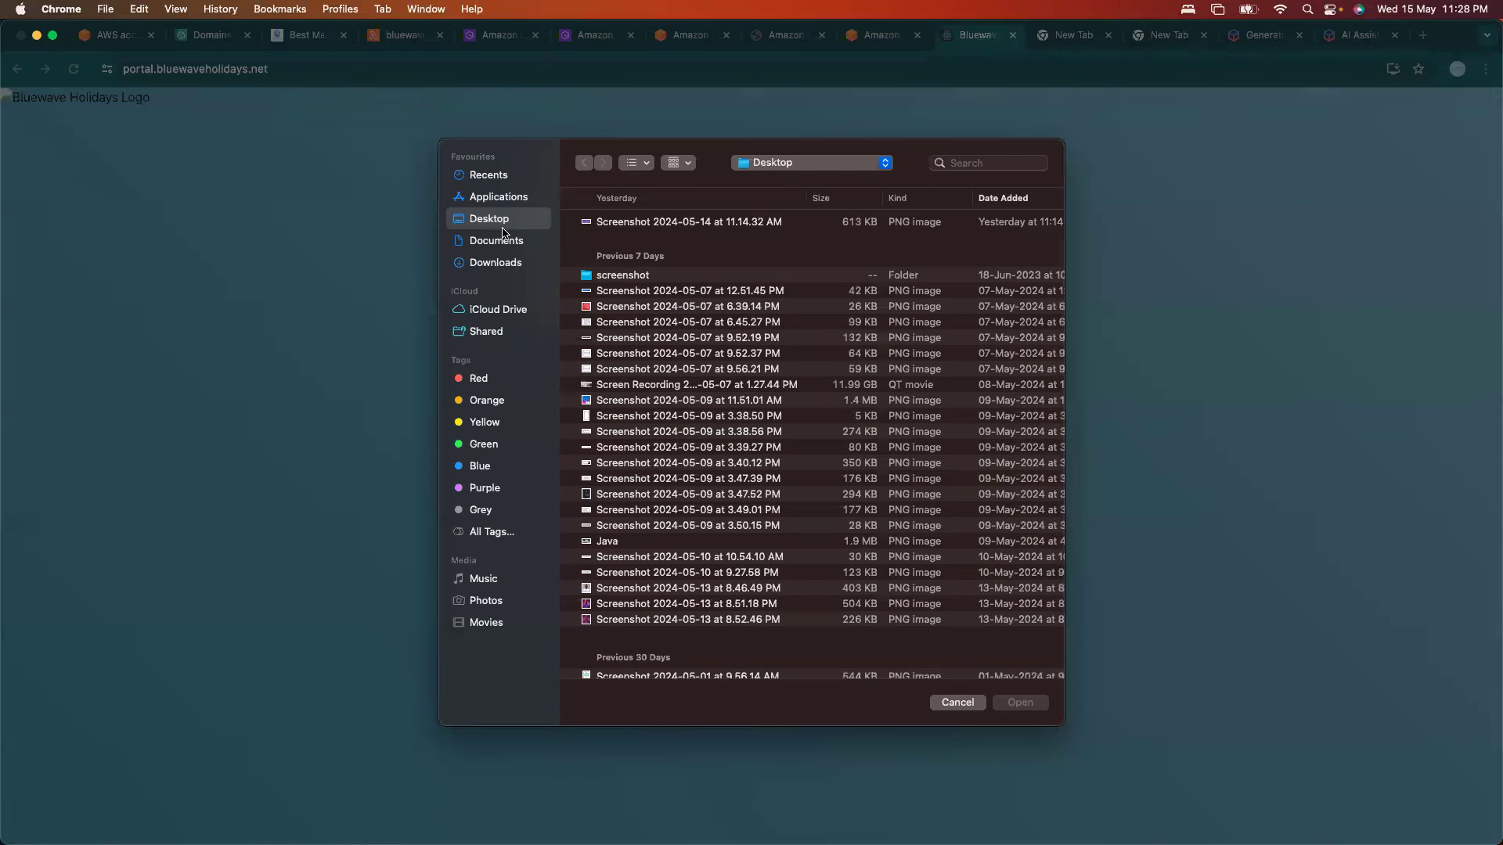
{"action": "left_click", "coordinate": [749, 384]}
{"action": "key", "text": "Down"}
{"action": "left_click", "coordinate": [703, 520]}
{"action": "key", "text": "Down"}
{"action": "key", "text": "Down"}
{"action": "key", "text": "Down"}
{"action": "key", "text": "Down"}
{"action": "key", "text": "Down"}
{"action": "key", "text": "Down"}
{"action": "key", "text": "Down"}
{"action": "key", "text": "Down"}
{"action": "key", "text": "Down"}
{"action": "key", "text": "Down"}
{"action": "key", "text": "Down"}
{"action": "key", "text": "Down"}
{"action": "key", "text": "Down"}
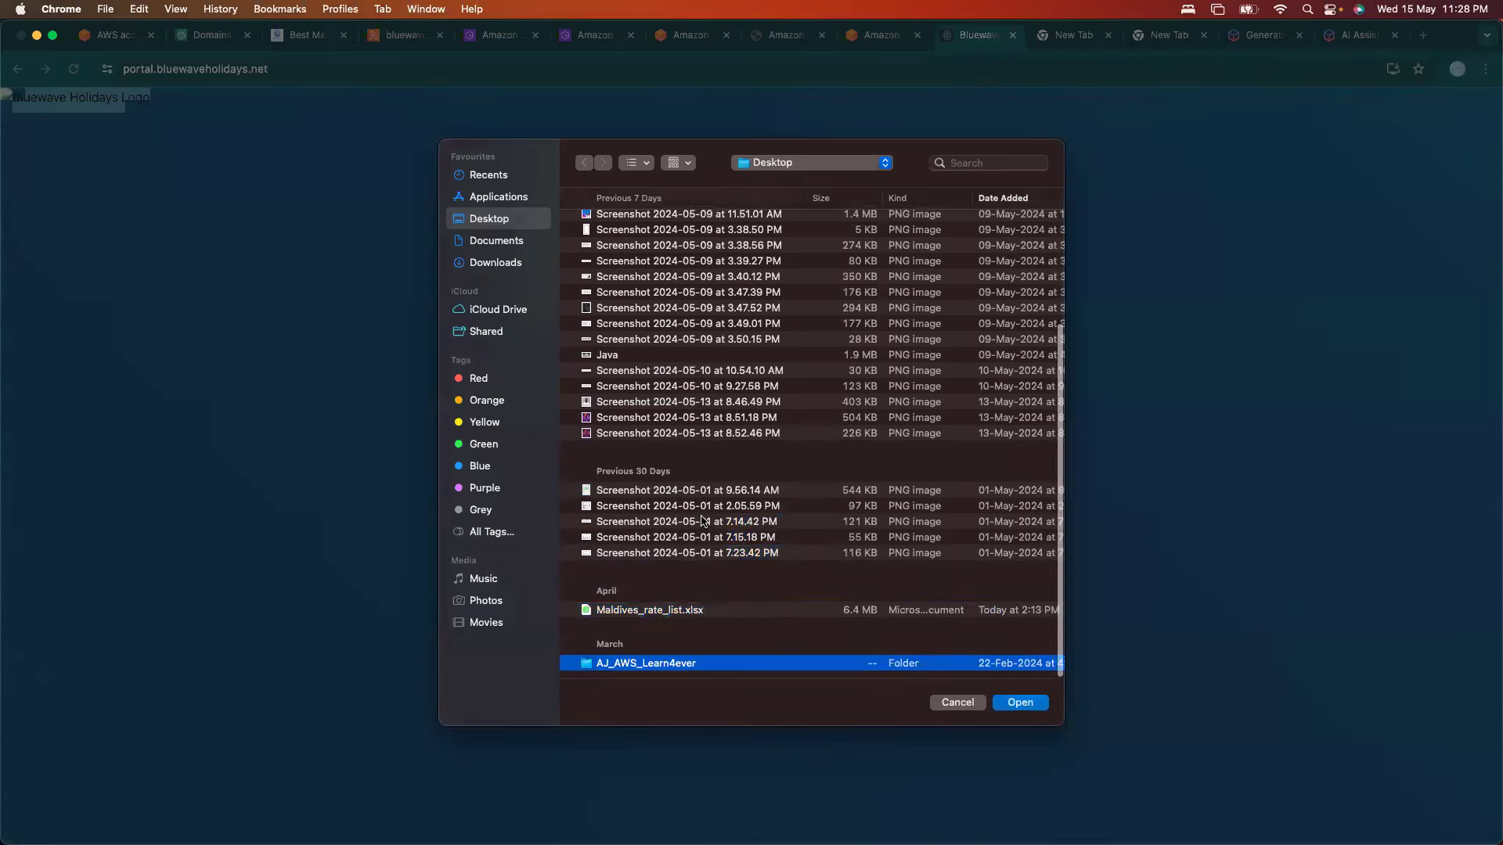
{"action": "left_click", "coordinate": [663, 611]}
{"action": "left_click", "coordinate": [1036, 703]}
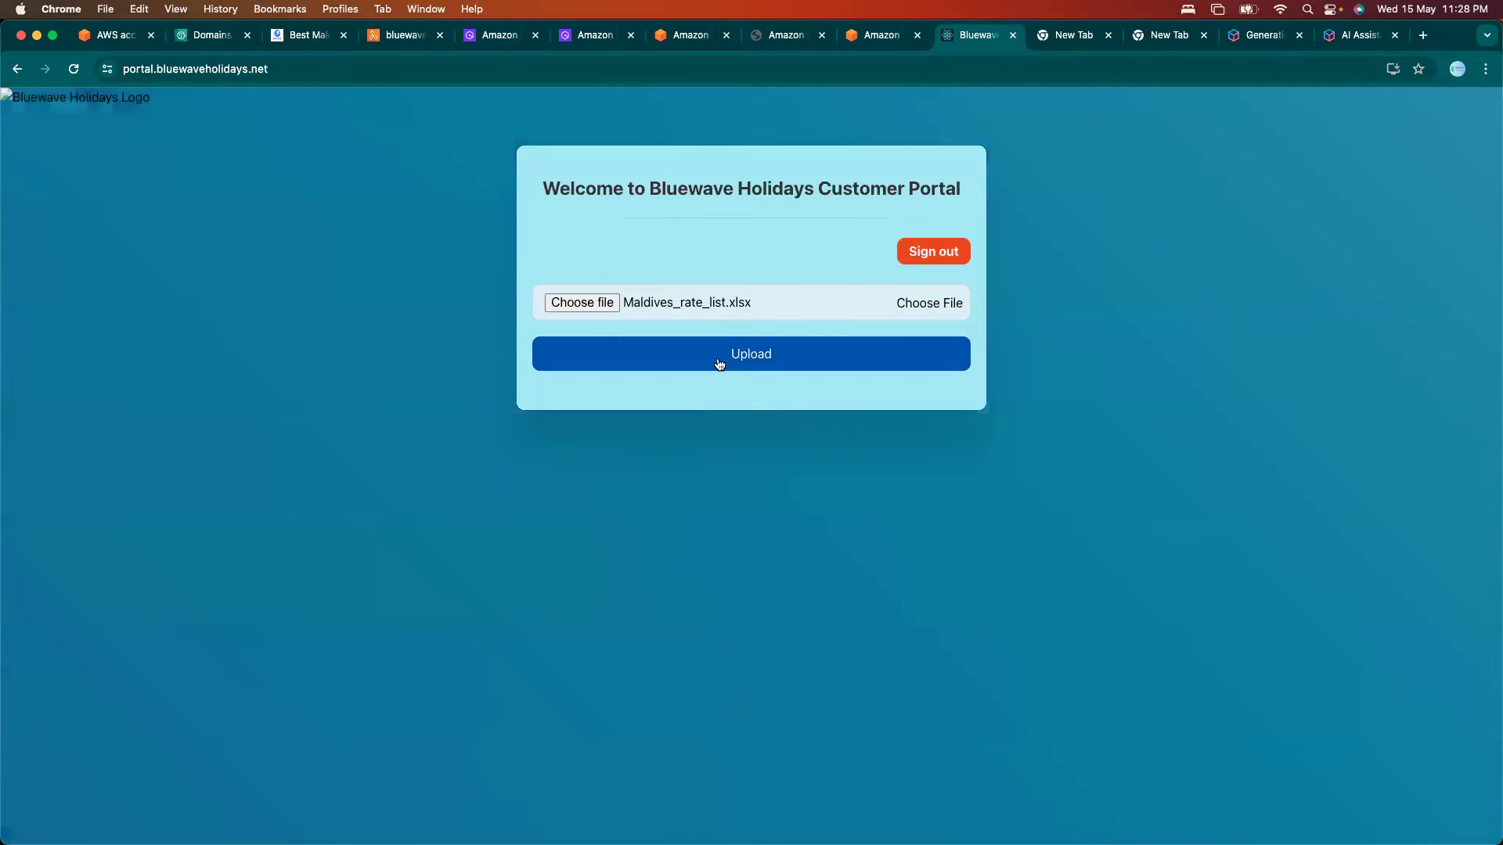
{"action": "left_click", "coordinate": [719, 363]}
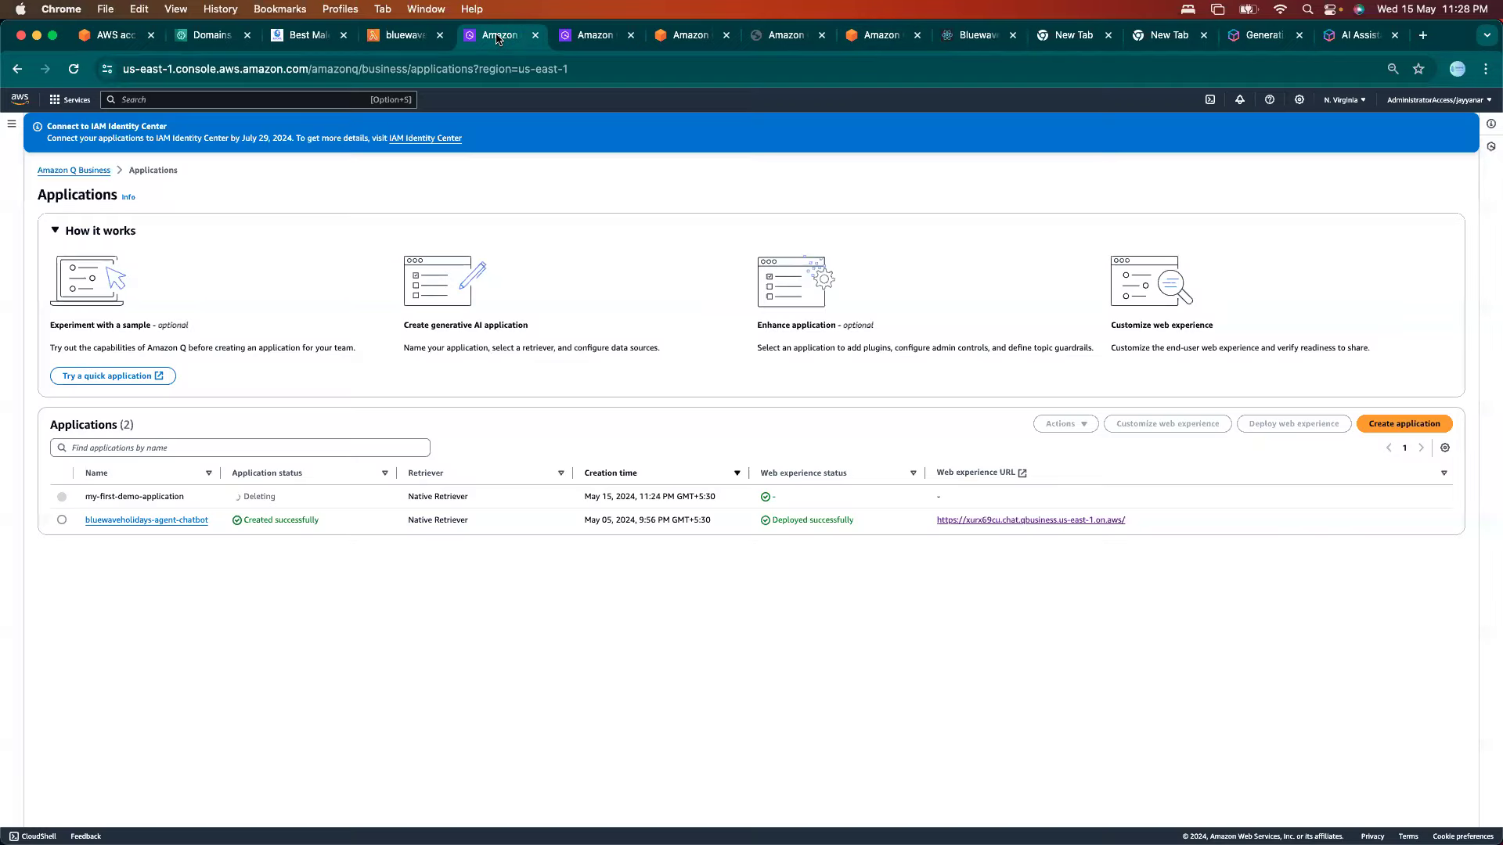
Return to the bluewaveholidays-agent-chatbot details and check the resort list spreadsheet data source's last sync time and status.
{"action": "left_click", "coordinate": [505, 35]}
{"action": "left_click", "coordinate": [619, 31]}
{"action": "left_click_drag", "start_coordinate": [383, 651], "coordinate": [207, 645]}
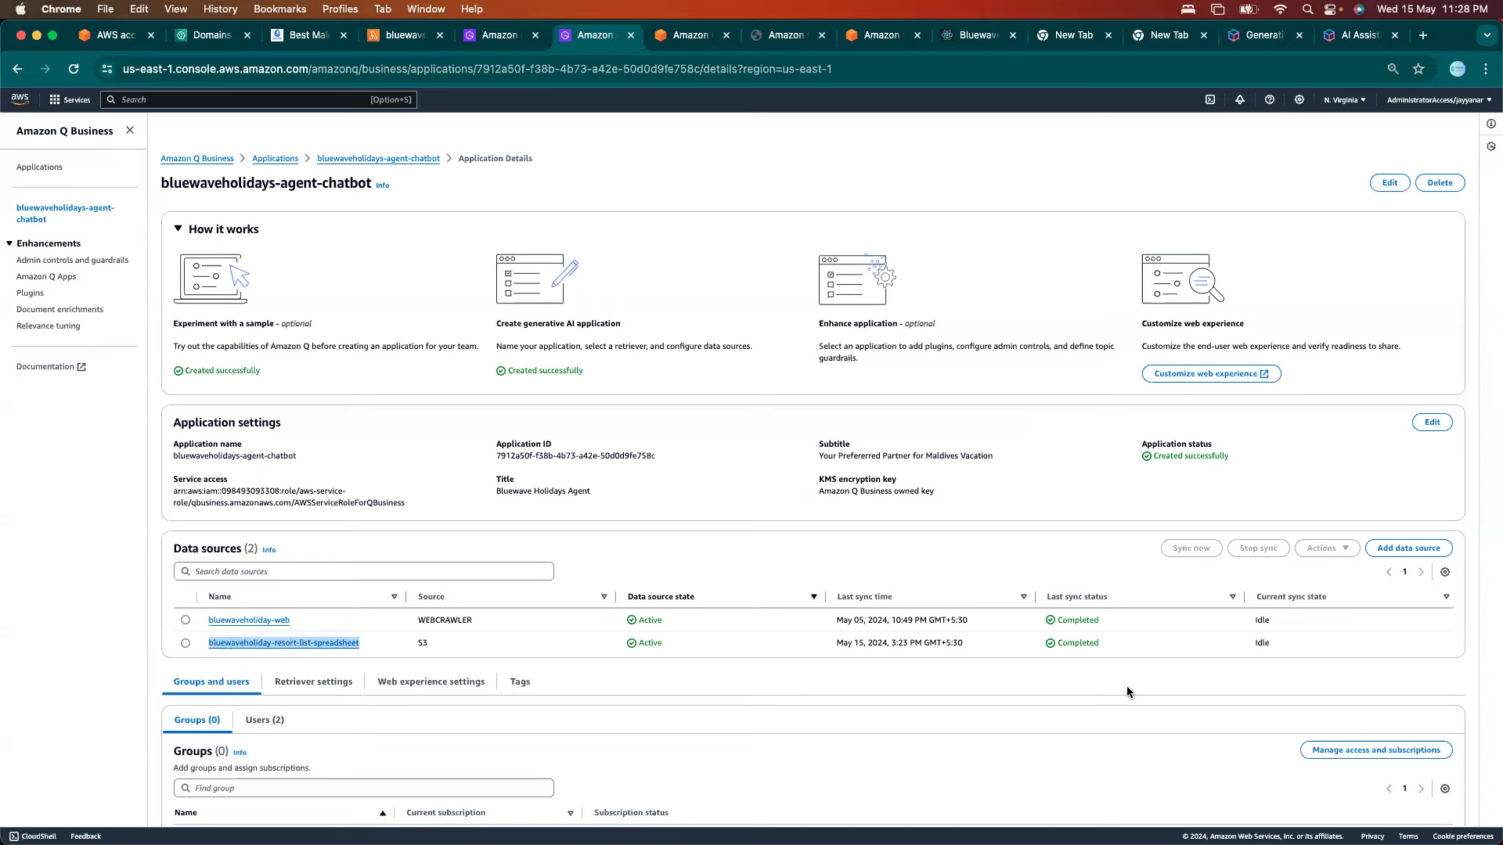
{"action": "left_click", "coordinate": [1104, 644]}
{"action": "left_click_drag", "start_coordinate": [832, 647], "coordinate": [980, 647]}
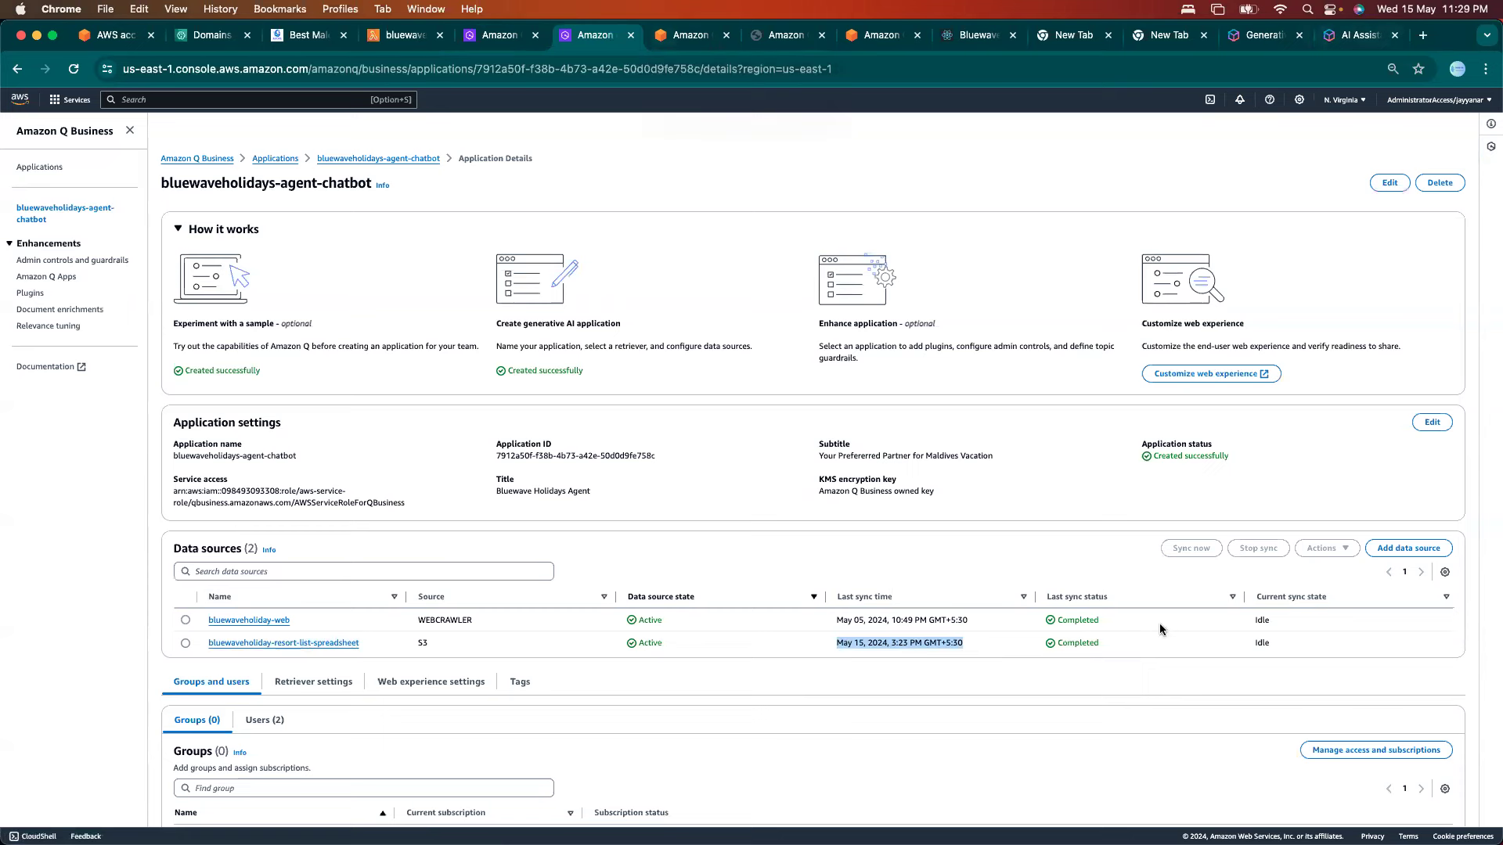
{"action": "left_click", "coordinate": [1141, 672]}
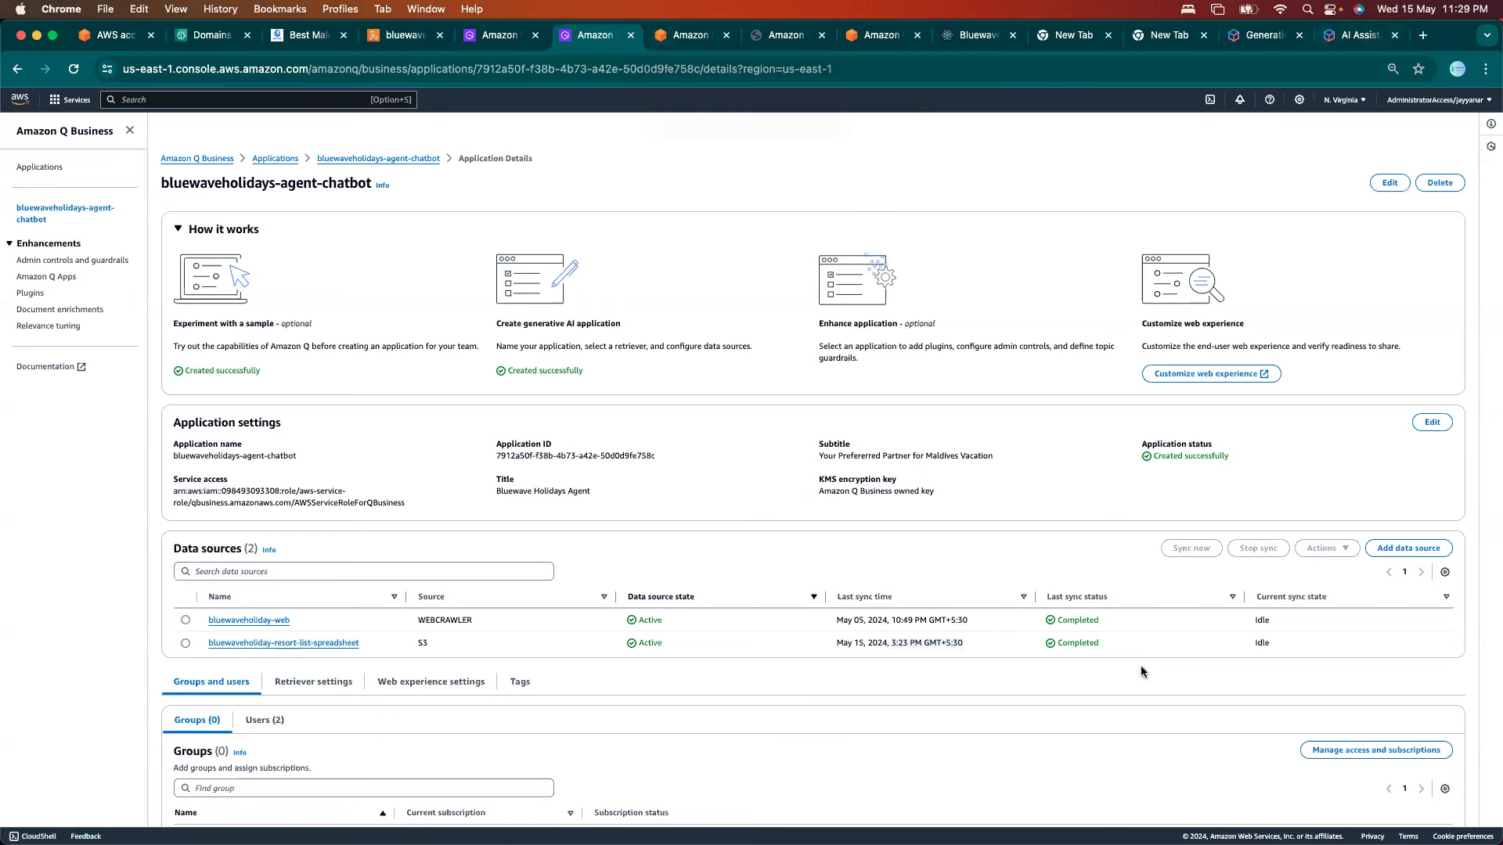
{"action": "scroll", "coordinate": [1141, 671], "scroll_direction": "down", "scroll_amount": 1}
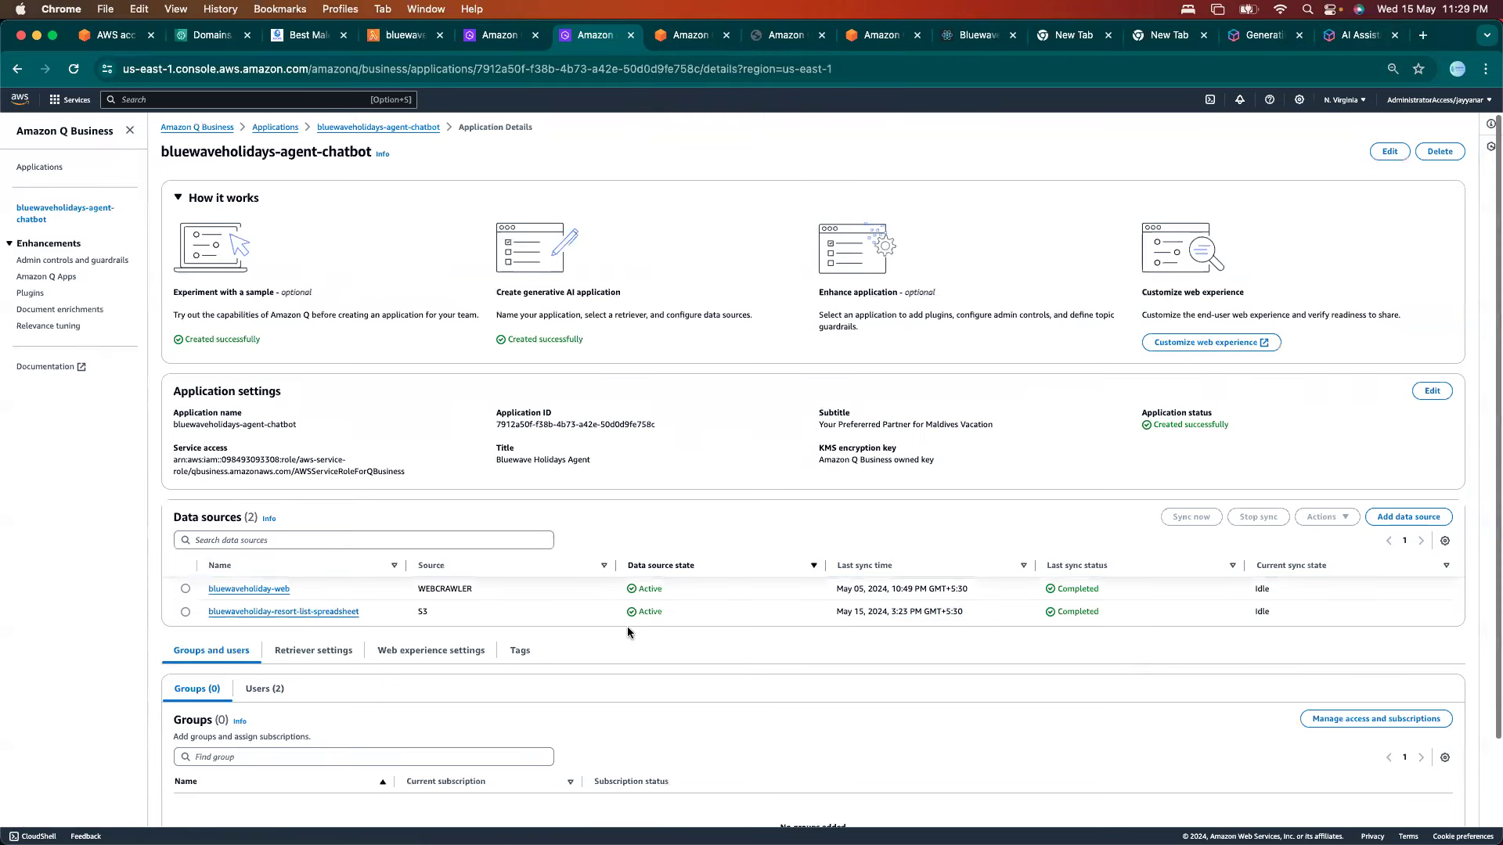
Check the bluewaveholiday-web source type and reload the application details to refresh the data sources' current sync state.
{"action": "left_click_drag", "start_coordinate": [502, 594], "coordinate": [377, 592]}
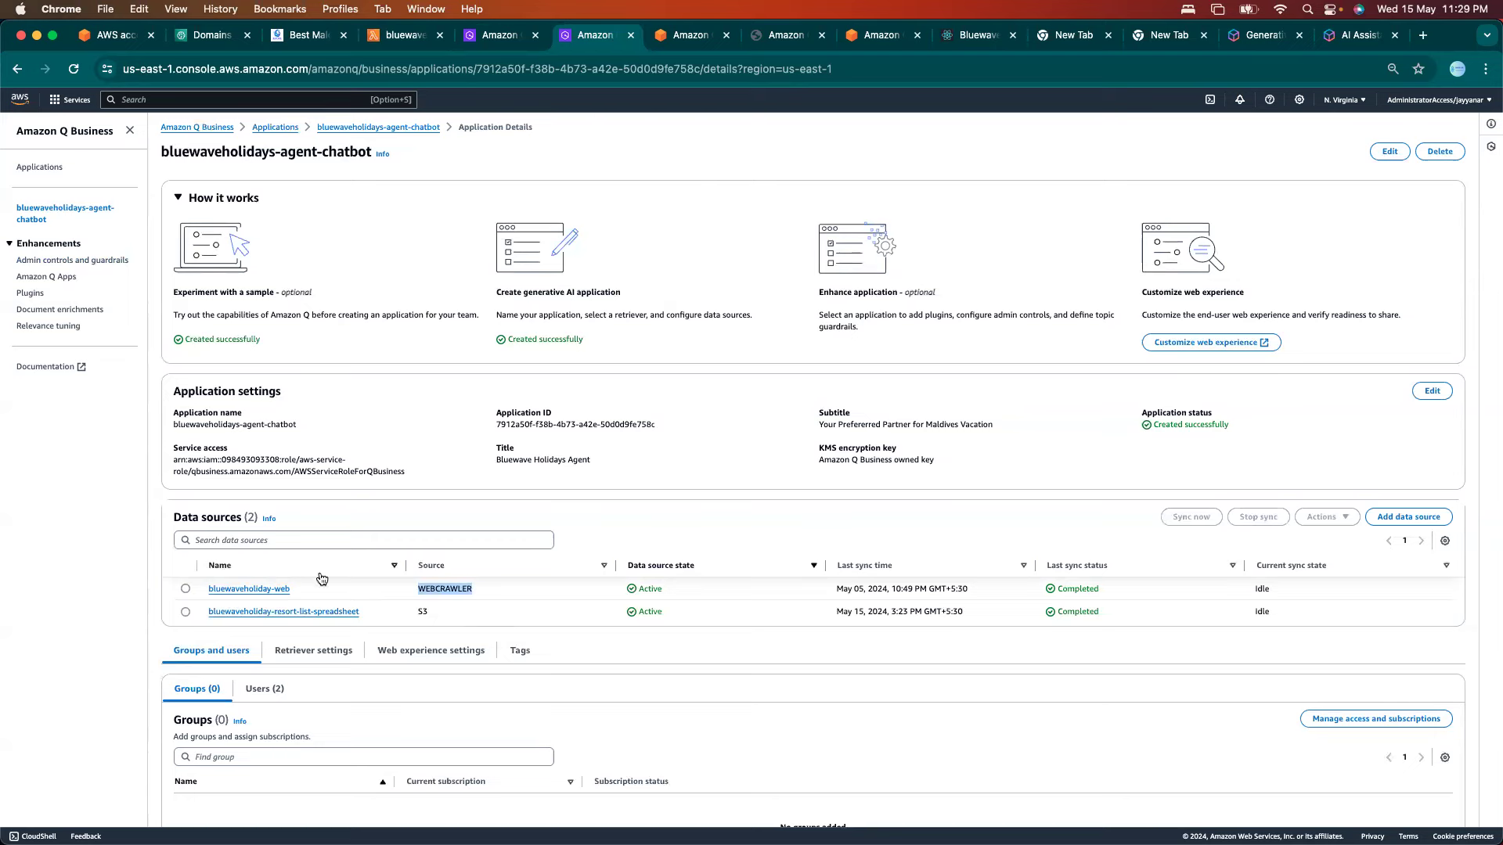
{"action": "left_click", "coordinate": [915, 416]}
{"action": "left_click", "coordinate": [981, 68]}
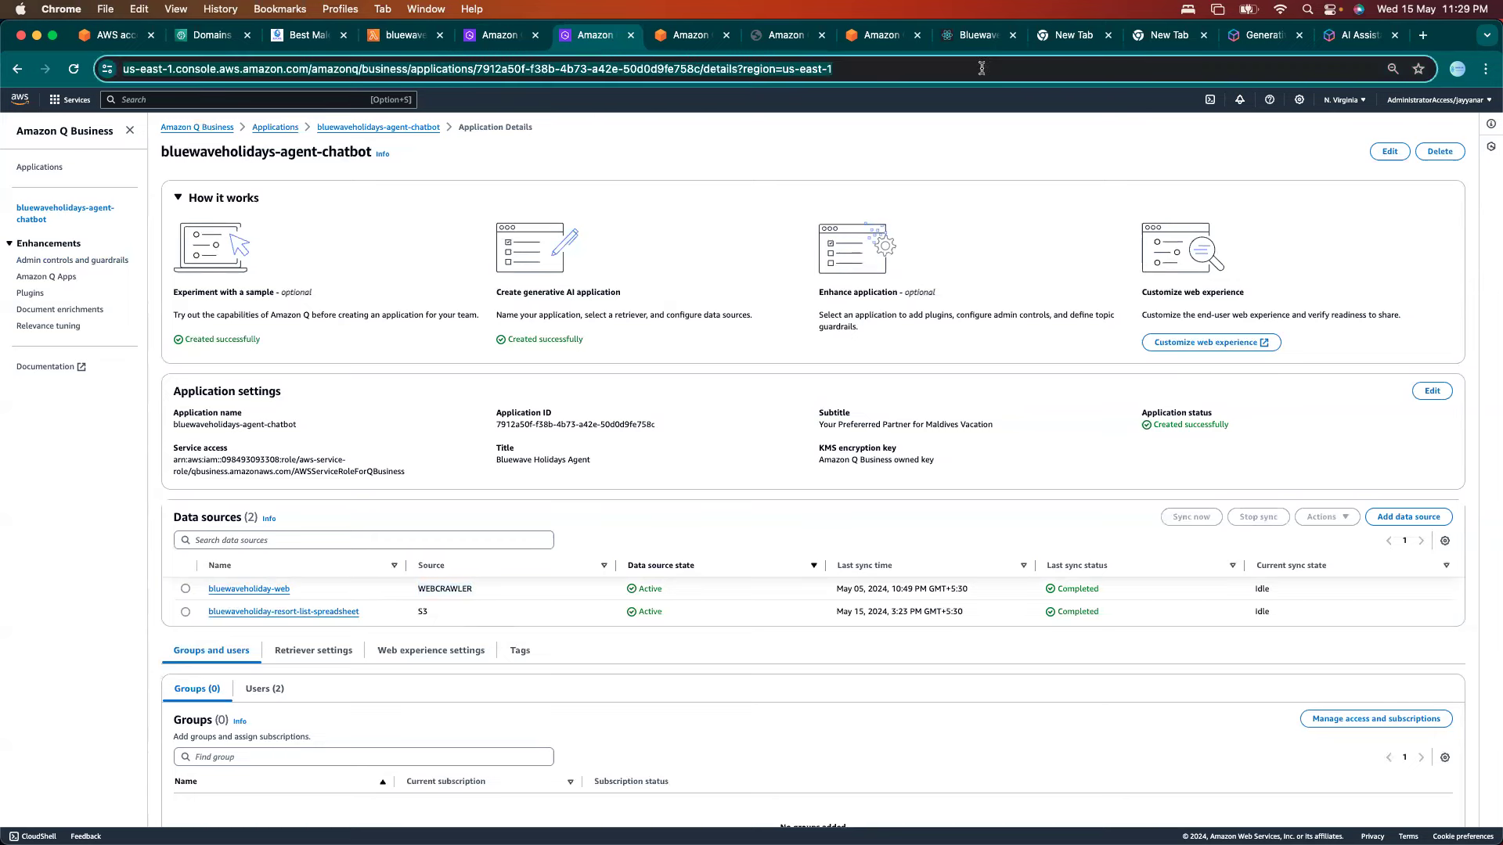
{"action": "key", "text": "Return"}
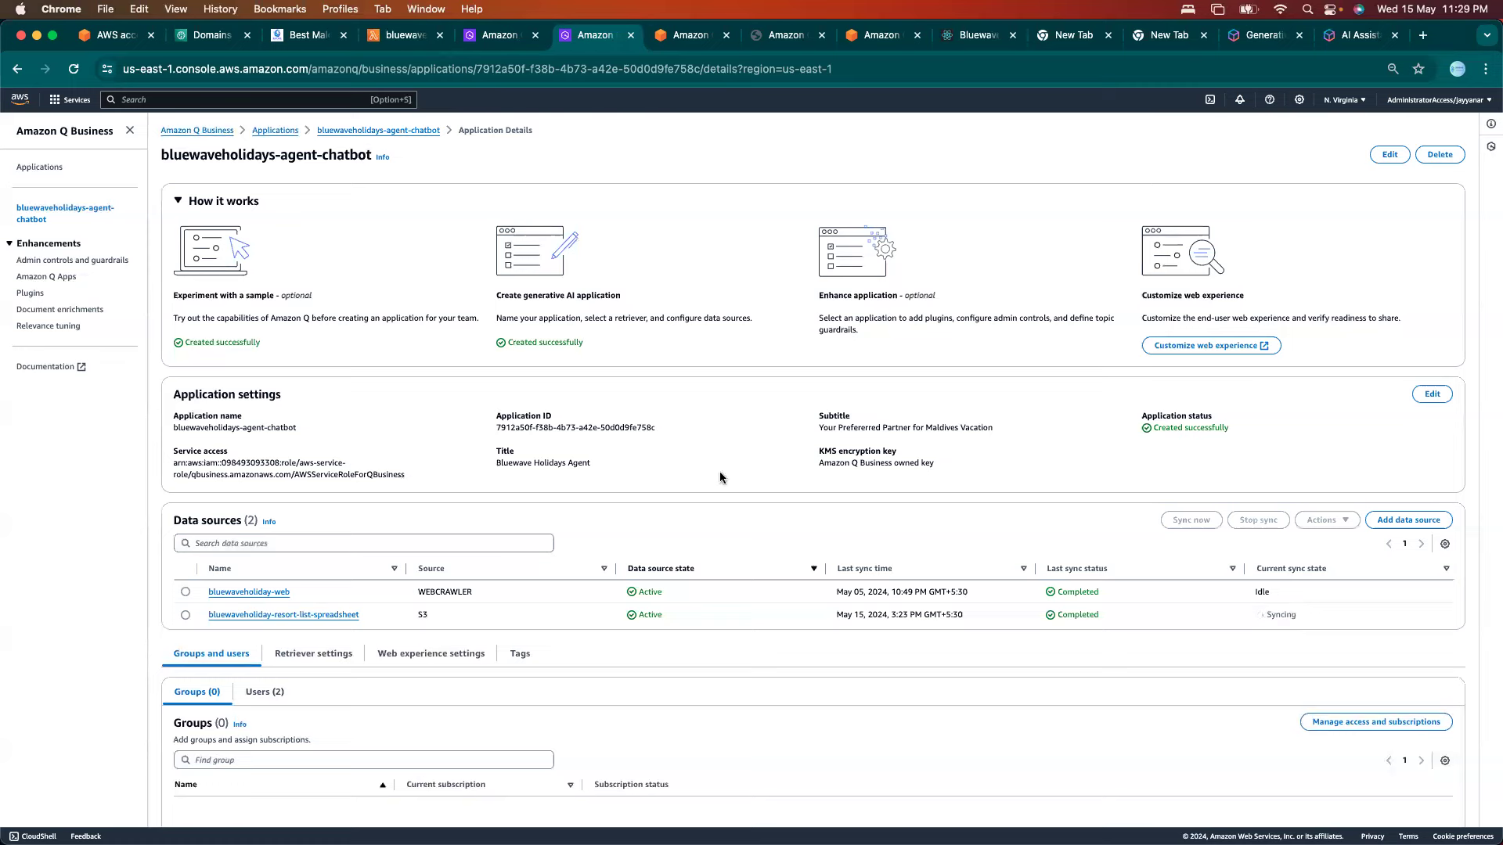
Bring up the bluewave-holidays-trigger-amazonq-datasource-spreadsheet Lambda function and view its overview diagram with the S3 trigger.
{"action": "left_click", "coordinate": [396, 38]}
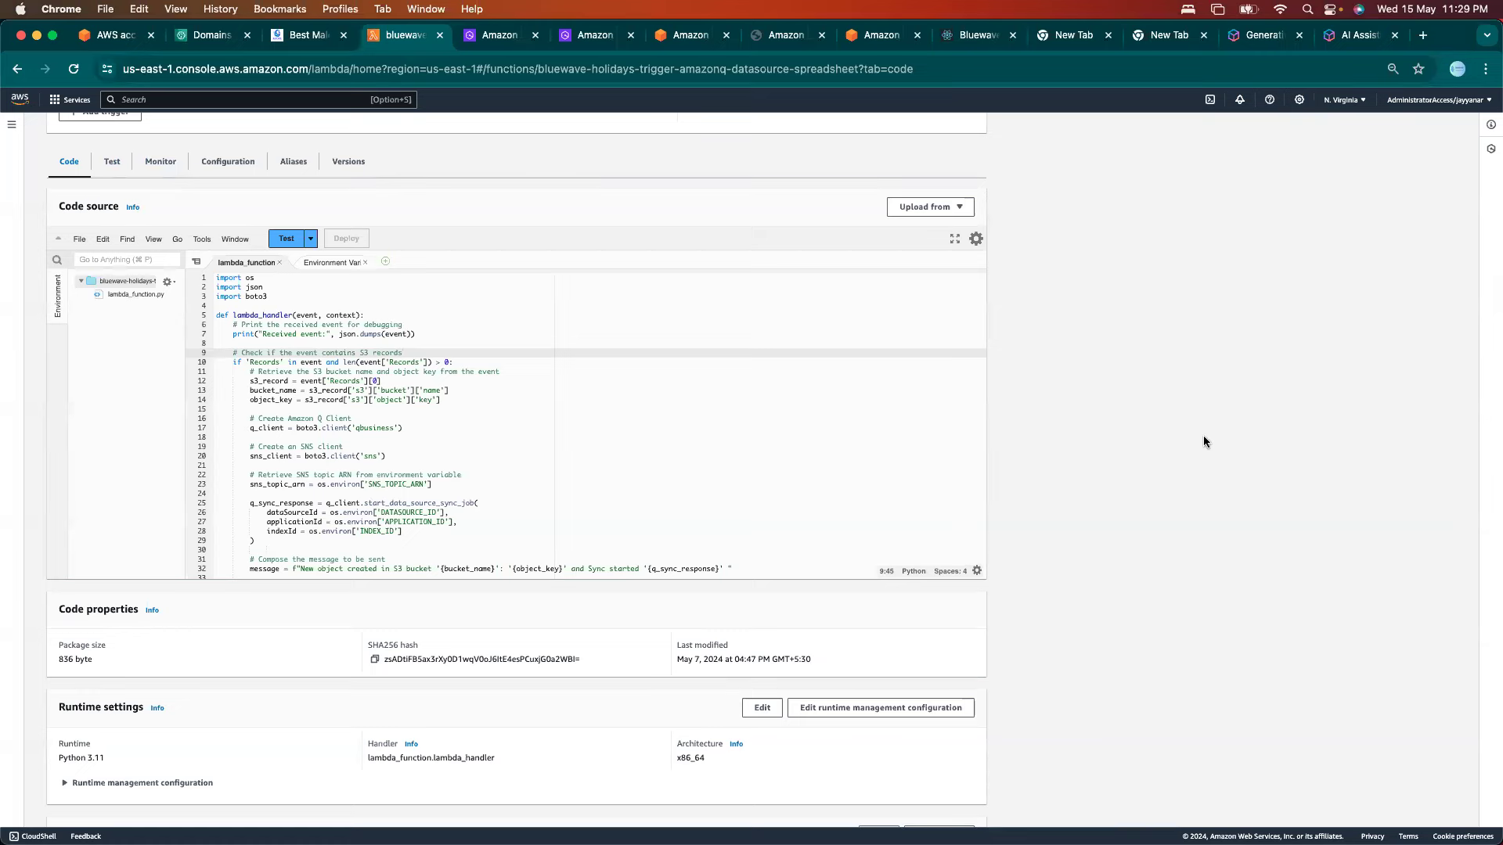
{"action": "left_click_drag", "start_coordinate": [1196, 317], "coordinate": [1199, 27]}
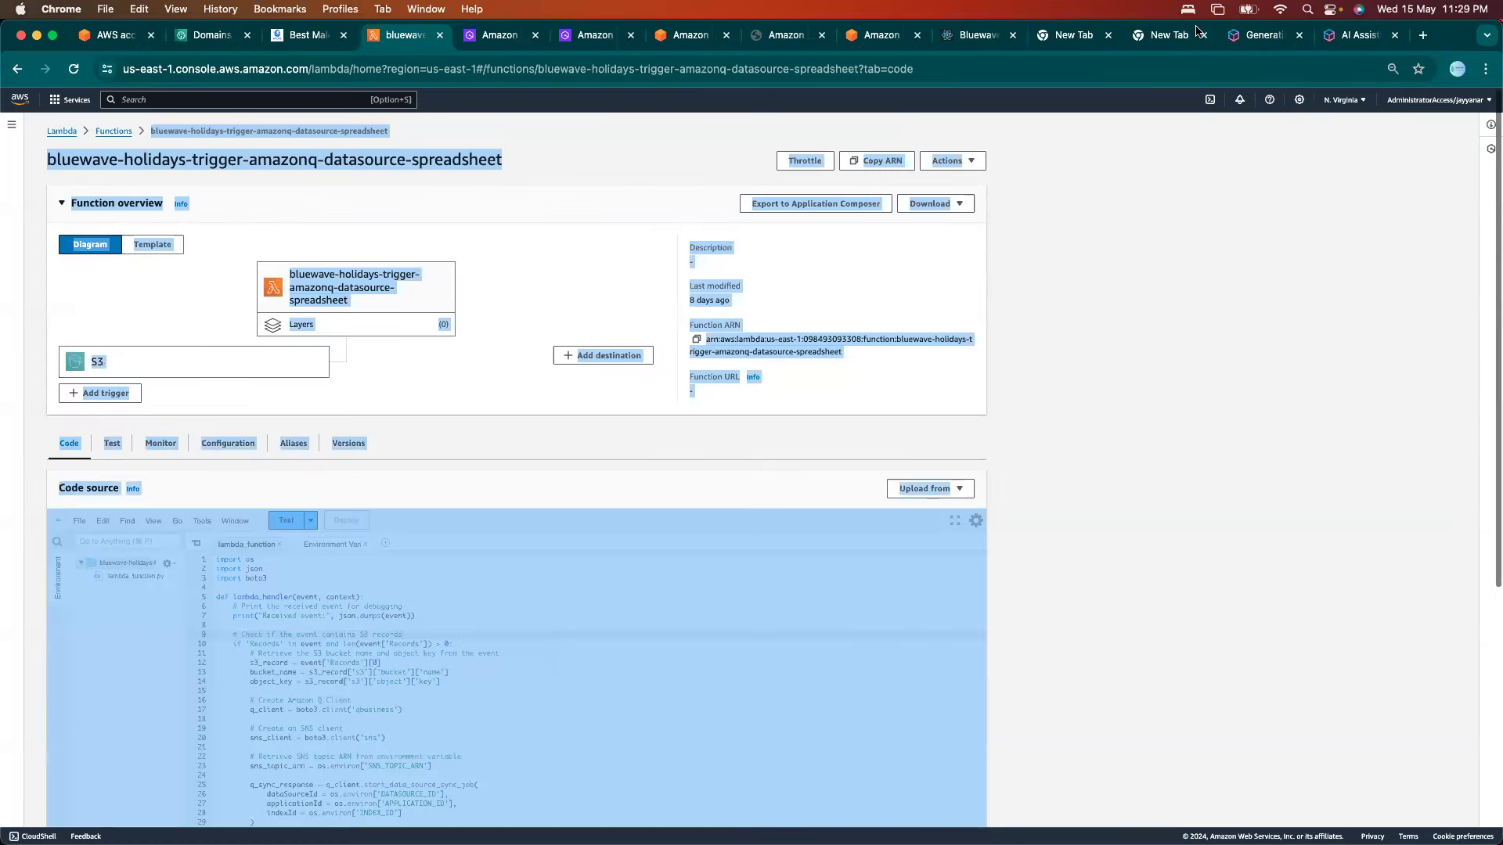
{"action": "left_click", "coordinate": [195, 297]}
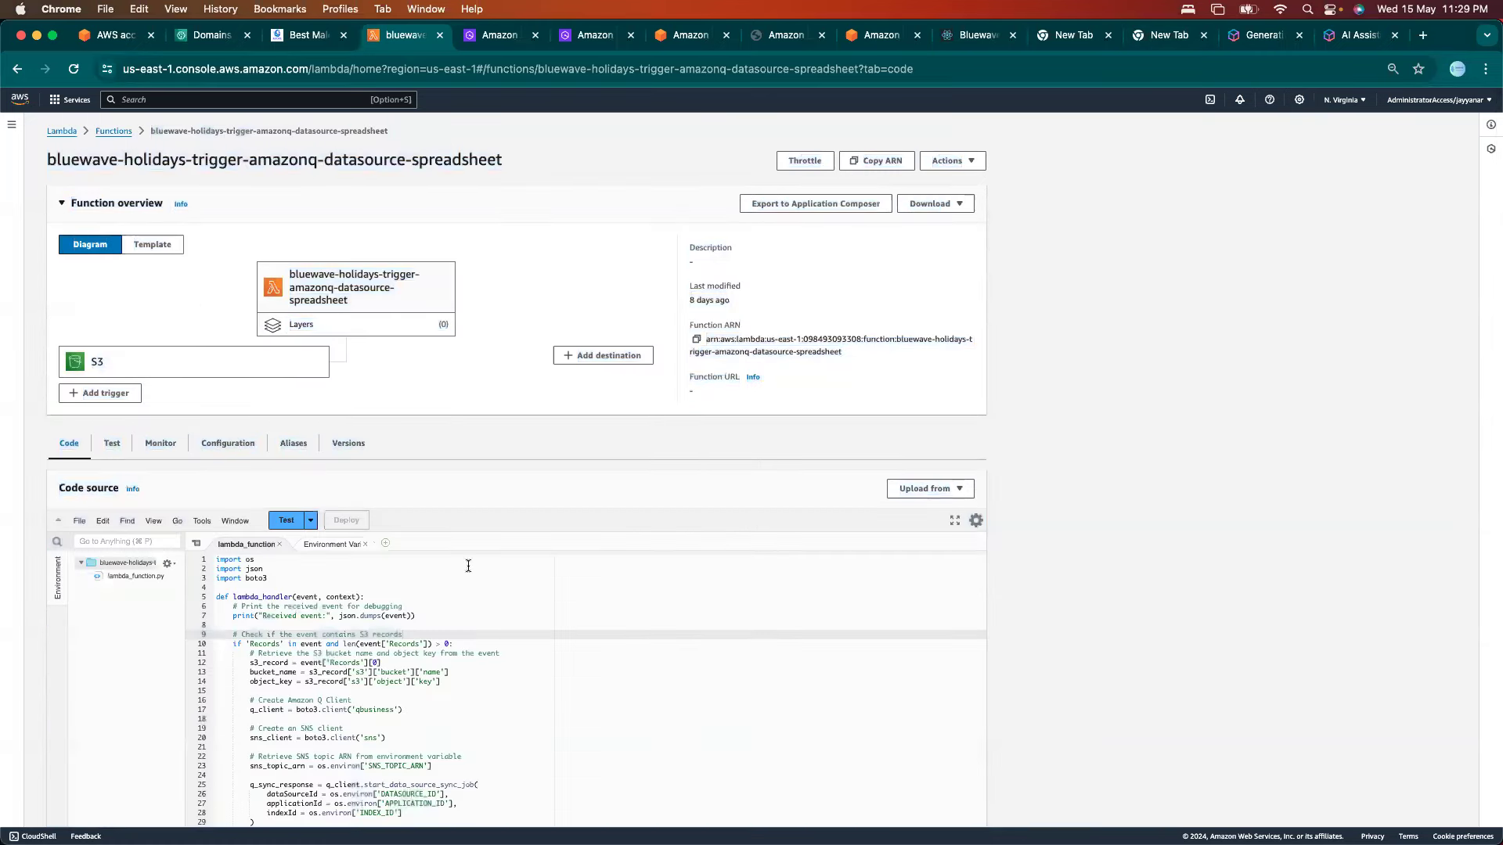
Read through the function's lambda_function code, covering the Amazon Q sync job call and the SNS message publishing.
{"action": "left_click", "coordinate": [418, 707]}
{"action": "key", "text": "Down"}
{"action": "key", "text": "Down"}
{"action": "key", "text": "Down"}
{"action": "key", "text": "Down"}
{"action": "key", "text": "Down"}
{"action": "key", "text": "Down"}
{"action": "key", "text": "Down"}
{"action": "key", "text": "Down"}
{"action": "key", "text": "Down"}
{"action": "key", "text": "Down"}
{"action": "key", "text": "Down"}
{"action": "key", "text": "Down"}
{"action": "key", "text": "Down"}
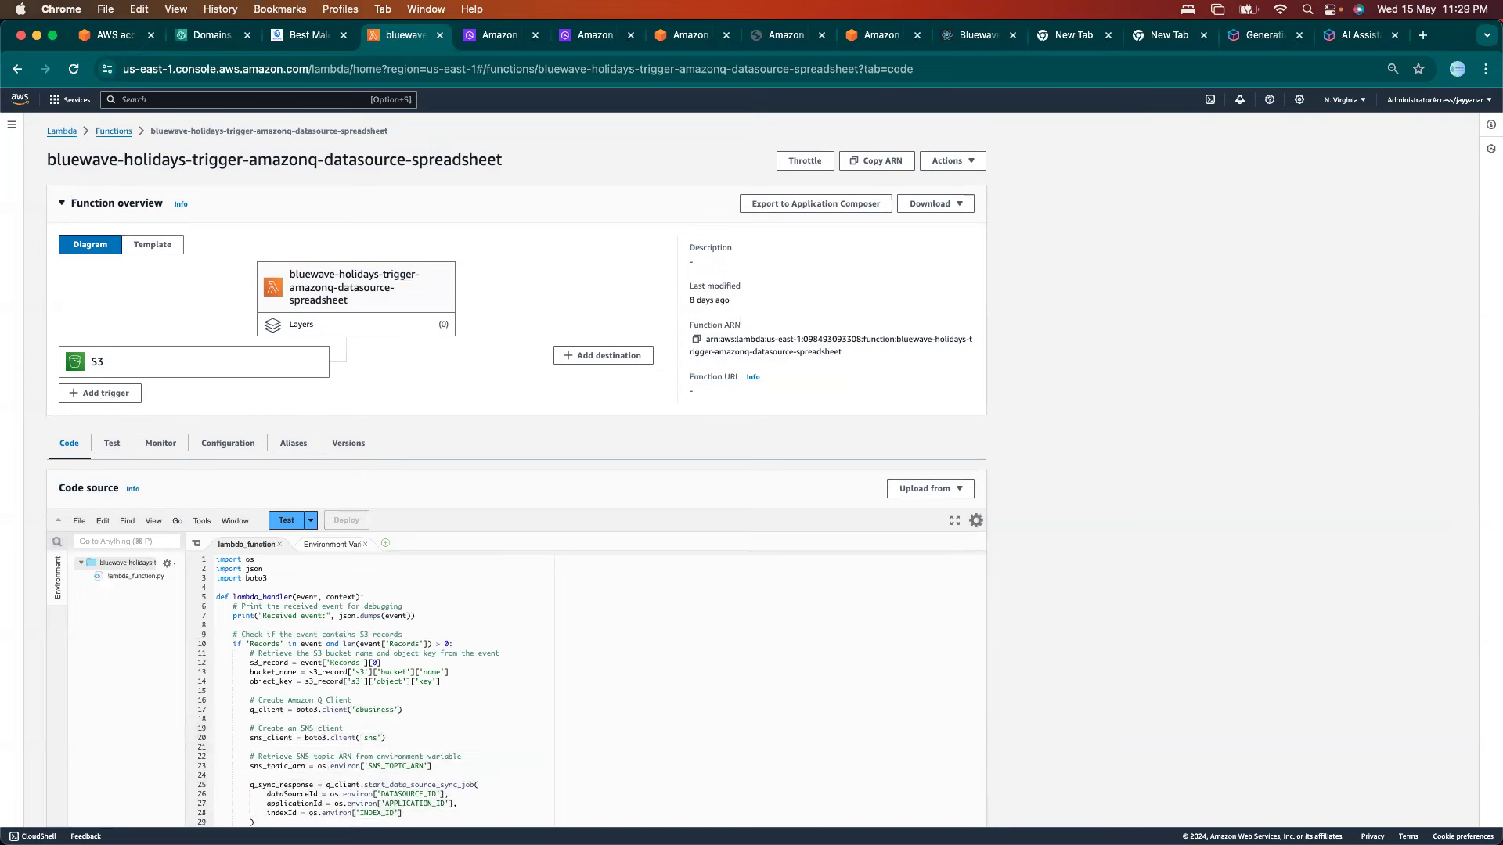
{"action": "key", "text": "Down"}
{"action": "key", "text": "Down"}
{"action": "key", "text": "Down"}
{"action": "key", "text": "Down"}
{"action": "key", "text": "Down"}
{"action": "key", "text": "Down"}
{"action": "key", "text": "Down"}
{"action": "key", "text": "Down"}
{"action": "key", "text": "Down"}
{"action": "key", "text": "Down"}
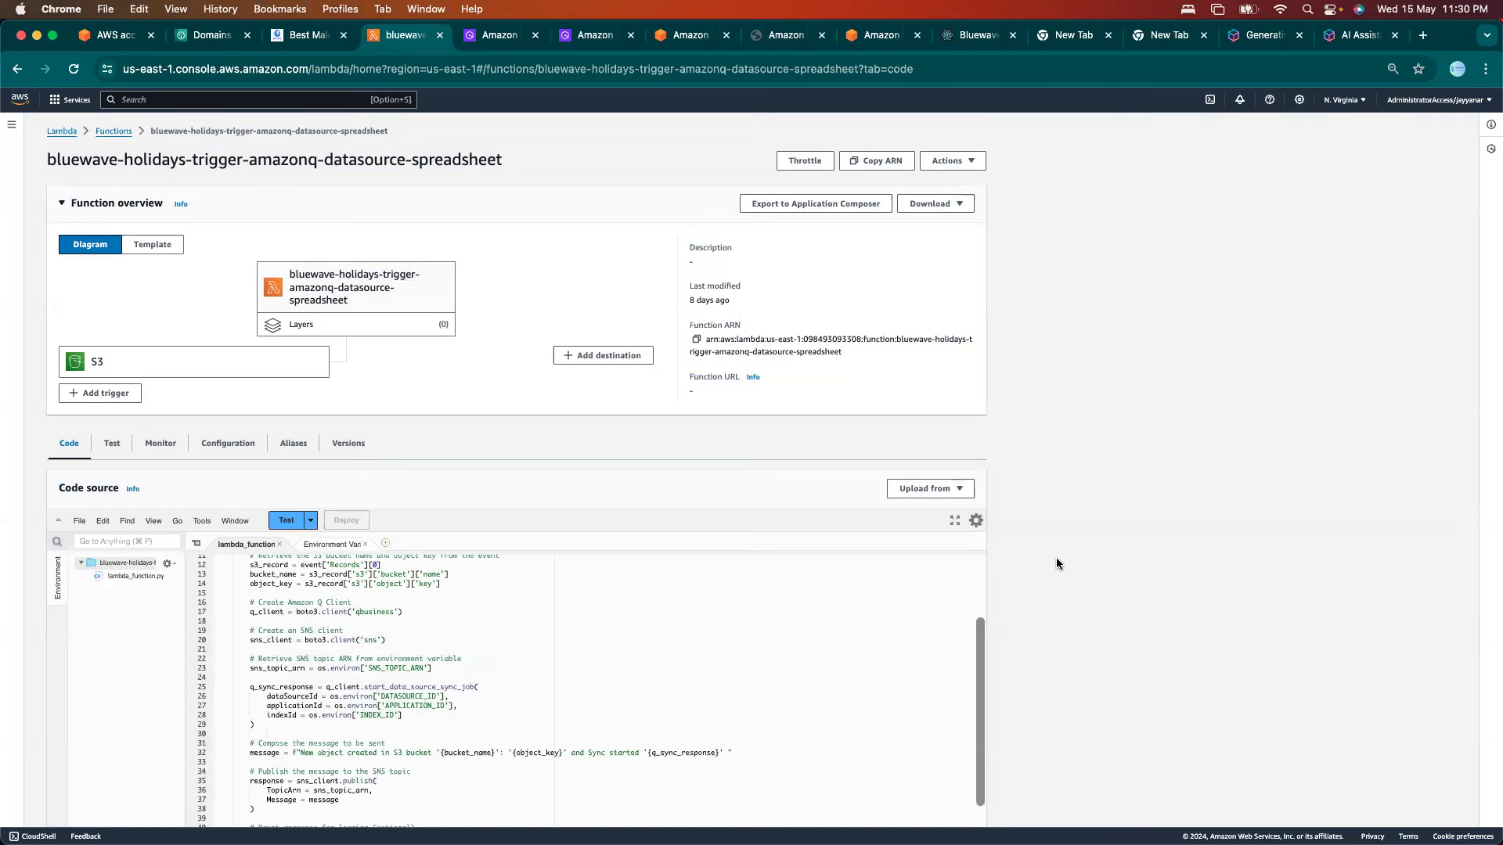
{"action": "scroll", "coordinate": [1055, 557], "scroll_direction": "down", "scroll_amount": 5}
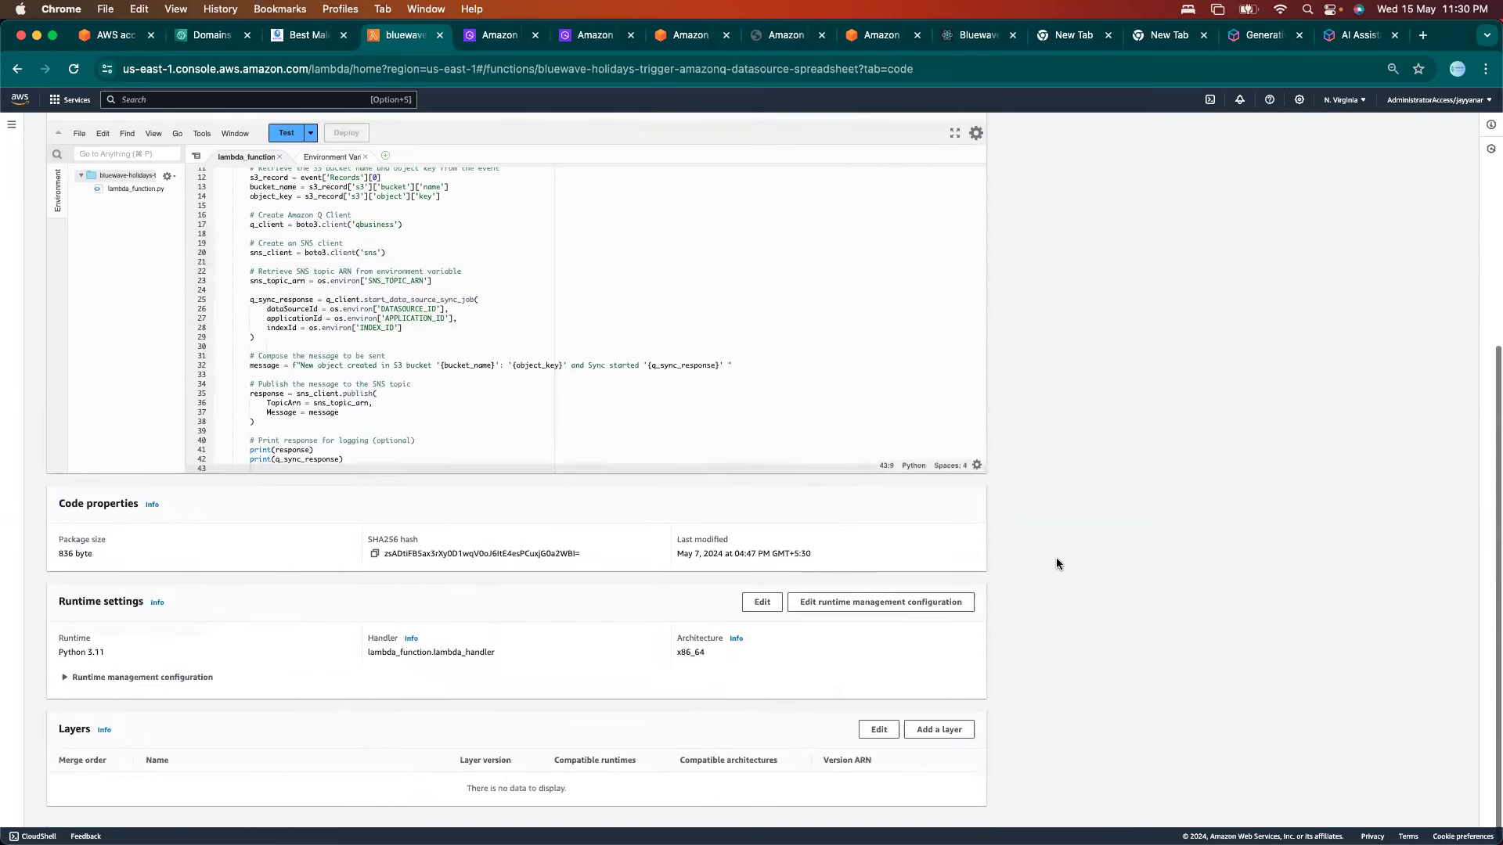
{"action": "scroll", "coordinate": [1056, 561], "scroll_direction": "up", "scroll_amount": 3}
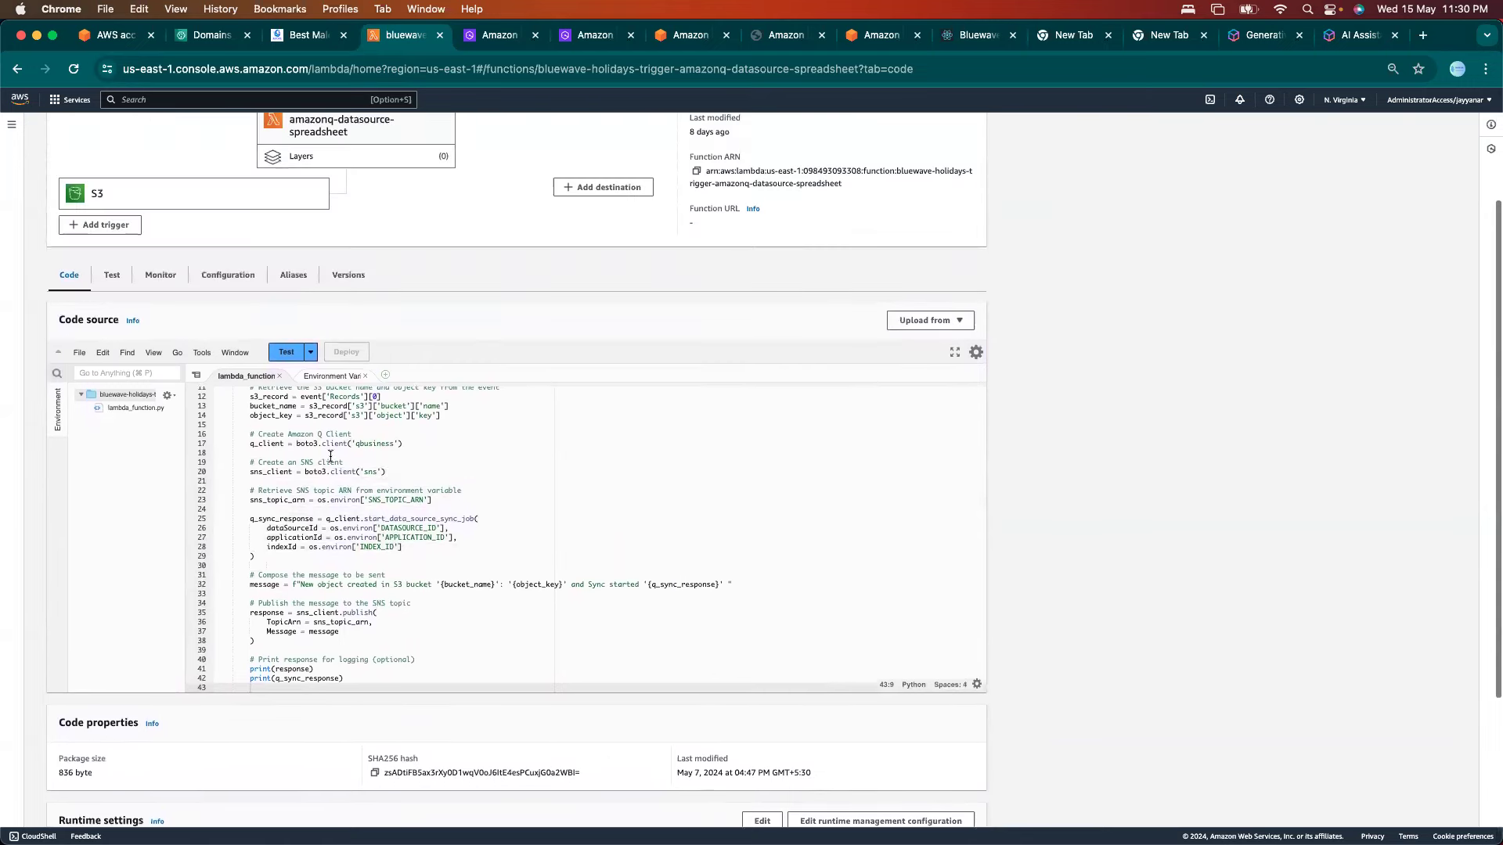
Check the Lambda function's environment variables for the application, data source, index and SNS topic, and view its saved test event.
{"action": "left_click", "coordinate": [228, 275]}
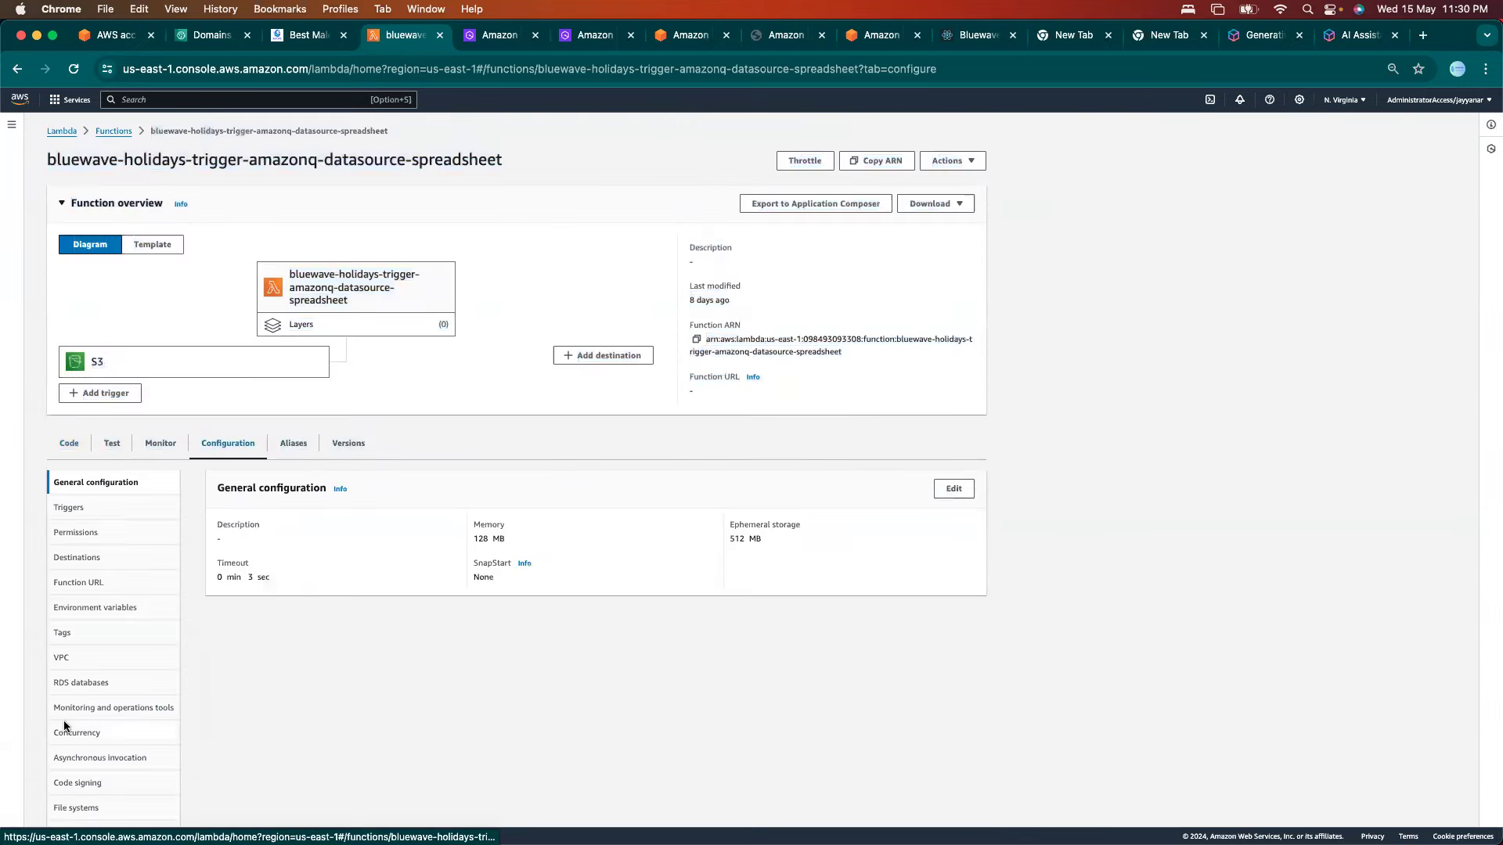
{"action": "left_click", "coordinate": [110, 607]}
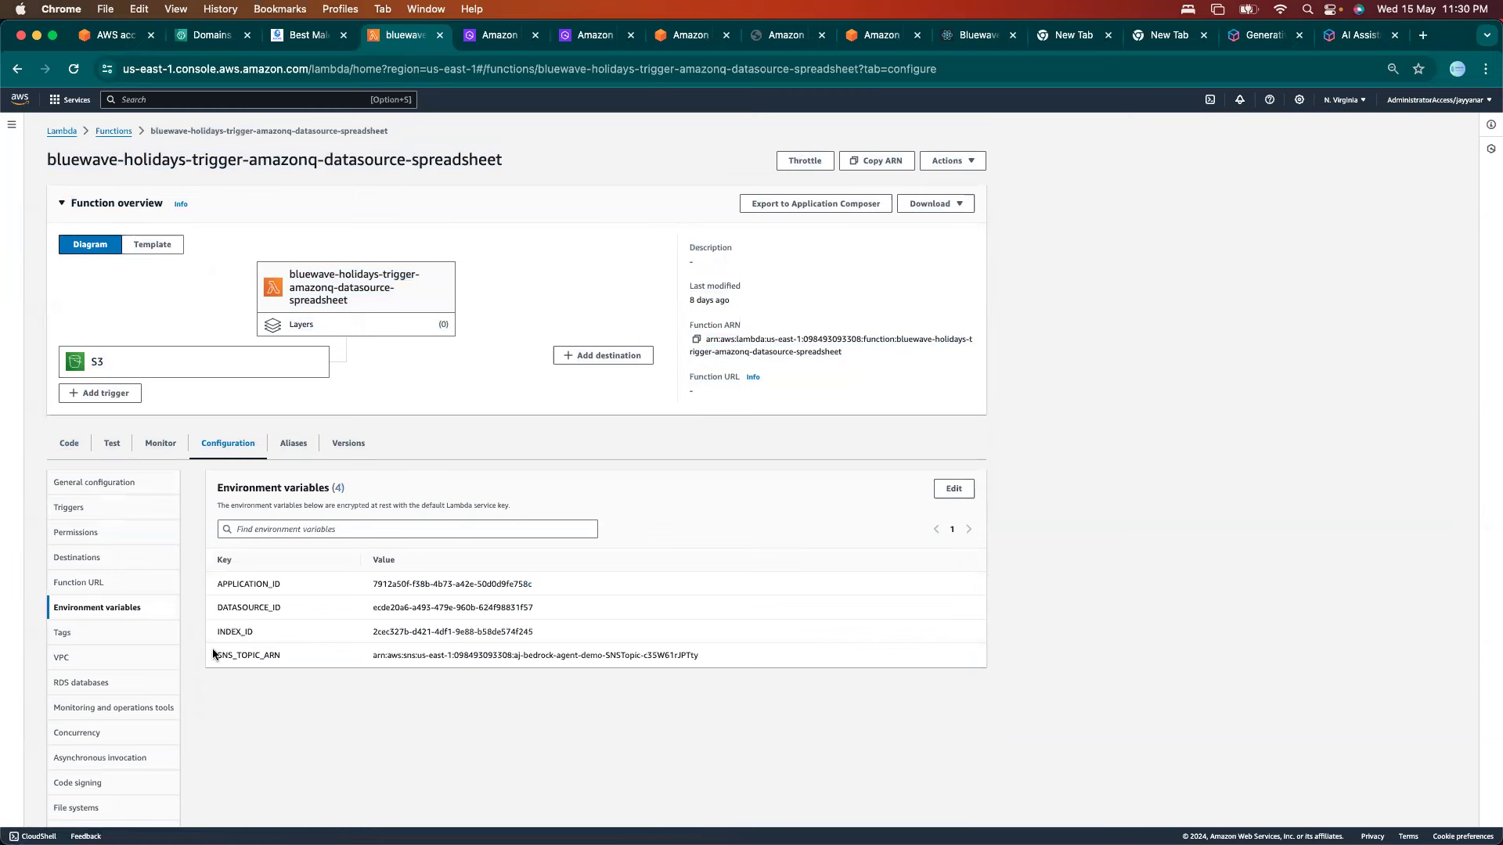
{"action": "left_click", "coordinate": [113, 443]}
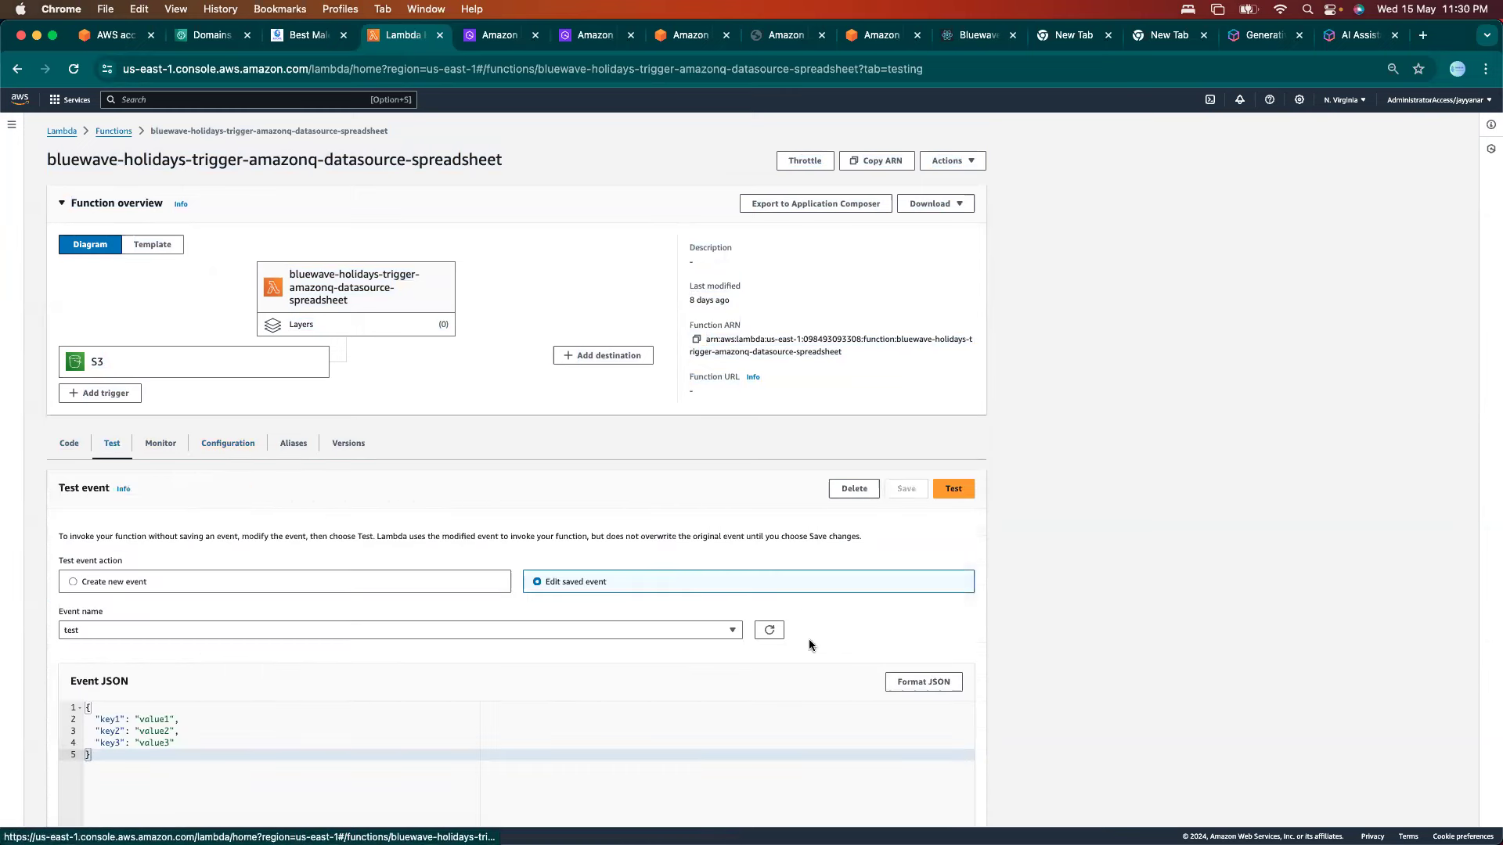
{"action": "left_click", "coordinate": [223, 444]}
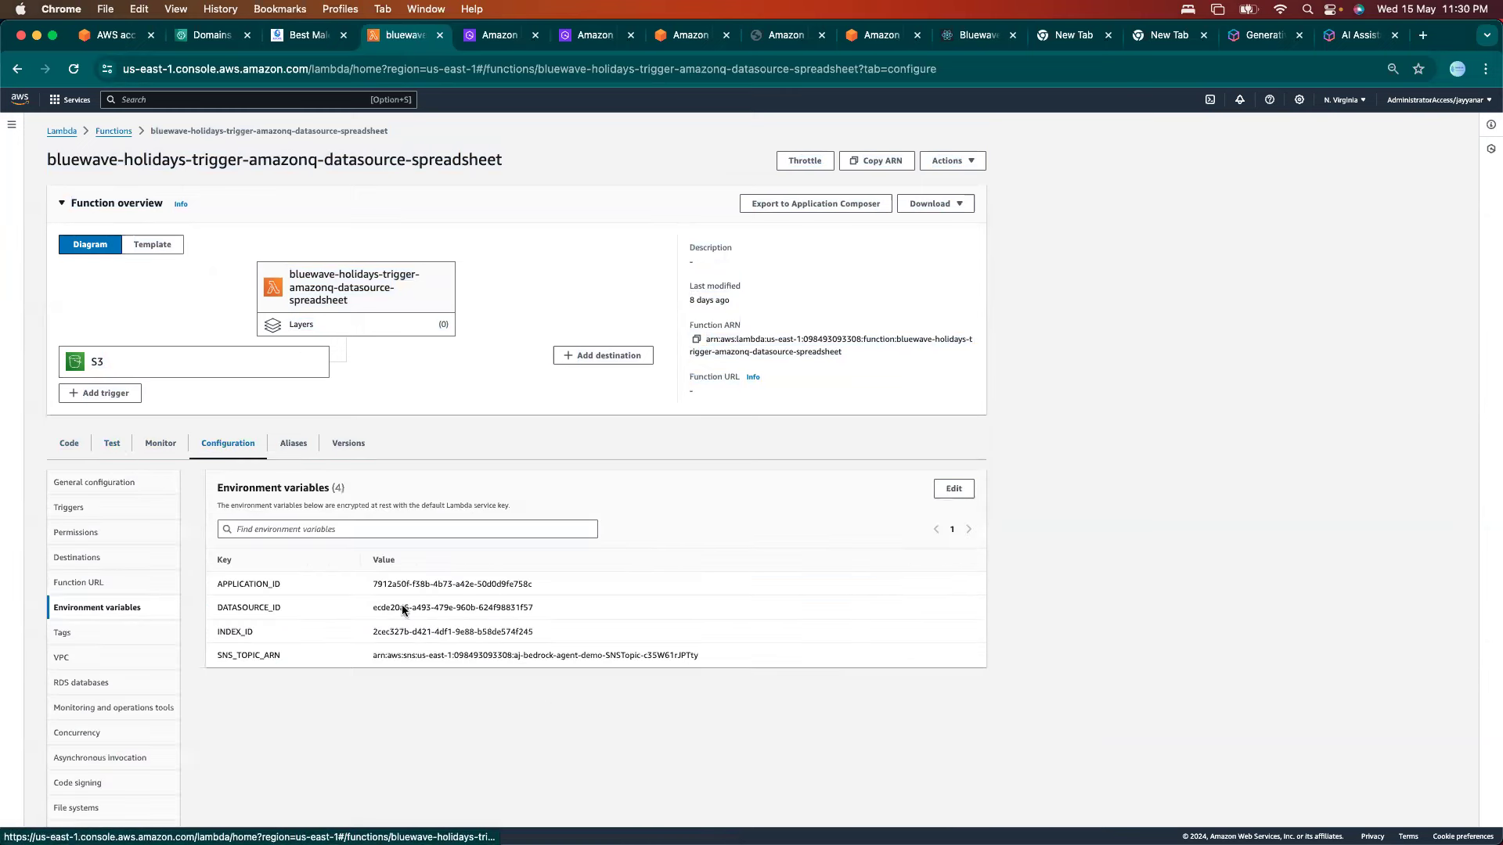
{"action": "left_click", "coordinate": [112, 444]}
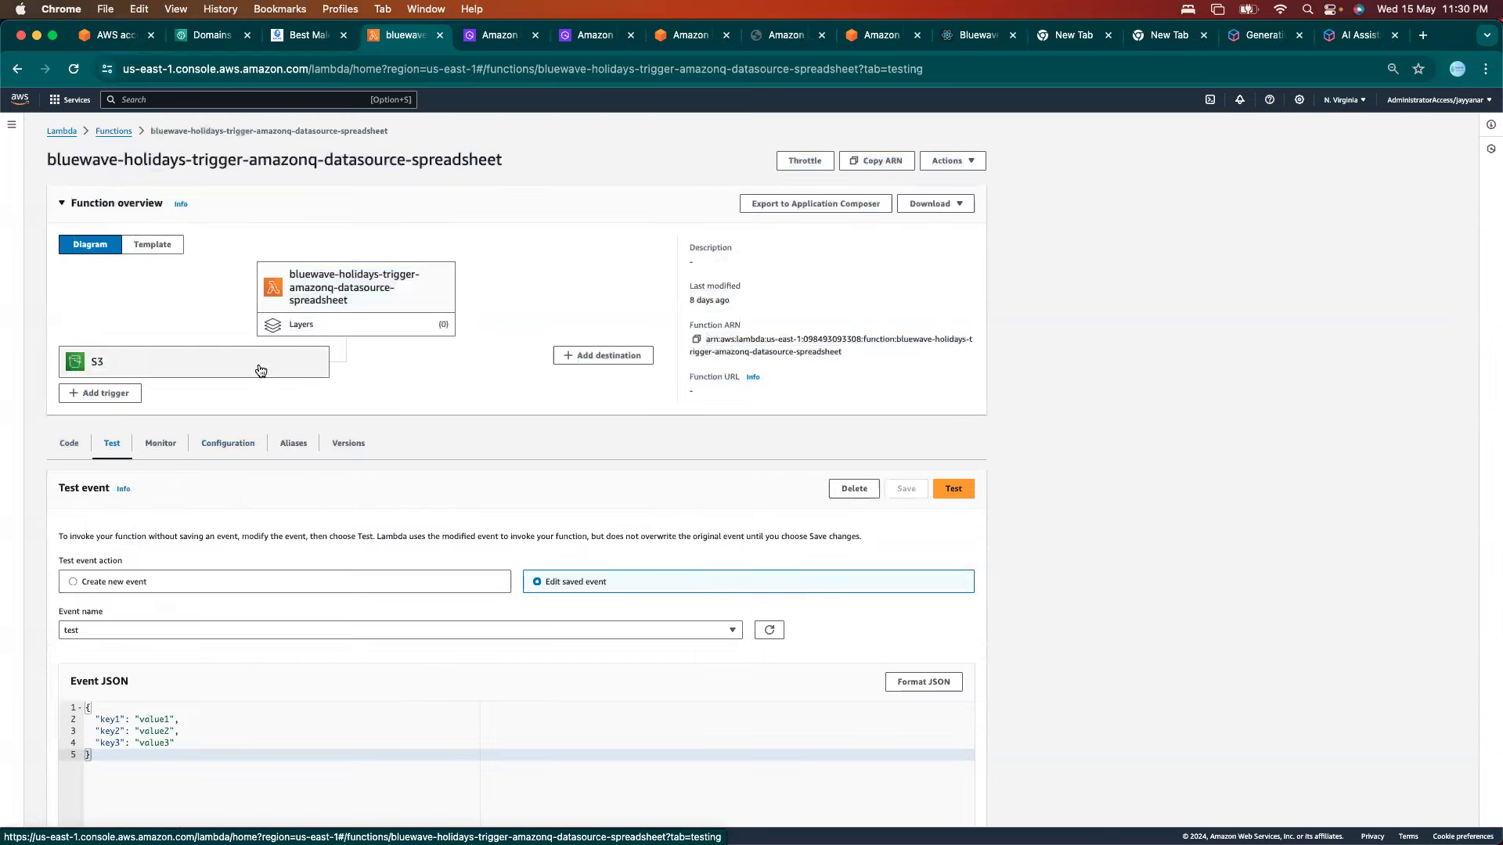
Return to the function's code and highlight the DATASOURCE_ID variable and the whole start_data_source_sync_job call.
{"action": "left_click", "coordinate": [70, 444]}
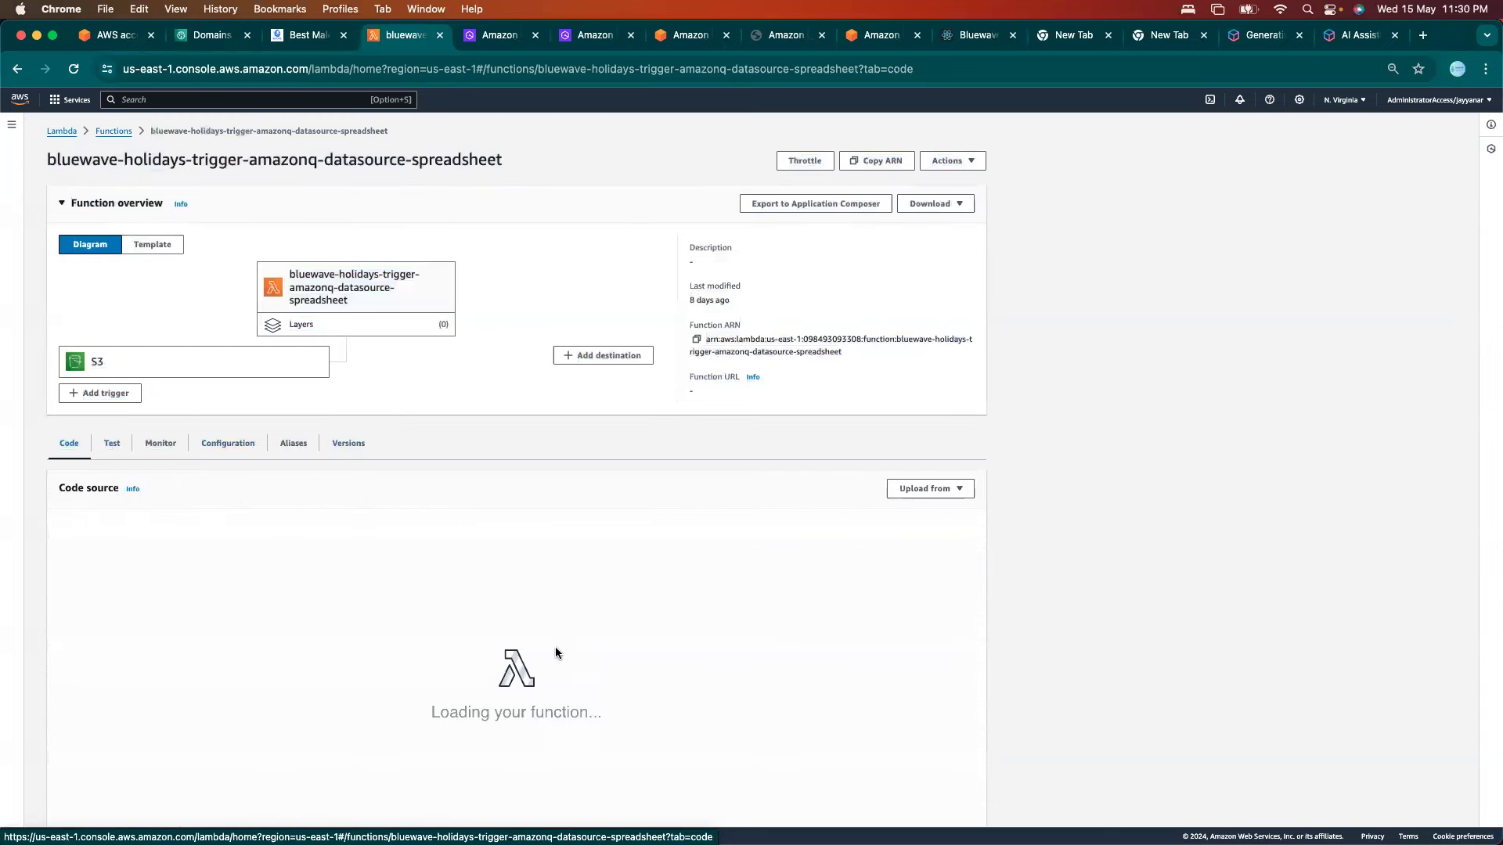
{"action": "scroll", "coordinate": [1132, 577], "scroll_direction": "down", "scroll_amount": 1}
{"action": "scroll", "coordinate": [1132, 578], "scroll_direction": "down", "scroll_amount": 5}
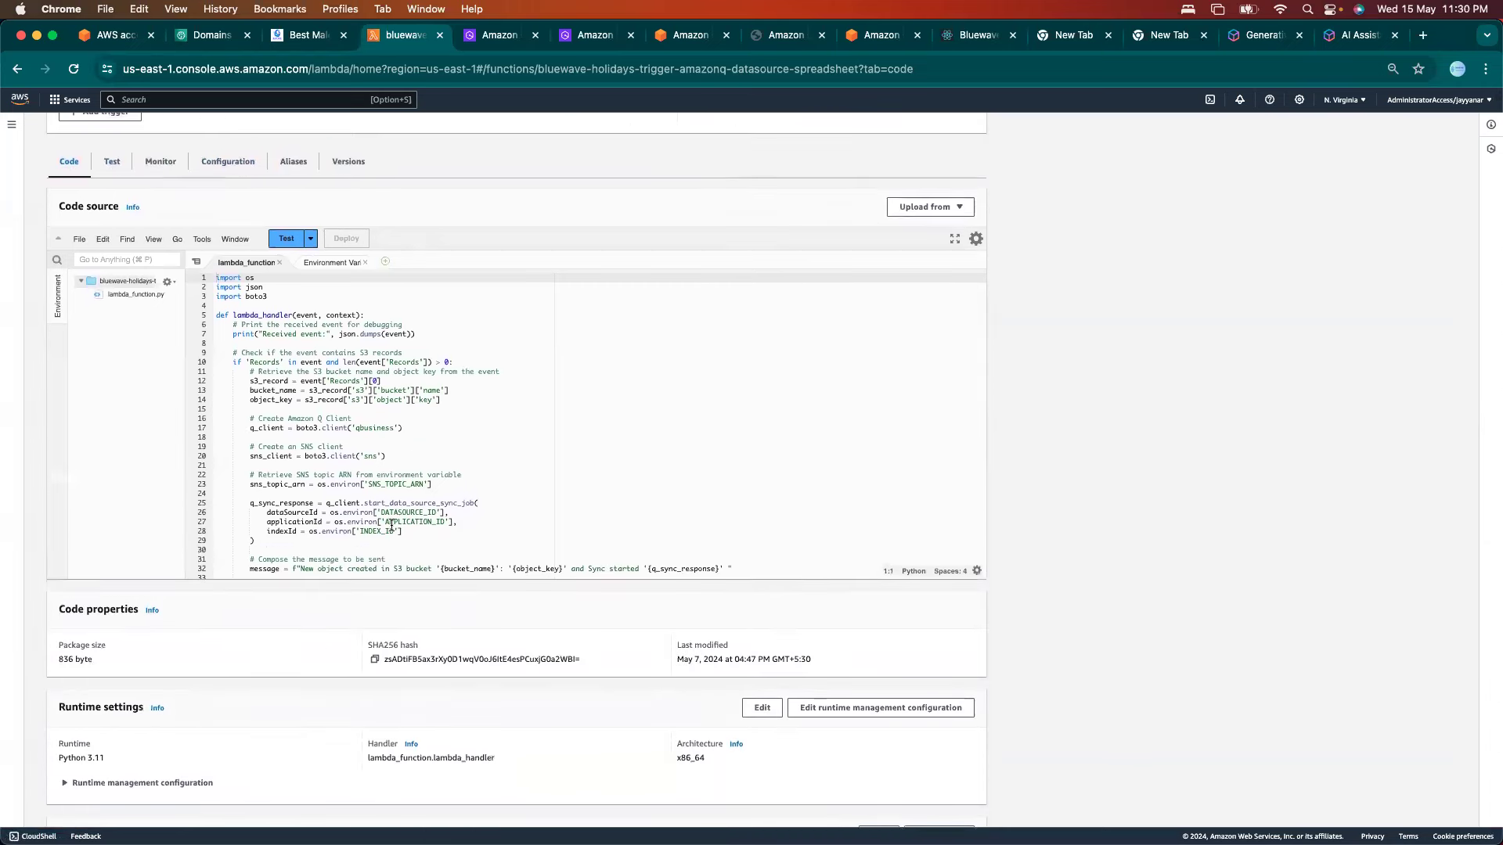
{"action": "left_click_drag", "start_coordinate": [443, 513], "coordinate": [383, 512]}
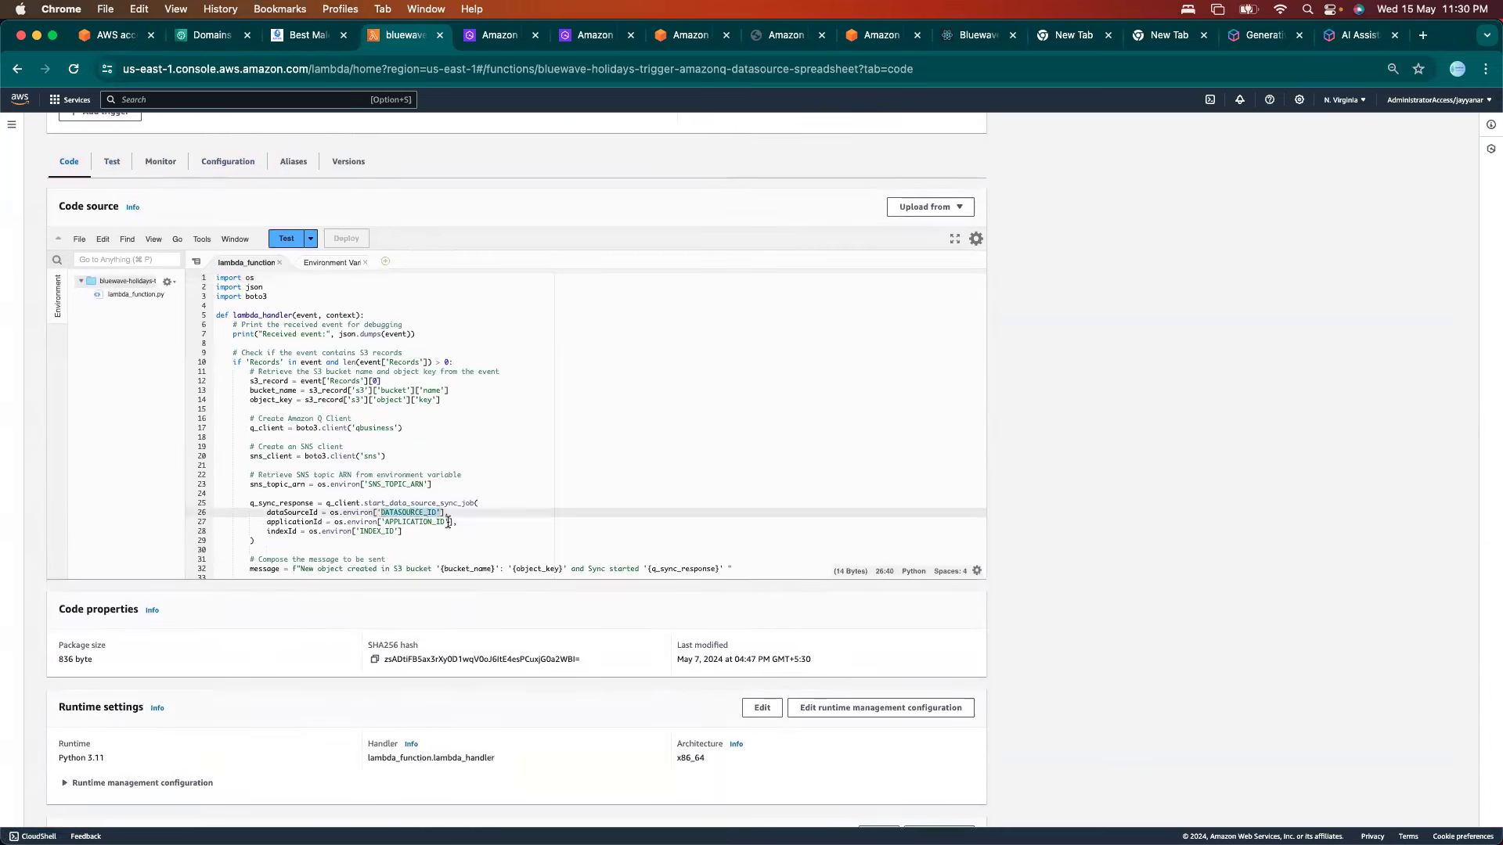
{"action": "left_click_drag", "start_coordinate": [274, 542], "coordinate": [202, 506]}
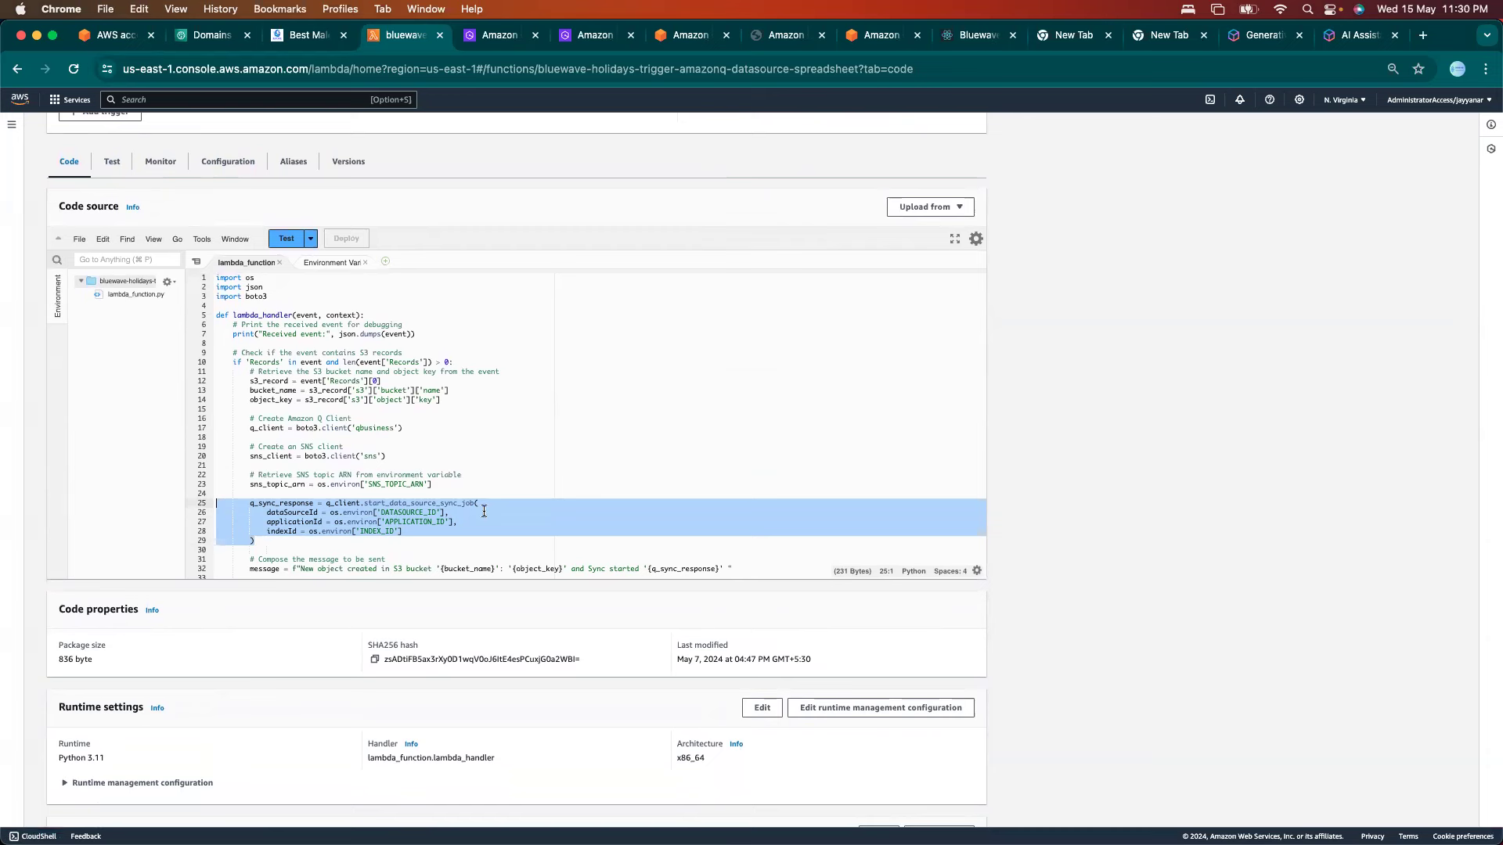
Highlight the wording of the SNS message about the new S3 object and started sync, and the sync job call that precedes it.
{"action": "left_click", "coordinate": [504, 569]}
{"action": "type", "text": ":"}
{"action": "left_click_drag", "start_coordinate": [472, 521], "coordinate": [430, 620]}
{"action": "key", "text": "Left"}
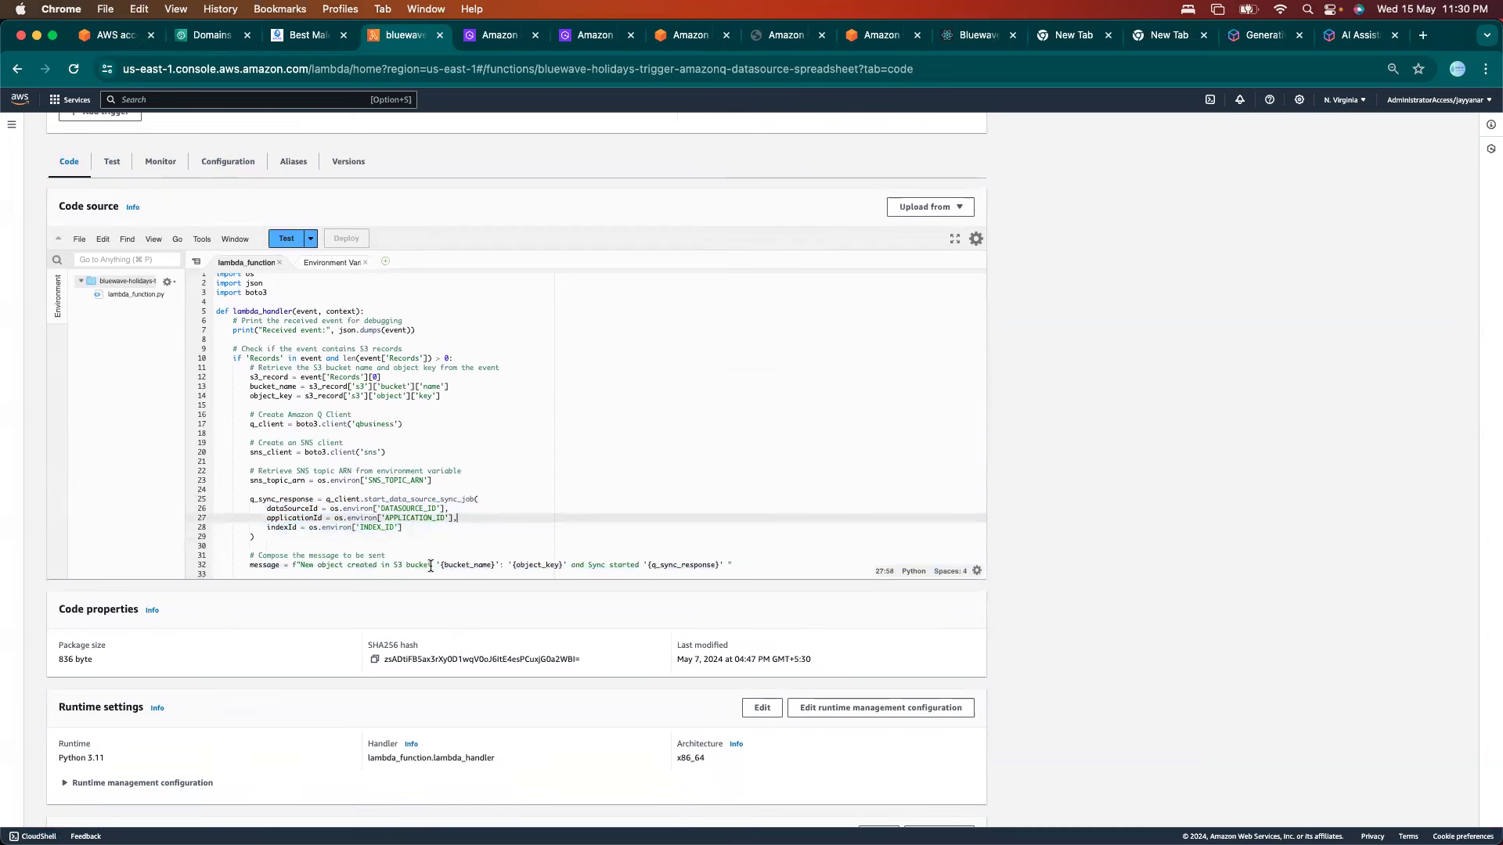
{"action": "left_click_drag", "start_coordinate": [432, 565], "coordinate": [376, 565]}
{"action": "left_click_drag", "start_coordinate": [644, 564], "coordinate": [560, 565]}
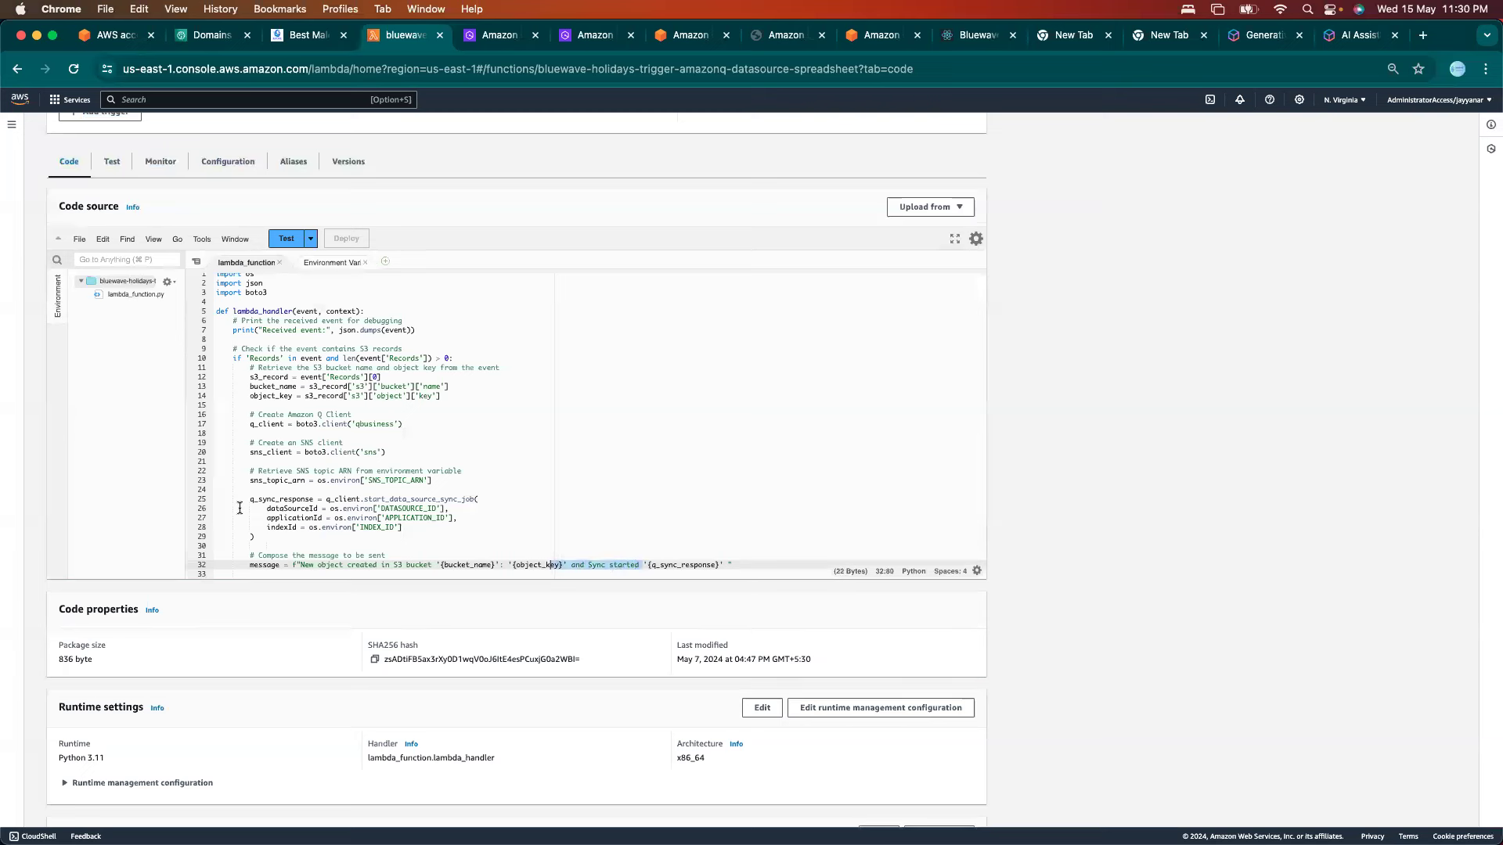
{"action": "left_click_drag", "start_coordinate": [249, 498], "coordinate": [330, 541]}
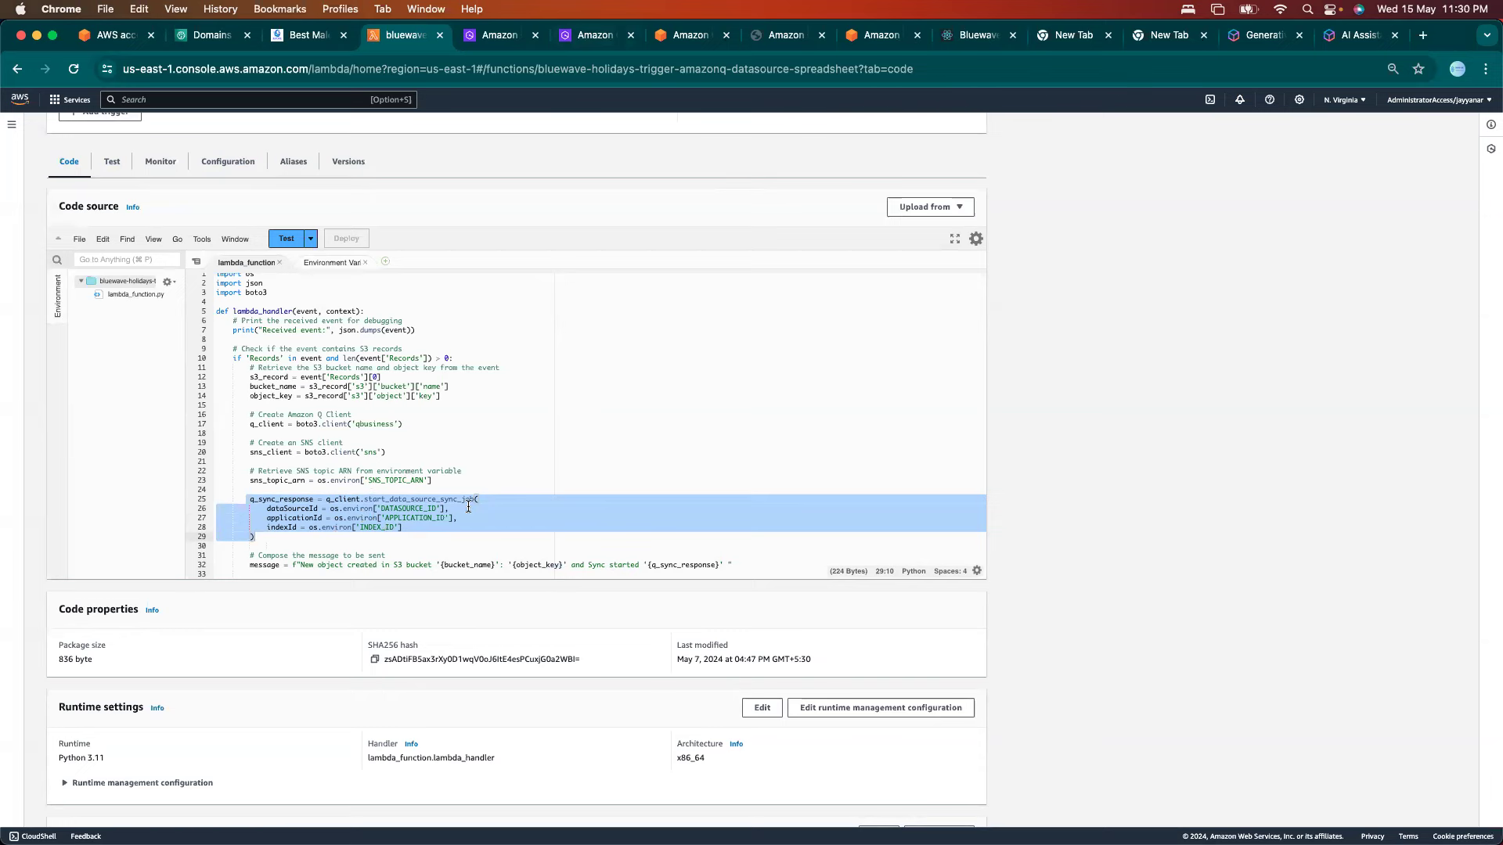
Go back to the Amazon Q Business applications list and open the bluewaveholidays-agent-chatbot web experience URL in a separate tab.
{"action": "left_click", "coordinate": [581, 38]}
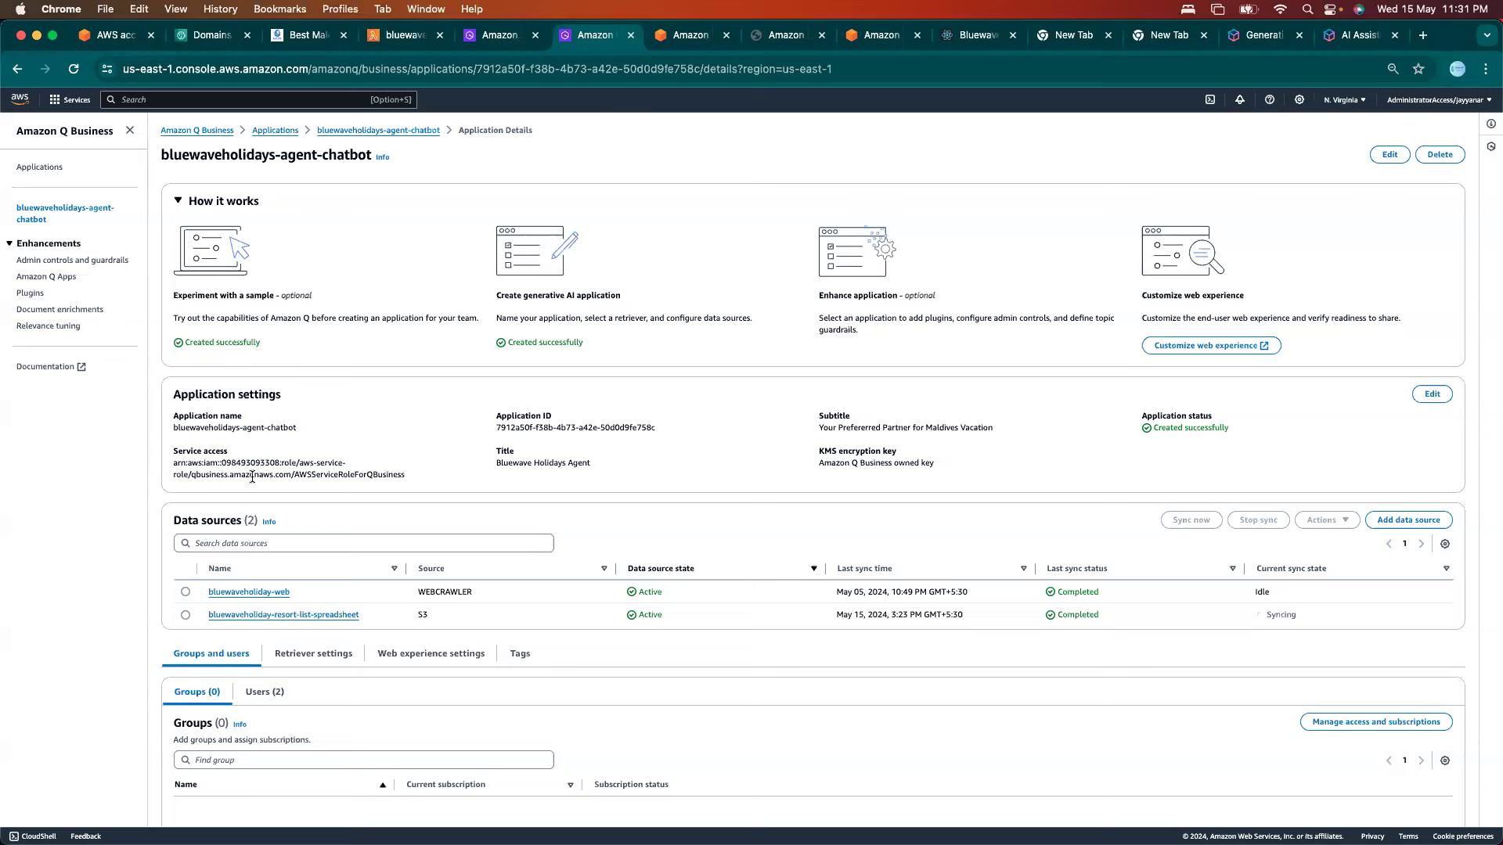
{"action": "left_click", "coordinate": [366, 130]}
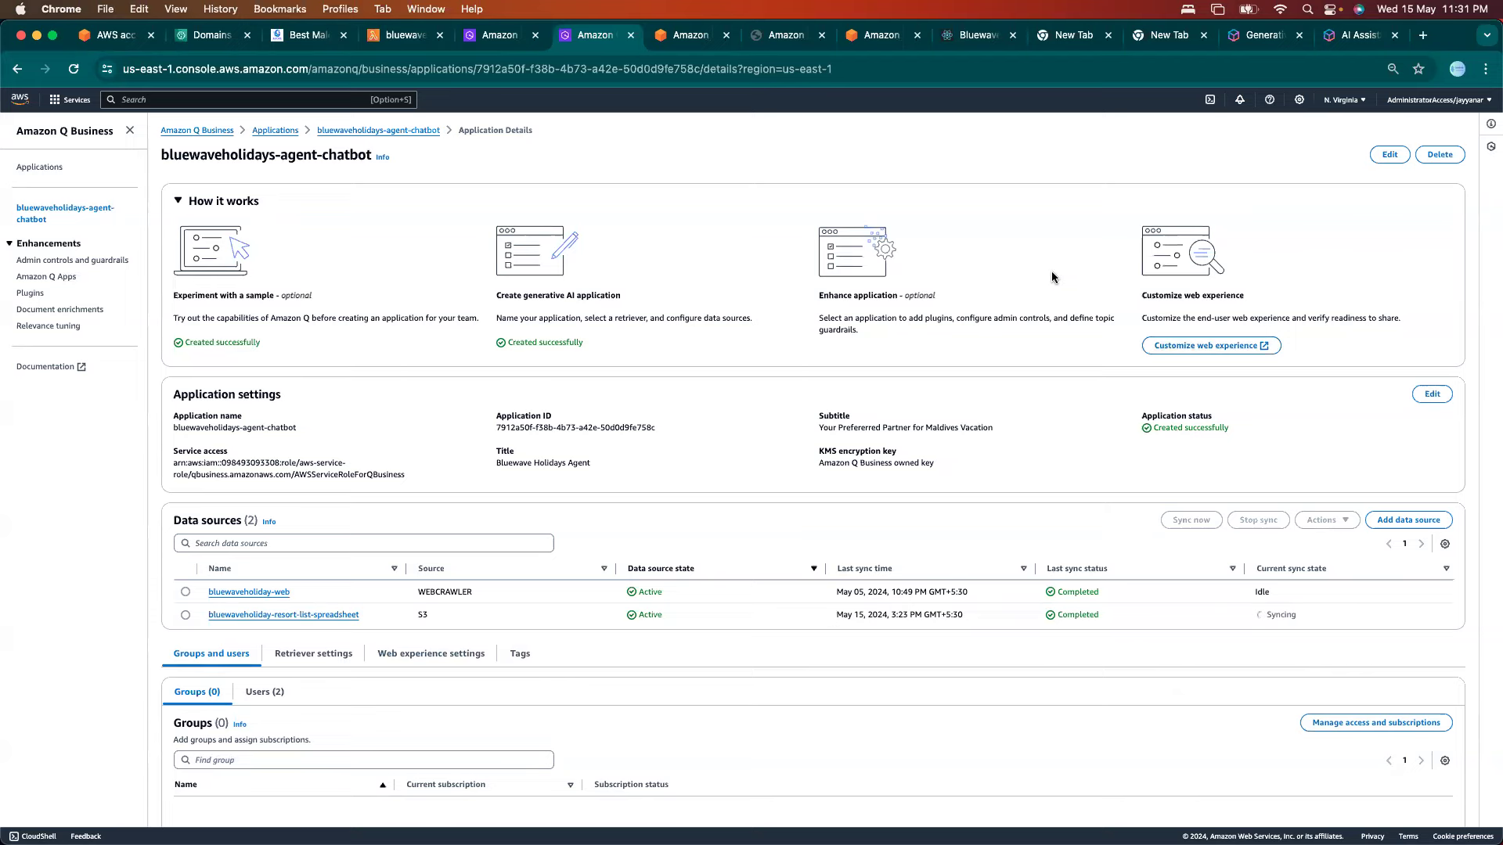
{"action": "left_click", "coordinate": [401, 131]}
{"action": "left_click", "coordinate": [275, 132]}
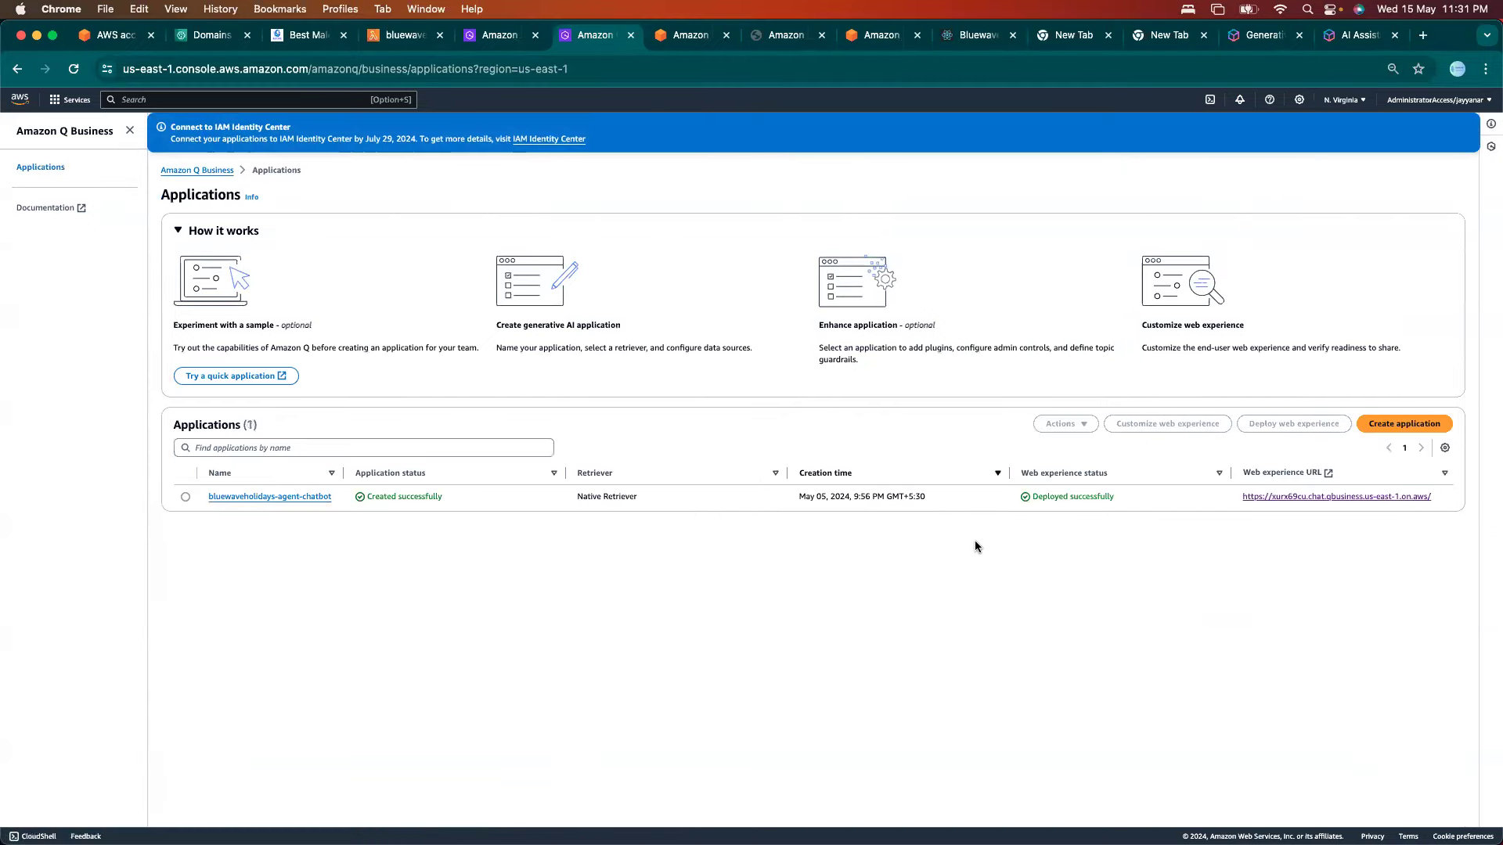
{"action": "left_click", "coordinate": [1268, 497]}
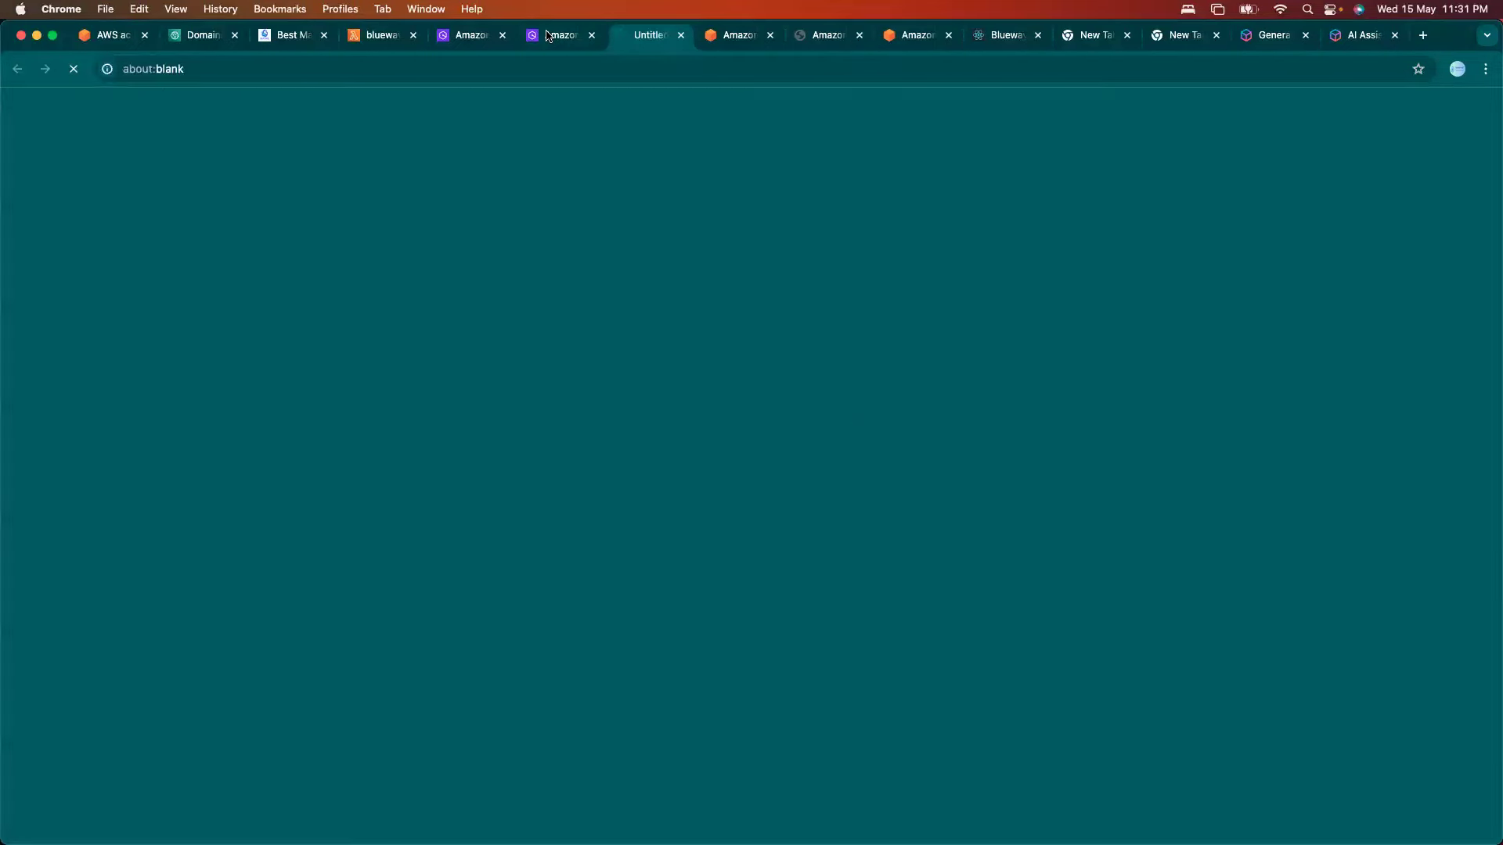
{"action": "left_click", "coordinate": [550, 35]}
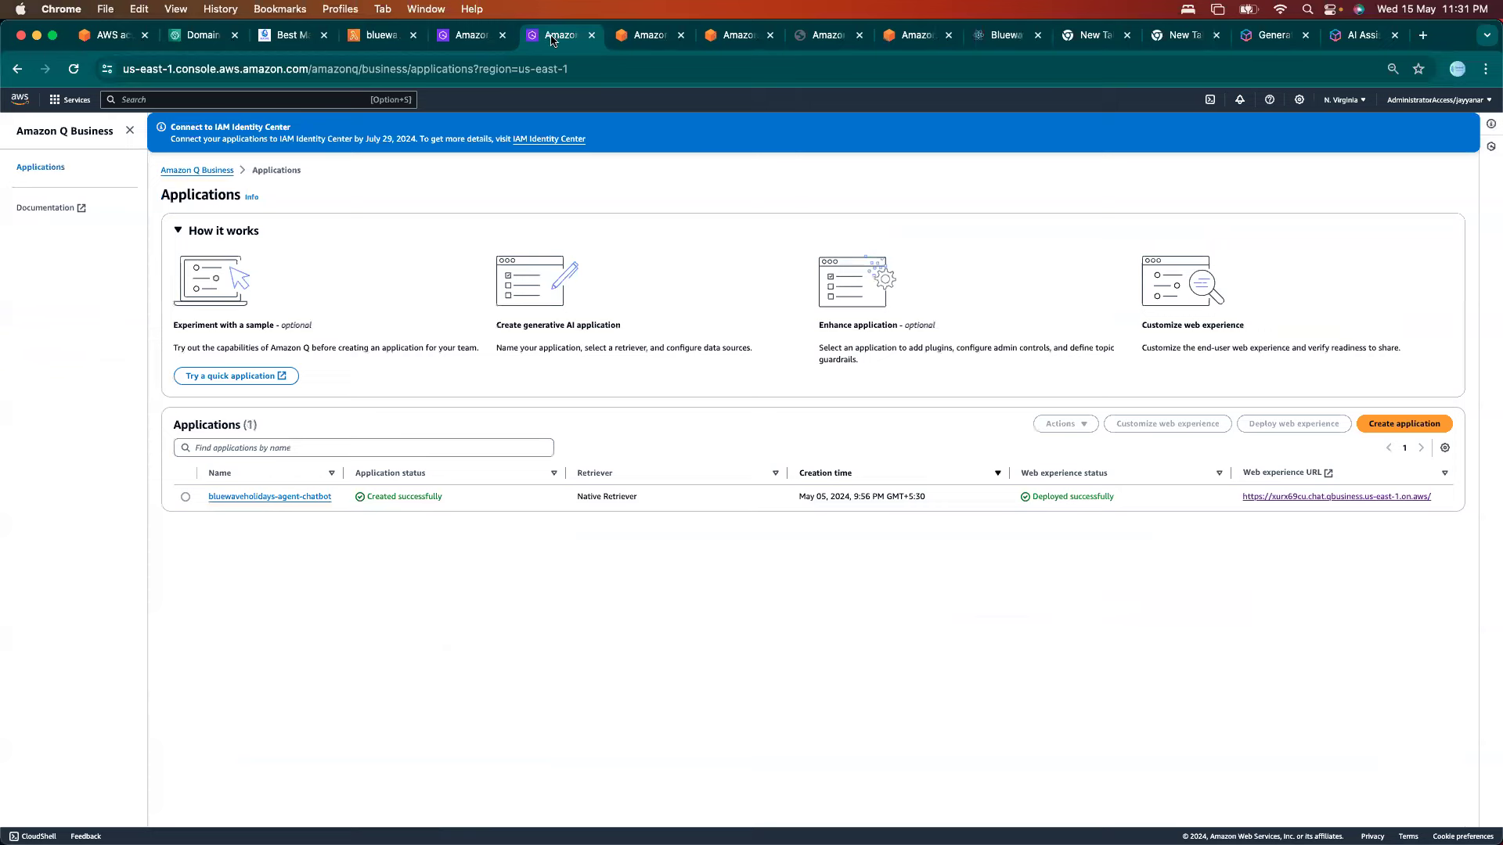
Open the chatbot's web experience customization and review its title, subtitle and welcome message.
{"action": "left_click", "coordinate": [268, 497]}
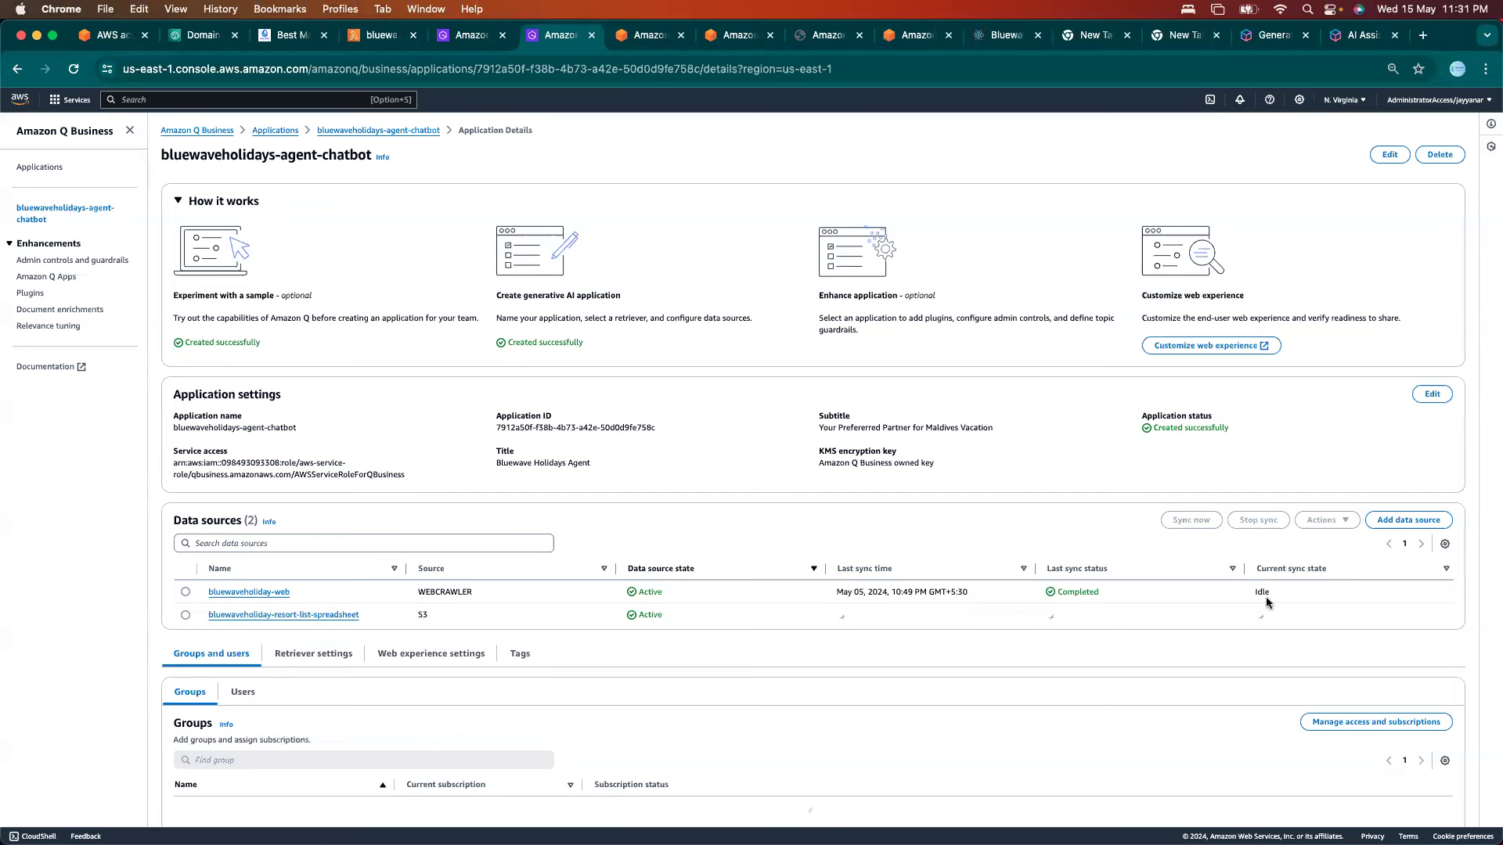
{"action": "left_click", "coordinate": [1208, 346]}
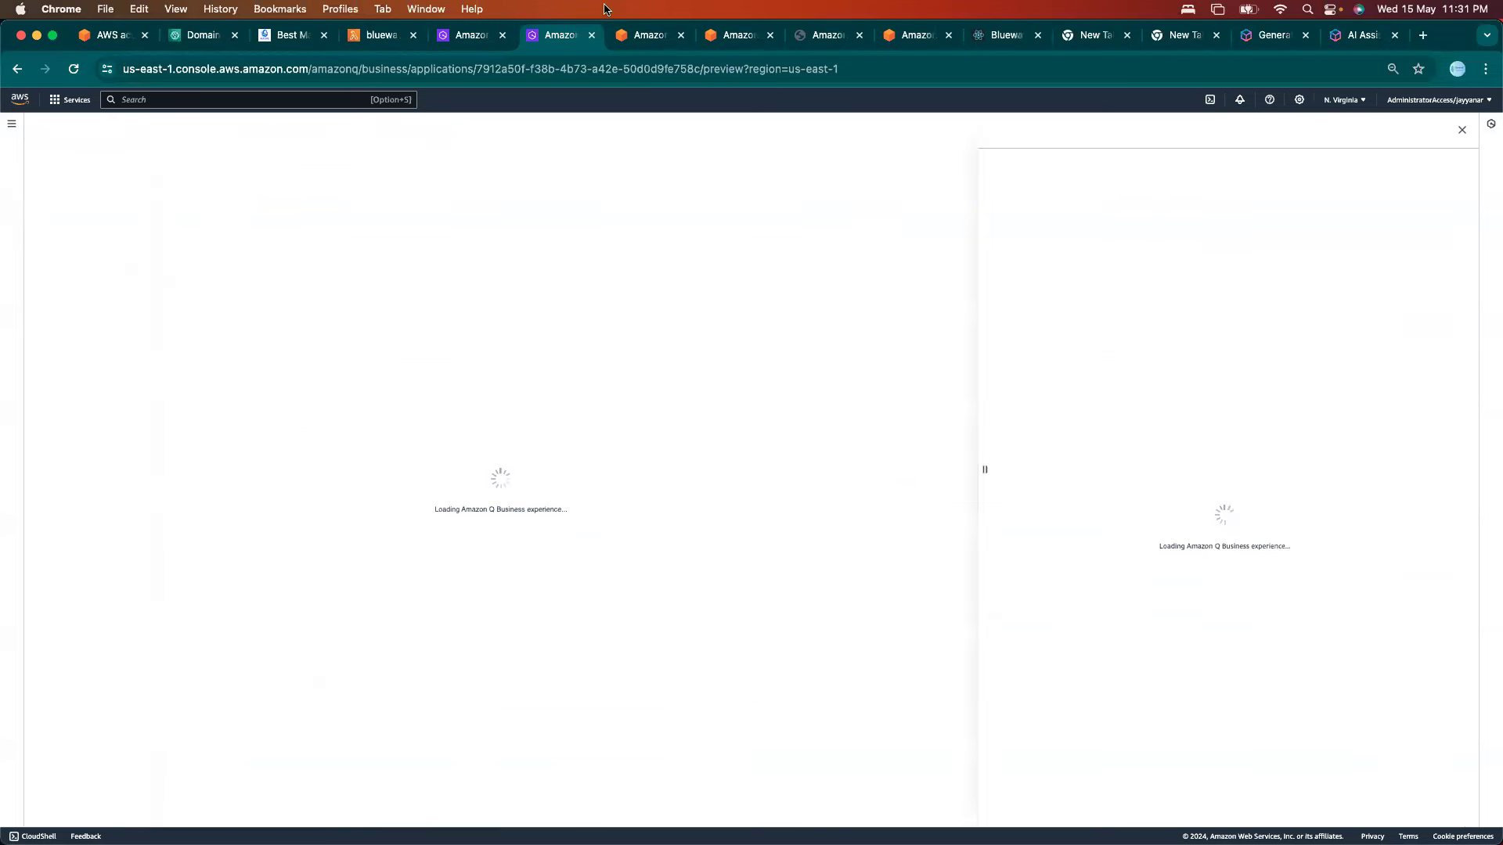
{"action": "left_click", "coordinate": [623, 34]}
{"action": "left_click", "coordinate": [548, 35]}
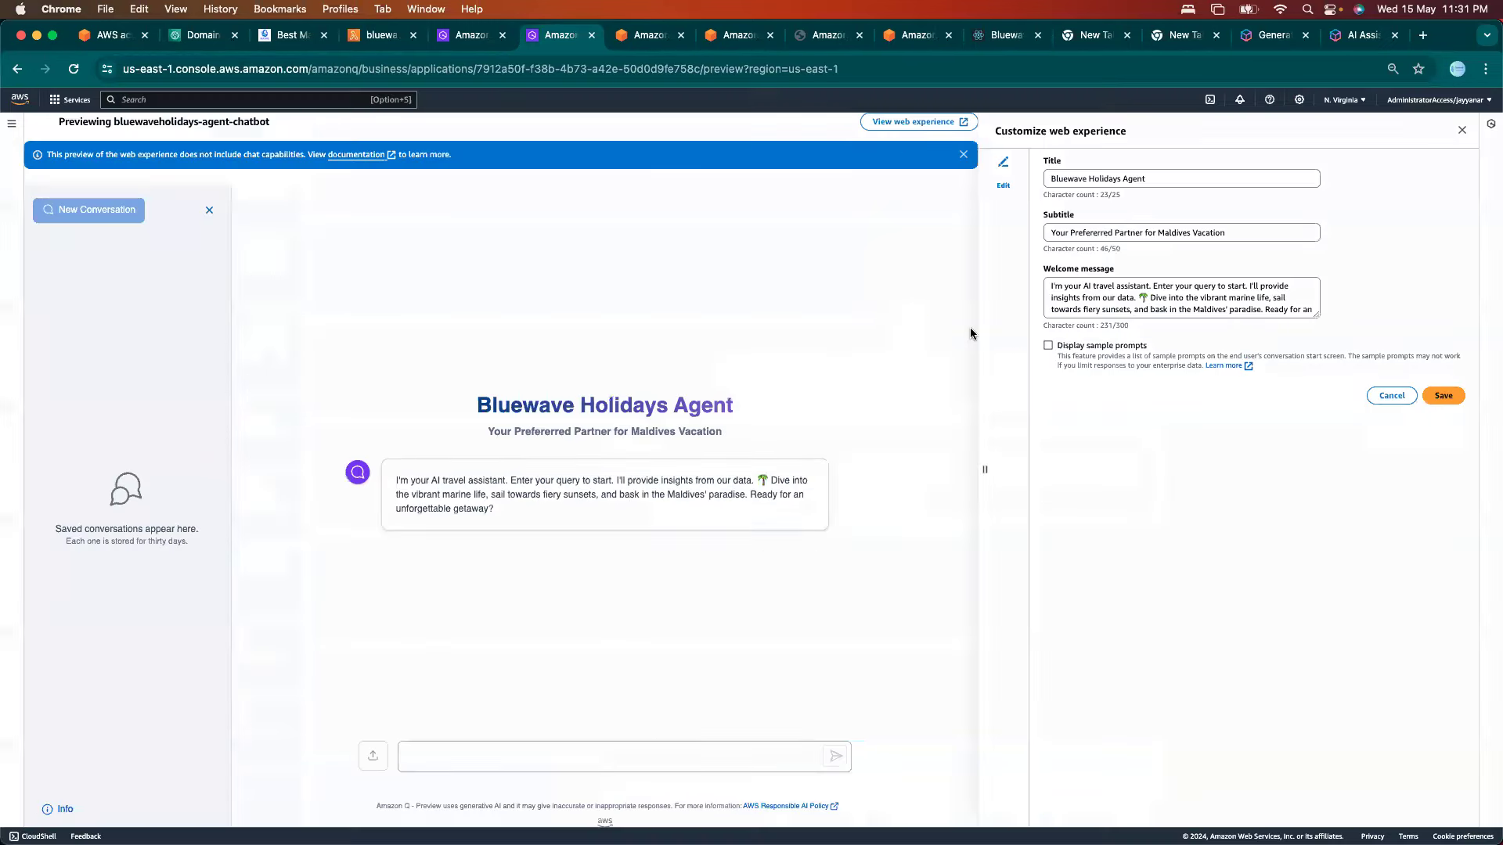
{"action": "left_click_drag", "start_coordinate": [1156, 176], "coordinate": [1007, 177]}
{"action": "left_click_drag", "start_coordinate": [1232, 232], "coordinate": [1020, 236]}
{"action": "left_click_drag", "start_coordinate": [1185, 284], "coordinate": [1187, 419]}
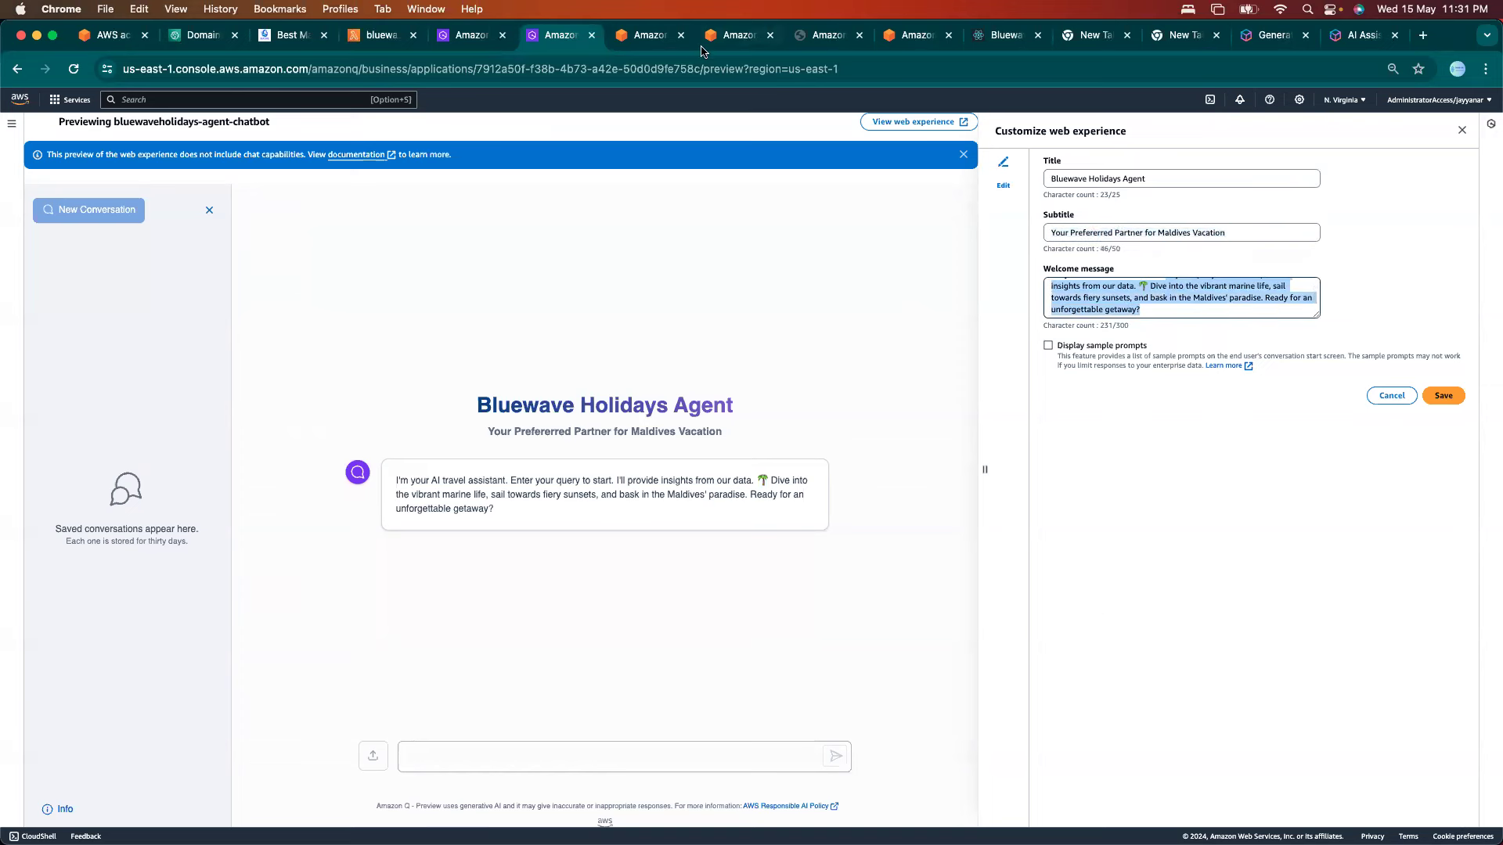
Ask the deployed chatbot "Give me the entertainment options for kids under 3 at hardrock hotel" and highlight the kids club in its answer.
{"action": "left_click", "coordinate": [646, 45]}
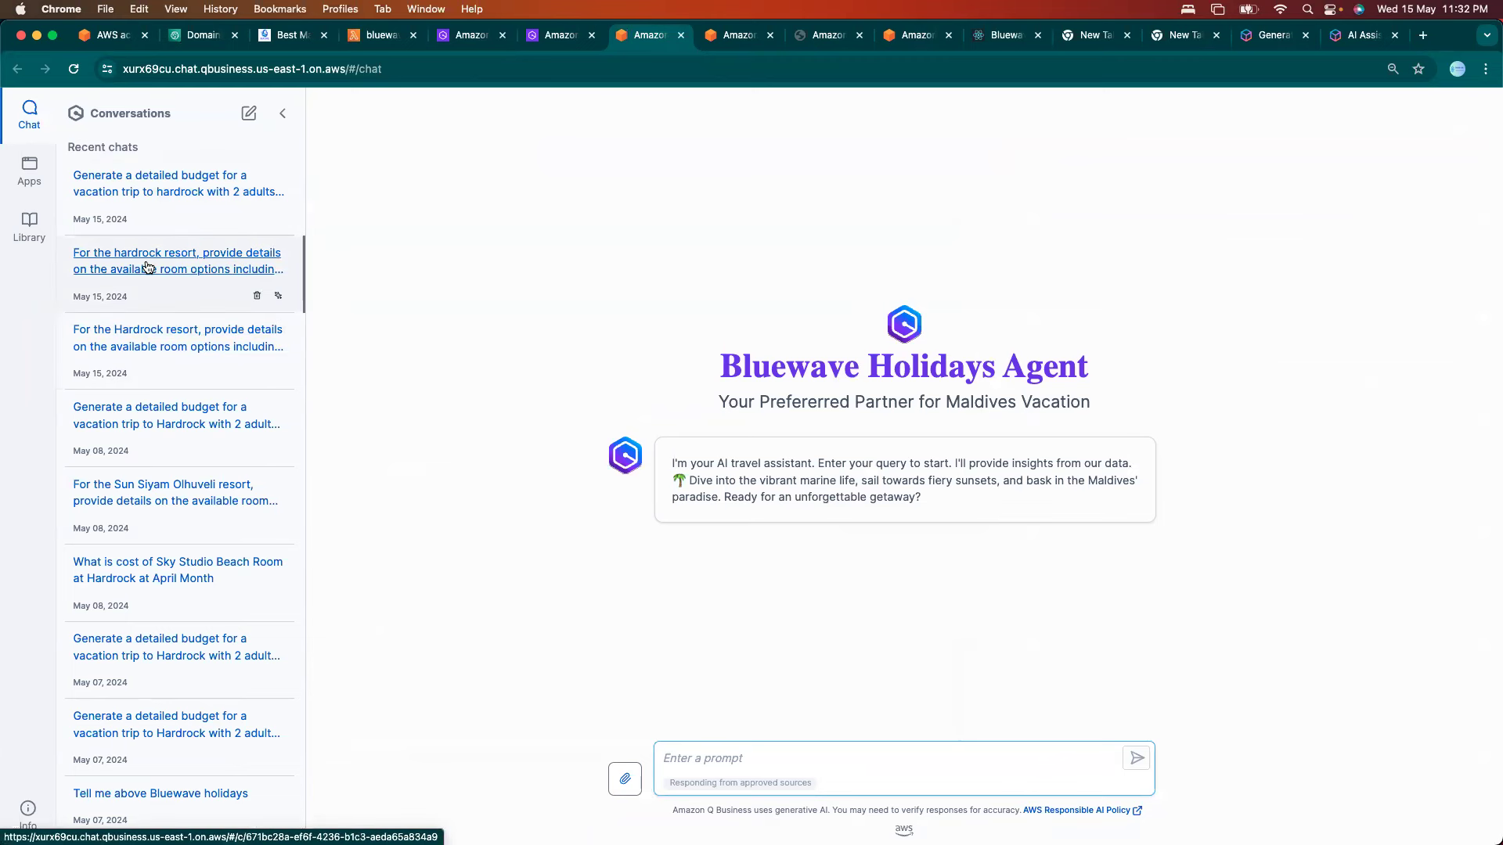
{"action": "left_click", "coordinate": [740, 759]}
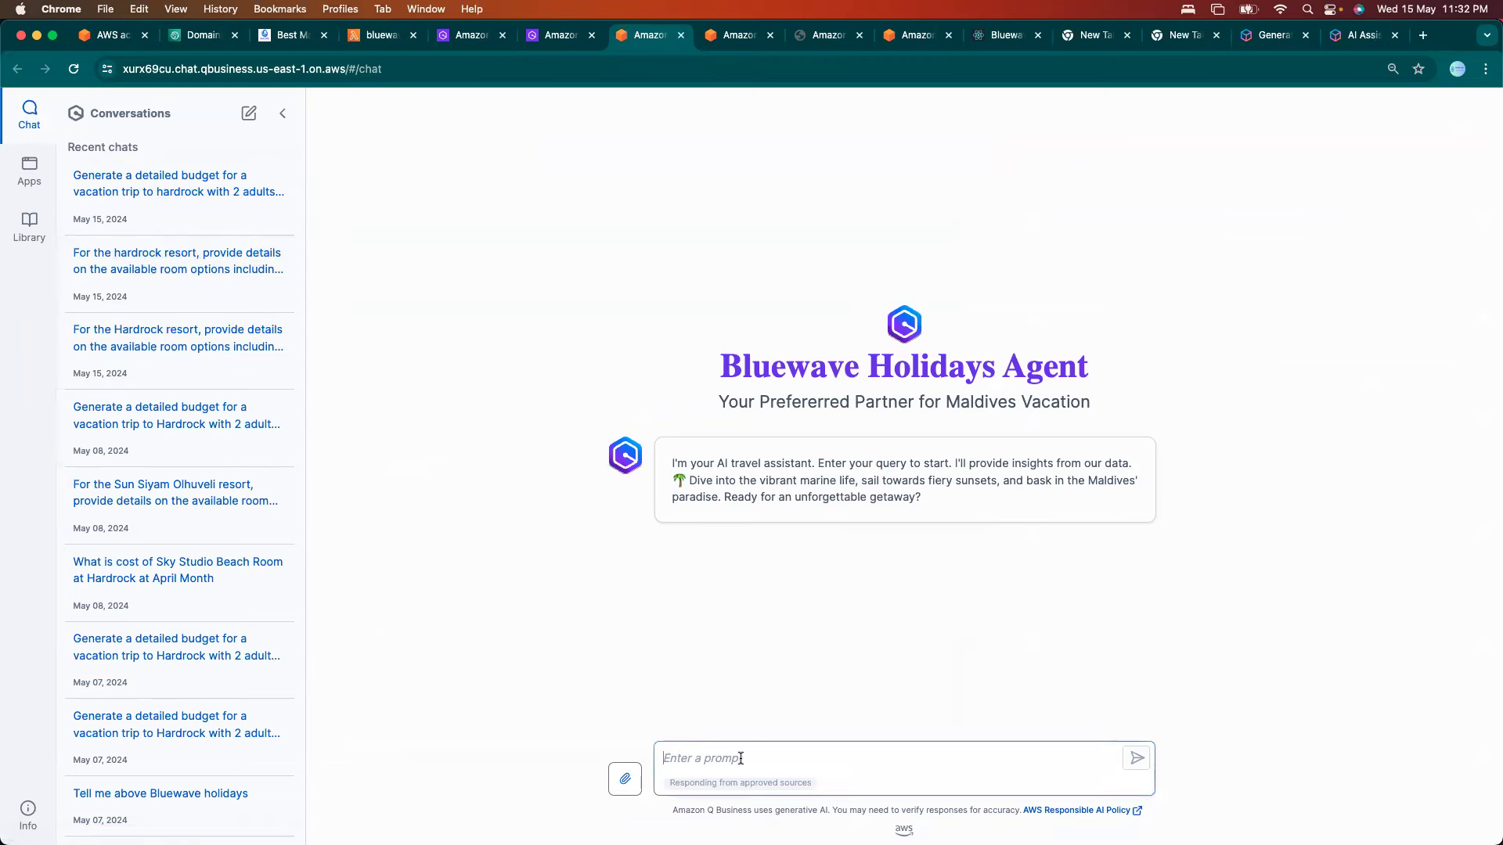
{"action": "type", "text": "Give me the"}
{"action": "type", "text": " options for kids under 3"}
{"action": "left_click", "coordinate": [733, 755]}
{"action": "type", "text": "entertainment"}
{"action": "left_click", "coordinate": [957, 757]}
{"action": "type", "text": "at hardrock hotel"}
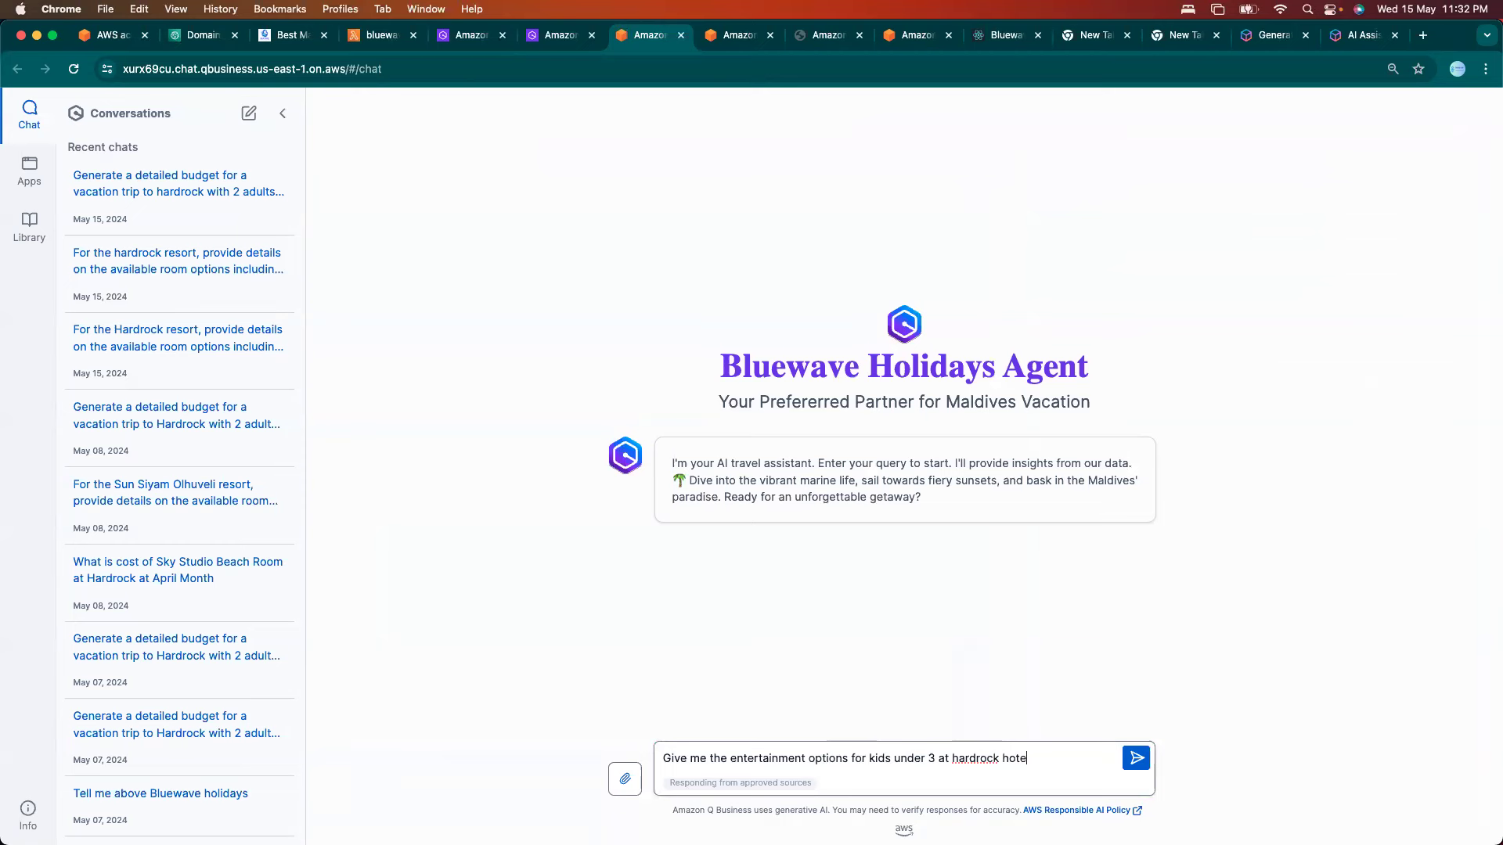
{"action": "key", "text": "Return"}
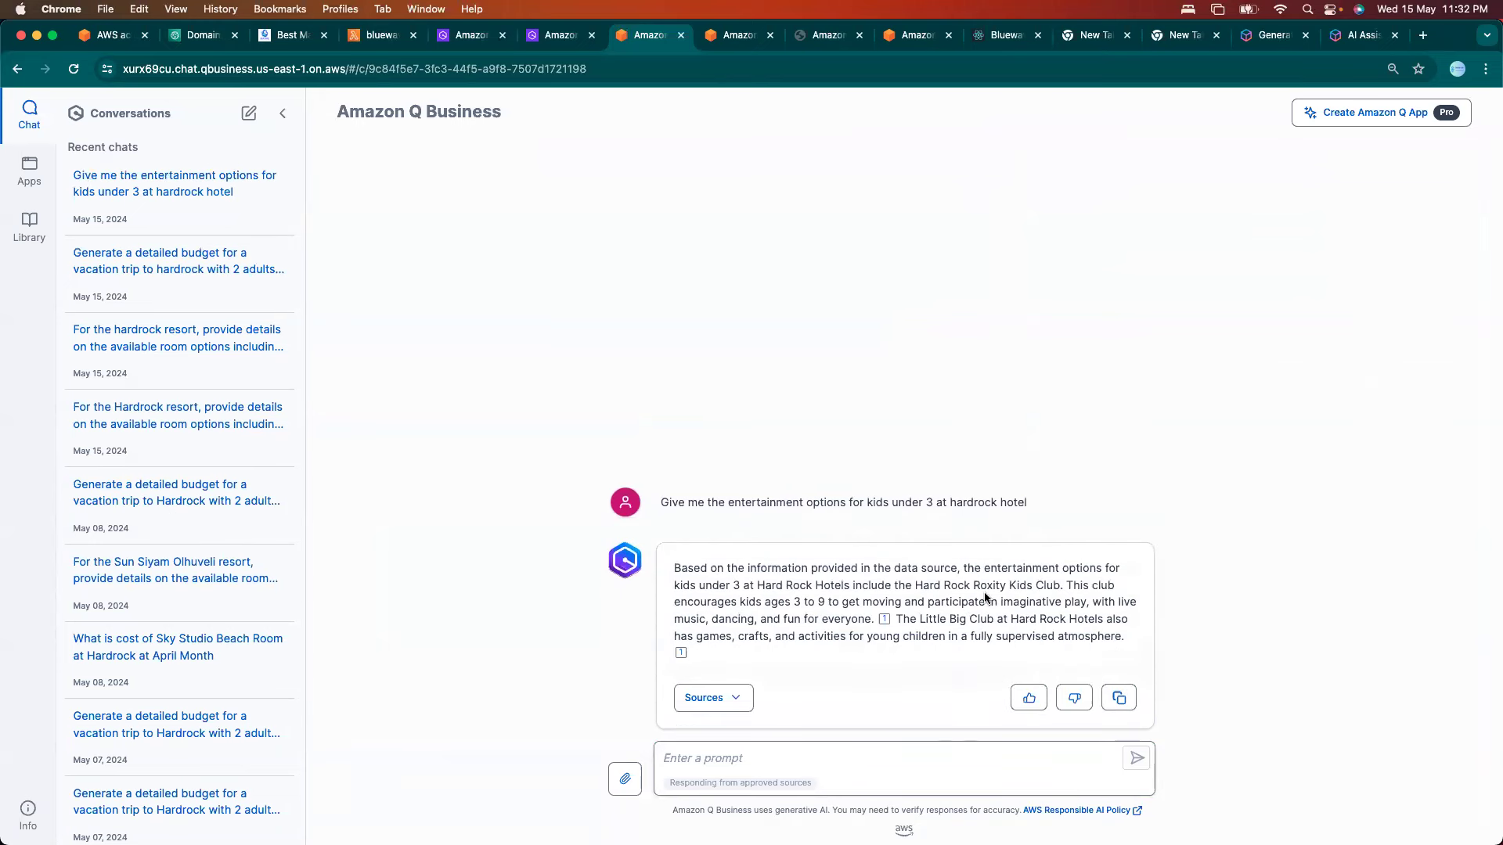
{"action": "left_click_drag", "start_coordinate": [913, 583], "coordinate": [1062, 584]}
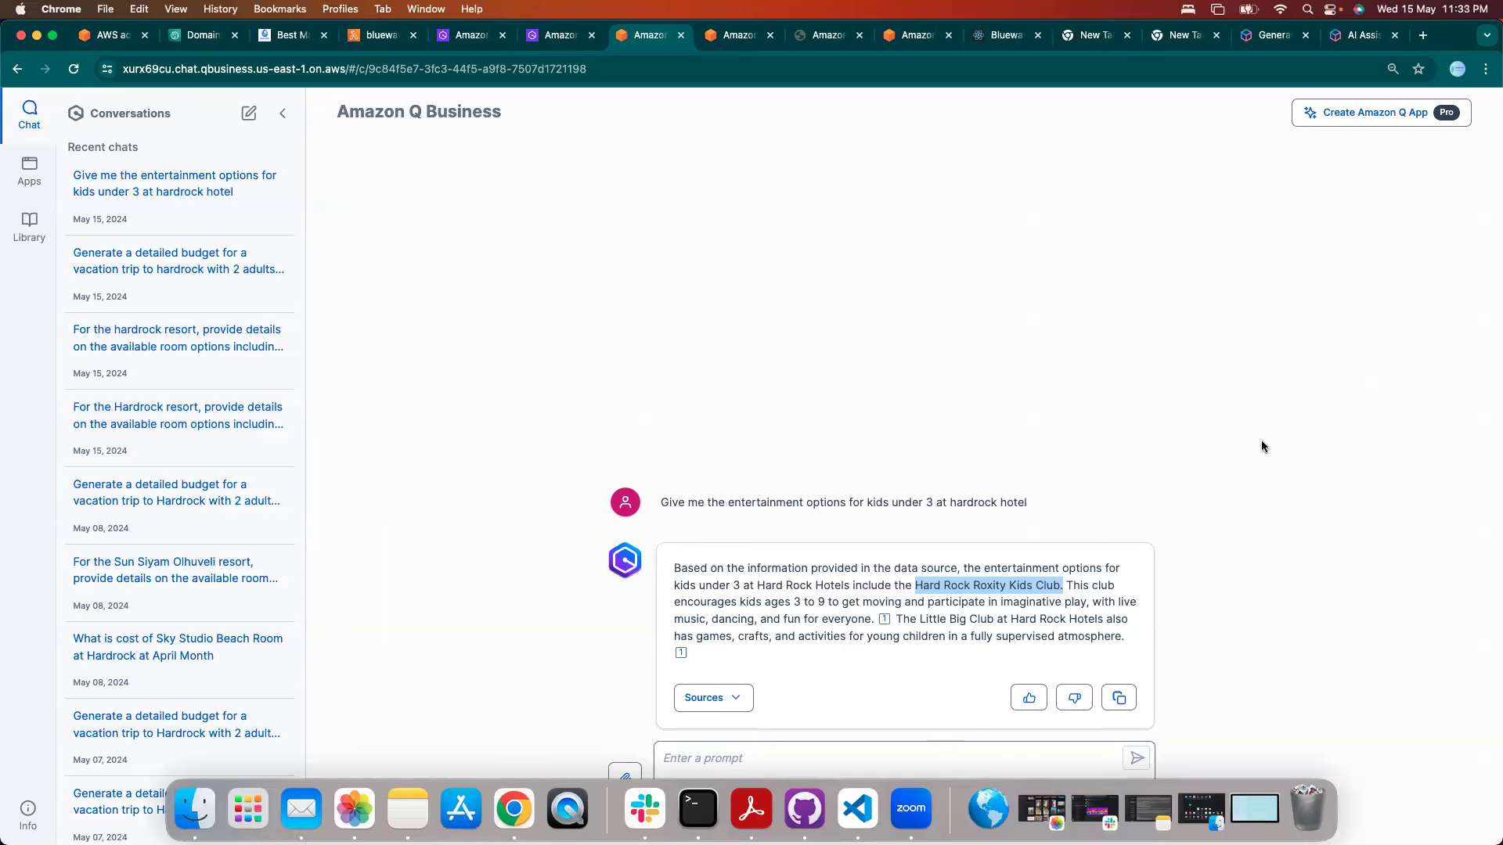
Open the Bluewave Holidays Room Options app, enter "Hardrock hotel" as the resort name and run it.
{"action": "left_click", "coordinate": [30, 172]}
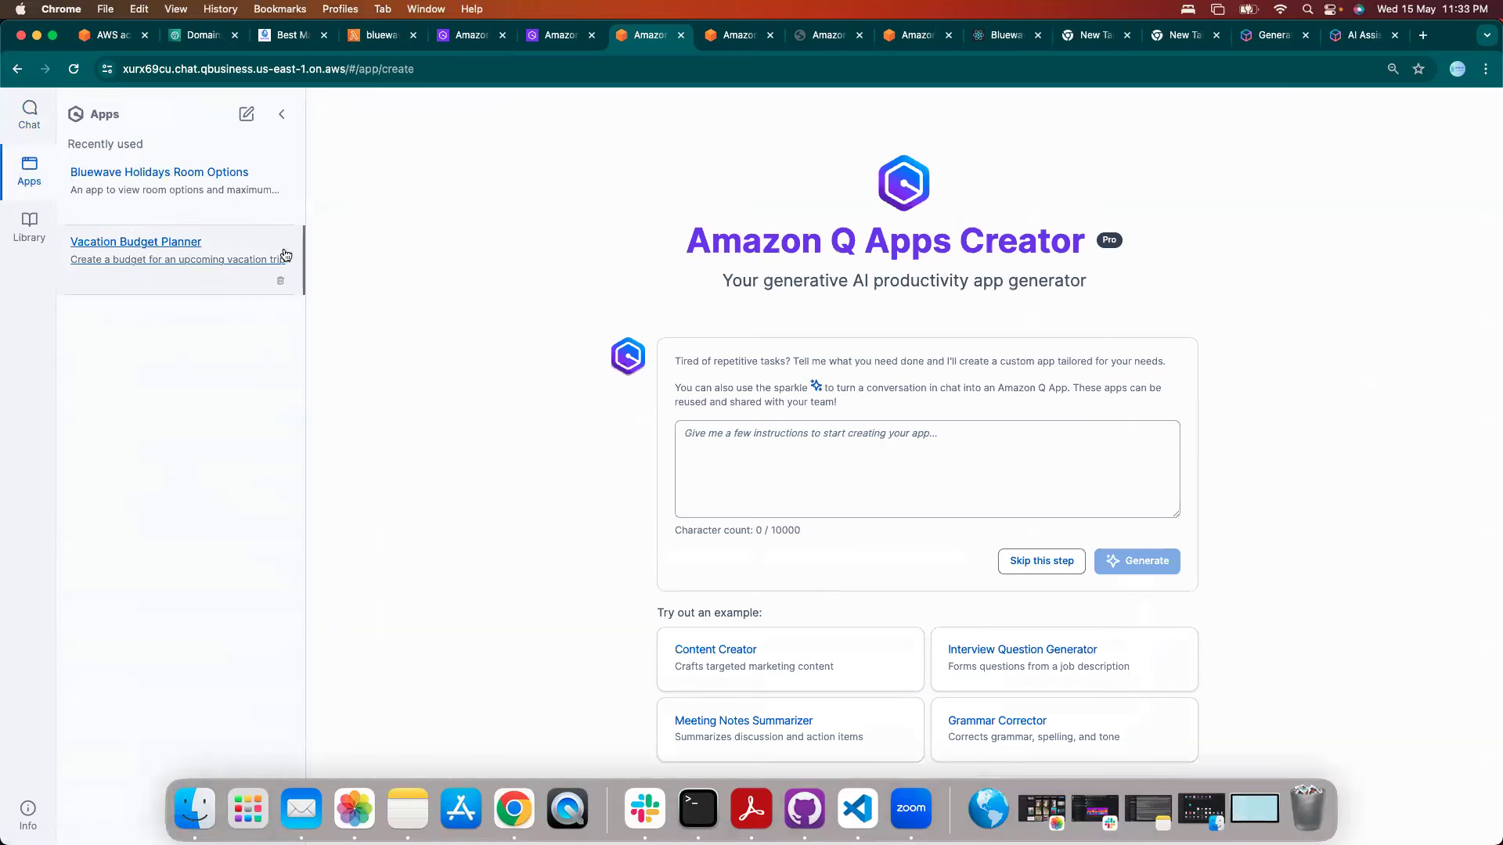
{"action": "left_click", "coordinate": [138, 185]}
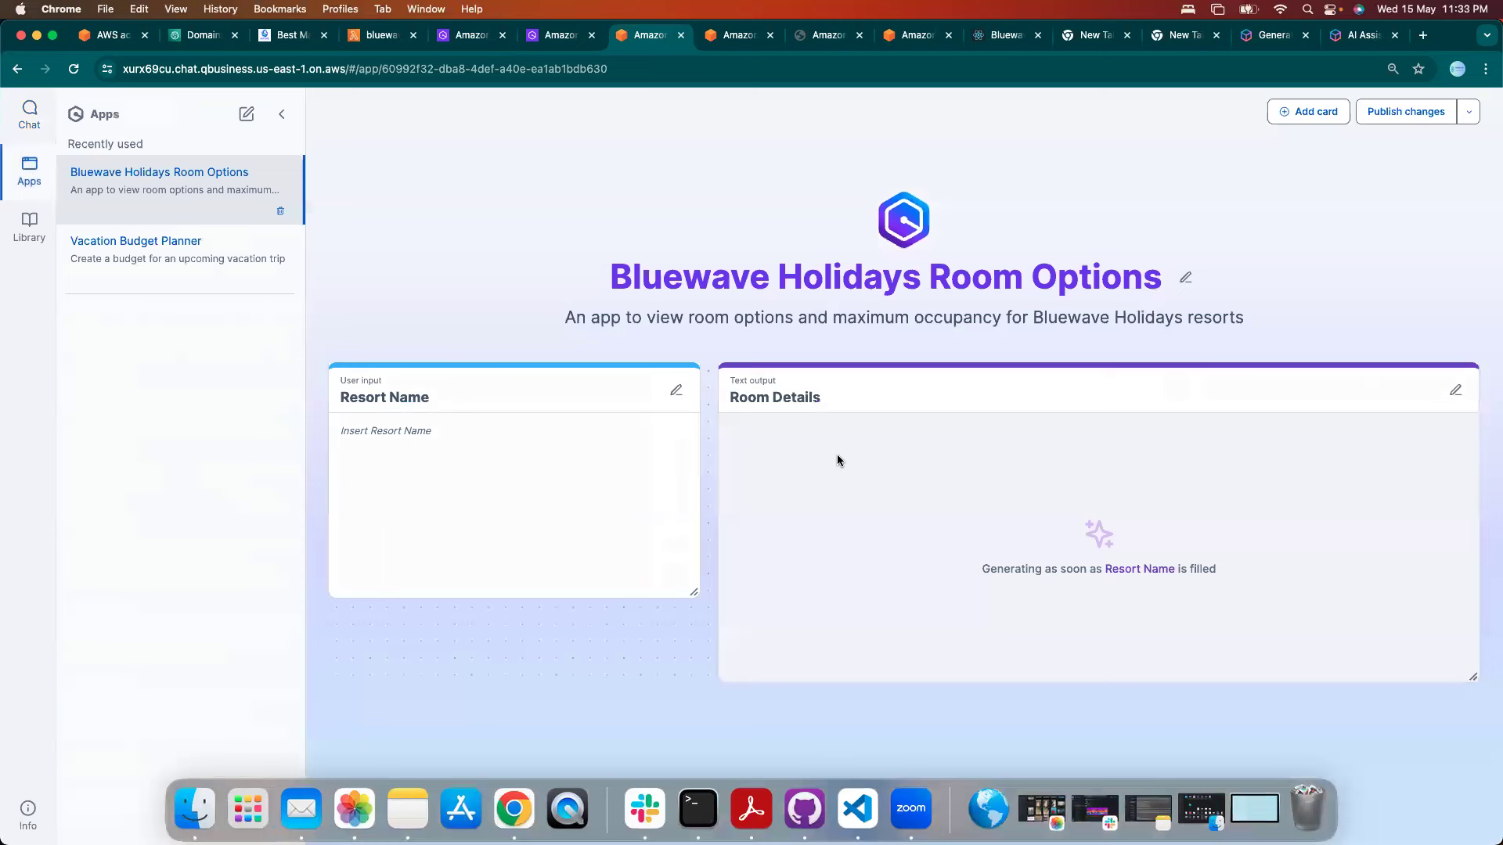
{"action": "left_click", "coordinate": [538, 438]}
{"action": "type", "text": "Hardrock hotel"}
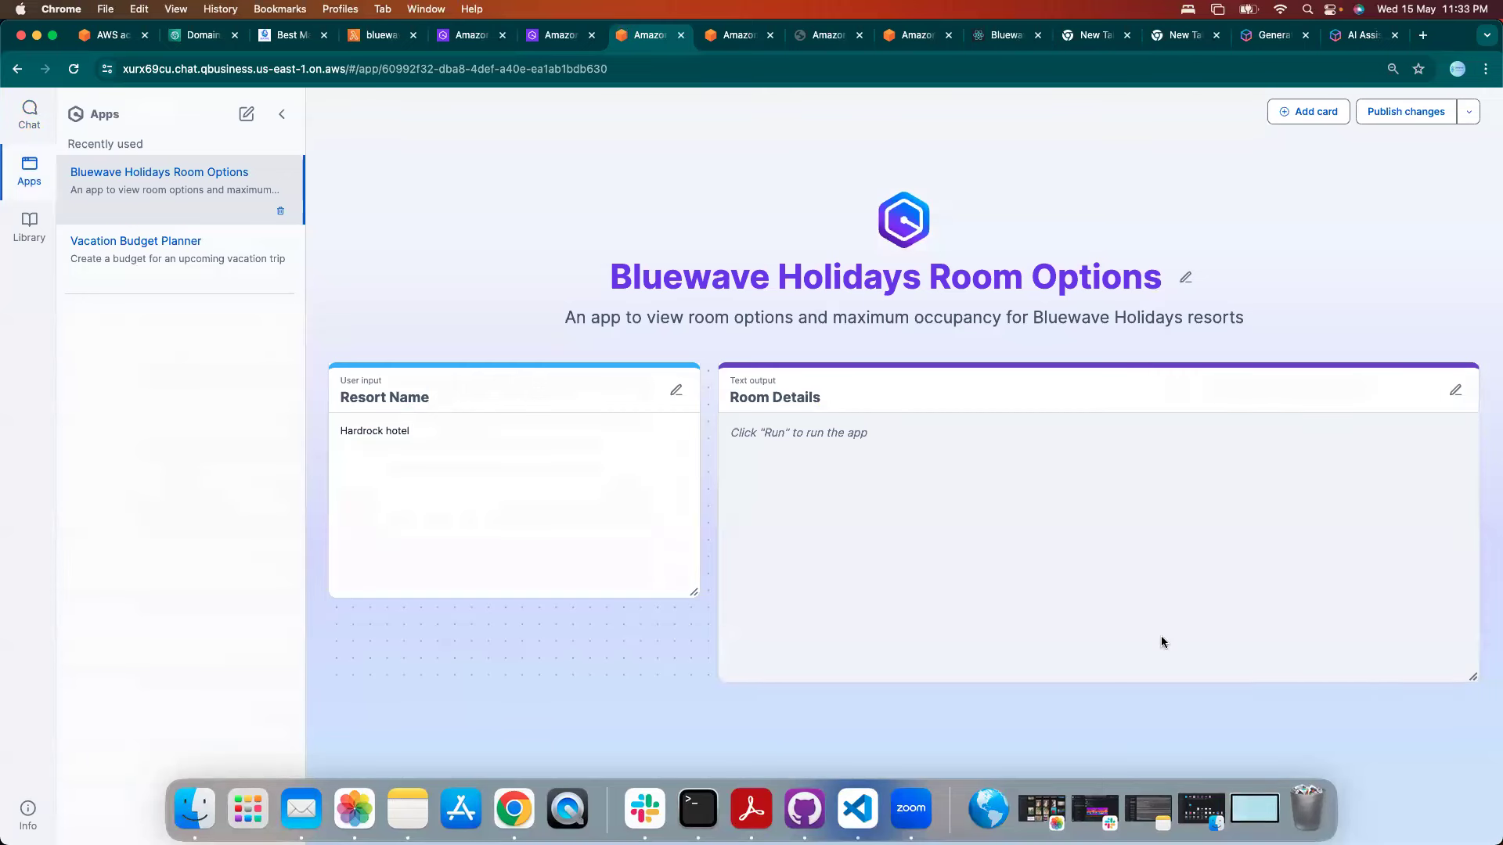
{"action": "key", "text": "super+minus"}
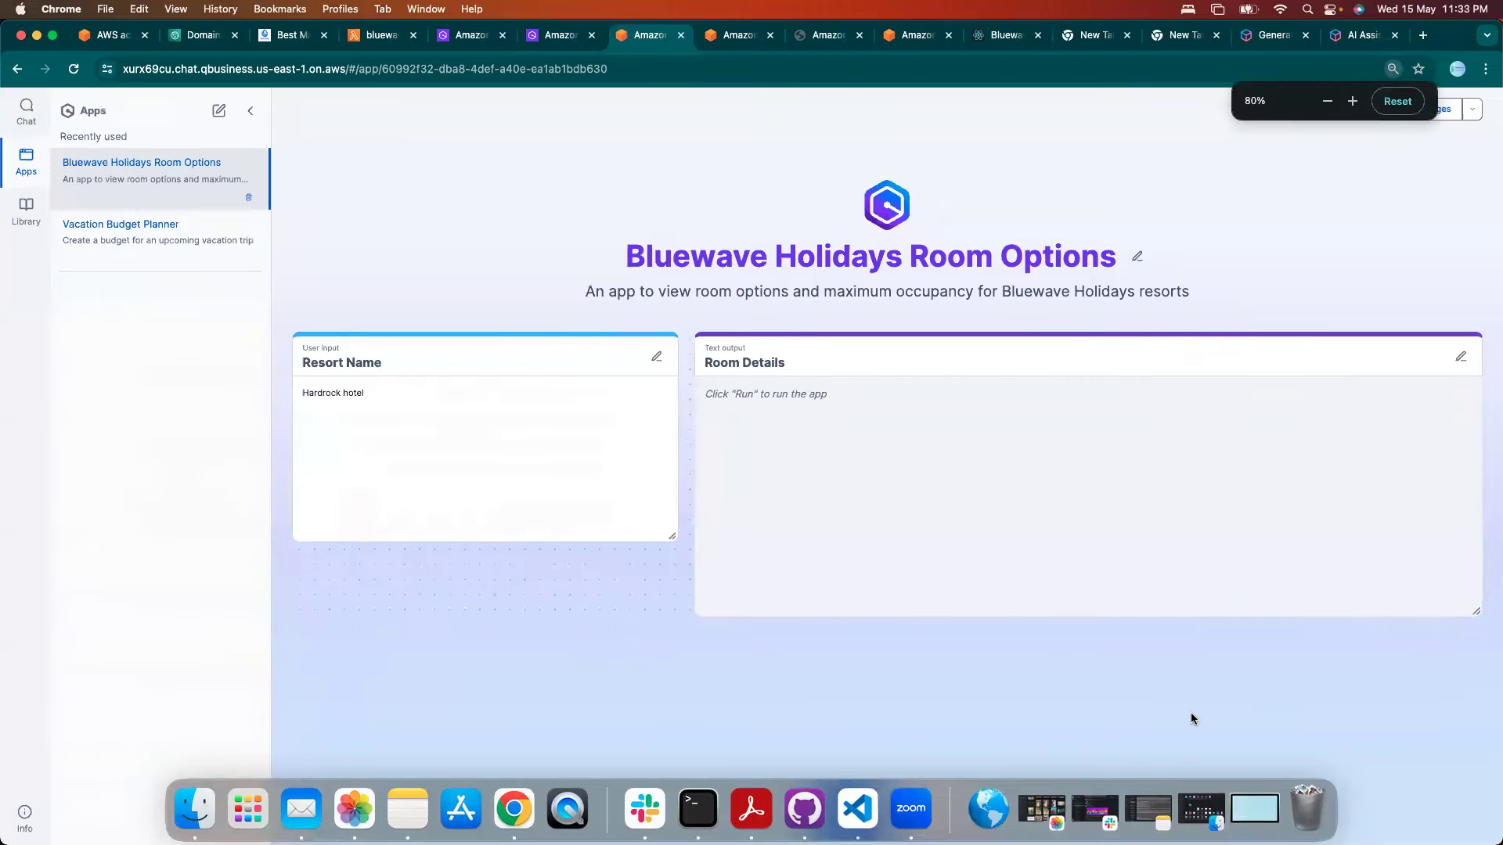
{"action": "left_click", "coordinate": [51, 35]}
{"action": "left_click", "coordinate": [866, 814]}
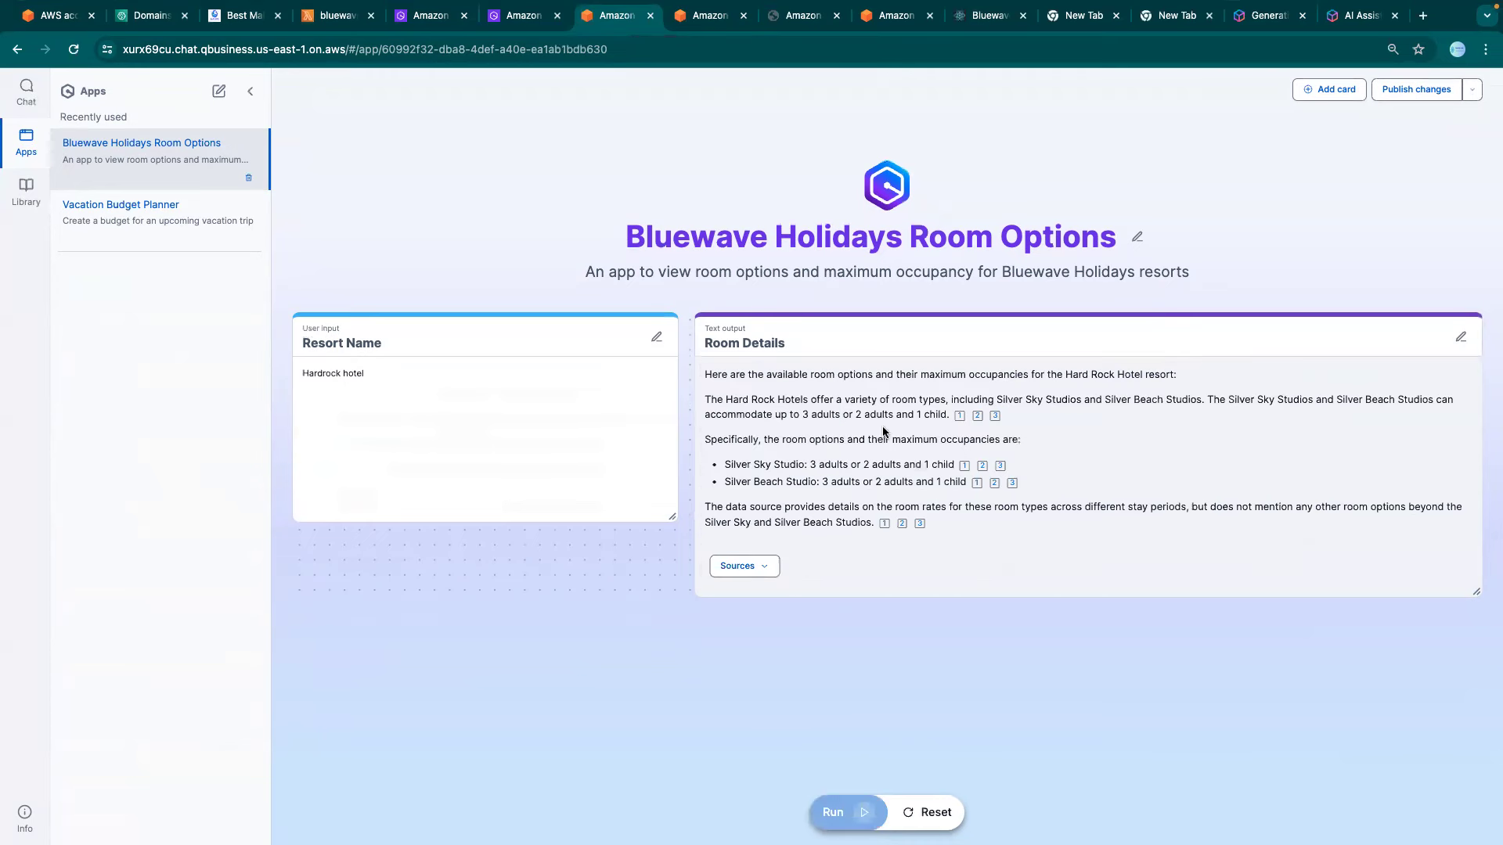
Highlight the room occupancies in the Room Details output, and view the app's title and description settings without changing them.
{"action": "left_click_drag", "start_coordinate": [805, 415], "coordinate": [904, 408]}
{"action": "left_click_drag", "start_coordinate": [807, 465], "coordinate": [976, 465]}
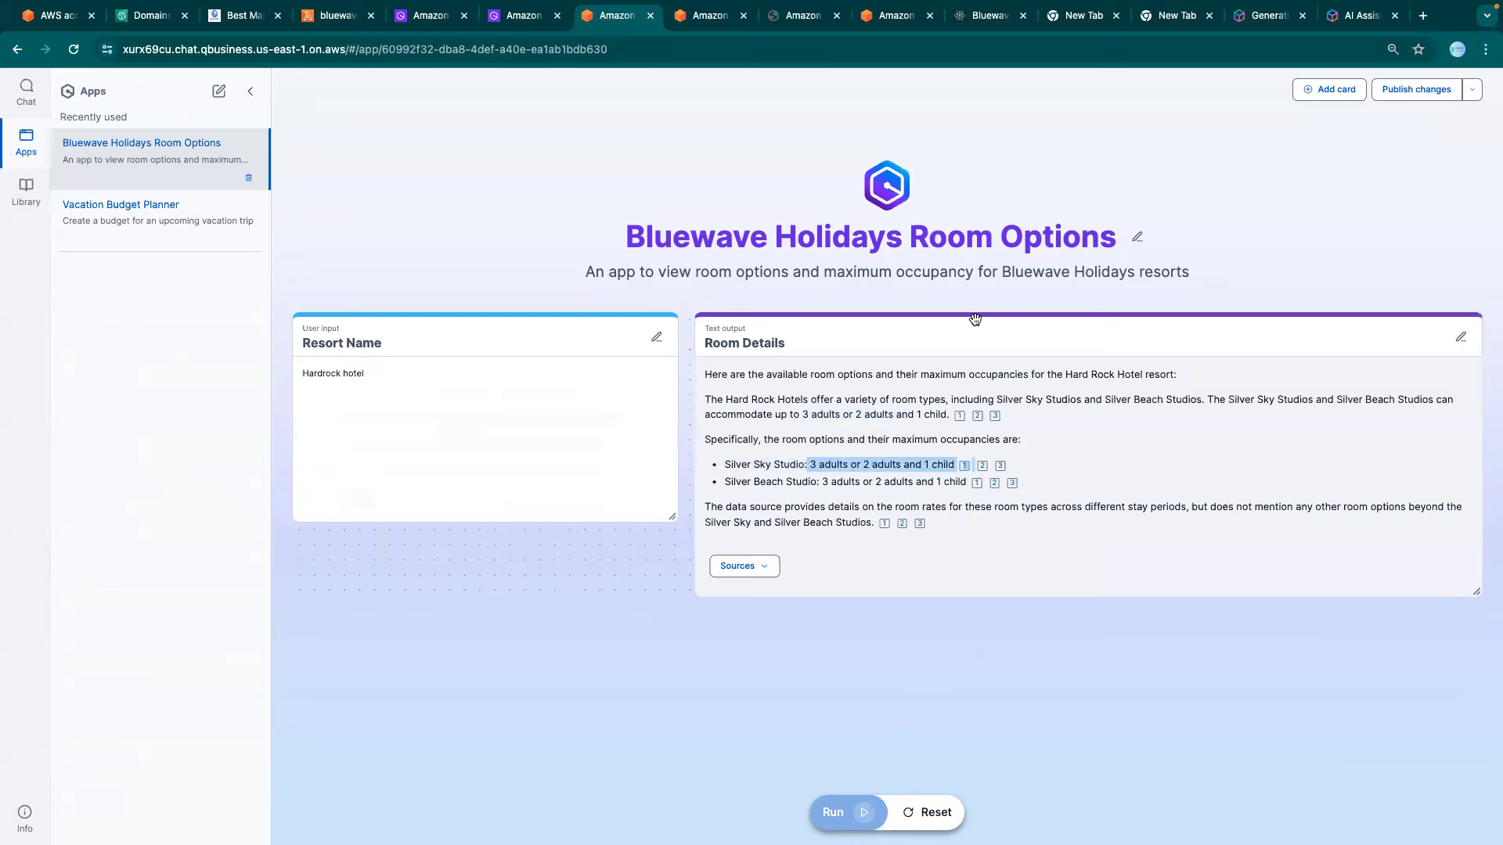
{"action": "left_click", "coordinate": [1137, 236]}
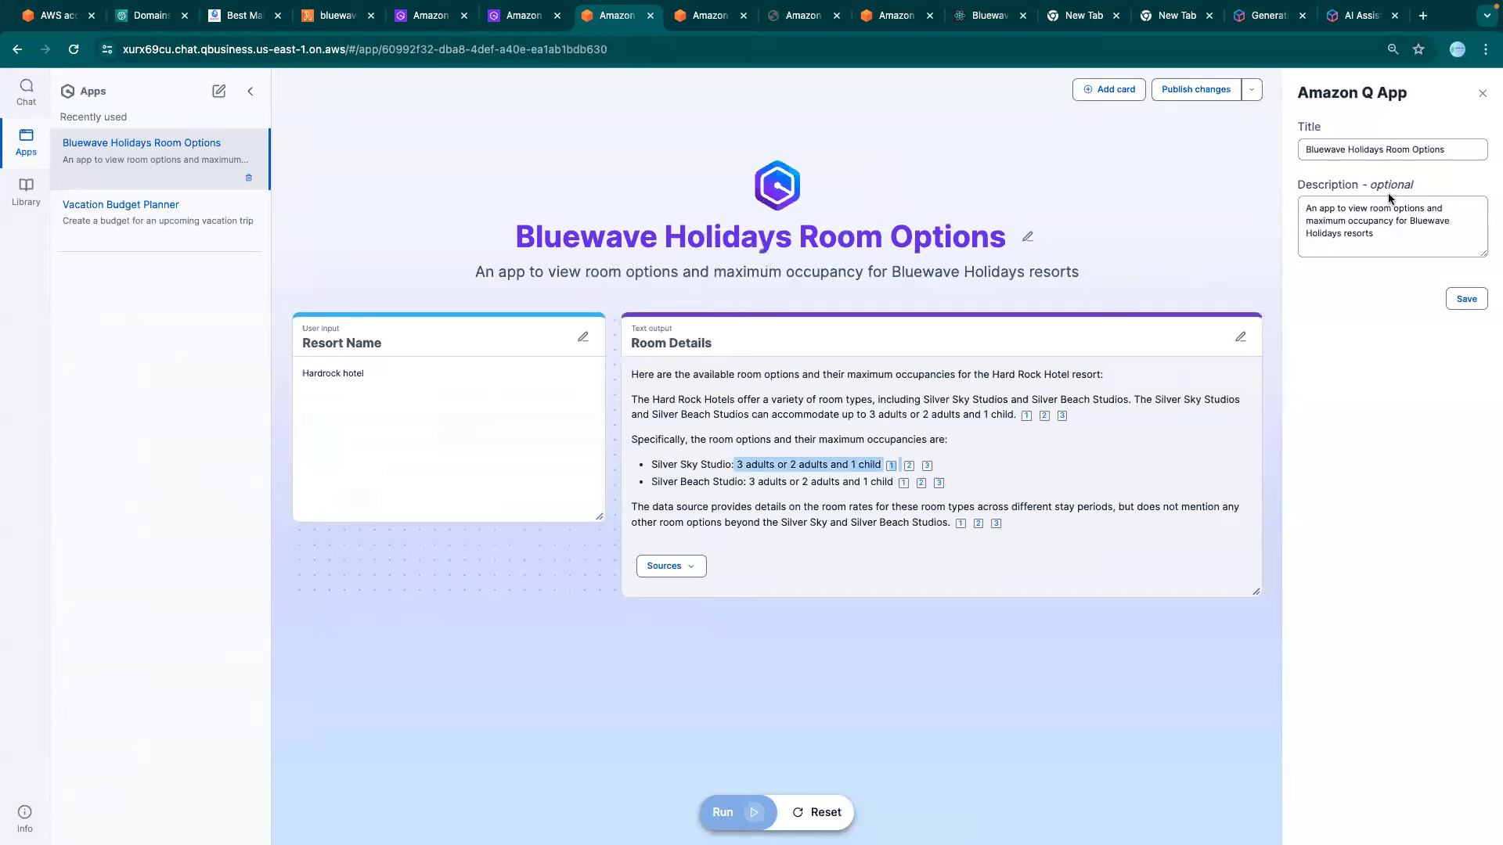
{"action": "left_click", "coordinate": [1476, 84]}
{"action": "left_click", "coordinate": [1486, 95]}
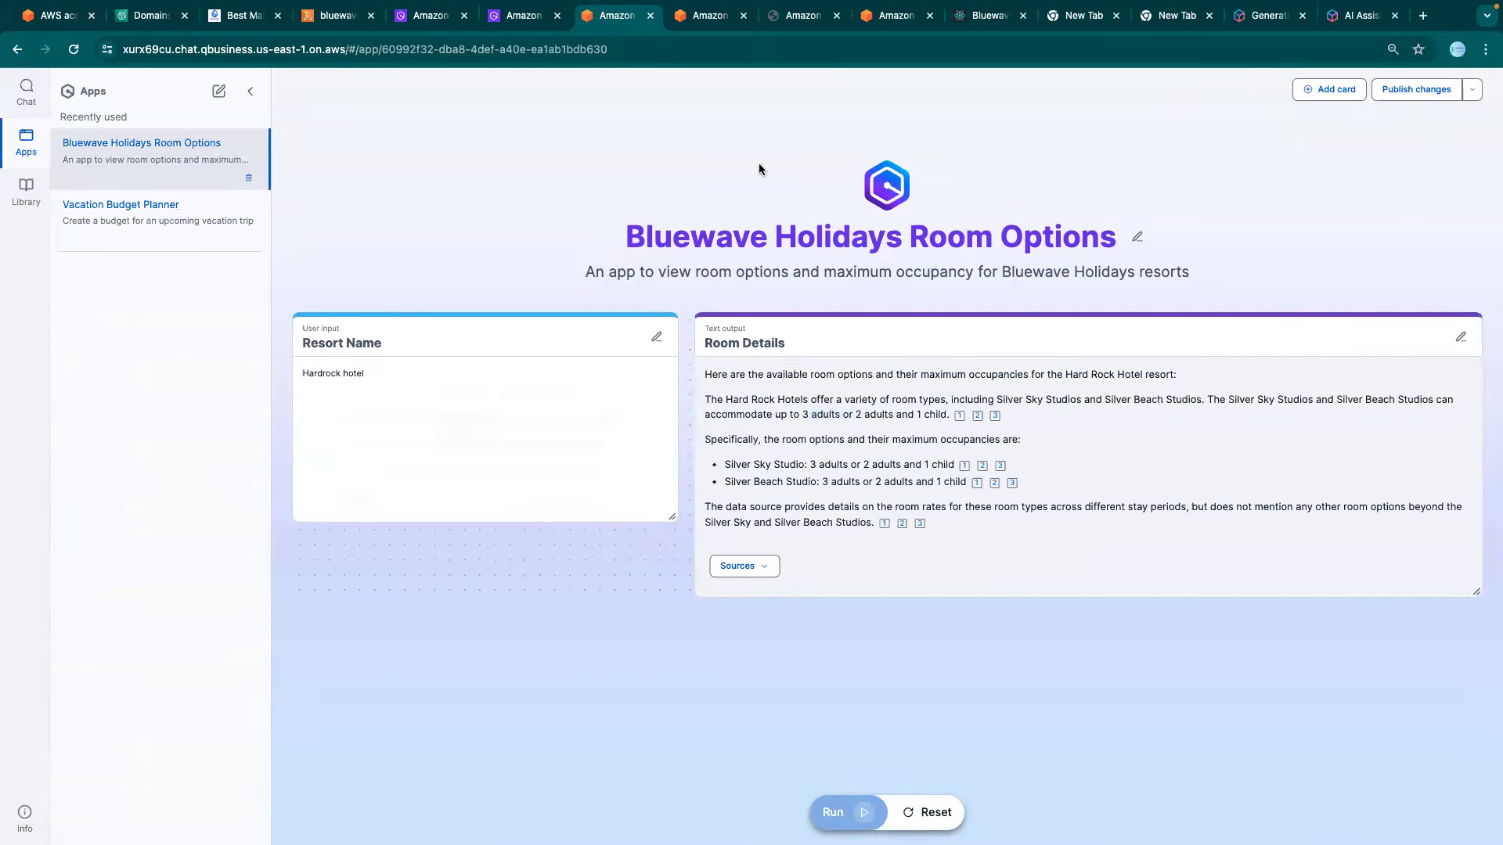
View the blank Amazon Q Apps Creator, open the Vacation Budget Planner app and enter "Hardrock" as the resort name.
{"action": "left_click", "coordinate": [220, 95]}
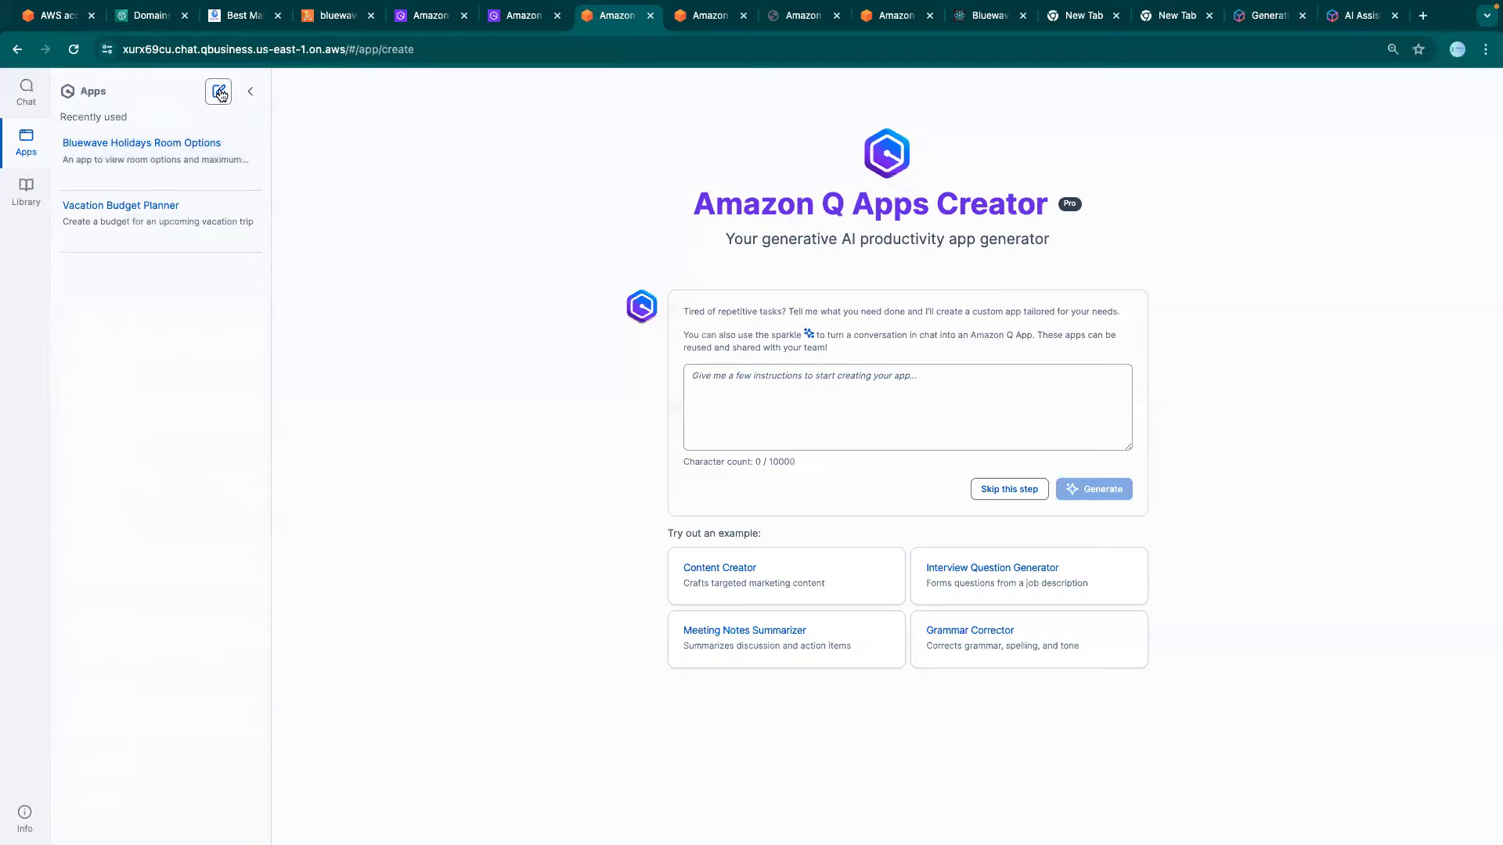
{"action": "left_click", "coordinate": [740, 390]}
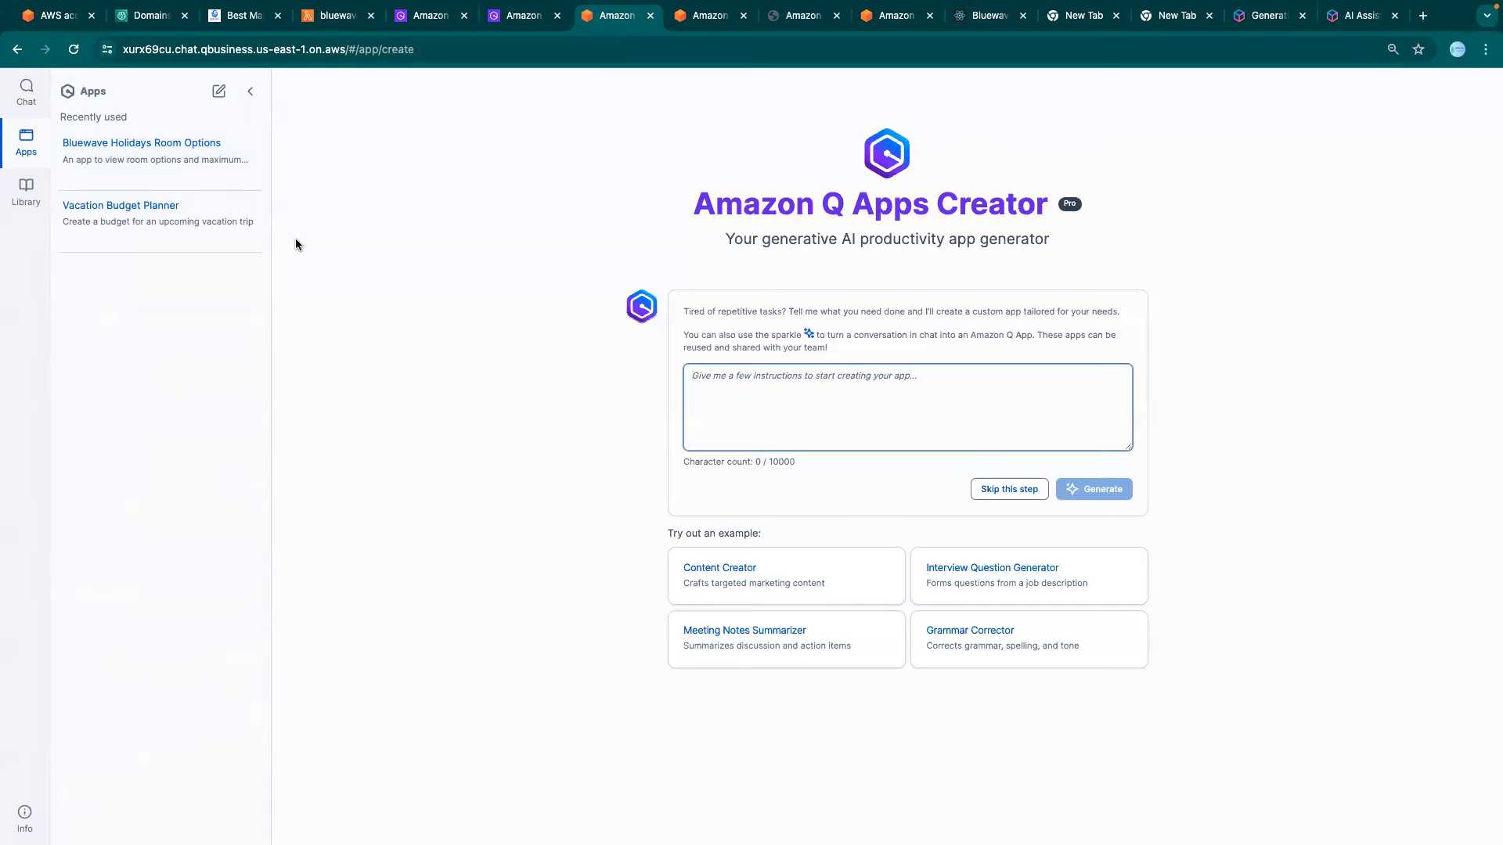
{"action": "left_click", "coordinate": [133, 206]}
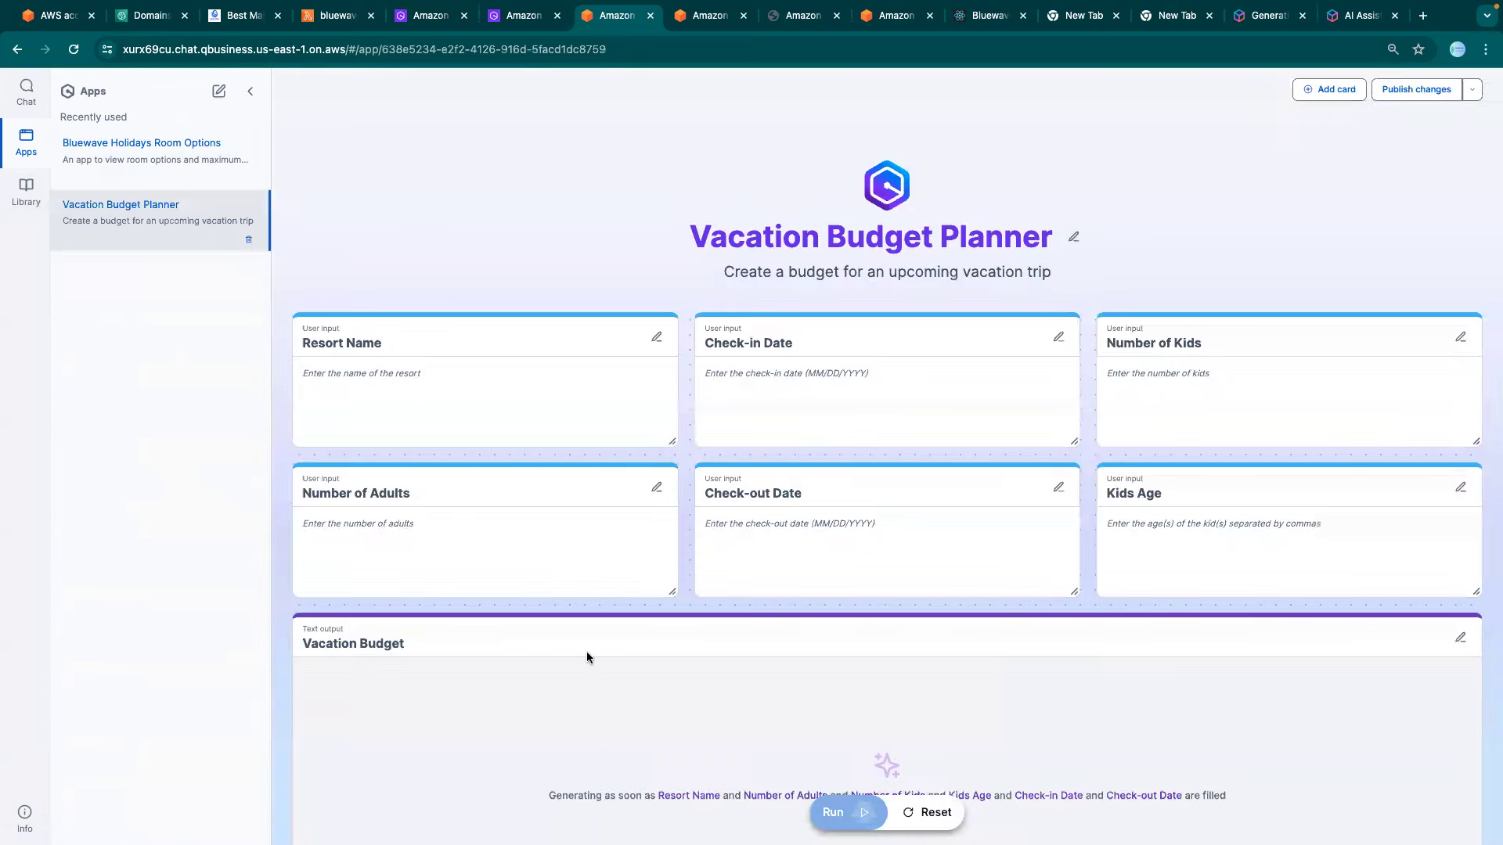
{"action": "left_click", "coordinate": [433, 381]}
{"action": "type", "text": "Hardric"}
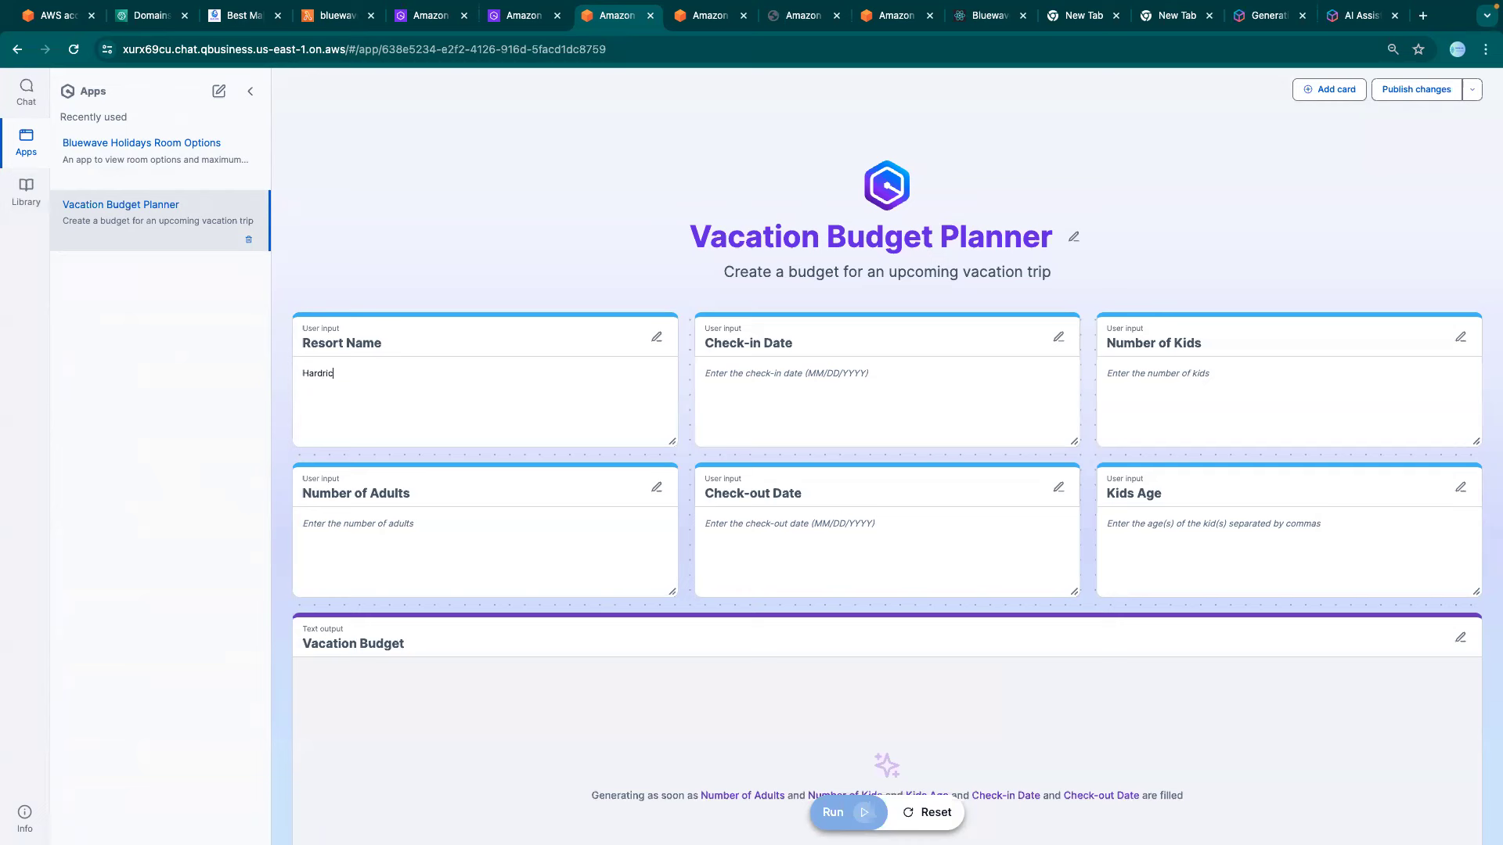
{"action": "key", "text": "BackSpace"}
{"action": "key", "text": "BackSpace"}
{"action": "type", "text": "ock"}
Set the planner's check-in date to 06/20/2024.
{"action": "left_click", "coordinate": [754, 372]}
{"action": "type", "text": "26"}
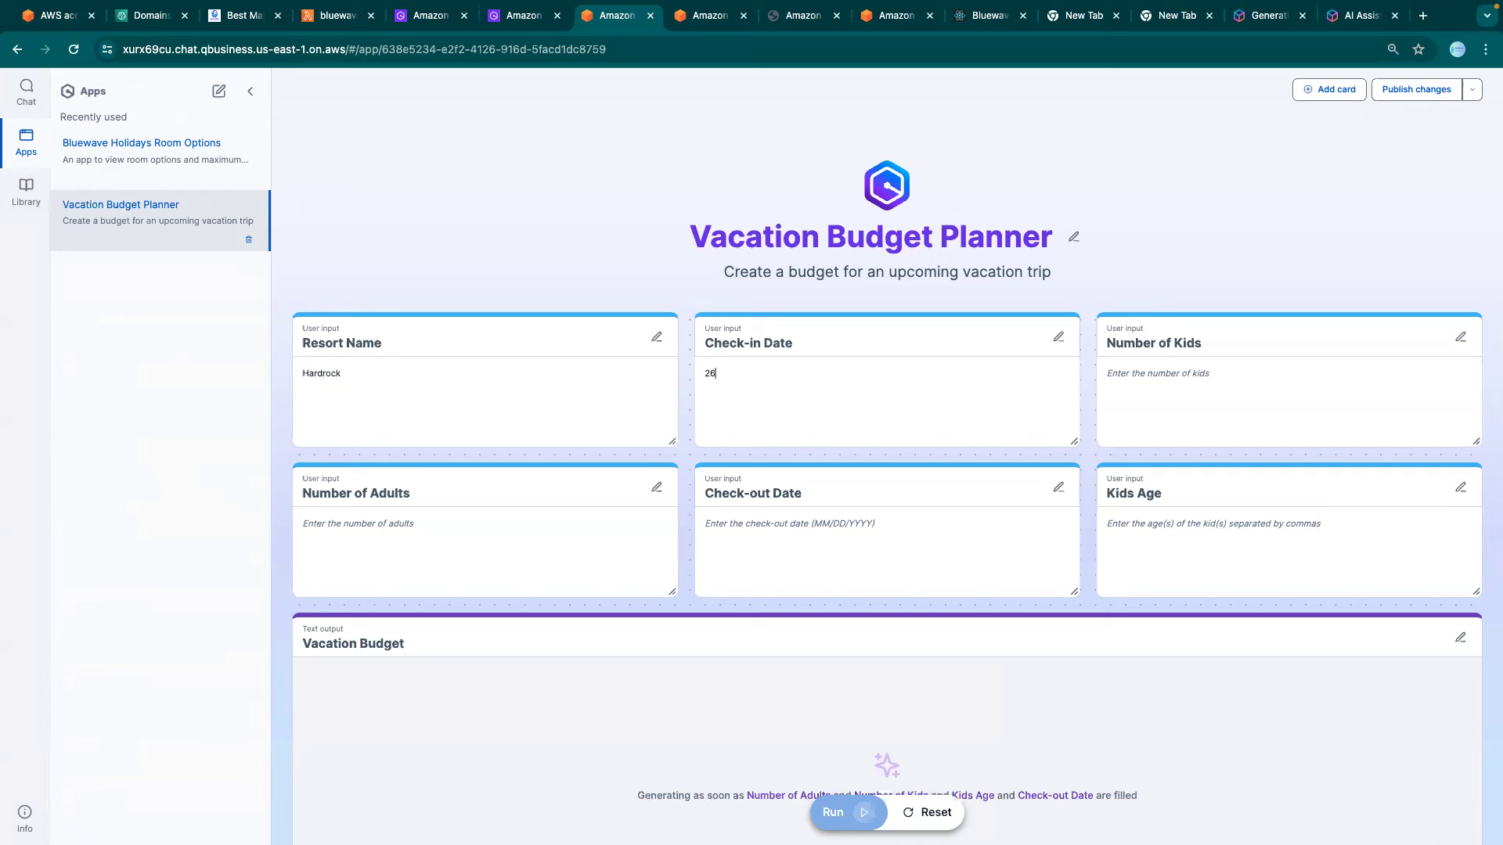
{"action": "key", "text": "BackSpace"}
{"action": "key", "text": "BackSpace"}
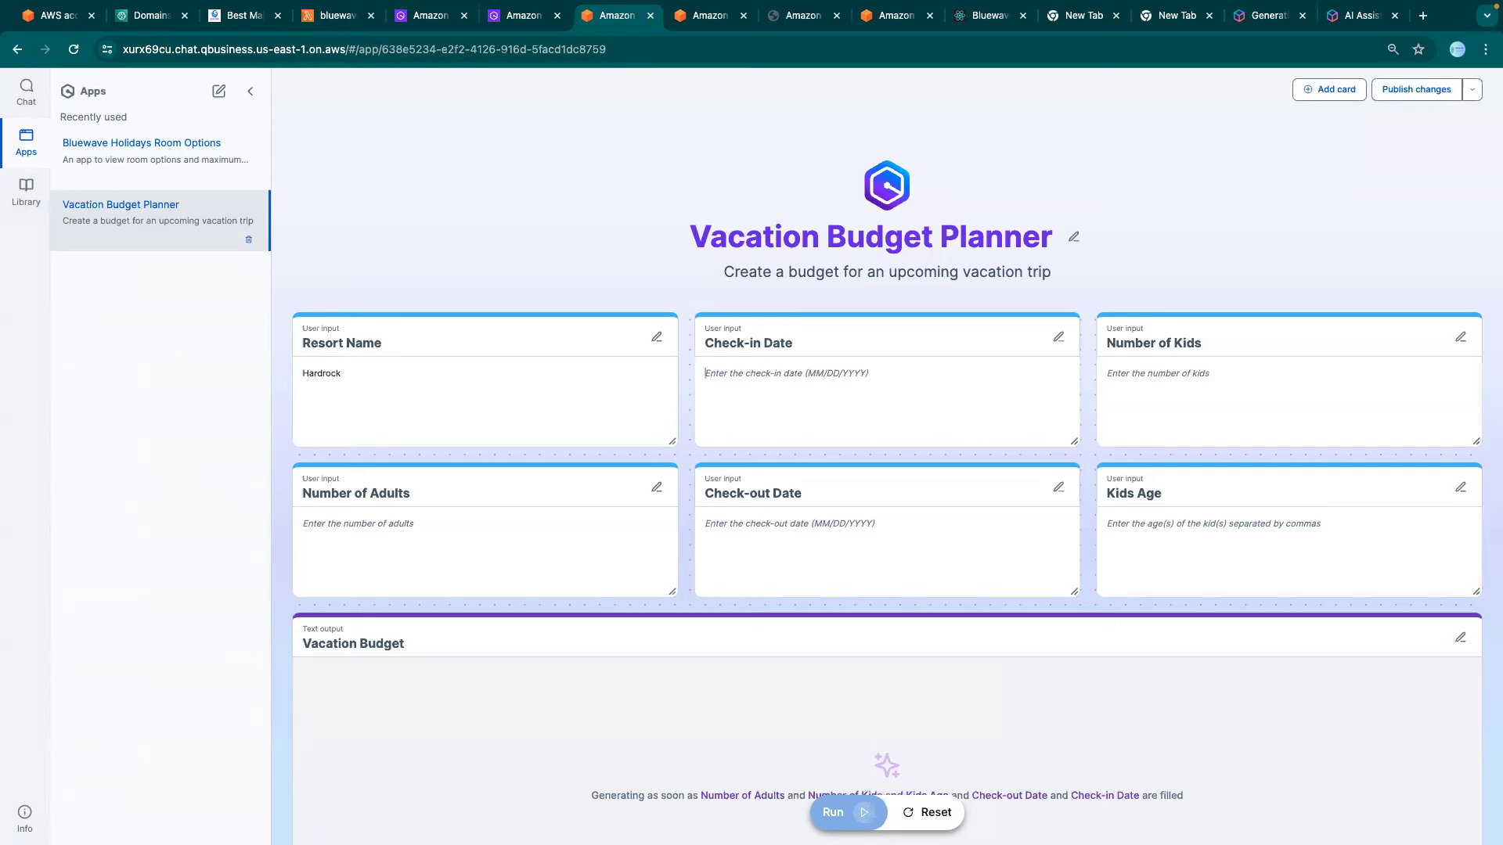
{"action": "type", "text": "06/20/20"}
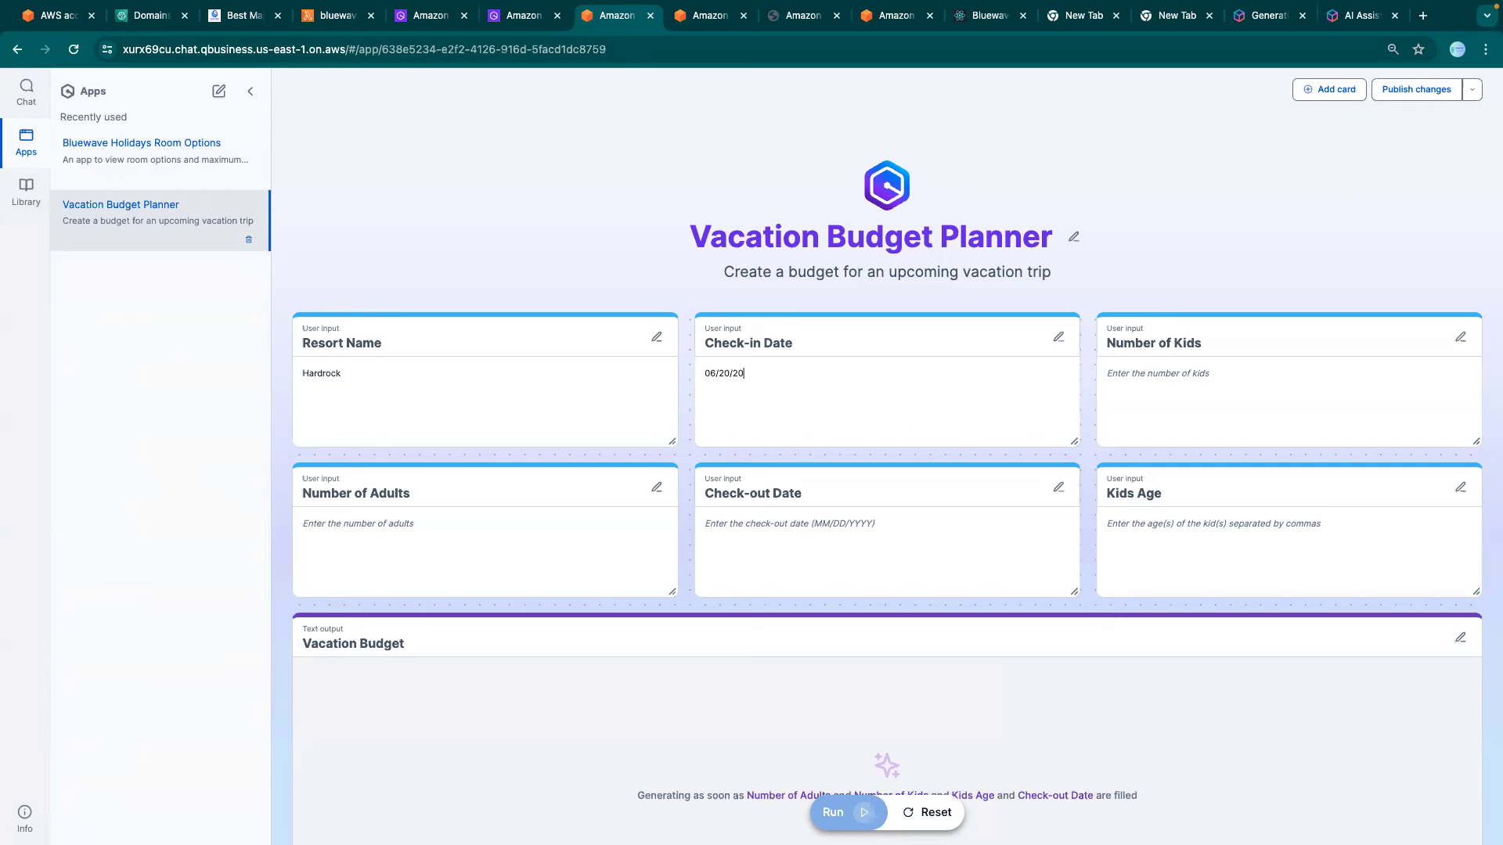
{"action": "type", "text": "24"}
Copy the check-in date into the Check-out Date card and change it to 06/24/2024.
{"action": "left_click_drag", "start_coordinate": [778, 378], "coordinate": [614, 377]}
{"action": "key", "text": "ctrl+c"}
{"action": "left_click", "coordinate": [767, 529]}
{"action": "key", "text": "ctrl+v"}
{"action": "left_click", "coordinate": [727, 524]}
{"action": "key", "text": "BackSpace"}
{"action": "type", "text": "4"}
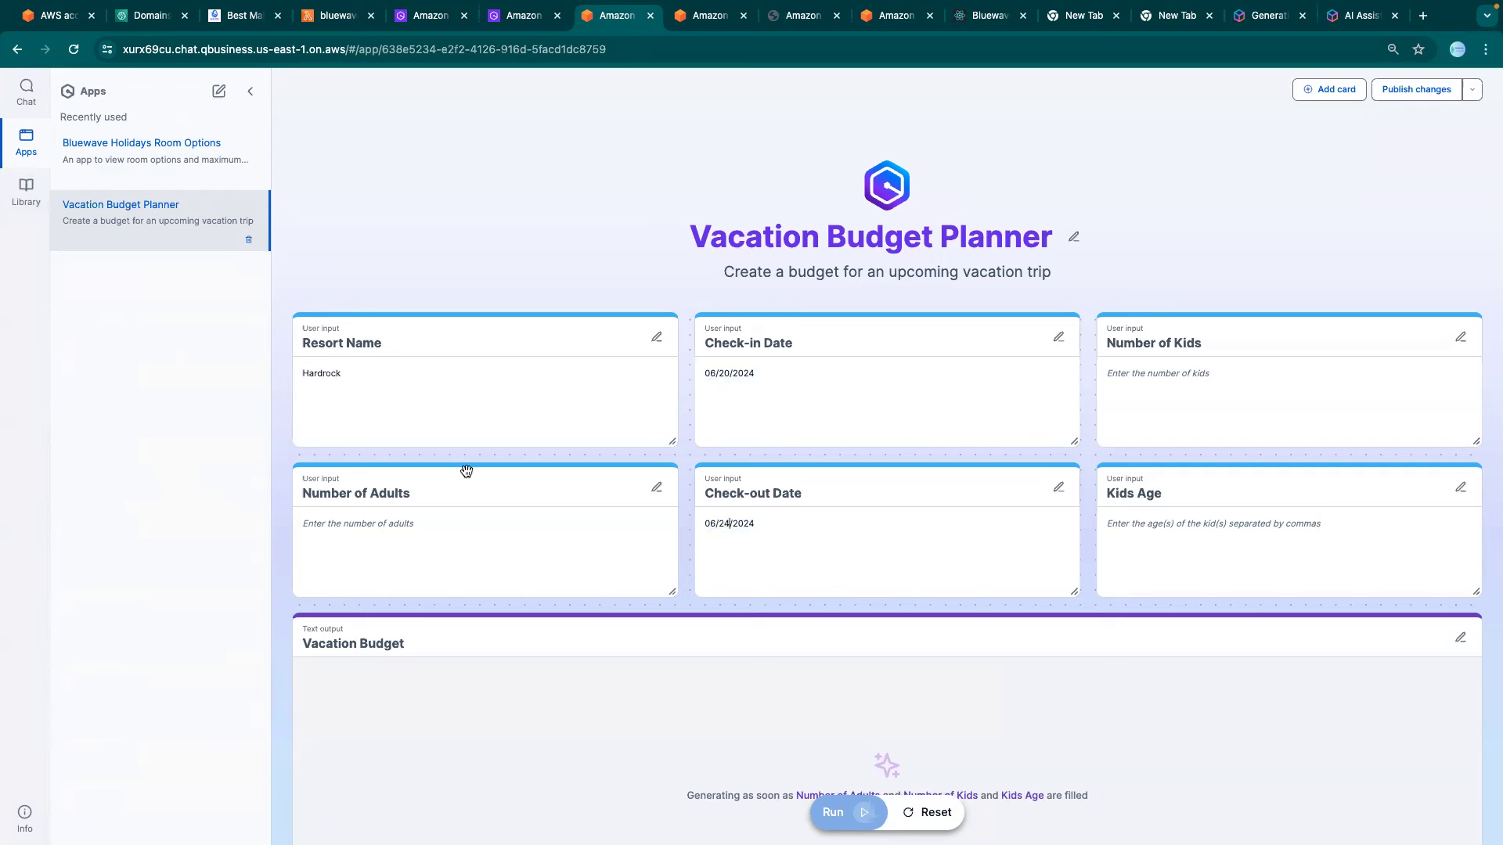
Set the number of adults to 2 and the number of kids to 1.
{"action": "left_click", "coordinate": [479, 520]}
{"action": "type", "text": "2"}
{"action": "type", "text": "1"}
Set the kids age to 6 and run the Vacation Budget Planner.
{"action": "left_click", "coordinate": [1158, 517]}
{"action": "type", "text": "2"}
{"action": "key", "text": "BackSpace"}
{"action": "type", "text": "3"}
{"action": "key", "text": "BackSpace"}
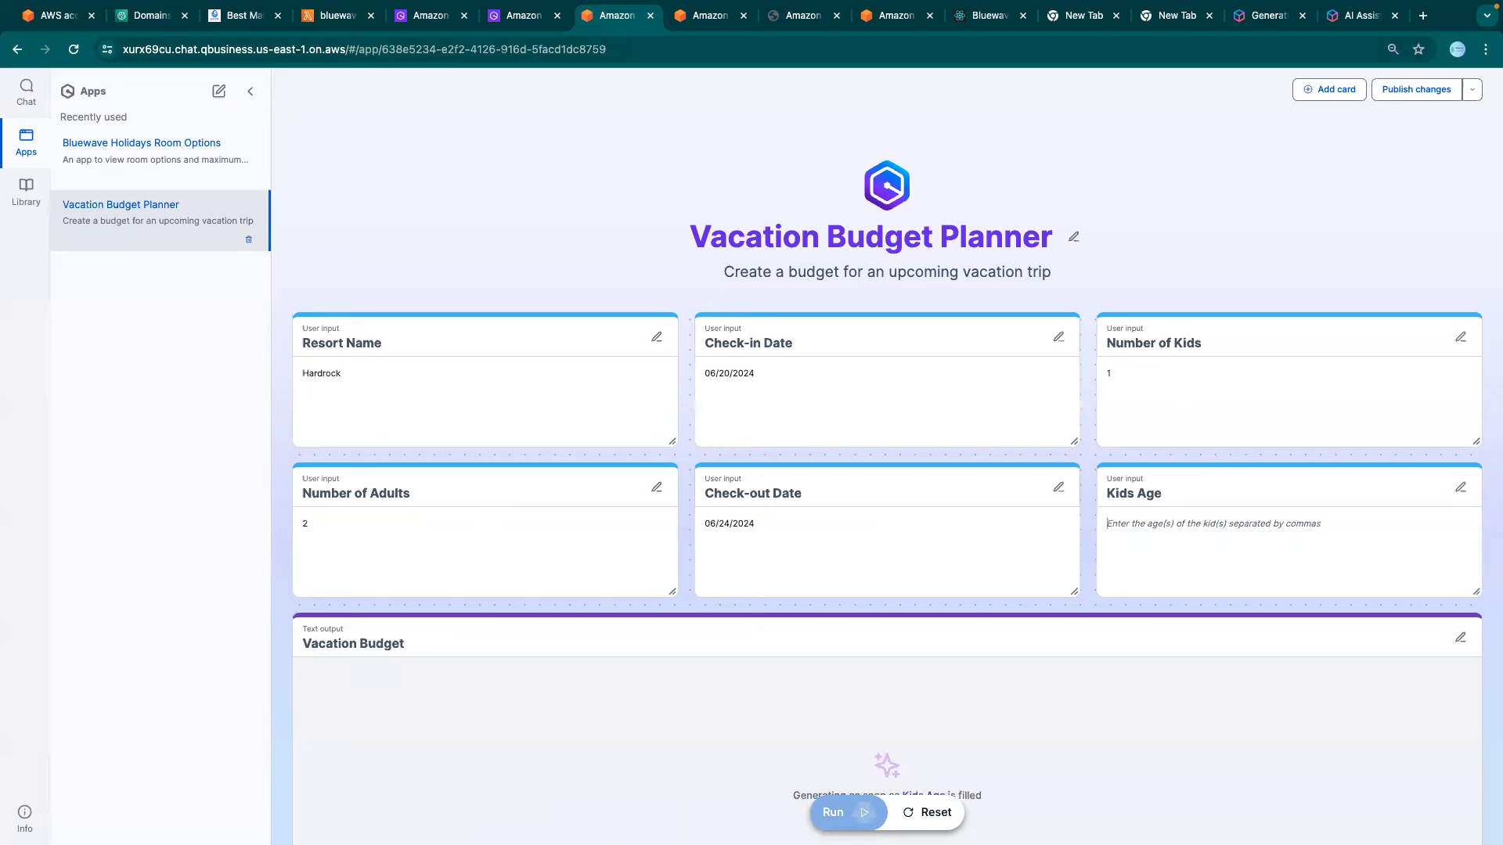
{"action": "type", "text": "6"}
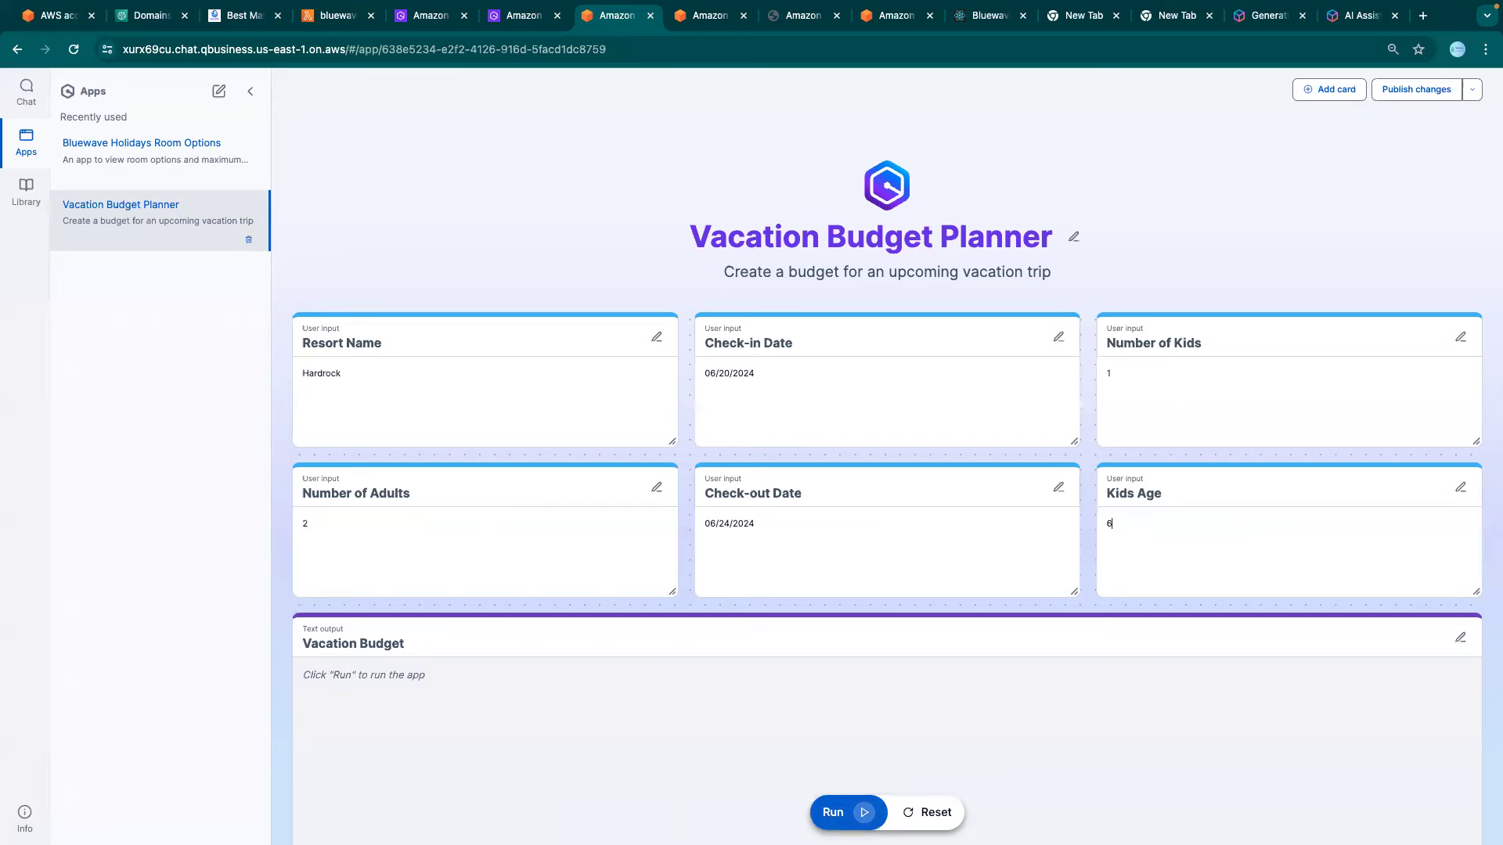
{"action": "left_click", "coordinate": [867, 814]}
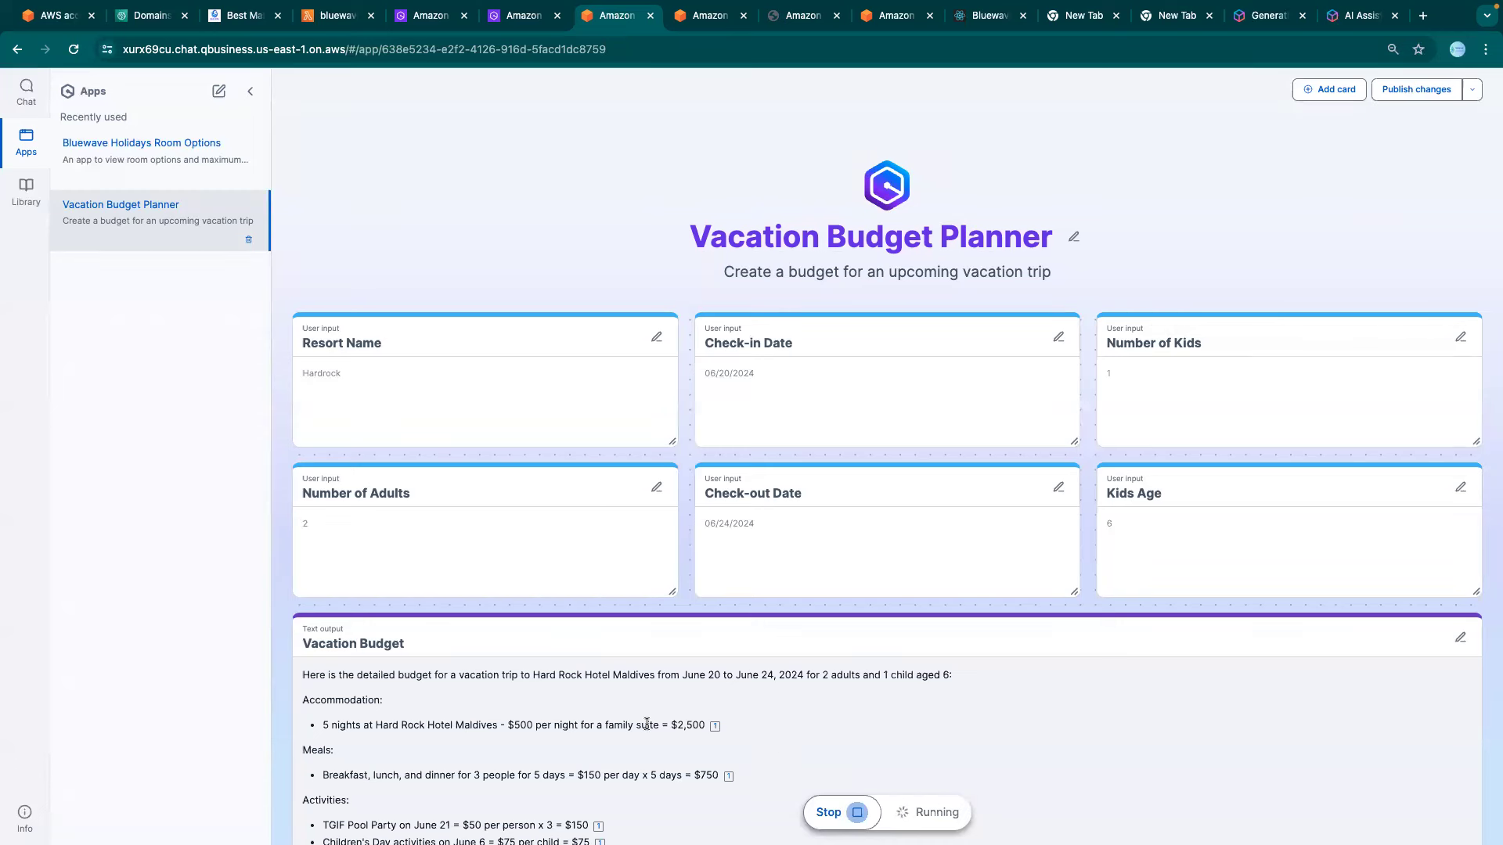
Highlight the accommodation, meal and activity costs and the total cost in the Vacation Budget output.
{"action": "left_click_drag", "start_coordinate": [670, 725], "coordinate": [706, 726]}
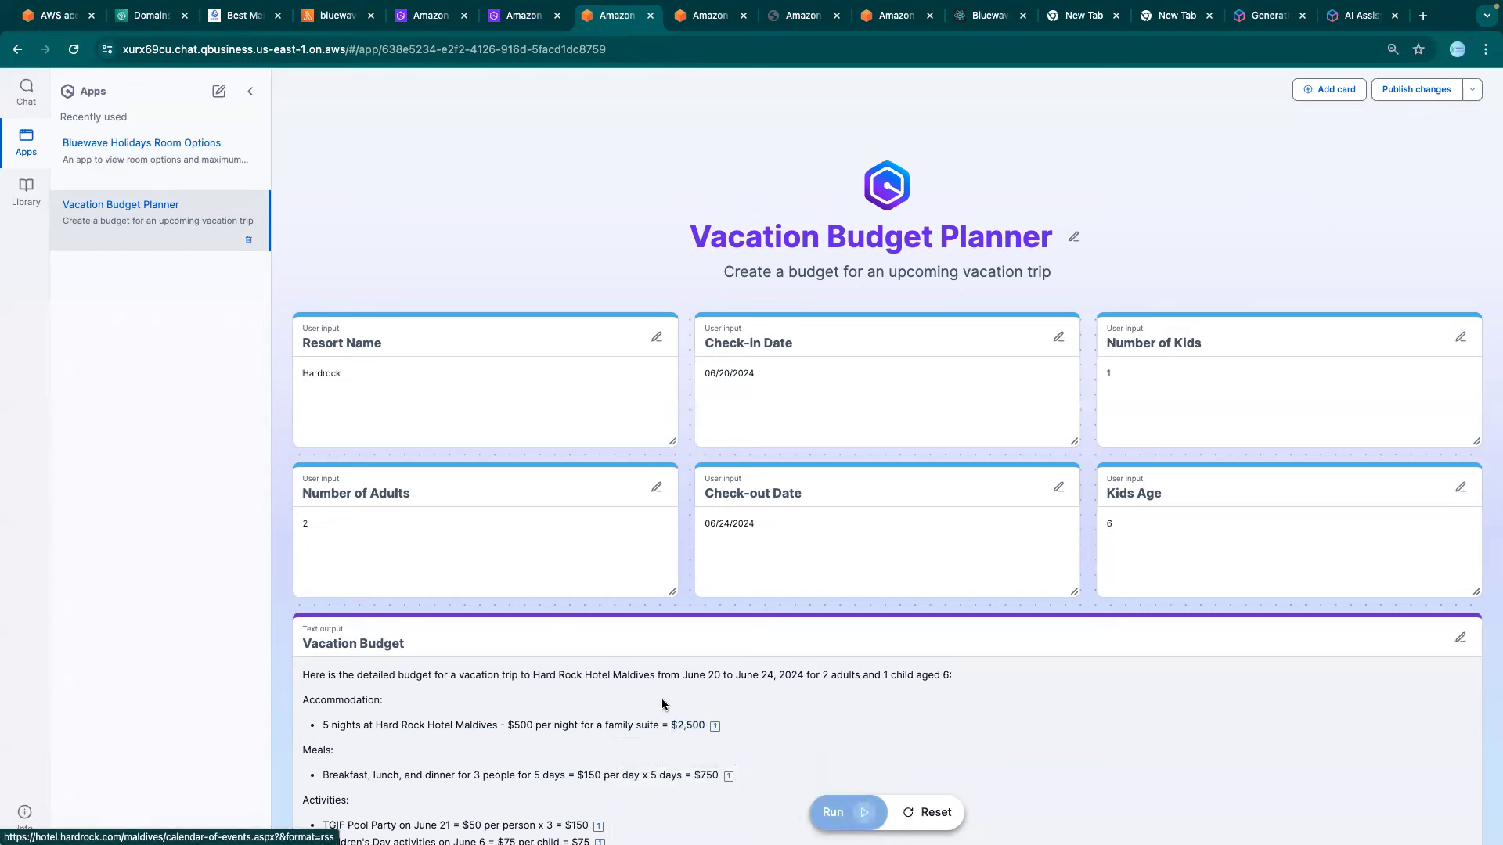
{"action": "left_click_drag", "start_coordinate": [321, 725], "coordinate": [612, 828]}
{"action": "left_click_drag", "start_coordinate": [392, 441], "coordinate": [302, 443]}
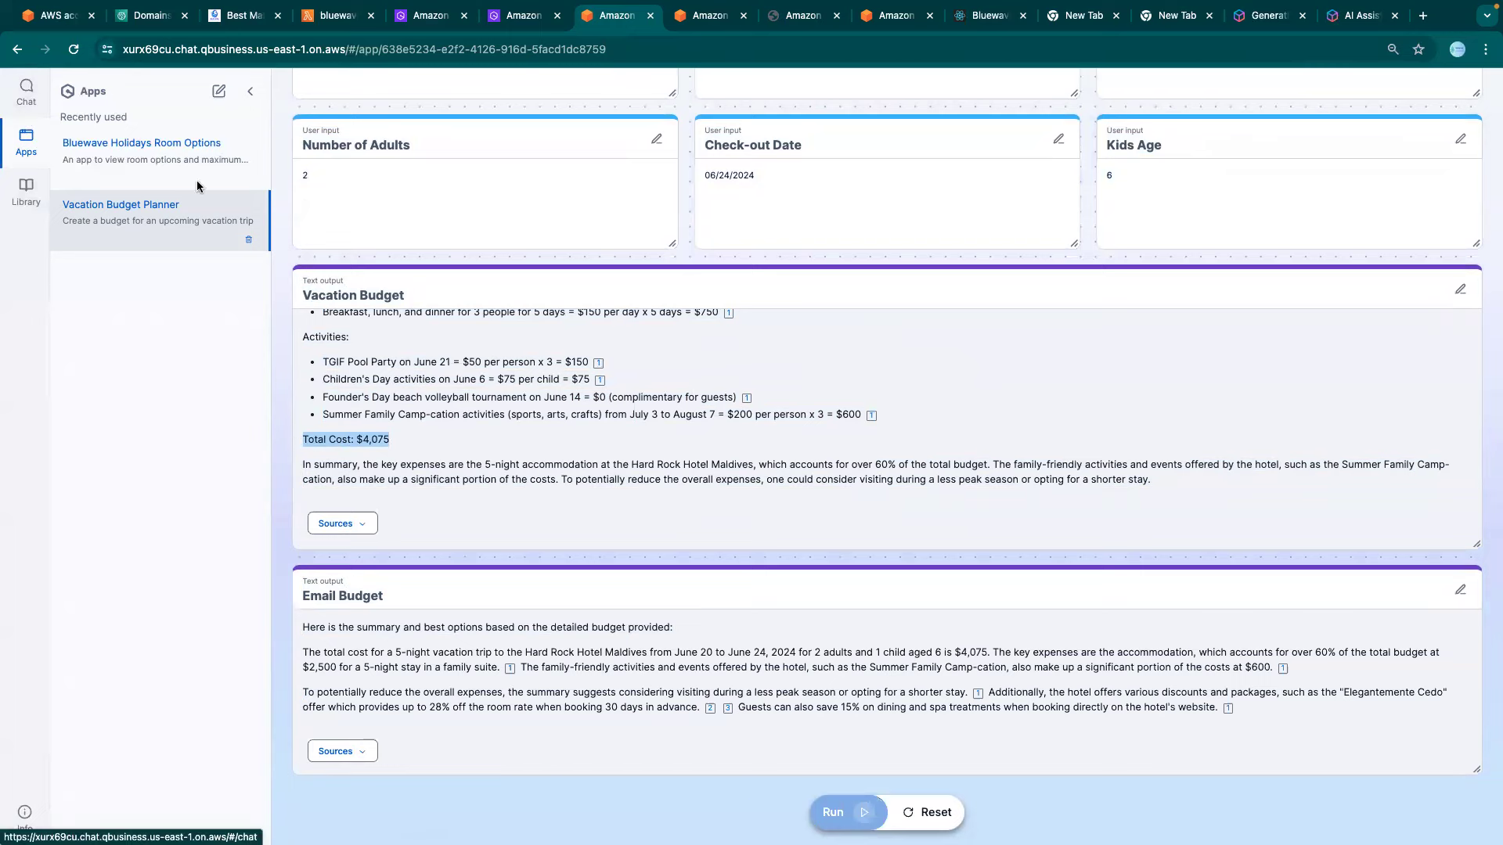
{"action": "left_click_drag", "start_coordinate": [453, 459], "coordinate": [470, 74]}
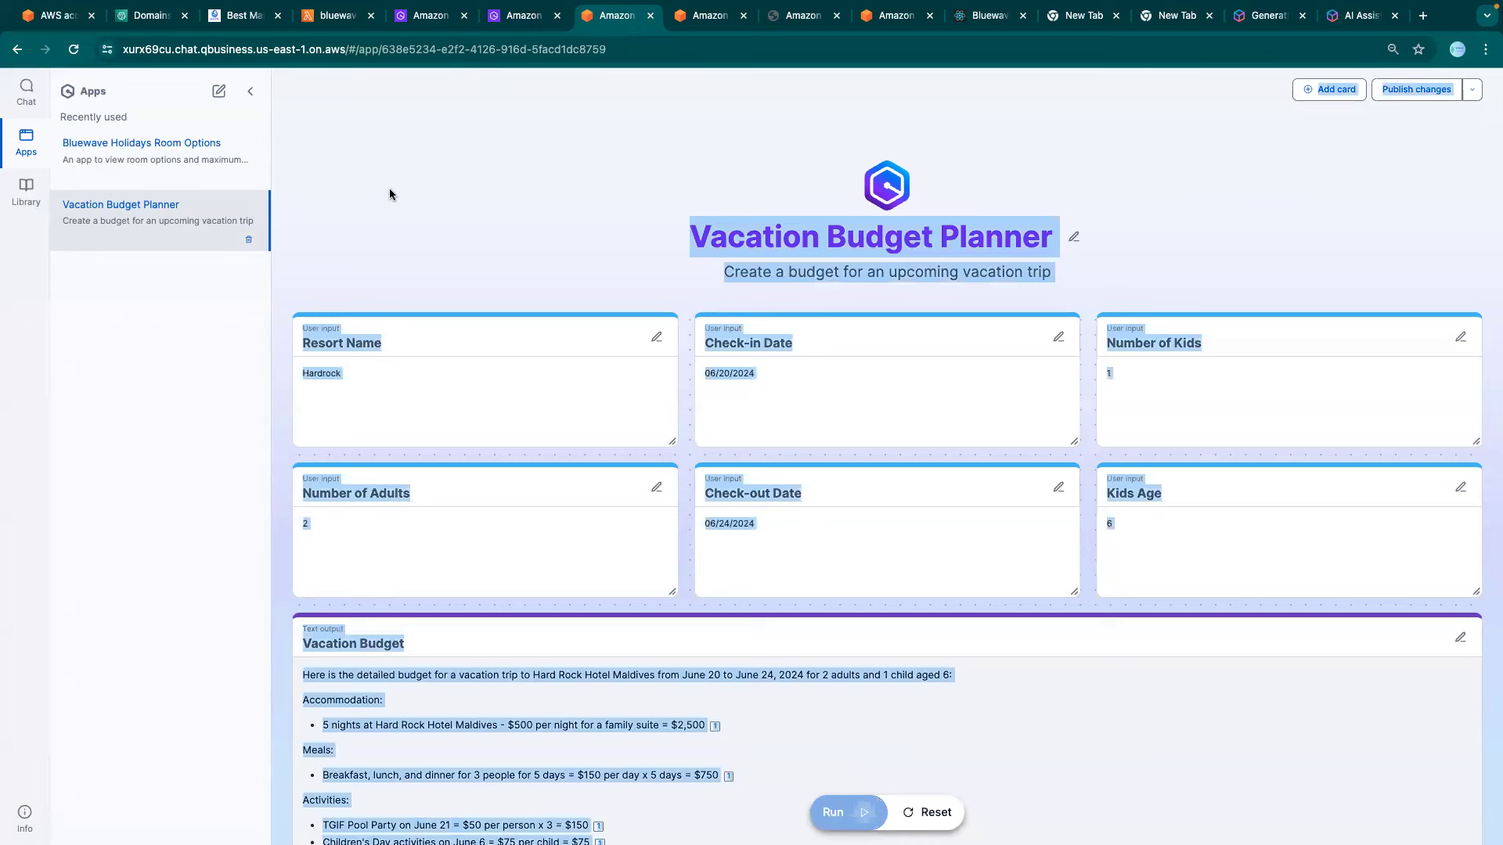
Return to the chat and draft the prompt "what would be a expensive room".
{"action": "left_click", "coordinate": [28, 108]}
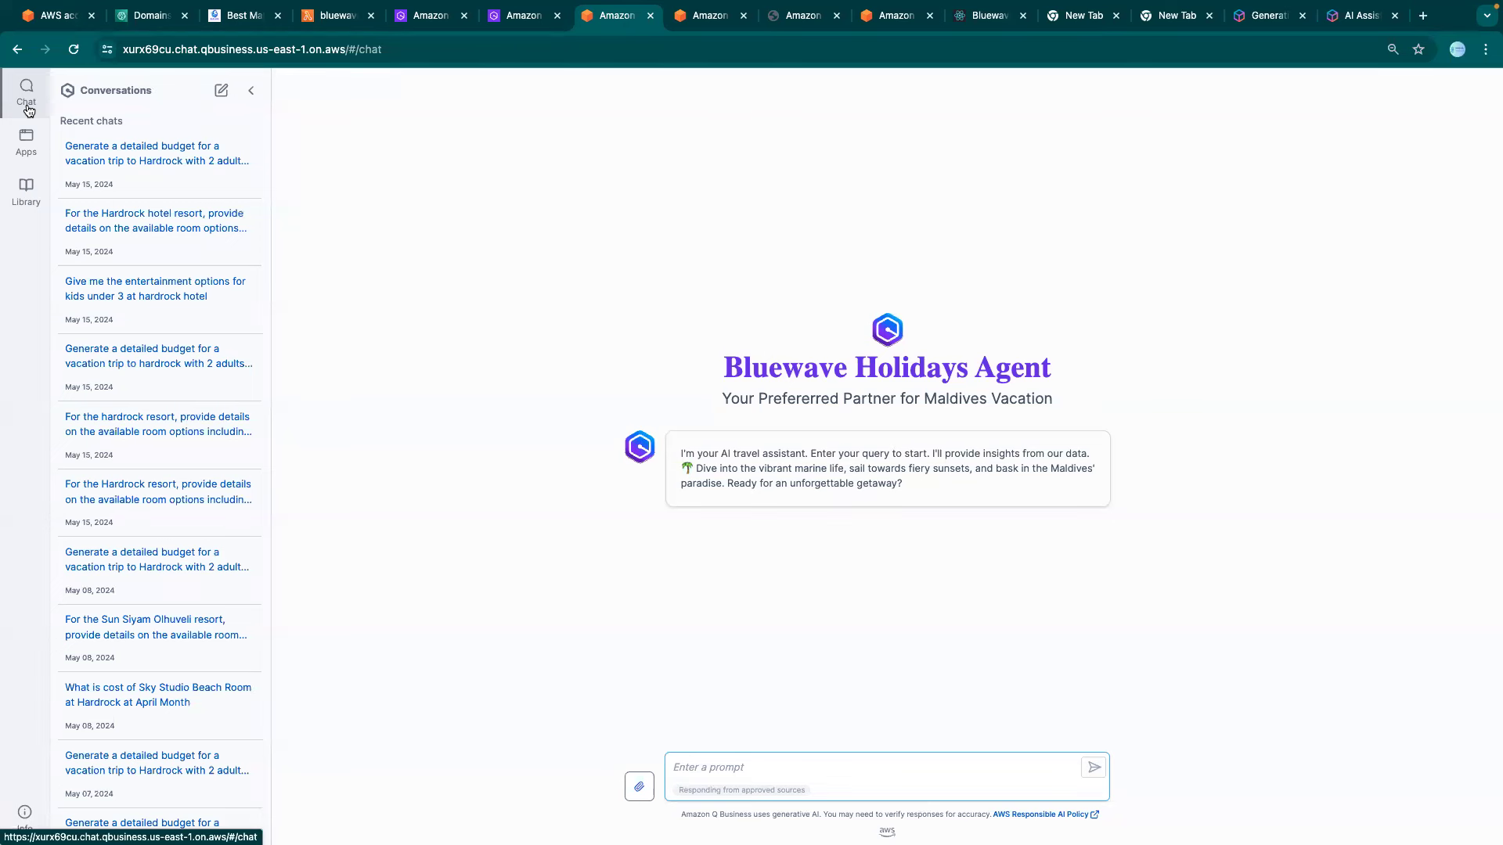
{"action": "left_click", "coordinate": [26, 141]}
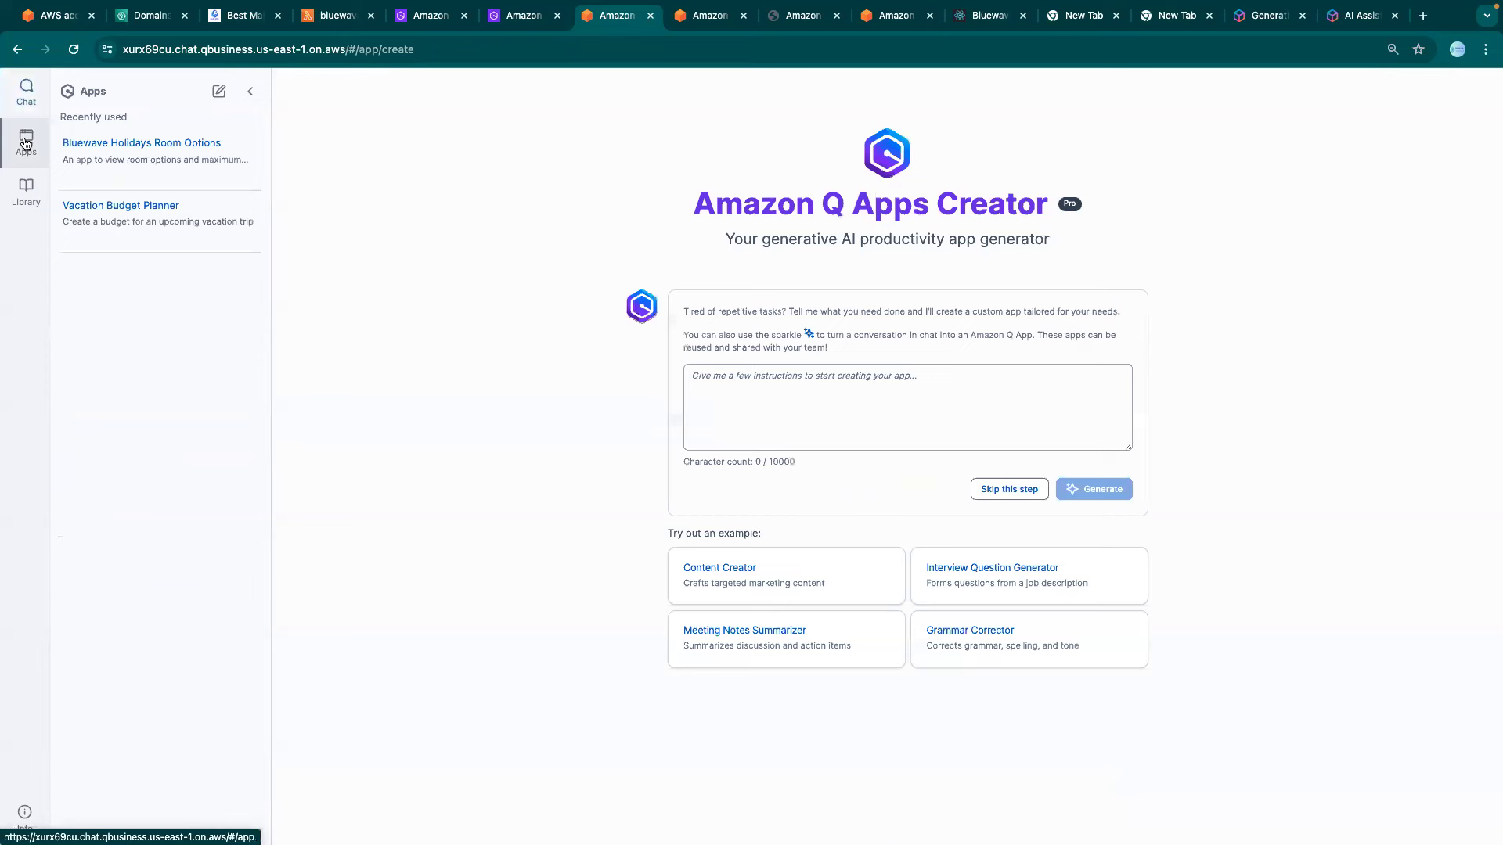
{"action": "left_click", "coordinate": [25, 90]}
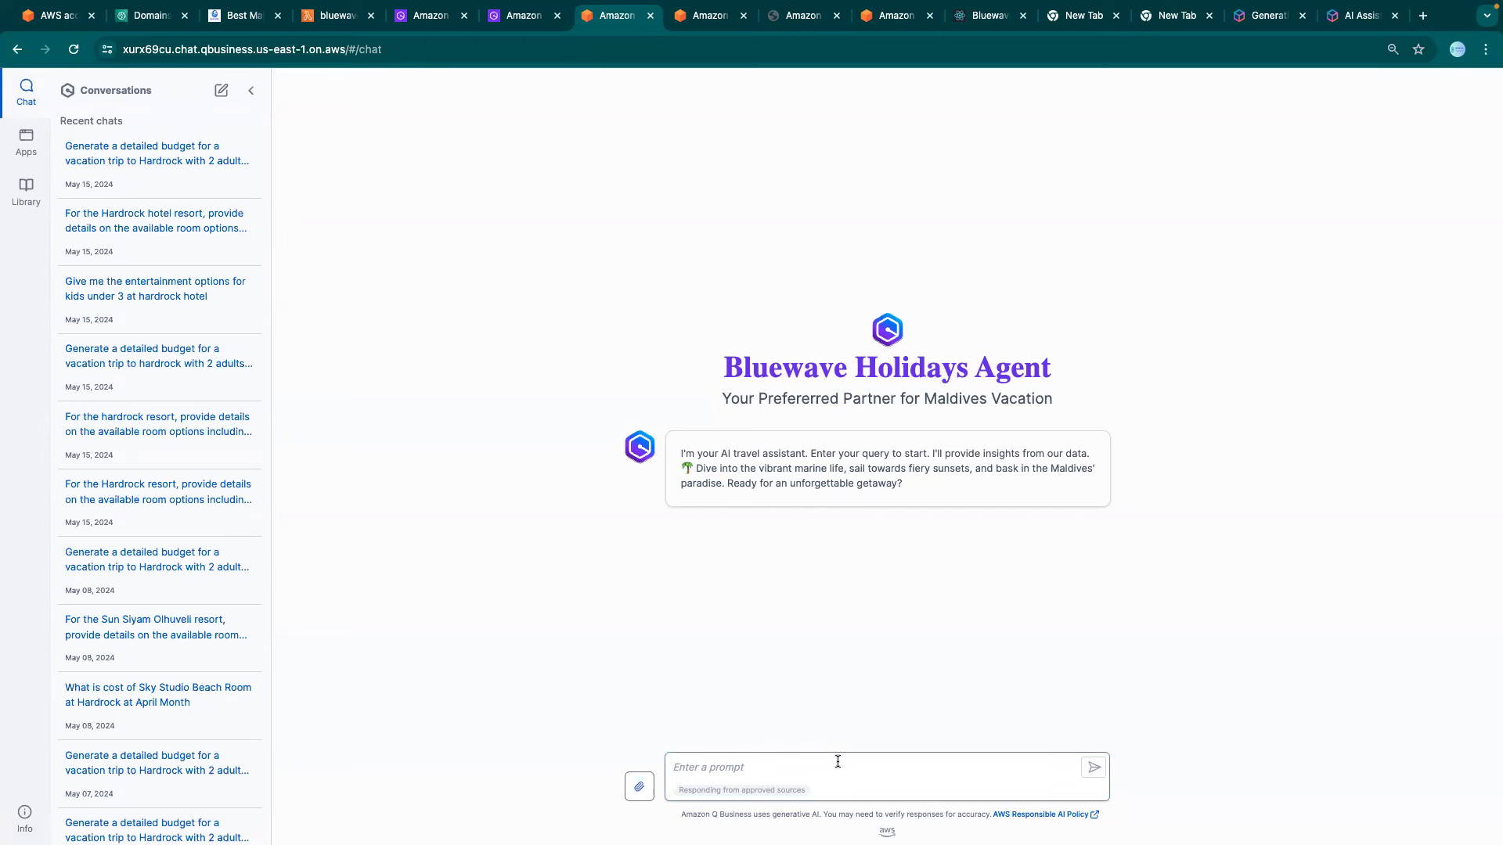
{"action": "type", "text": "what would be a expen"}
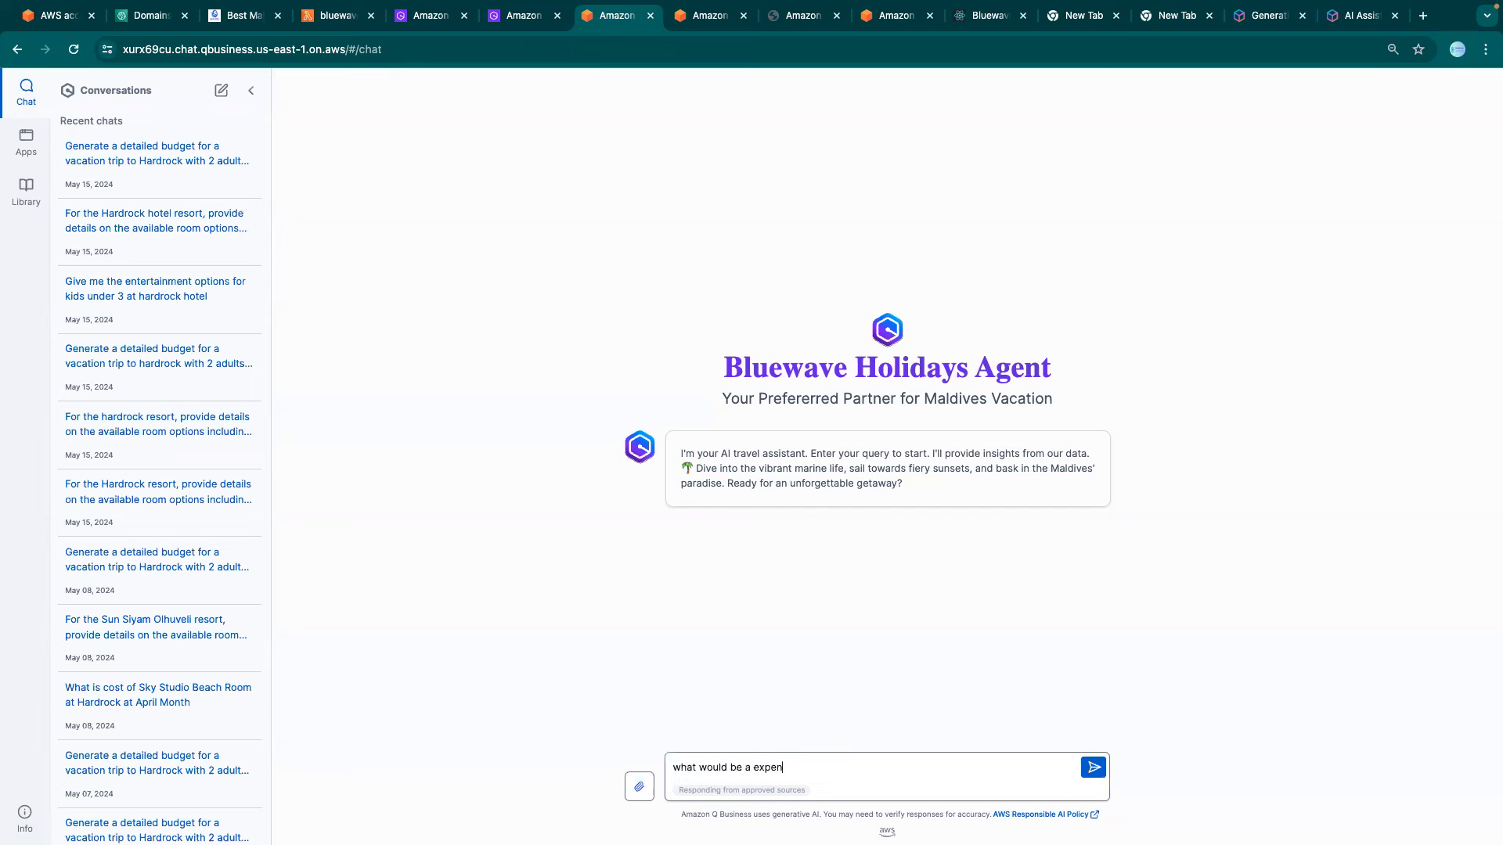
{"action": "type", "text": "sive room"}
Reword the draft prompt to read "Give me three expensive room".
{"action": "left_click_drag", "start_coordinate": [721, 768], "coordinate": [635, 775]}
{"action": "type", "text": "Guive"}
{"action": "key", "text": "BackSpace"}
{"action": "key", "text": "BackSpace"}
{"action": "key", "text": "BackSpace"}
{"action": "key", "text": "BackSpace"}
{"action": "type", "text": "ive me three"}
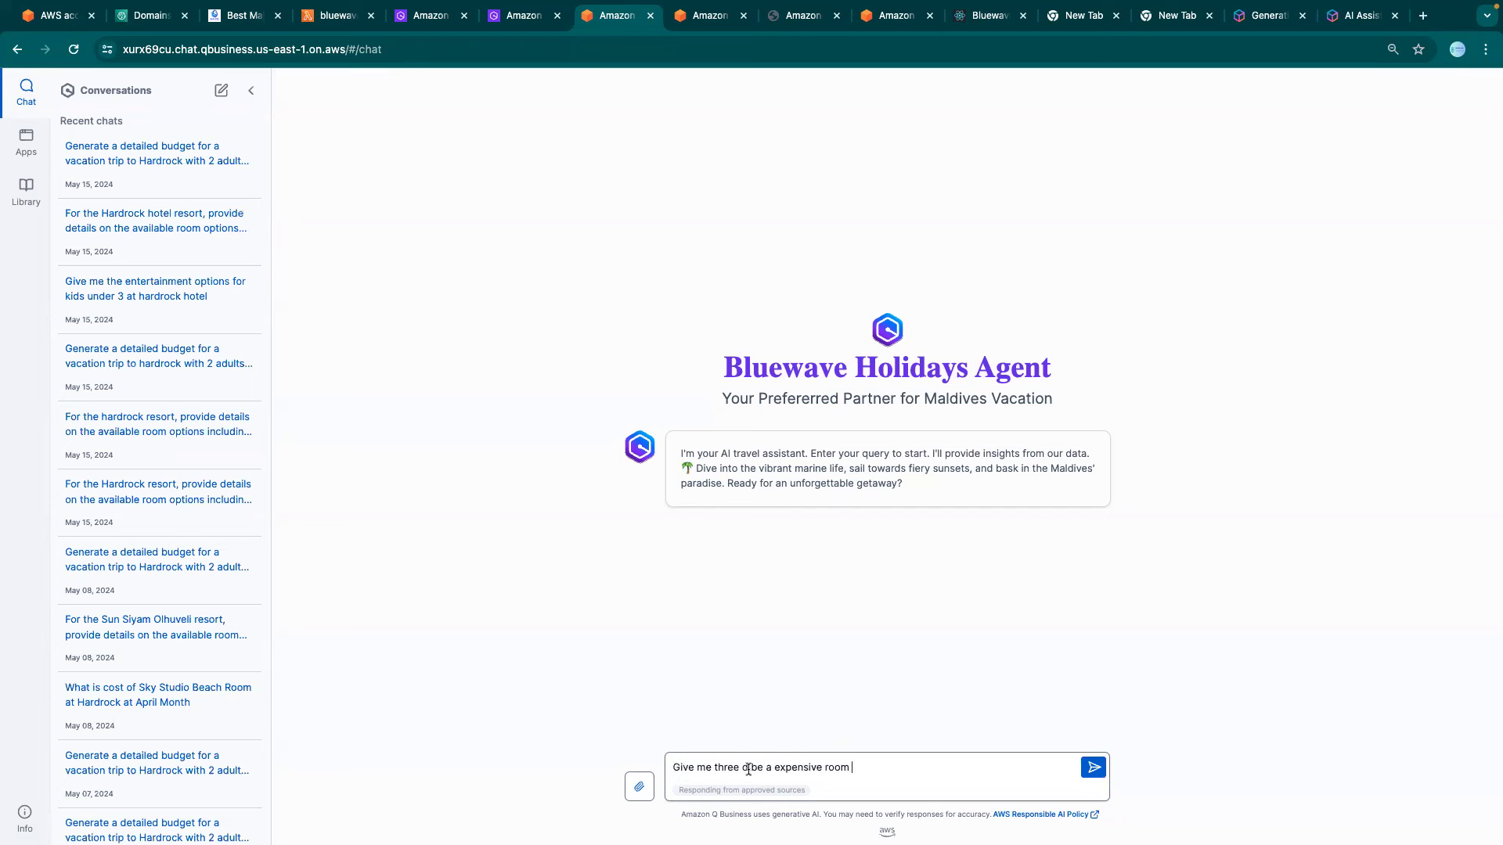
{"action": "left_click", "coordinate": [747, 767]}
{"action": "key", "text": "BackSpace"}
{"action": "key", "text": "BackSpace"}
{"action": "left_click_drag", "start_coordinate": [766, 768], "coordinate": [742, 768]}
{"action": "key", "text": "BackSpace"}
Complete the prompt with "across all resorts with pricing for a night", send it and review the answer's sources.
{"action": "left_click", "coordinate": [834, 765]}
{"action": "type", "text": "across all resorts with pricing "}
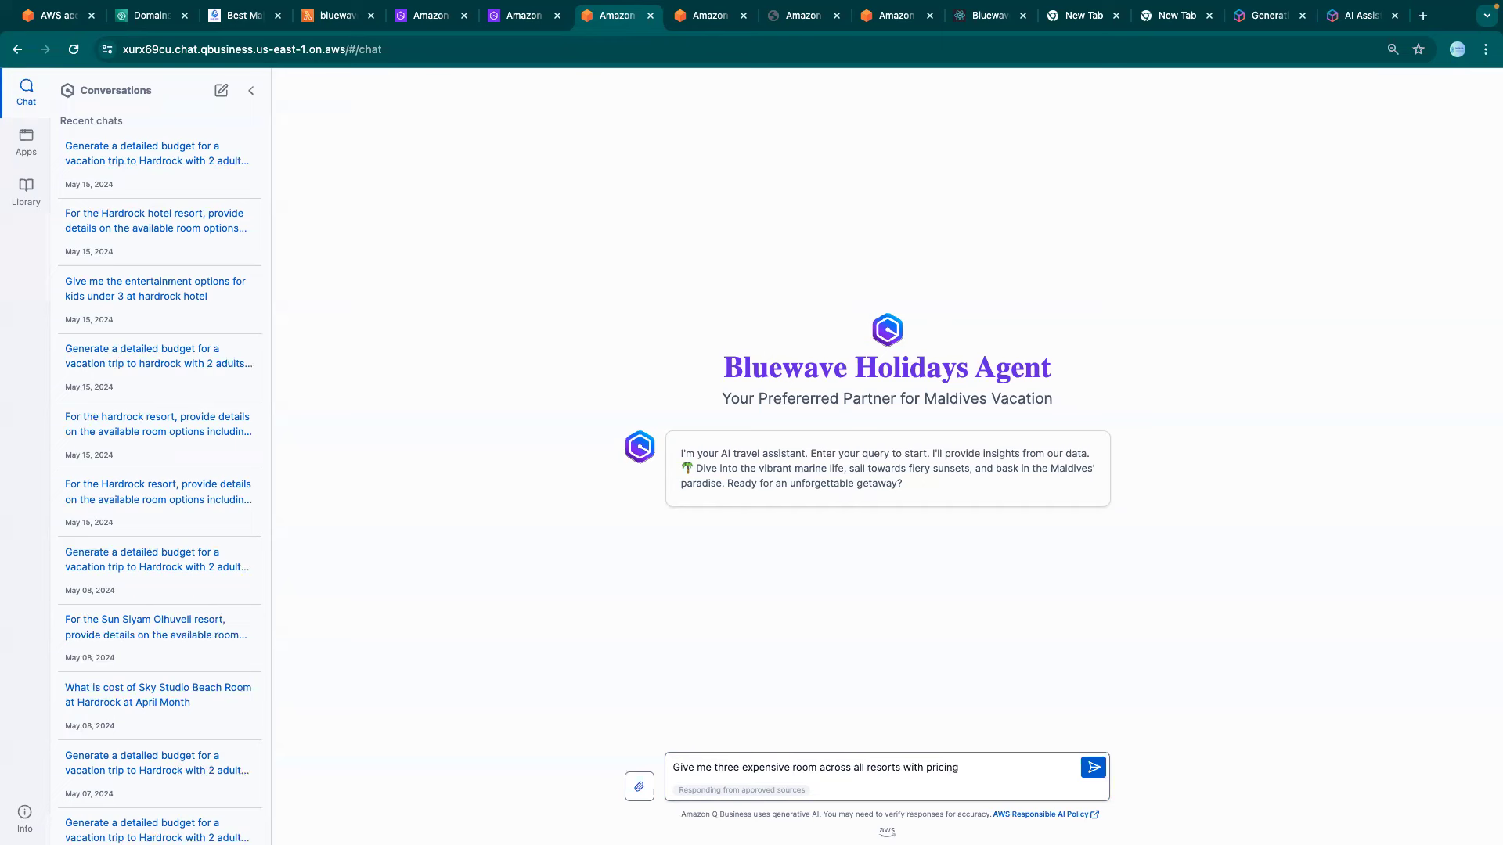
{"action": "type", "text": "for a night"}
{"action": "key", "text": "Return"}
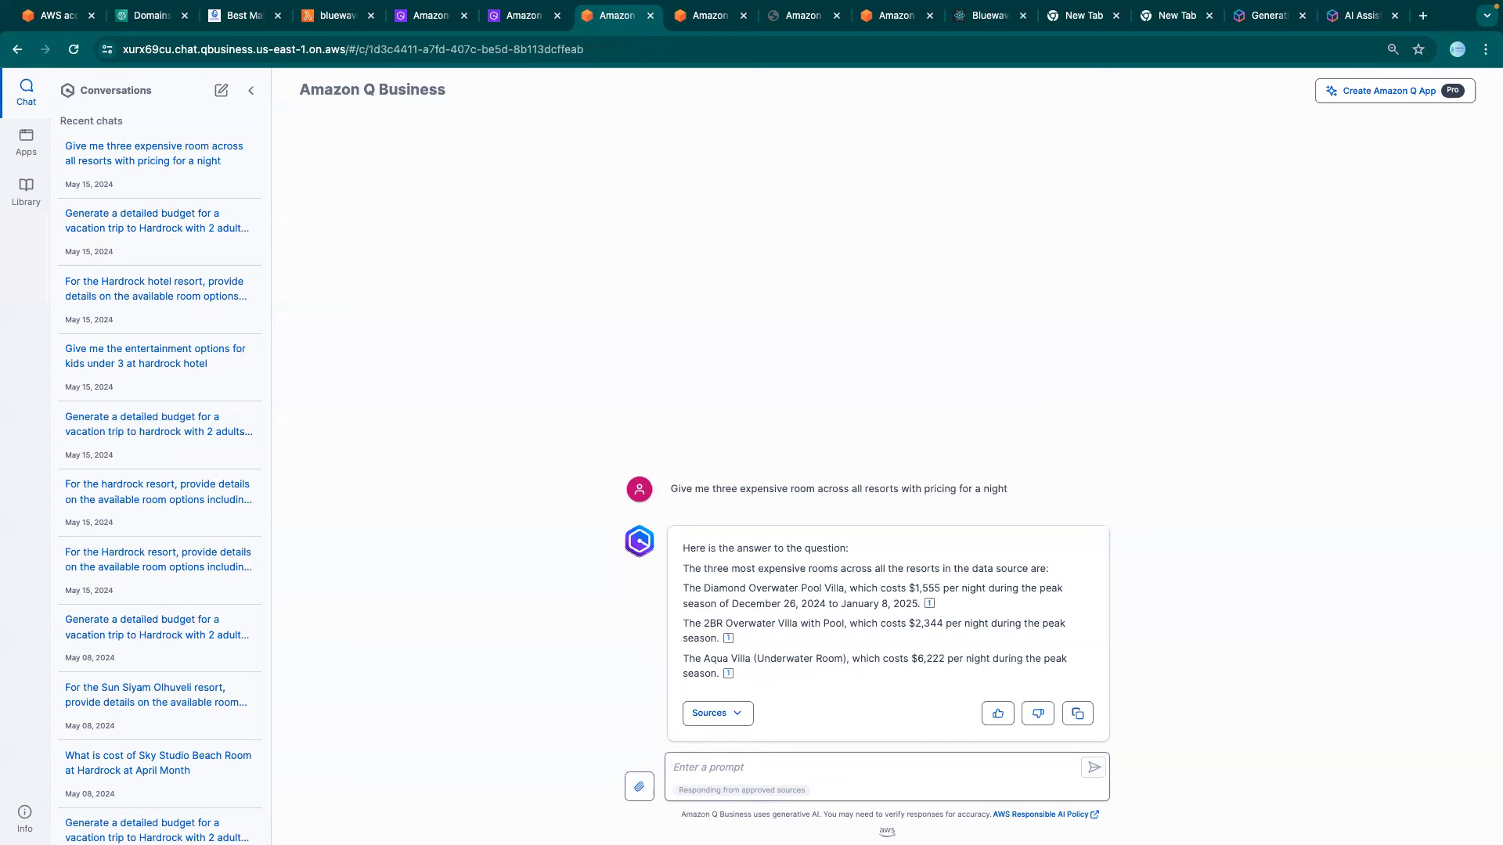
{"action": "mouse_move", "coordinate": [931, 605]}
{"action": "left_click", "coordinate": [31, 145]}
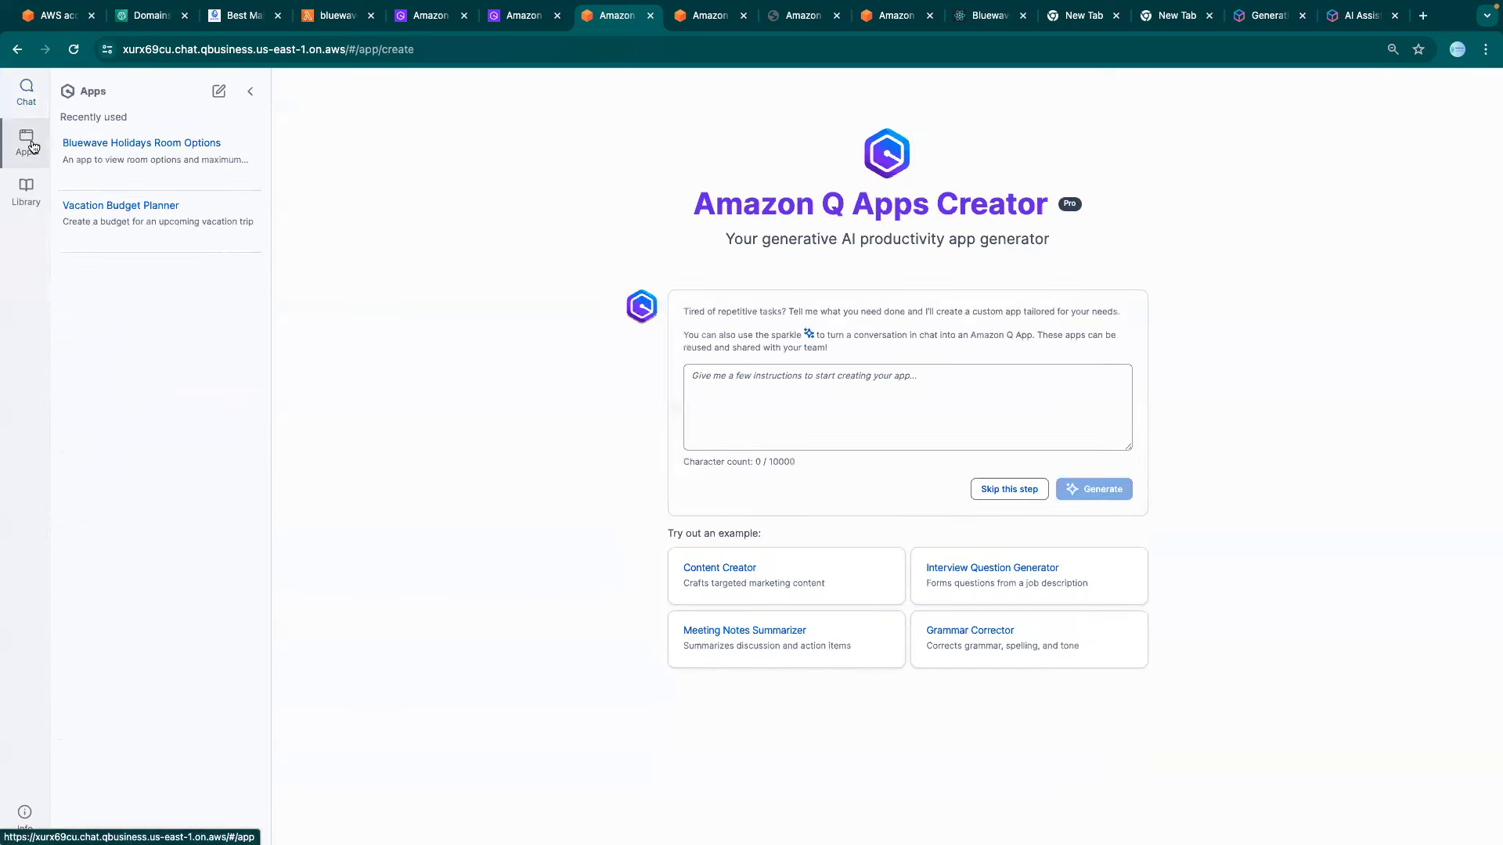
{"action": "left_click", "coordinate": [31, 97]}
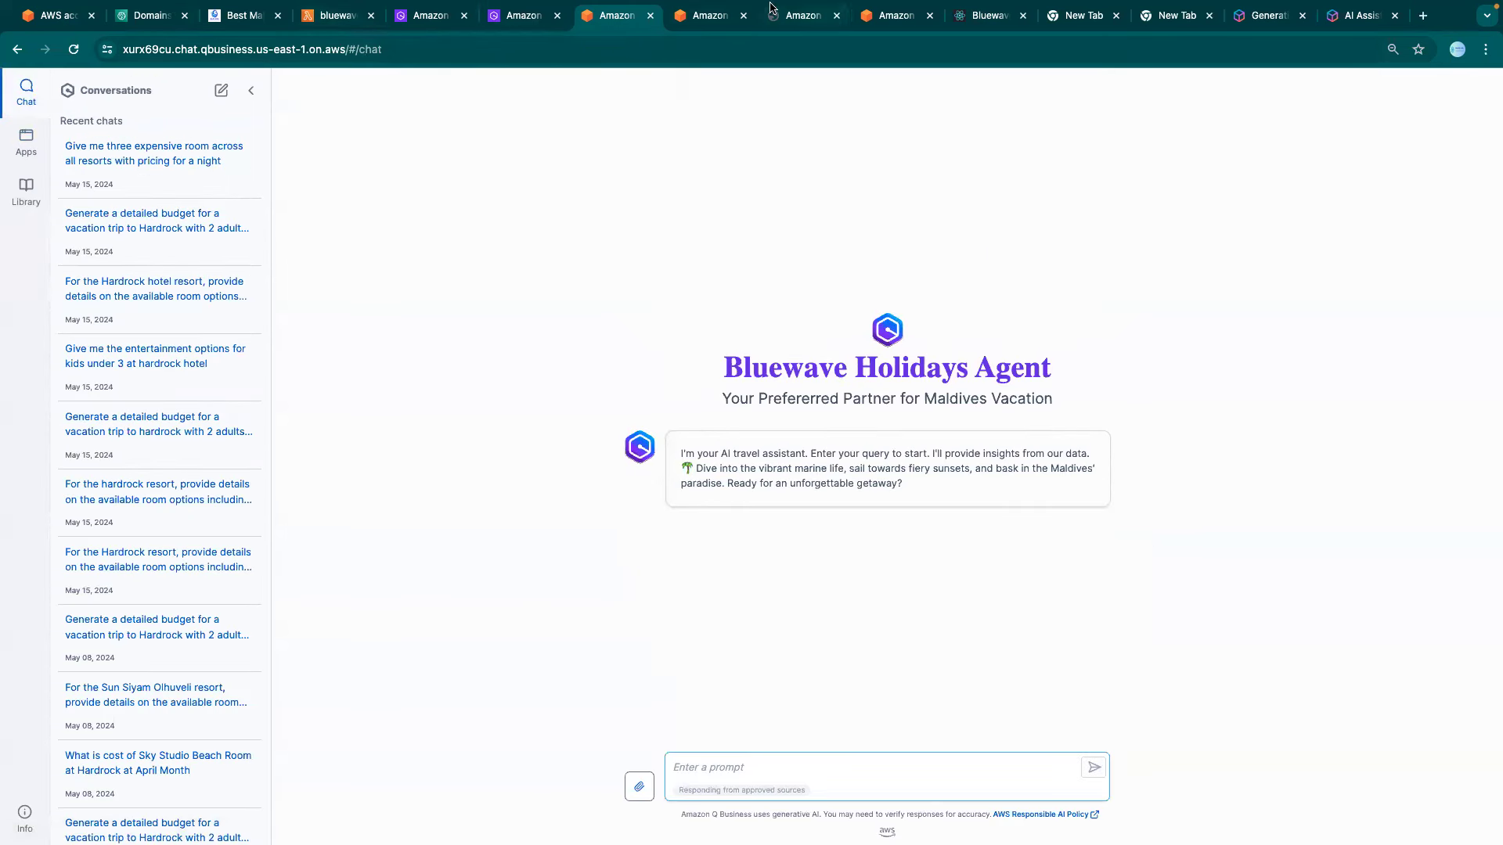
{"action": "left_click", "coordinate": [243, 12]}
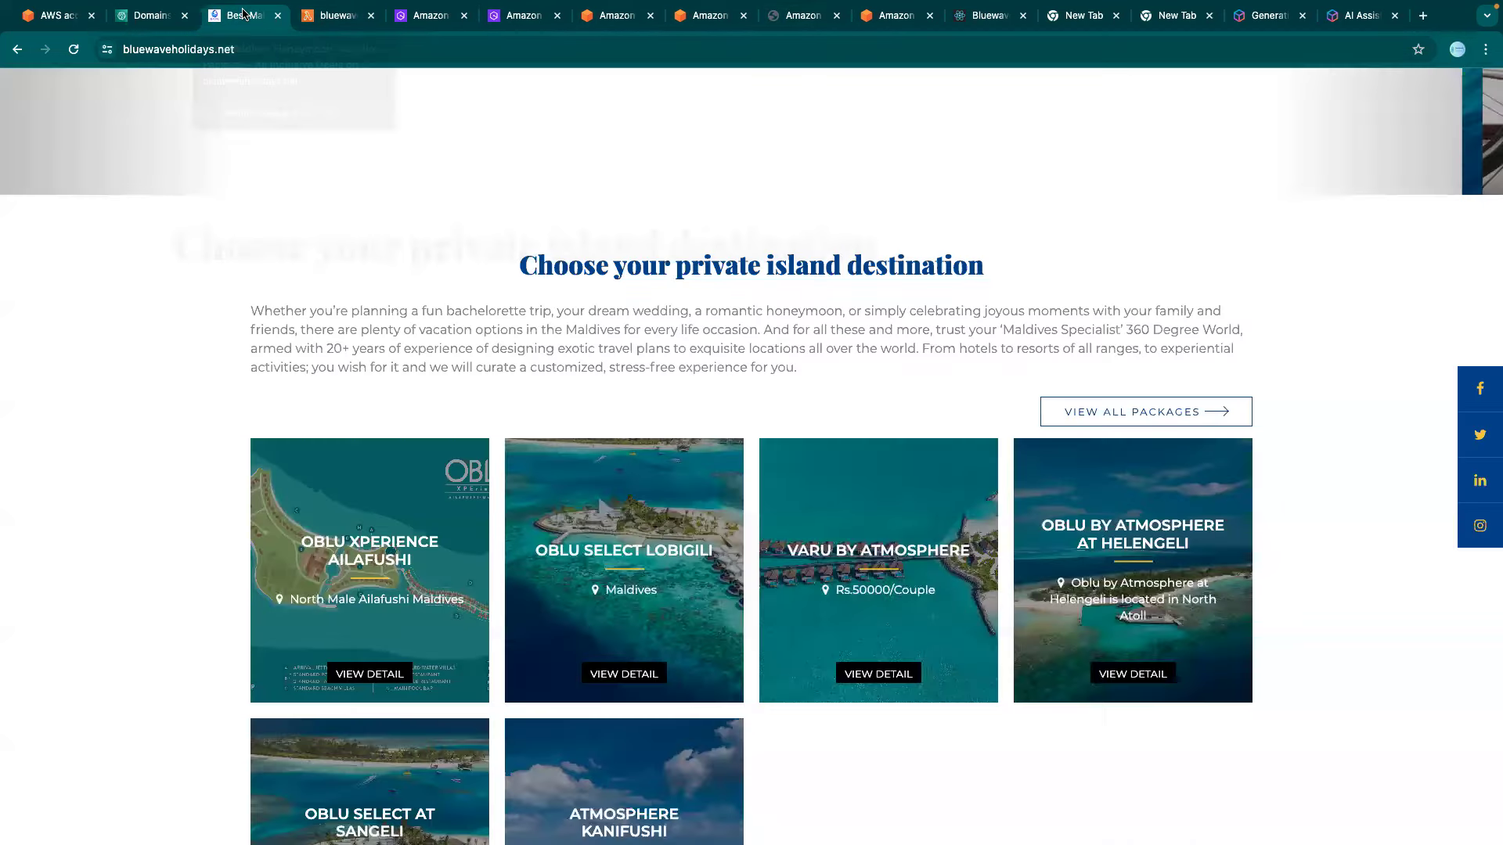
{"action": "left_click", "coordinate": [329, 11]}
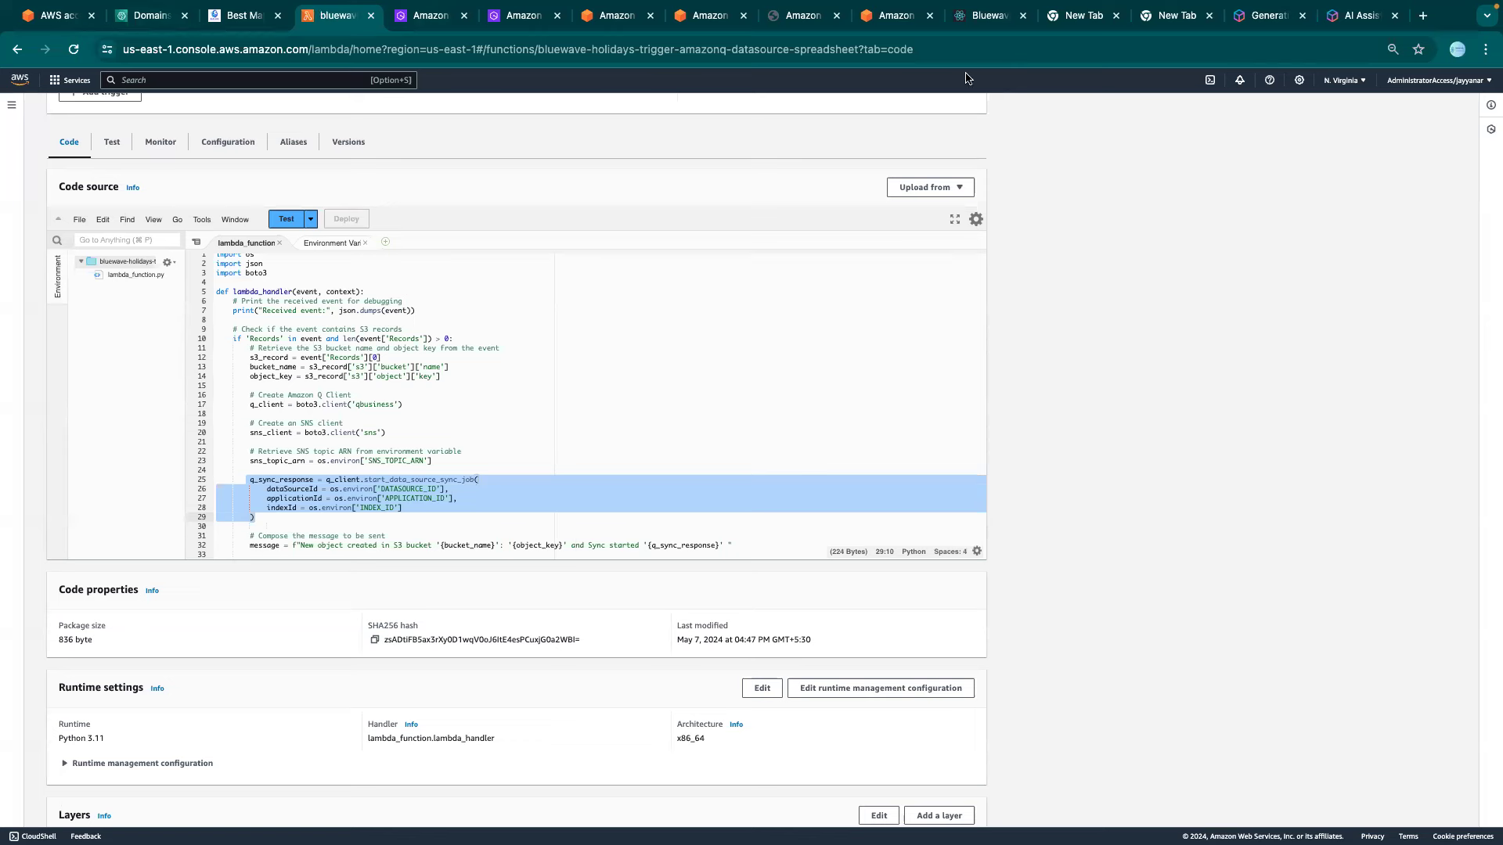
Switch to the presentation in Acrobat Reader and go back to the Architecture slide.
{"action": "key", "text": "super+Tab"}
{"action": "key", "text": "super+Tab"}
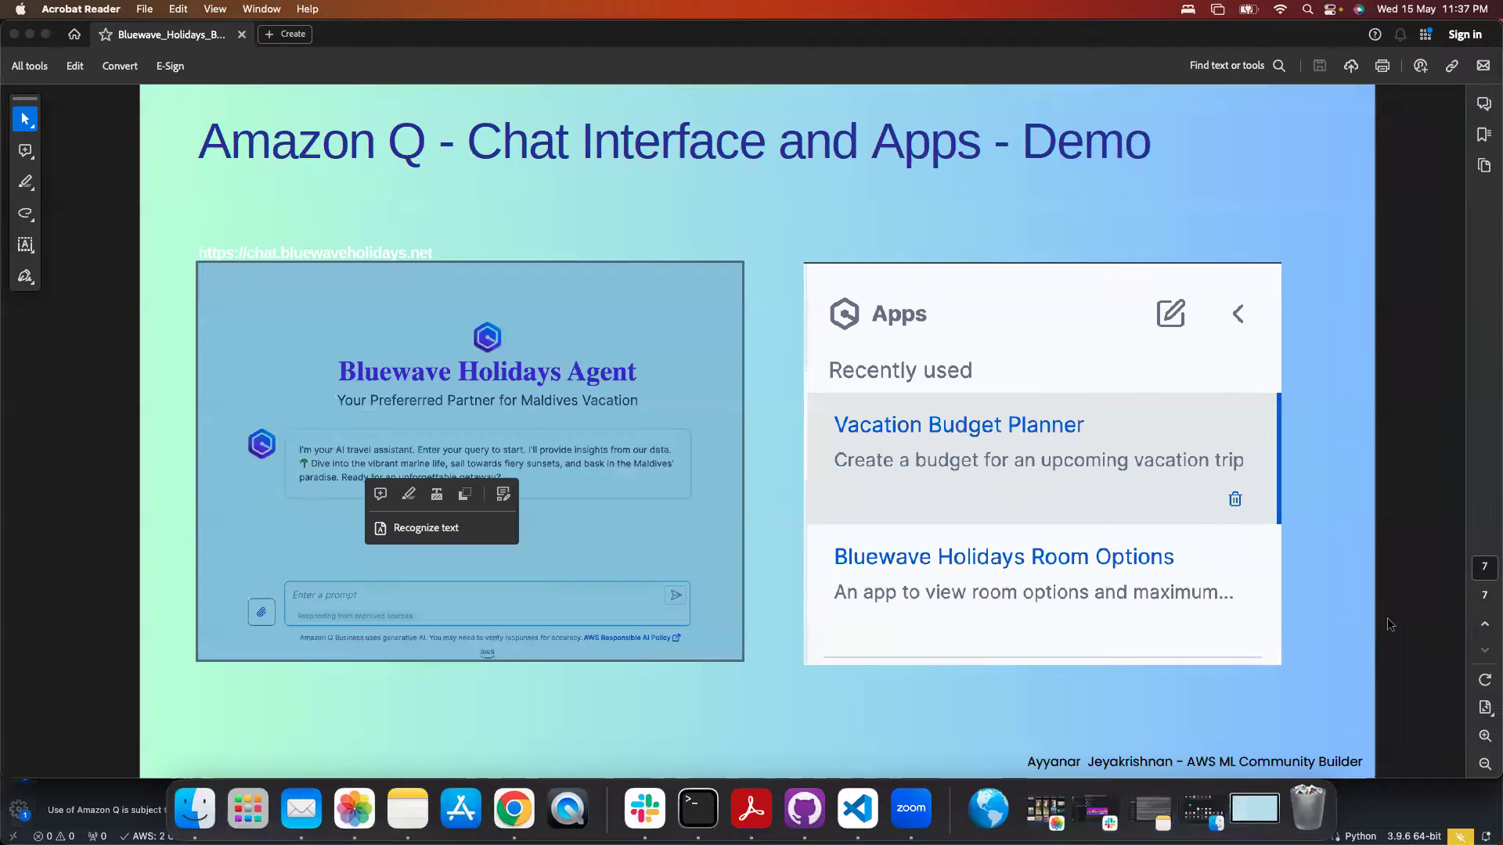
{"action": "left_click", "coordinate": [1485, 624]}
{"action": "left_click", "coordinate": [1484, 625]}
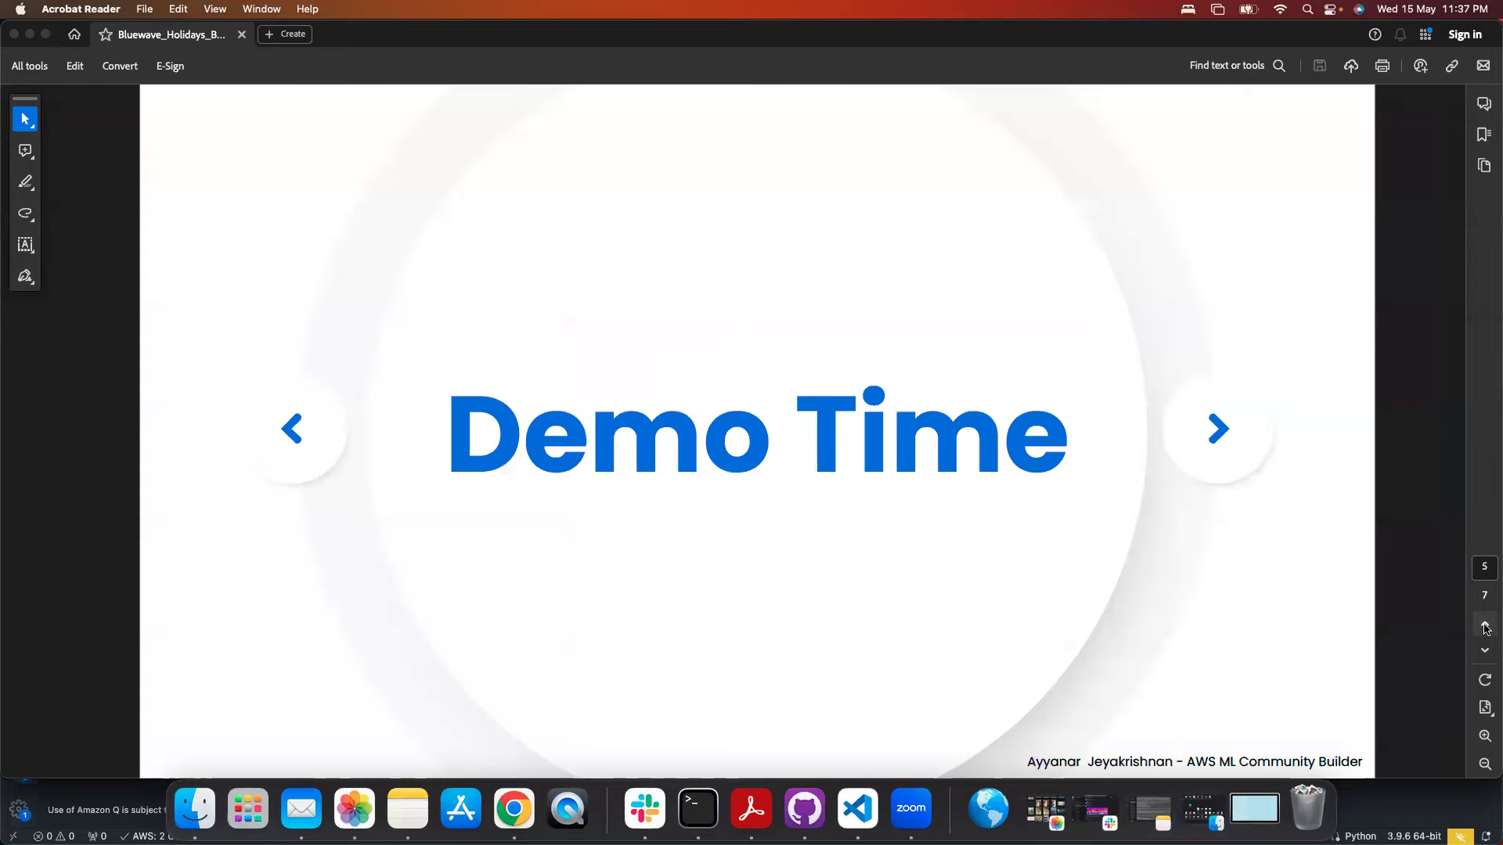
{"action": "left_click", "coordinate": [1485, 625]}
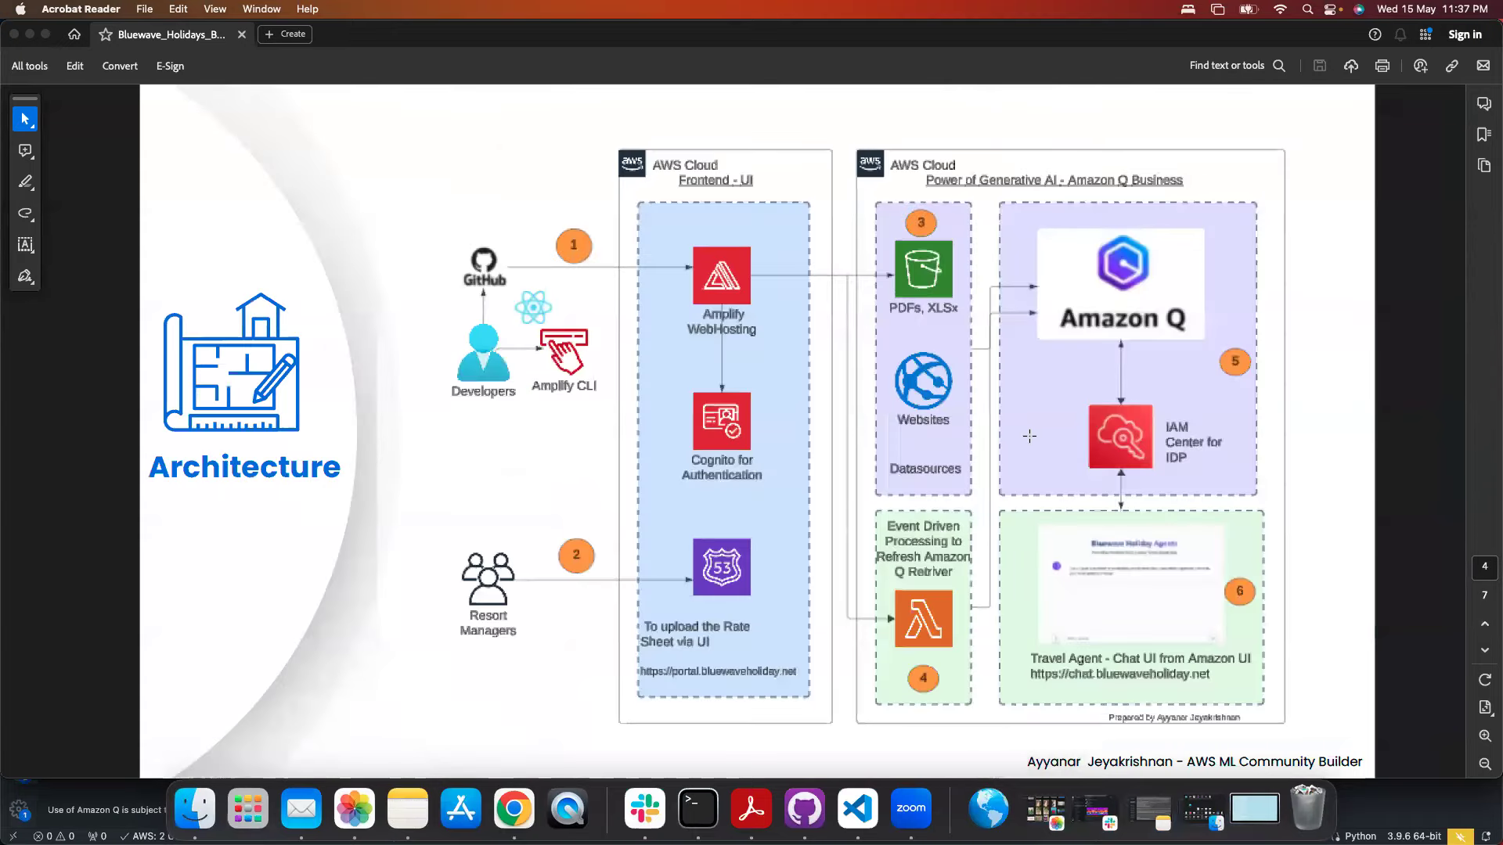
Switch back to Chrome, enter github.com in an empty browser tab and look through the suggested addresses.
{"action": "left_click", "coordinate": [514, 809]}
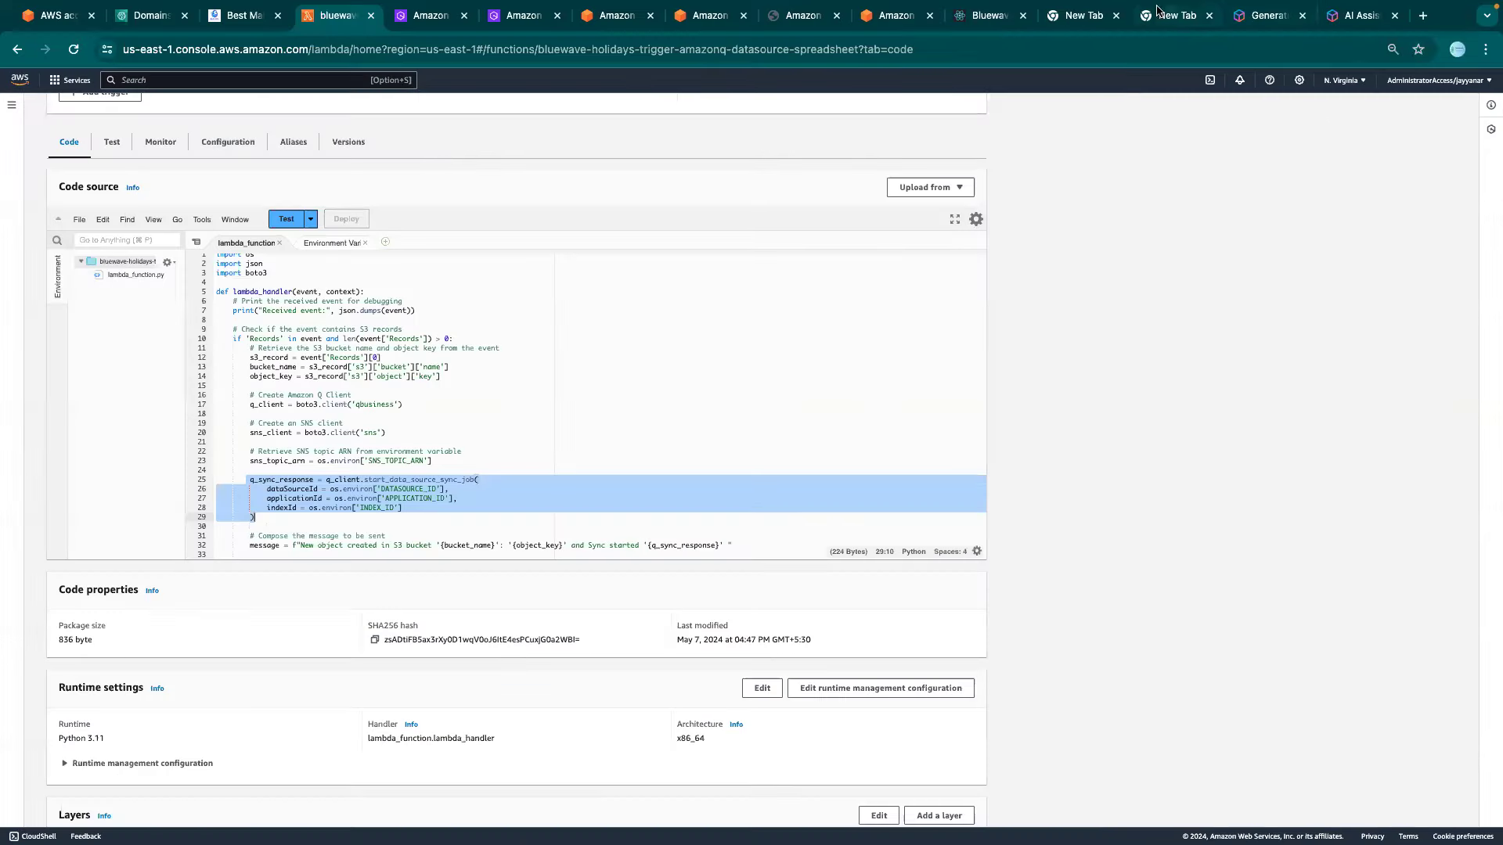
{"action": "left_click", "coordinate": [1160, 15]}
{"action": "type", "text": "github.com"}
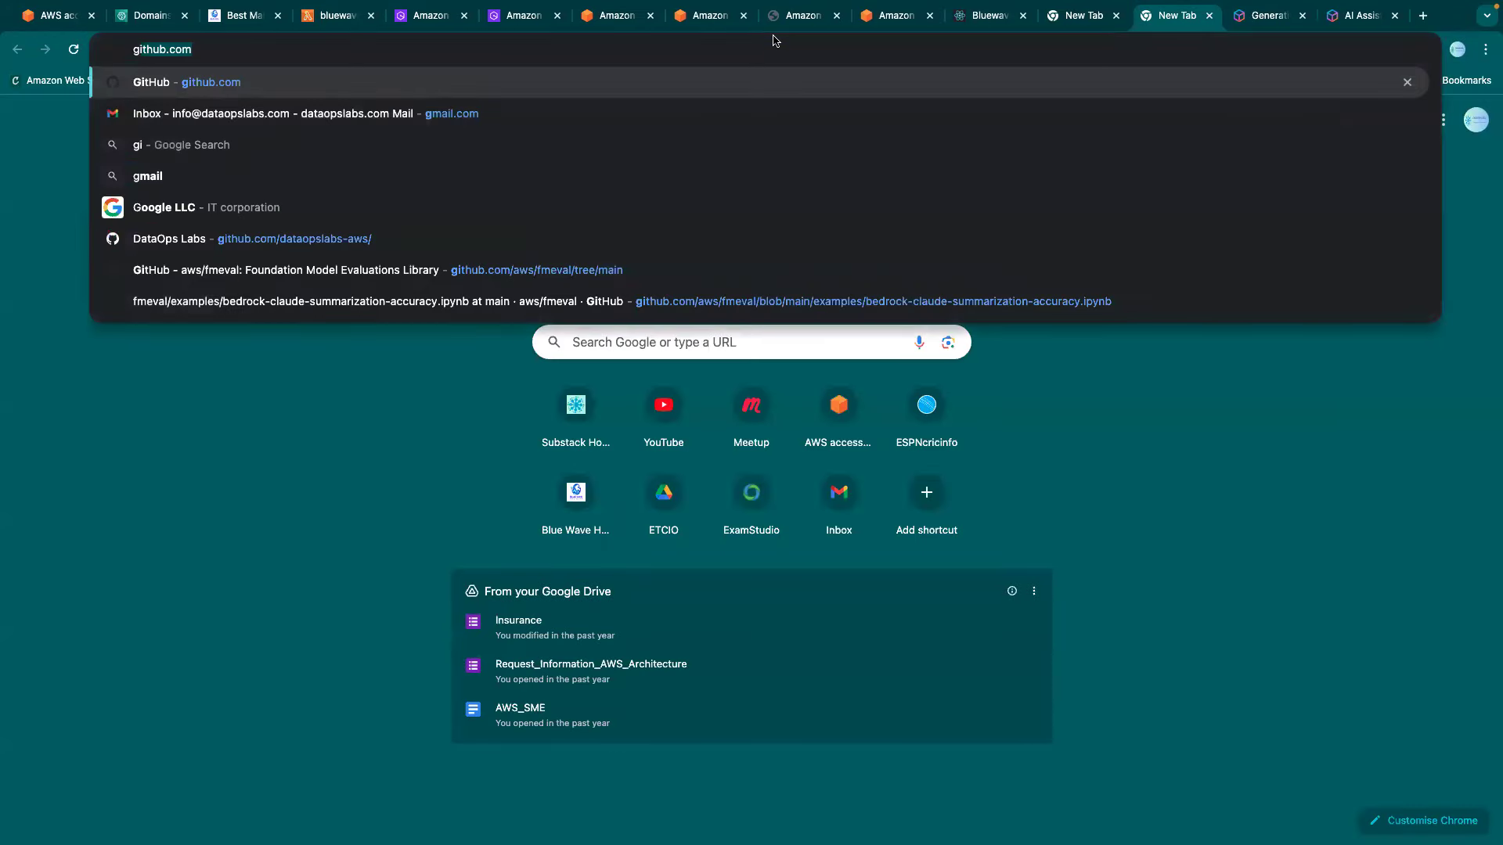
{"action": "key", "text": "Down"}
{"action": "key", "text": "Down"}
{"action": "key", "text": "Down"}
{"action": "key", "text": "Down"}
{"action": "key", "text": "Down"}
{"action": "key", "text": "Down"}
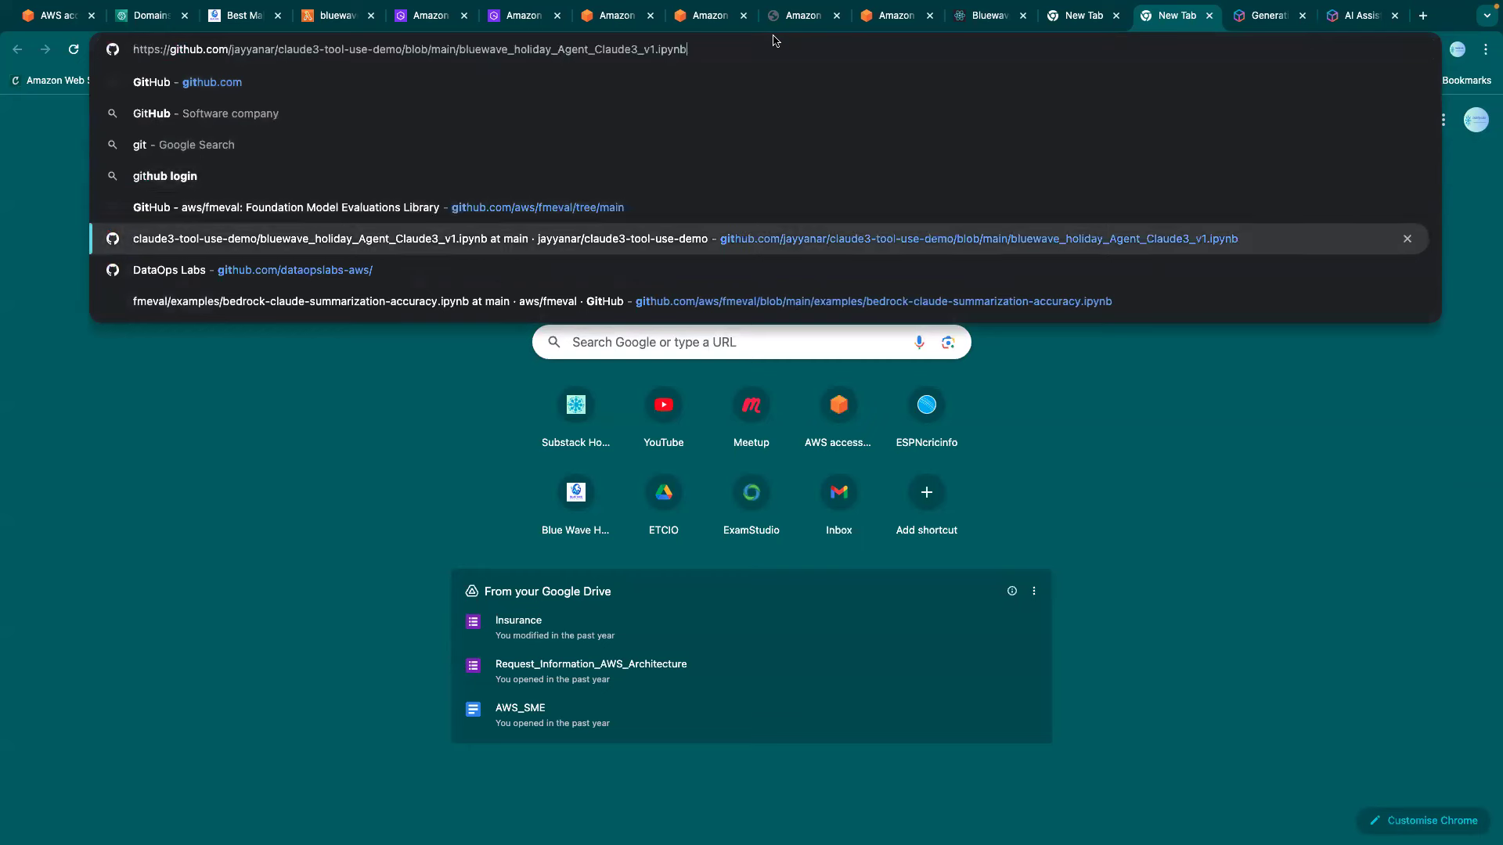
{"action": "key", "text": "BackSpace"}
{"action": "key", "text": "BackSpace"}
{"action": "key", "text": "BackSpace"}
{"action": "key", "text": "BackSpace"}
{"action": "key", "text": "BackSpace"}
{"action": "key", "text": "BackSpace"}
{"action": "key", "text": "BackSpace"}
{"action": "key", "text": "BackSpace"}
{"action": "key", "text": "BackSpace"}
{"action": "key", "text": "BackSpace"}
{"action": "key", "text": "BackSpace"}
{"action": "key", "text": "BackSpace"}
{"action": "key", "text": "BackSpace"}
{"action": "key", "text": "BackSpace"}
{"action": "key", "text": "BackSpace"}
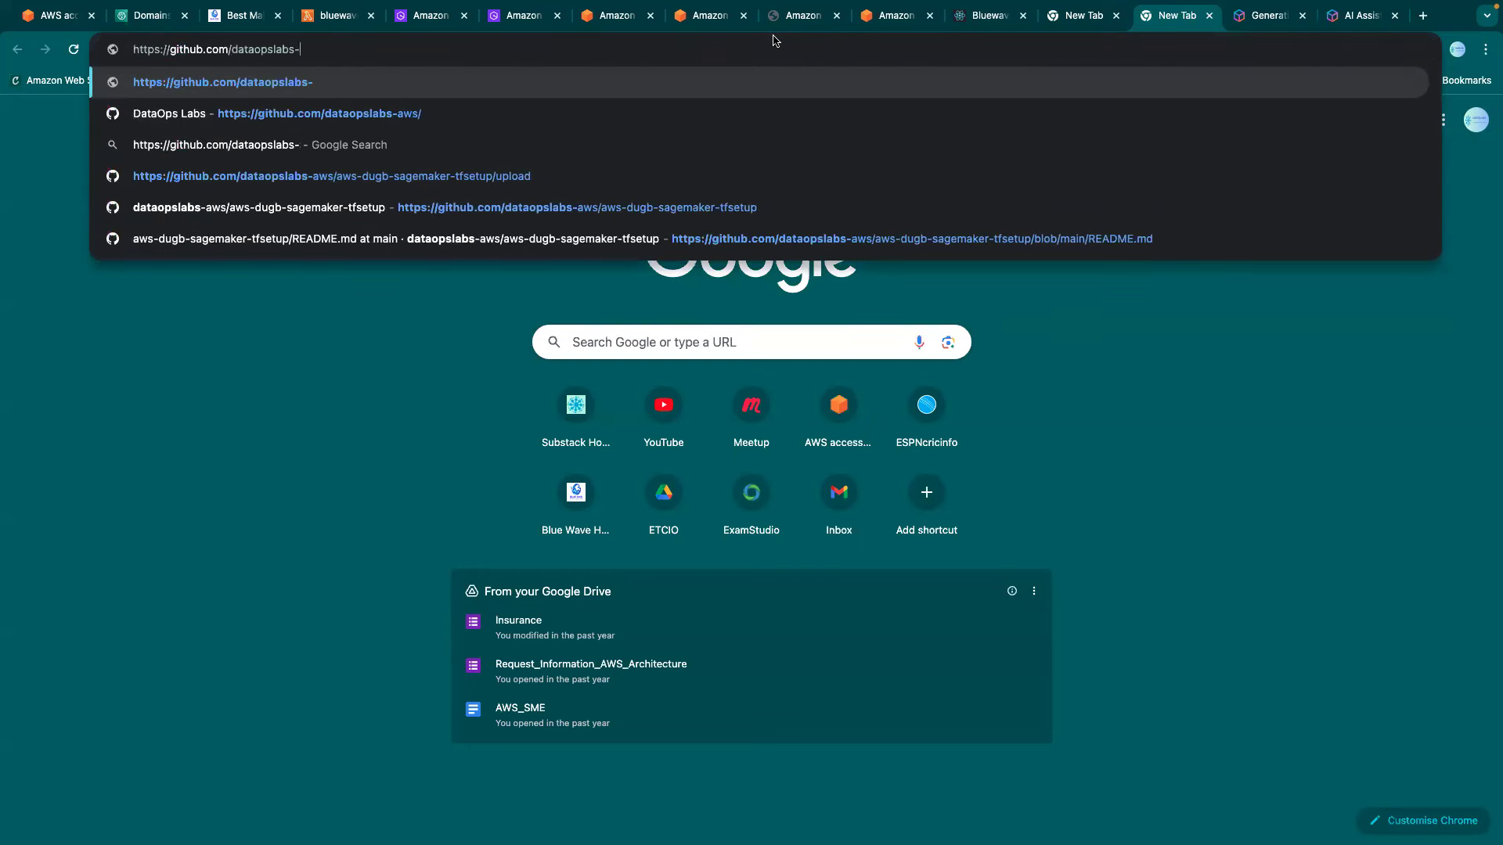
{"action": "key", "text": "BackSpace"}
Add the repository owner's account name to the address, open the bluewave-cust-portal repository and highlight its contents.
{"action": "type", "text": "jayyanar"}
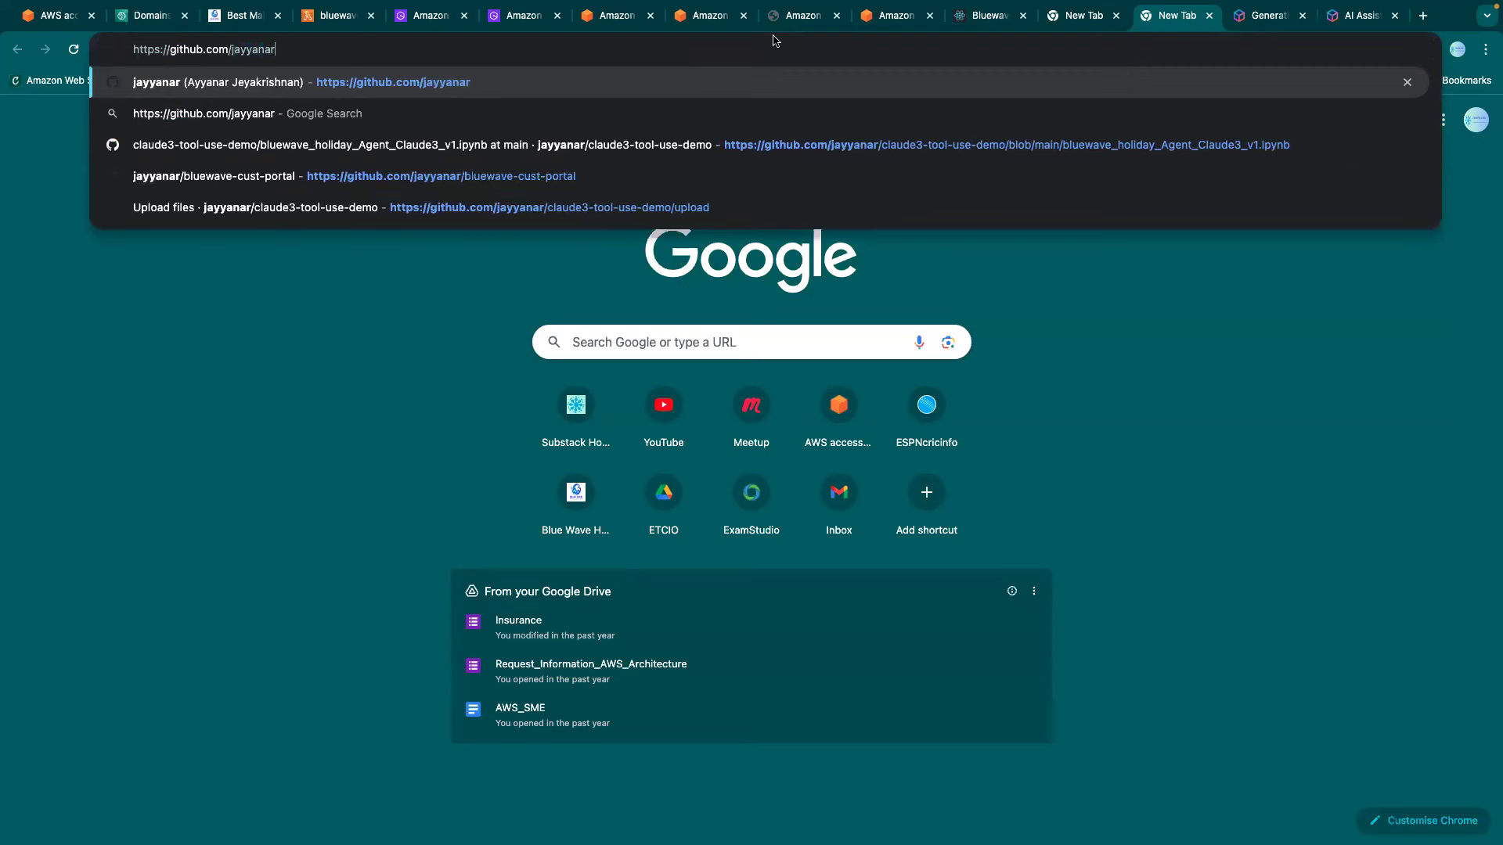
{"action": "key", "text": "Down"}
{"action": "key", "text": "Down"}
{"action": "key", "text": "Down"}
{"action": "key", "text": "Return"}
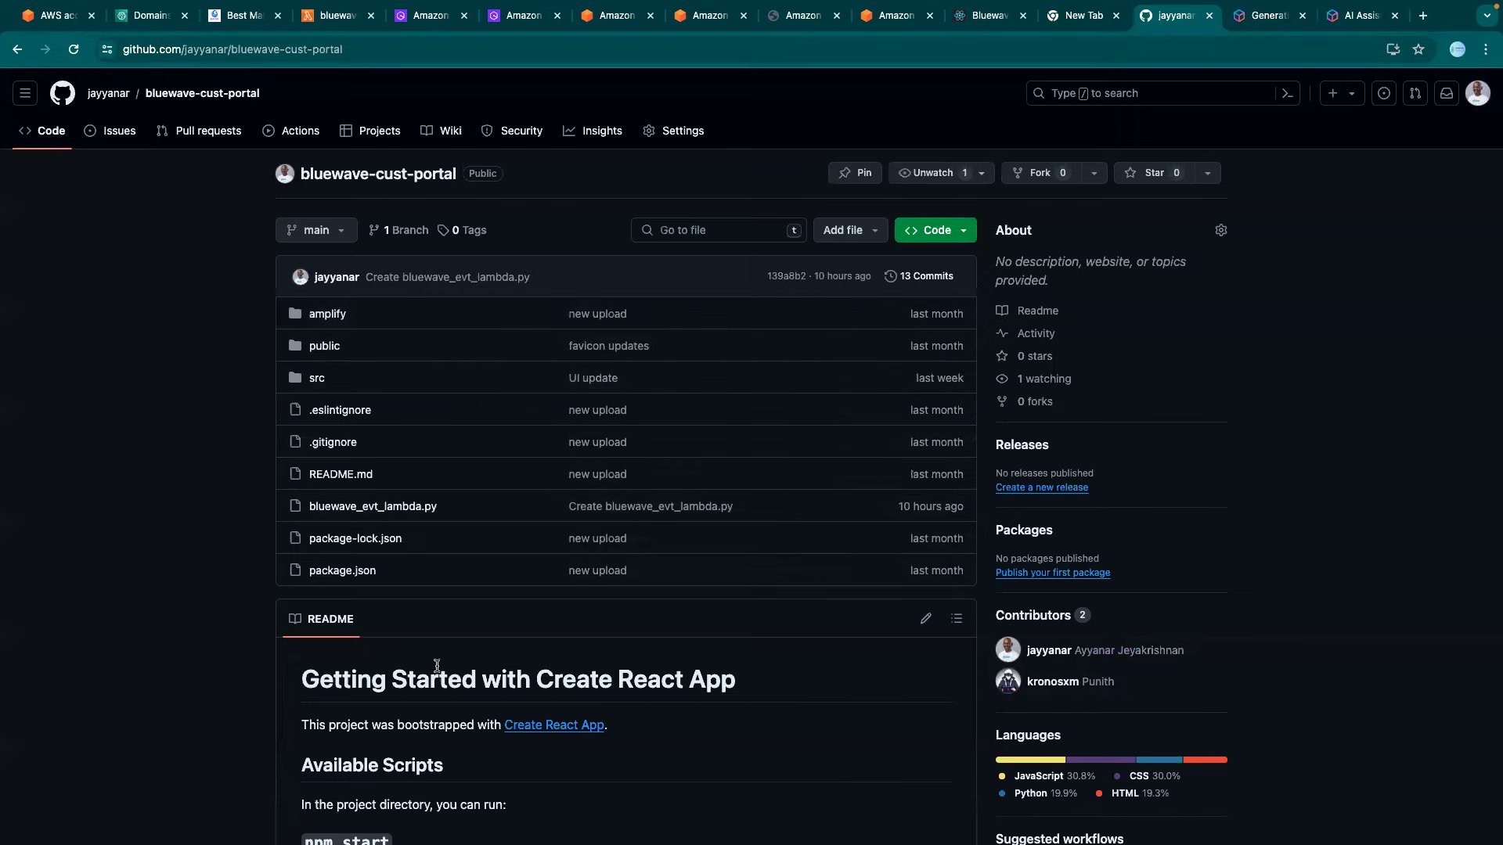
{"action": "left_click_drag", "start_coordinate": [291, 722], "coordinate": [480, 8]}
{"action": "left_click", "coordinate": [733, 405]}
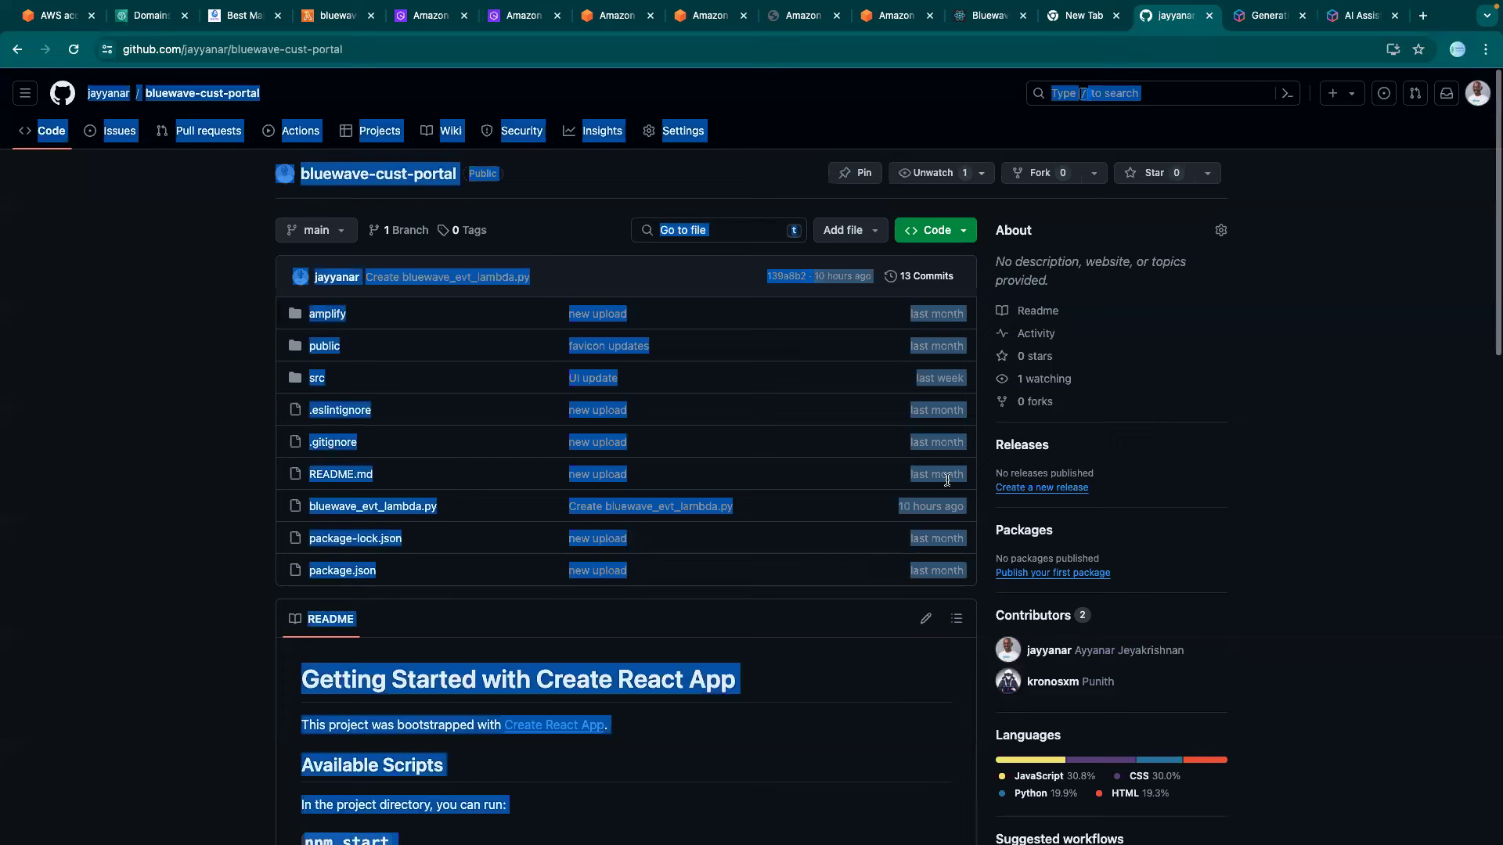
Clear the highlight on the repository page and open the signed-in account's own LinkedIn profile in a new browser tab.
{"action": "left_click", "coordinate": [763, 721]}
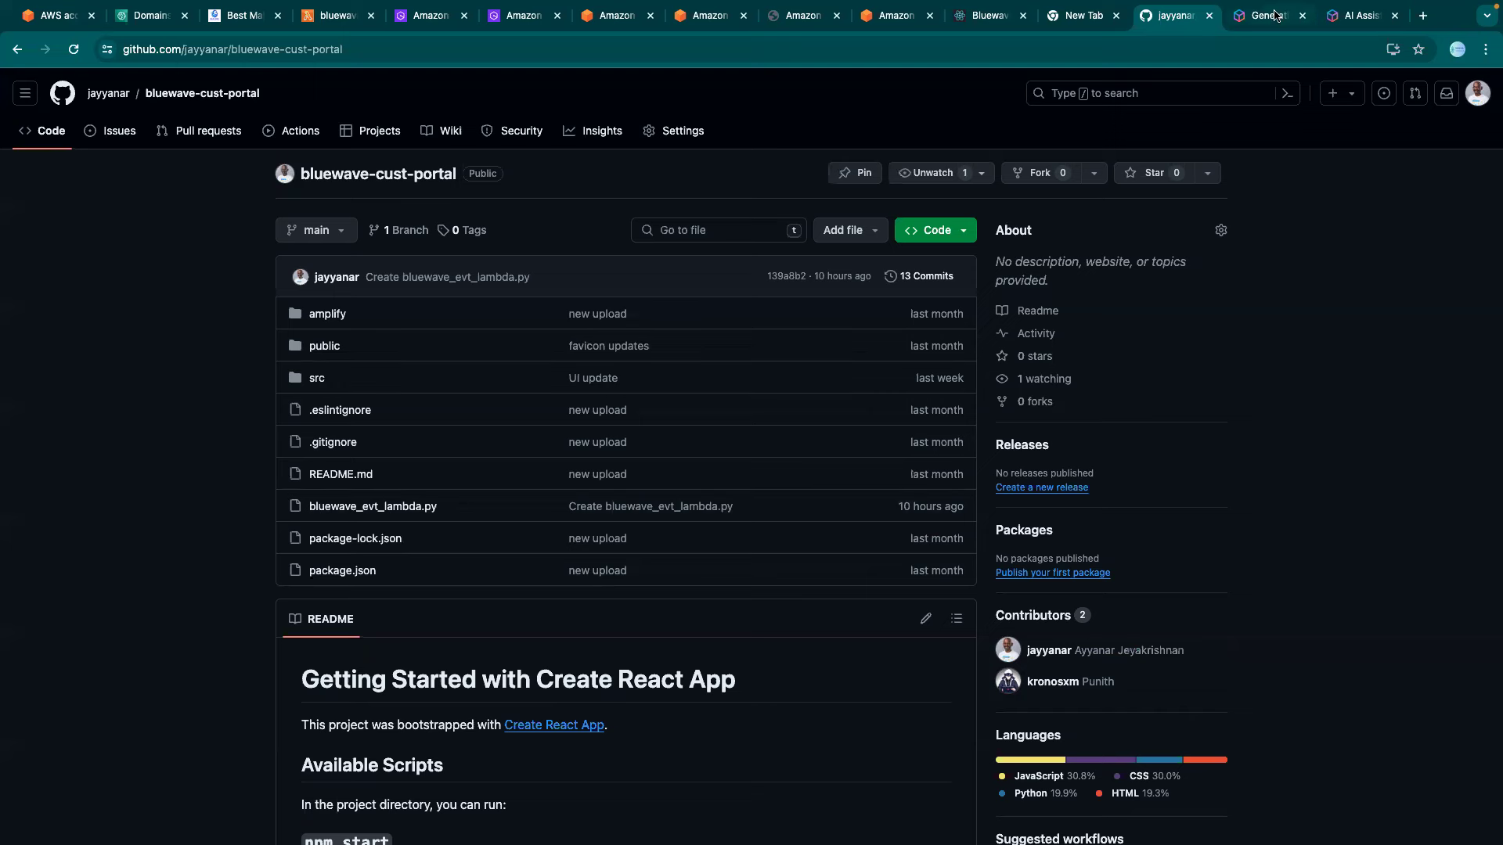
{"action": "left_click", "coordinate": [1423, 17]}
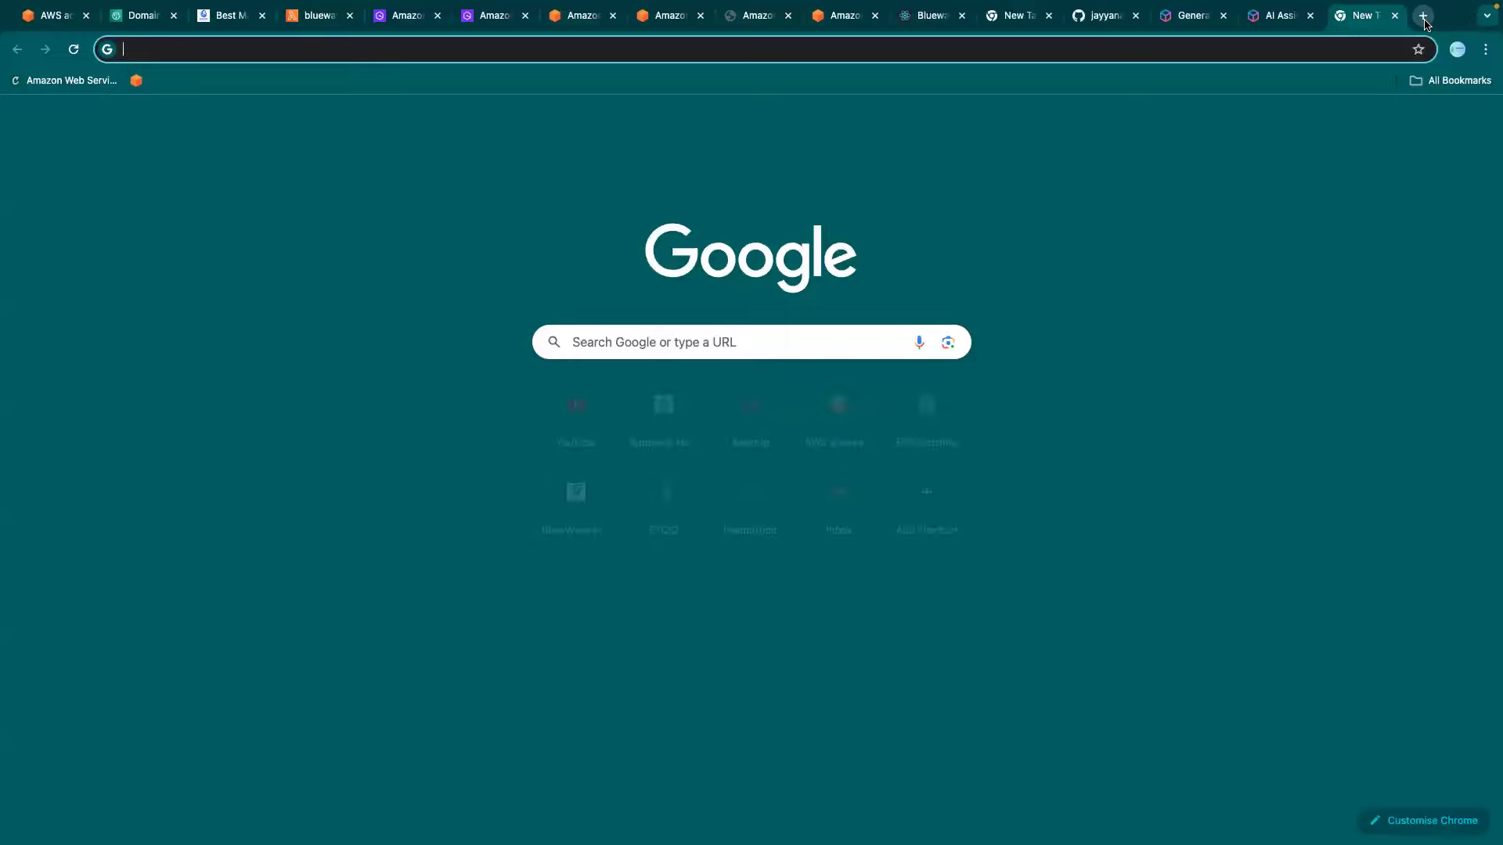
{"action": "type", "text": "link"}
{"action": "key", "text": "Return"}
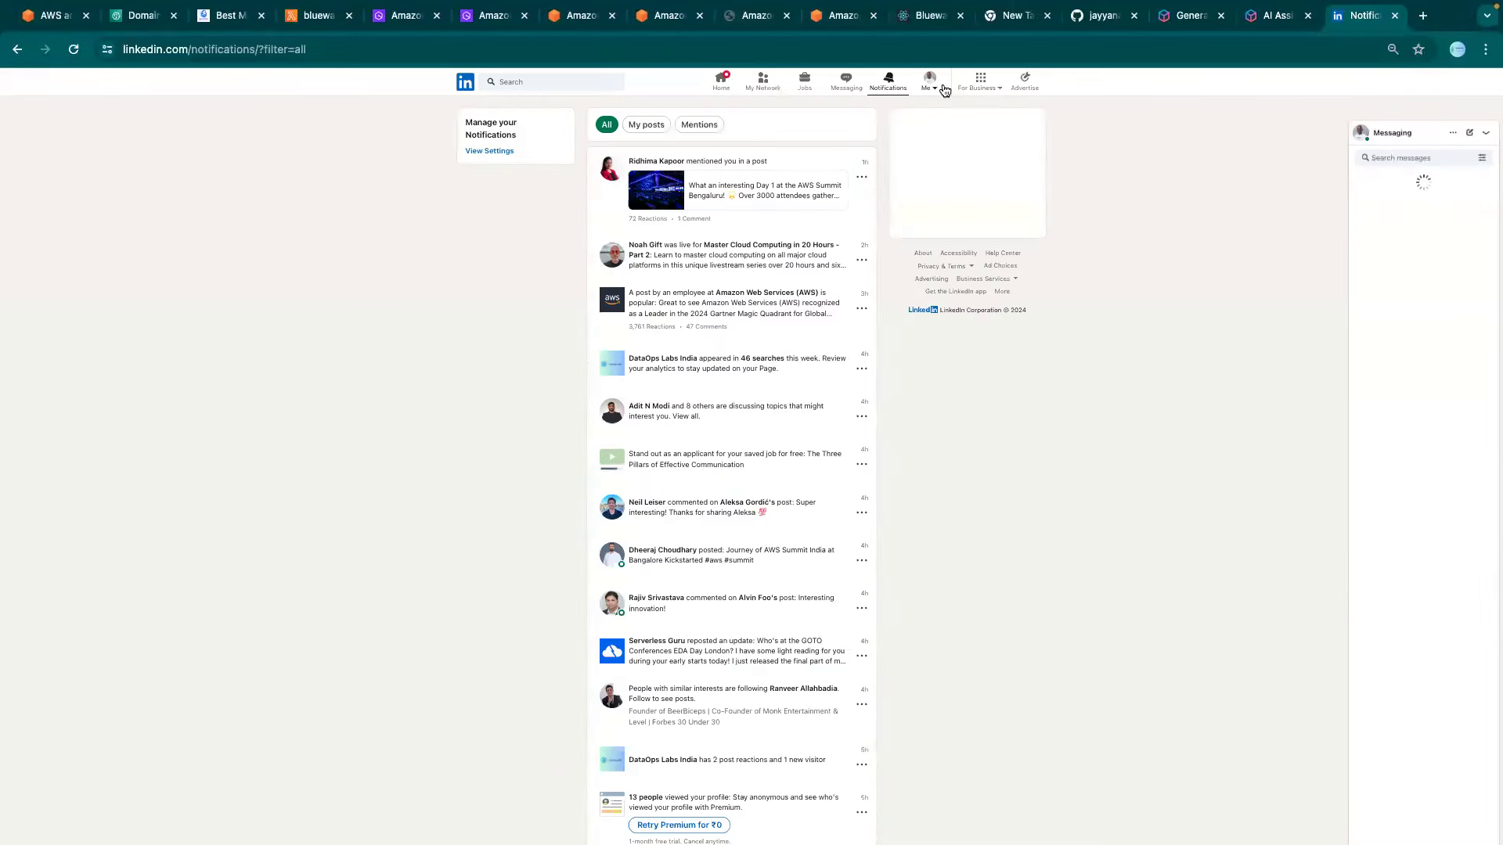
{"action": "left_click", "coordinate": [939, 87]}
{"action": "left_click", "coordinate": [878, 140]}
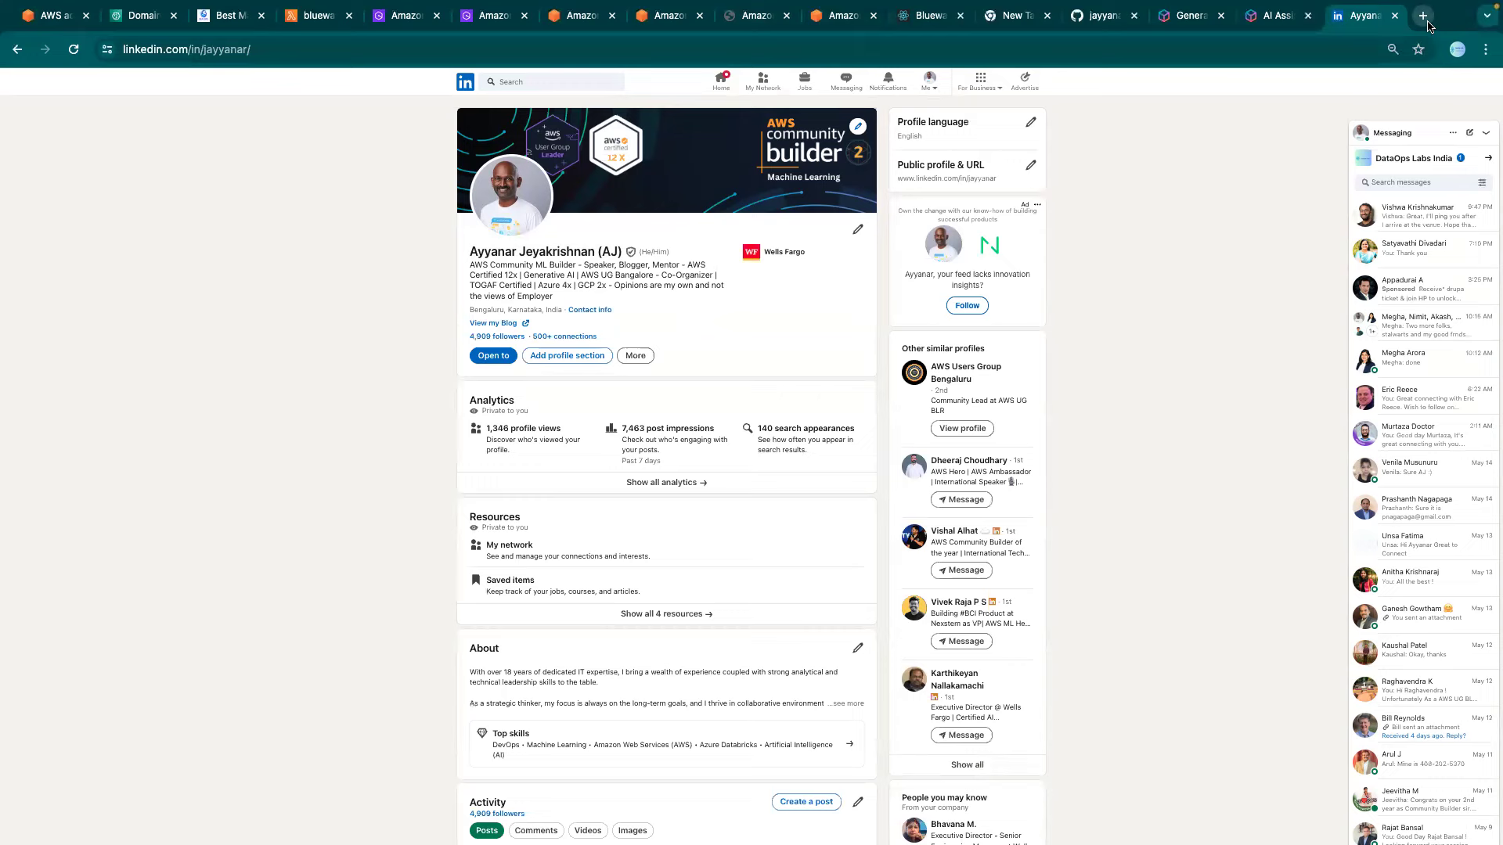
Open the DataOps Labs newsletter home page at dataopslabs.com in another new browser tab.
{"action": "left_click", "coordinate": [1423, 16]}
{"action": "type", "text": "data"}
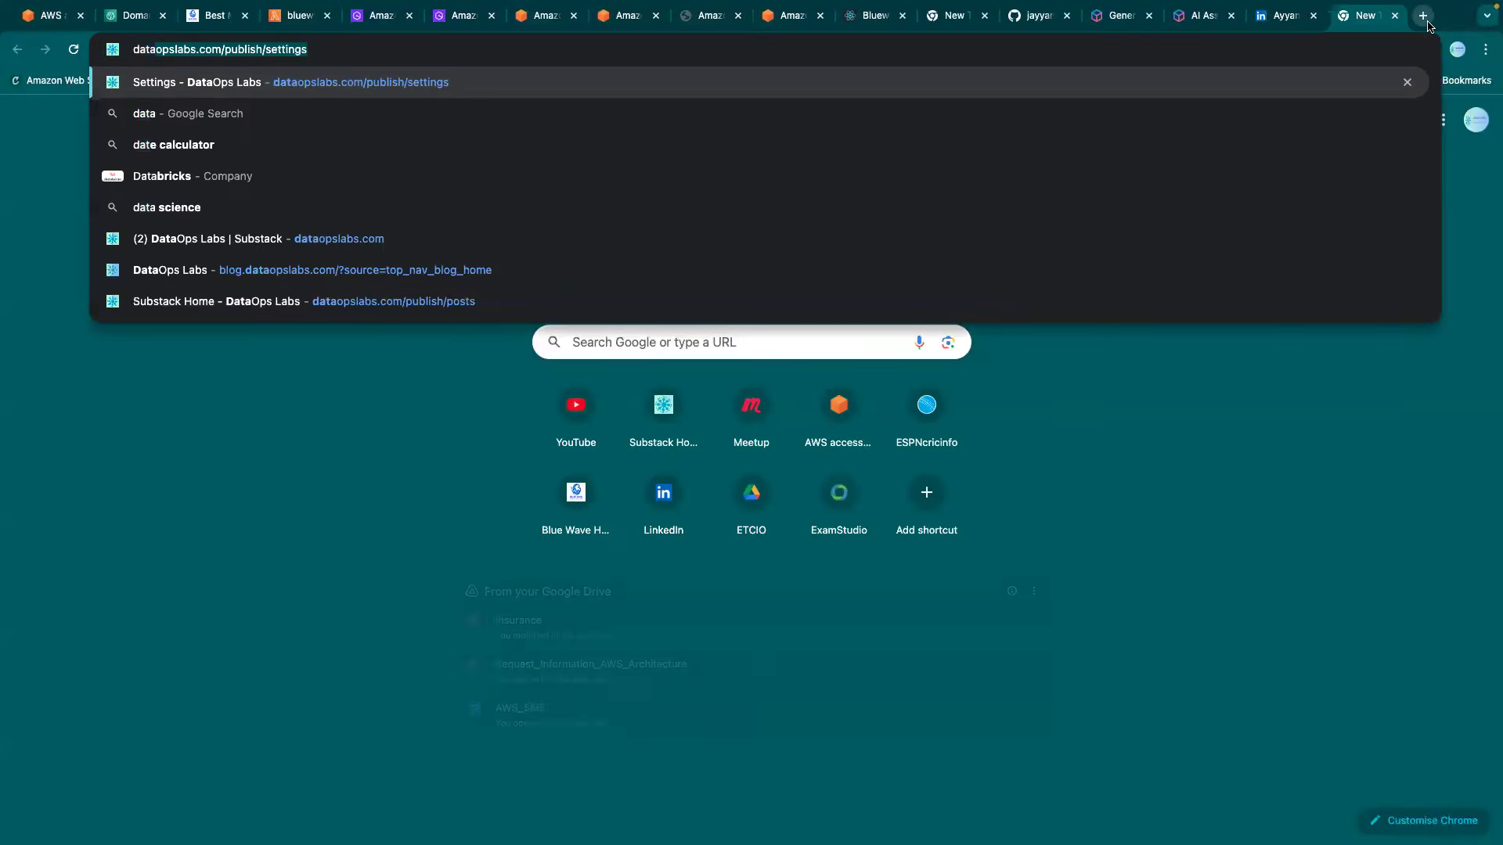
{"action": "key", "text": "Down"}
{"action": "key", "text": "Down"}
{"action": "key", "text": "Down"}
{"action": "key", "text": "Down"}
{"action": "key", "text": "Down"}
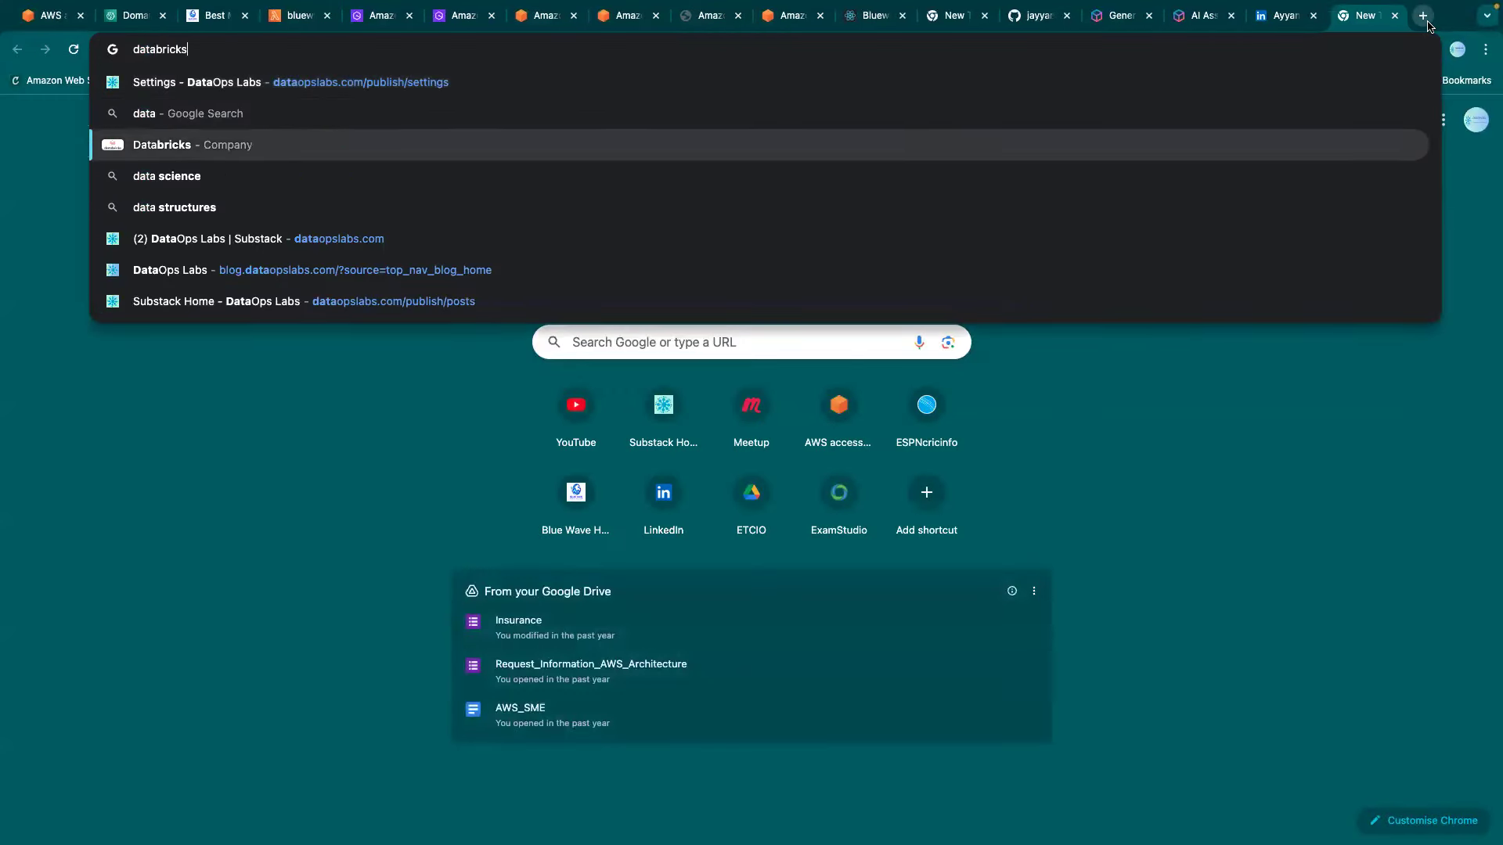
{"action": "key", "text": "Return"}
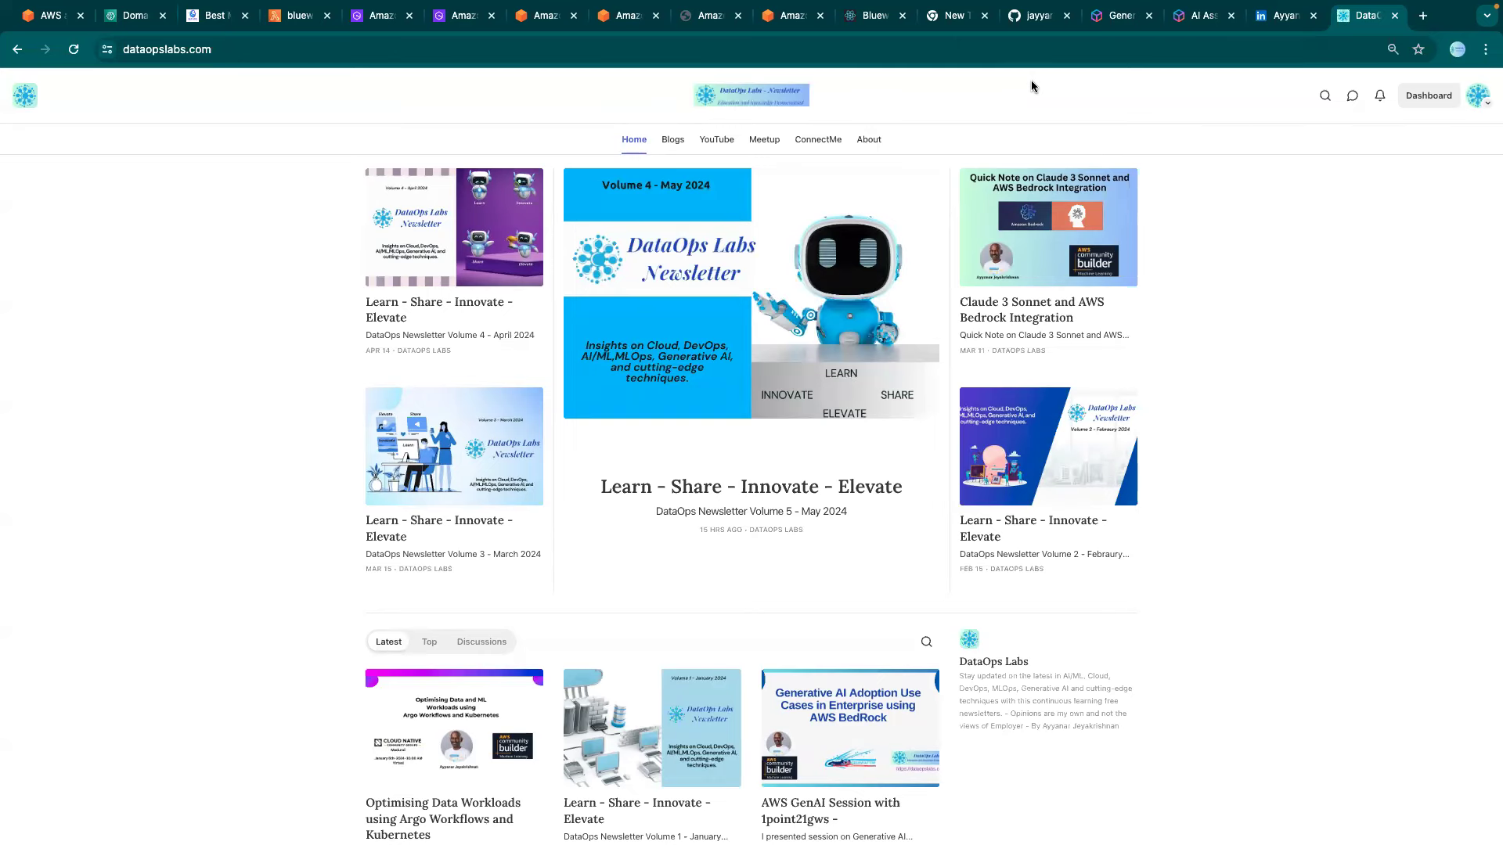
Open the DataOps Newsletter Volume 5 - May 2024 post, highlight its title and read down to the Elevate section.
{"action": "left_click", "coordinate": [803, 300]}
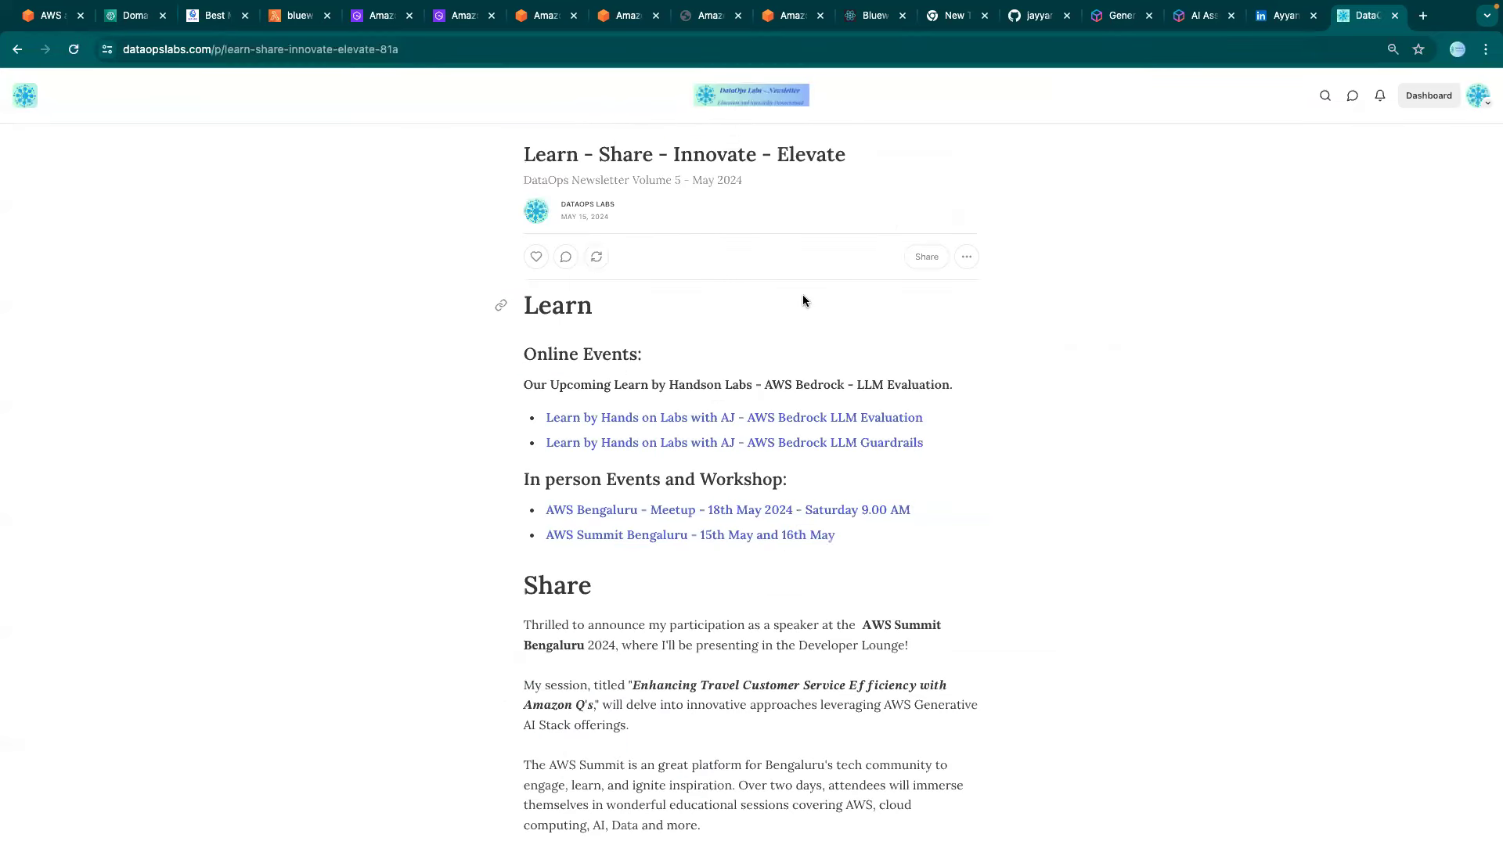
{"action": "left_click_drag", "start_coordinate": [522, 161], "coordinate": [842, 156]}
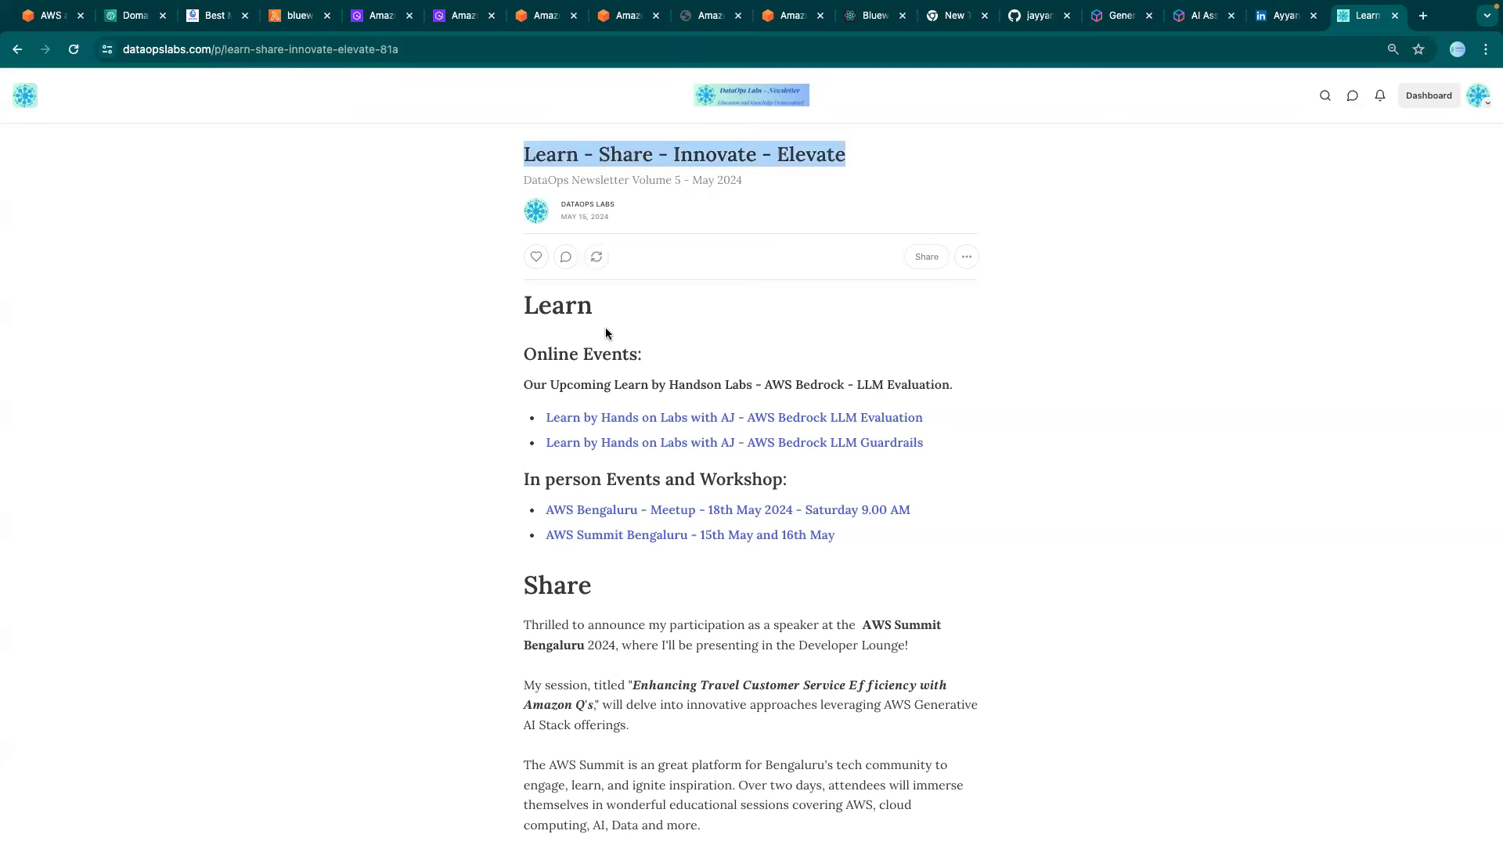
{"action": "scroll", "coordinate": [606, 332], "scroll_direction": "down", "scroll_amount": 5}
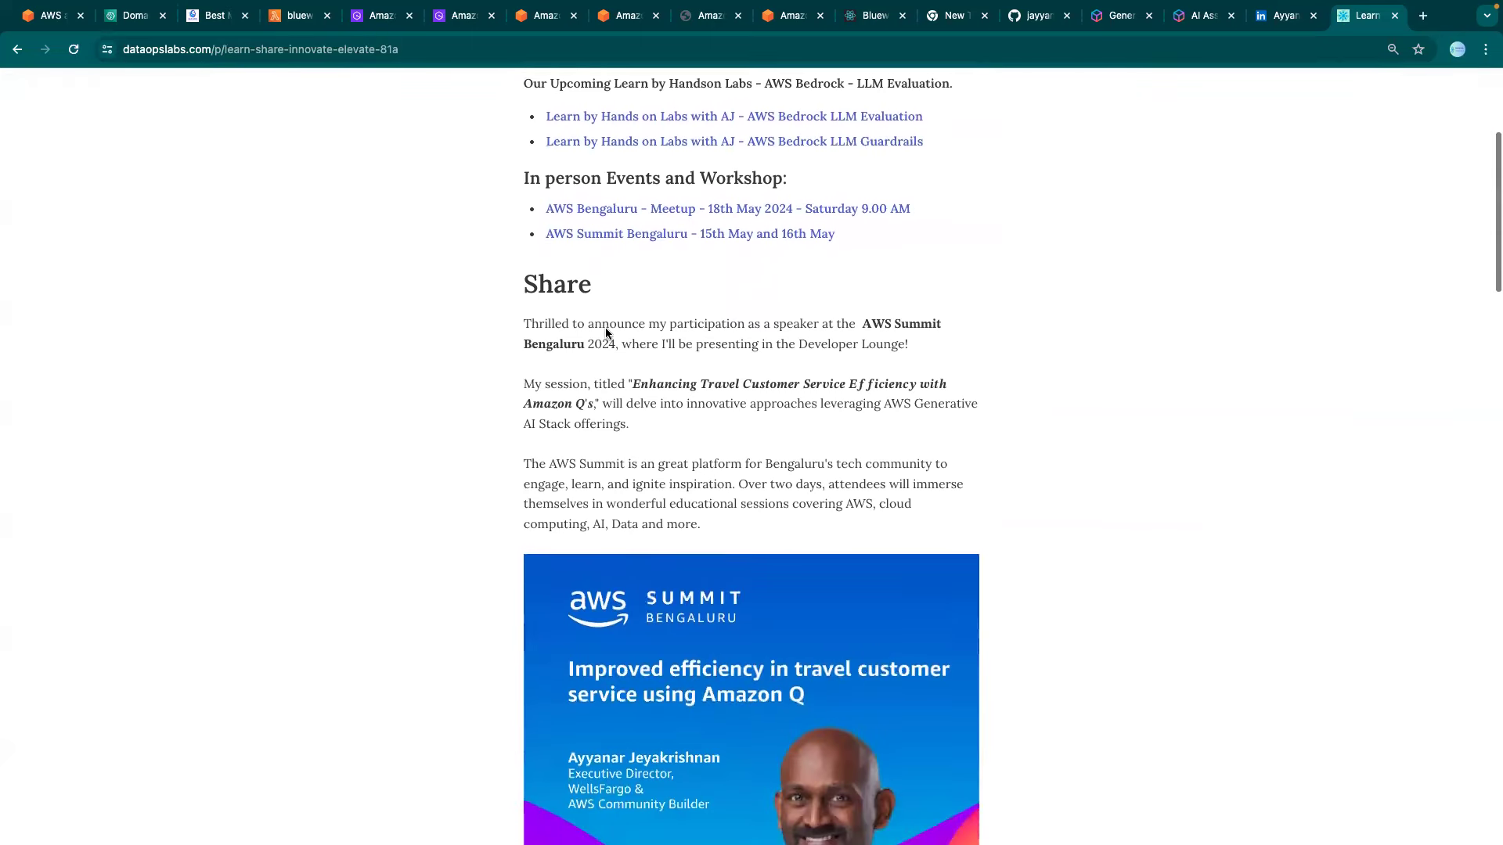
{"action": "scroll", "coordinate": [605, 332], "scroll_direction": "down", "scroll_amount": 7}
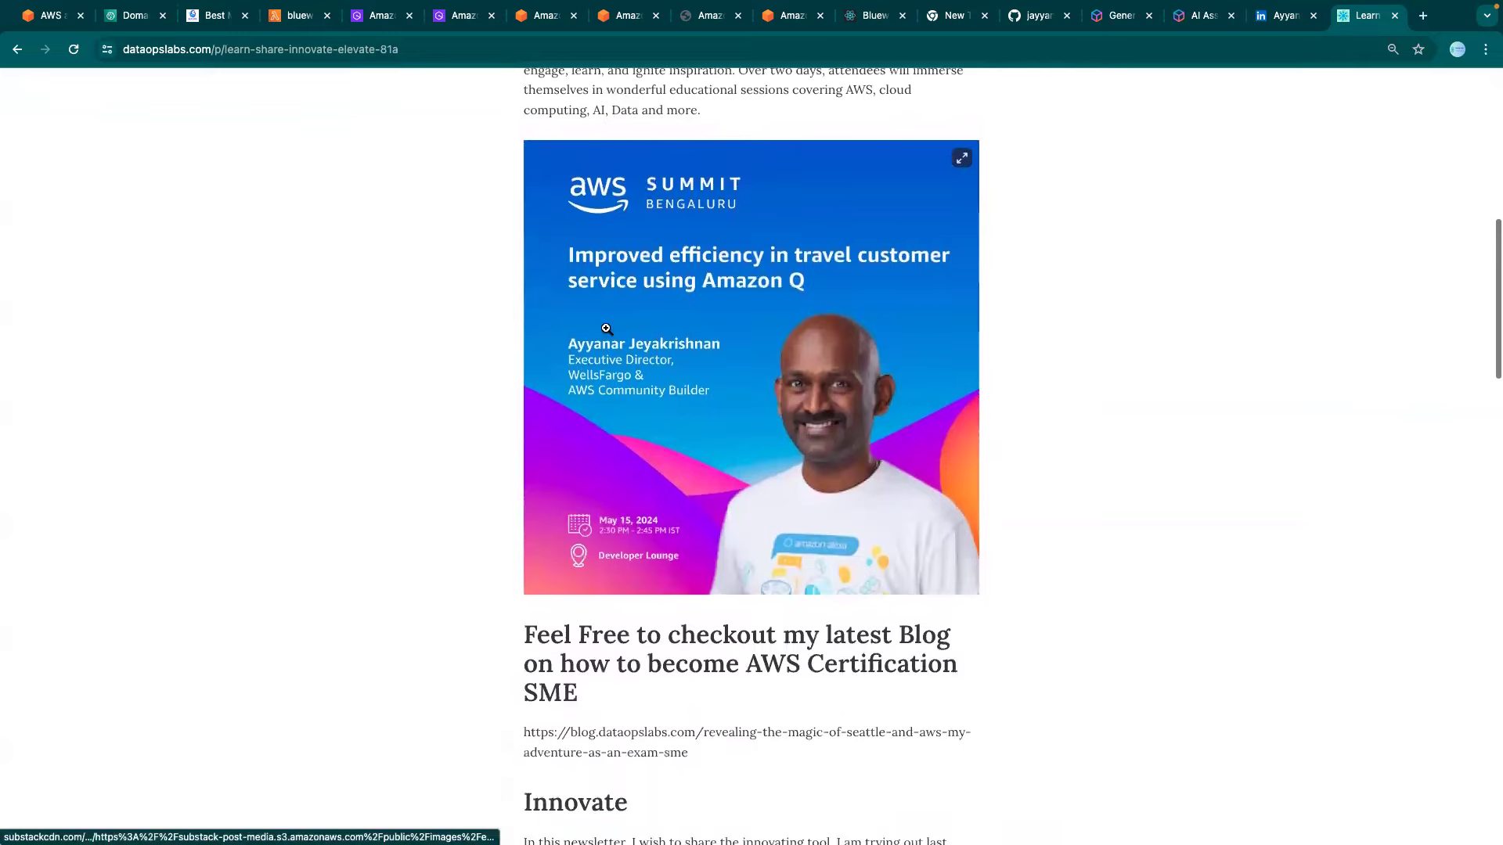
{"action": "scroll", "coordinate": [606, 329], "scroll_direction": "down", "scroll_amount": 6}
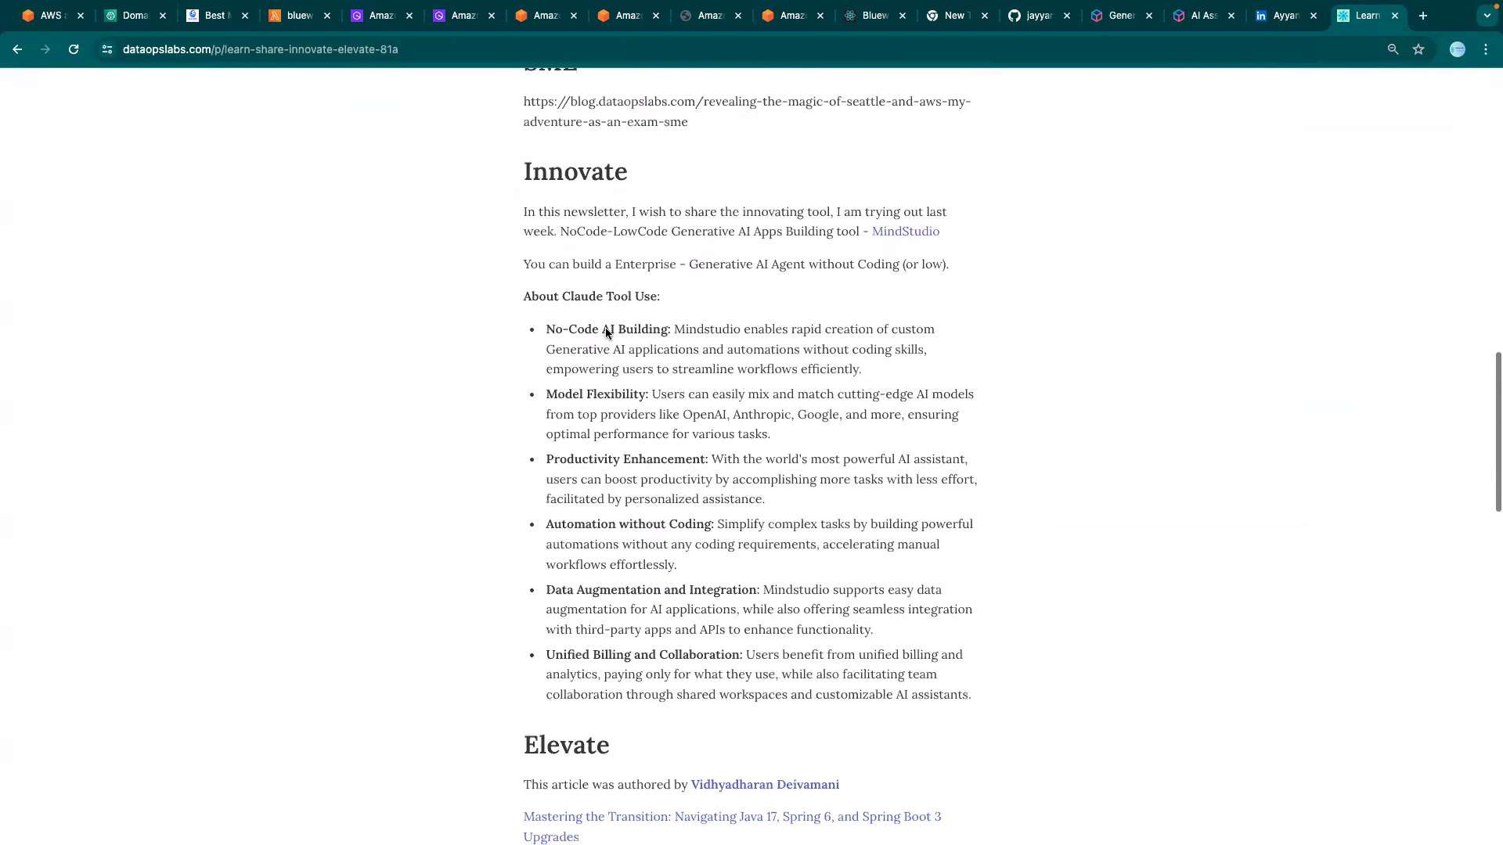
{"action": "scroll", "coordinate": [606, 332], "scroll_direction": "down", "scroll_amount": 1}
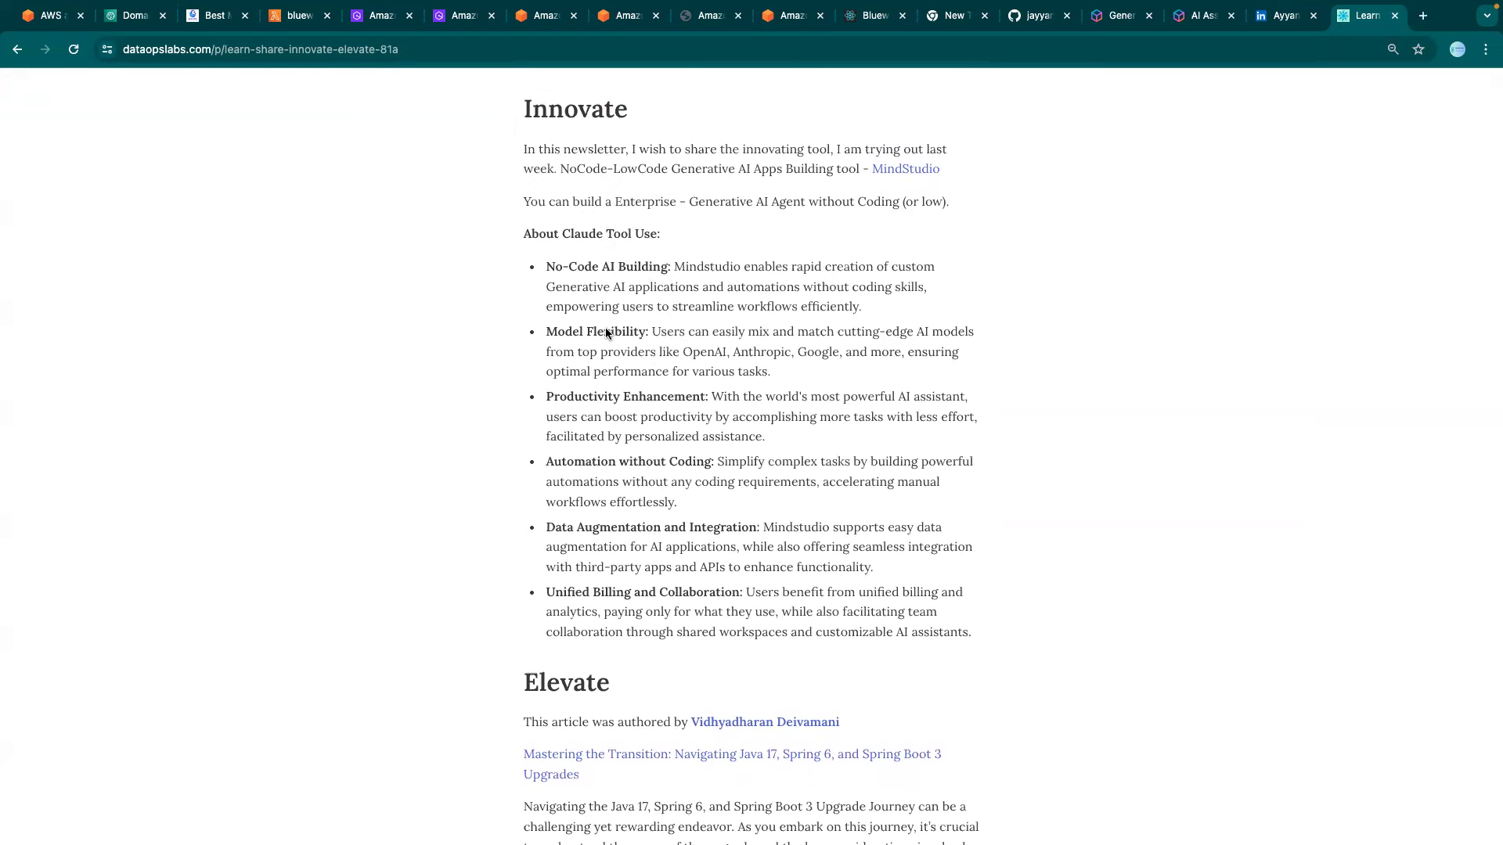
{"action": "scroll", "coordinate": [605, 331], "scroll_direction": "down", "scroll_amount": 5}
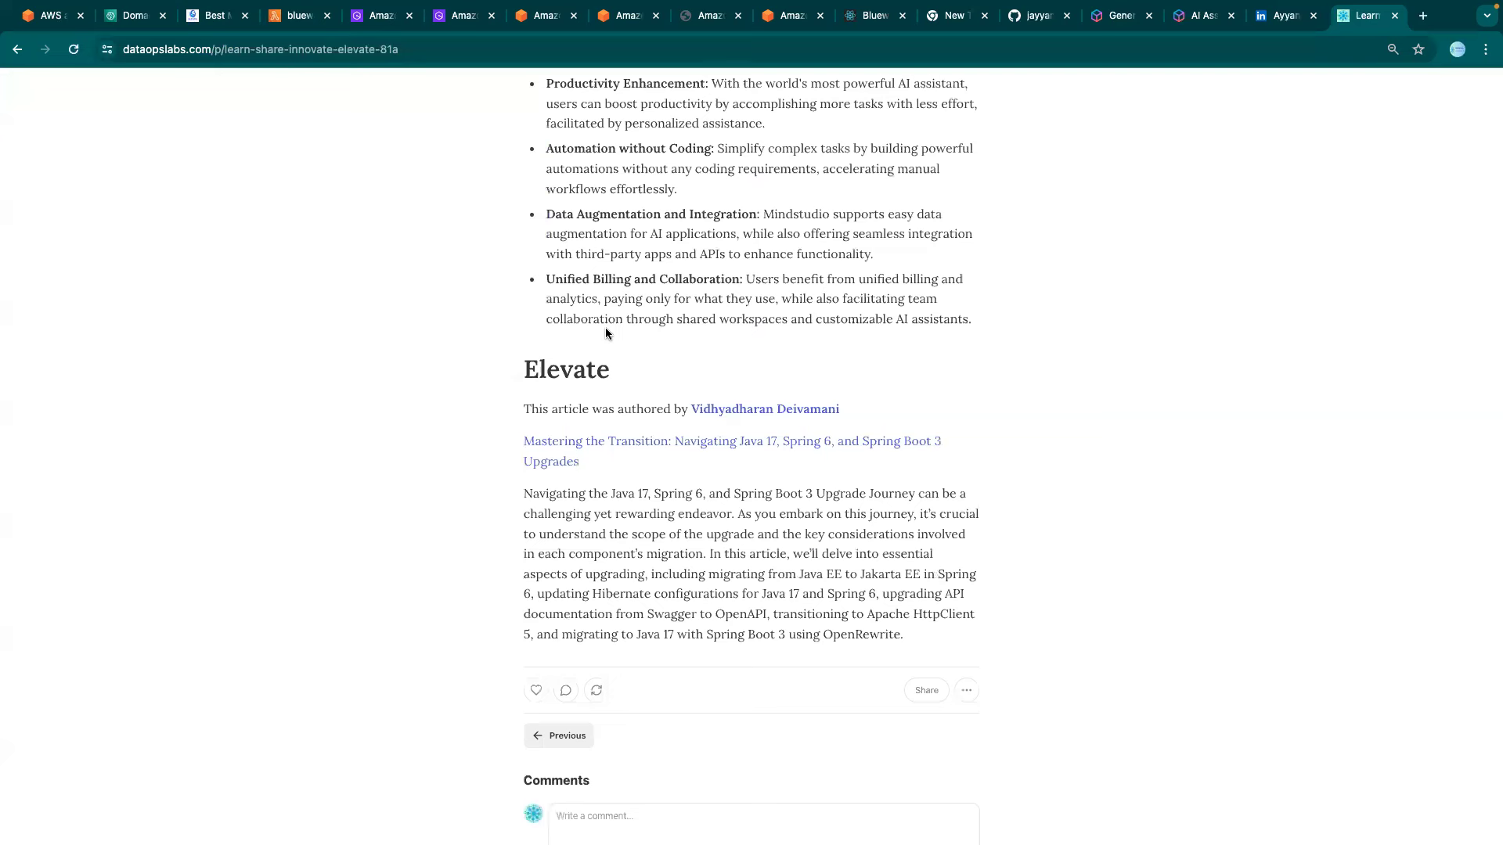
Highlight the Java 17, Spring 6 and Spring Boot 3 article link under Elevate, and return to the beginning of the newsletter with nothing selected.
{"action": "left_click_drag", "start_coordinate": [626, 463], "coordinate": [529, 438]}
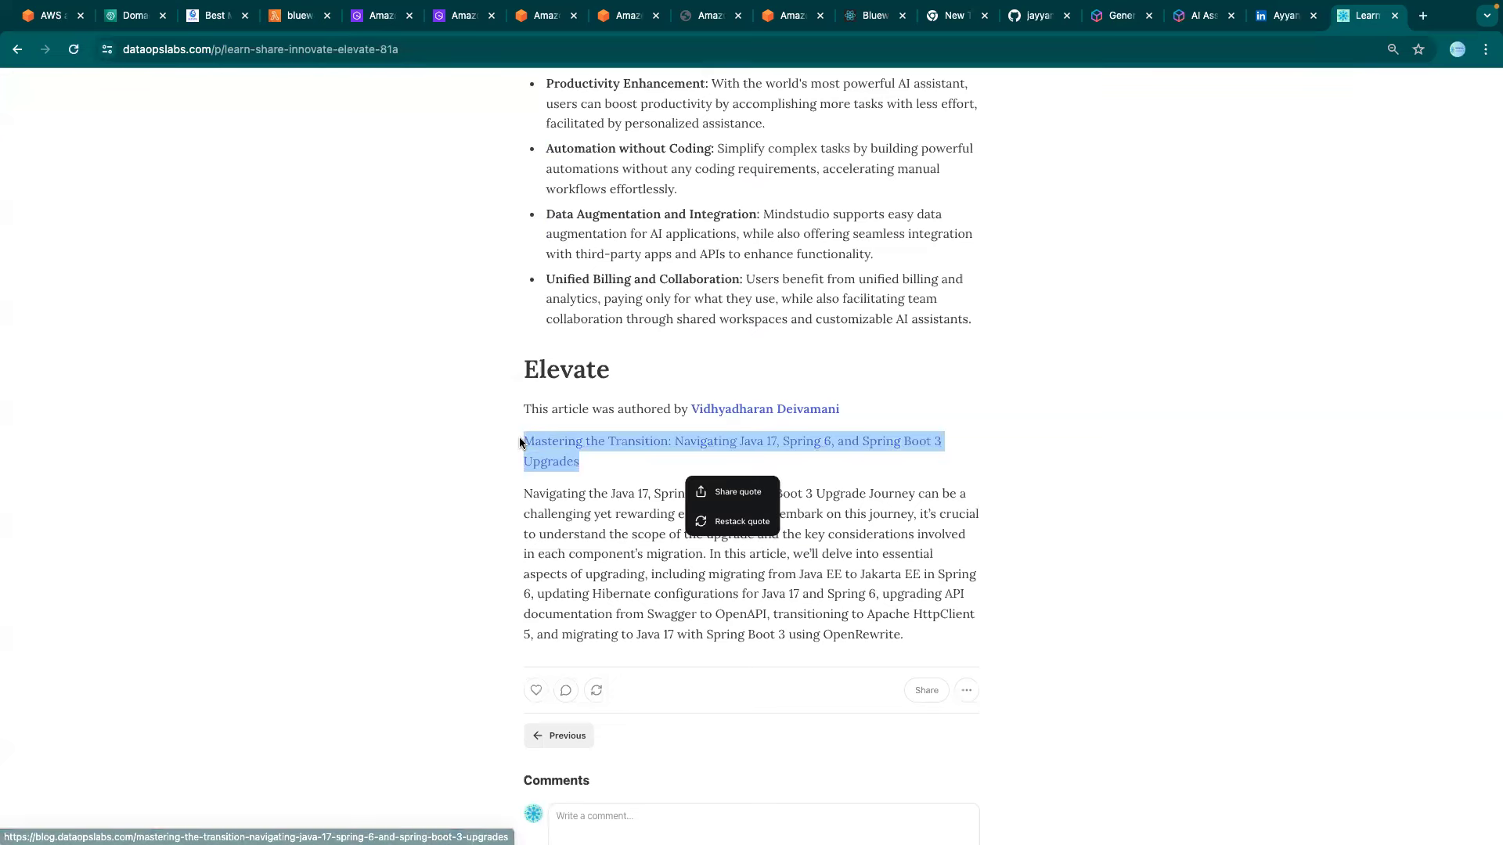
{"action": "left_click", "coordinate": [594, 464]}
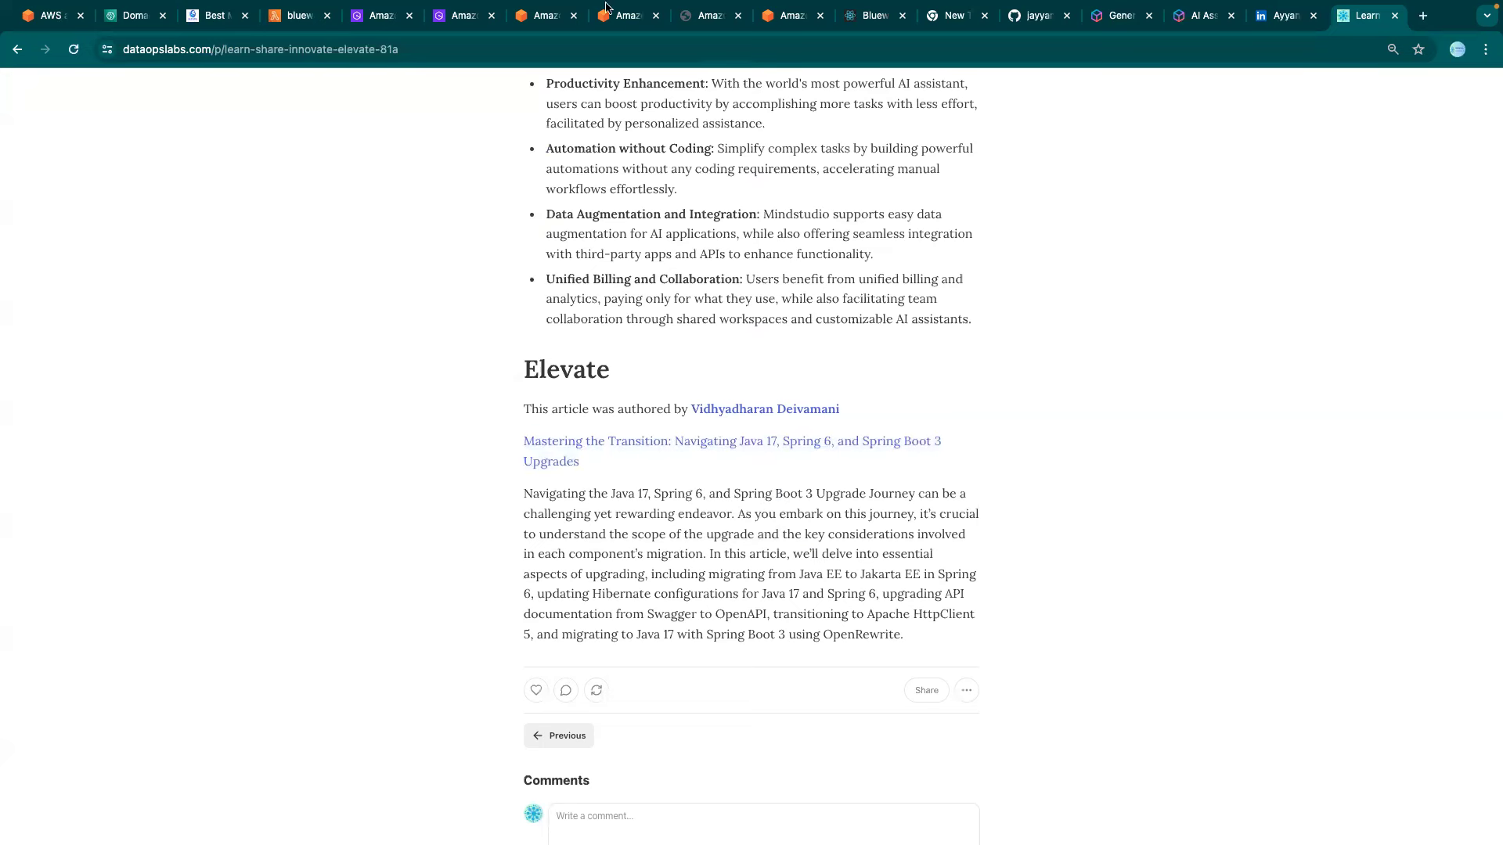
{"action": "left_click_drag", "start_coordinate": [659, 279], "coordinate": [665, 12]}
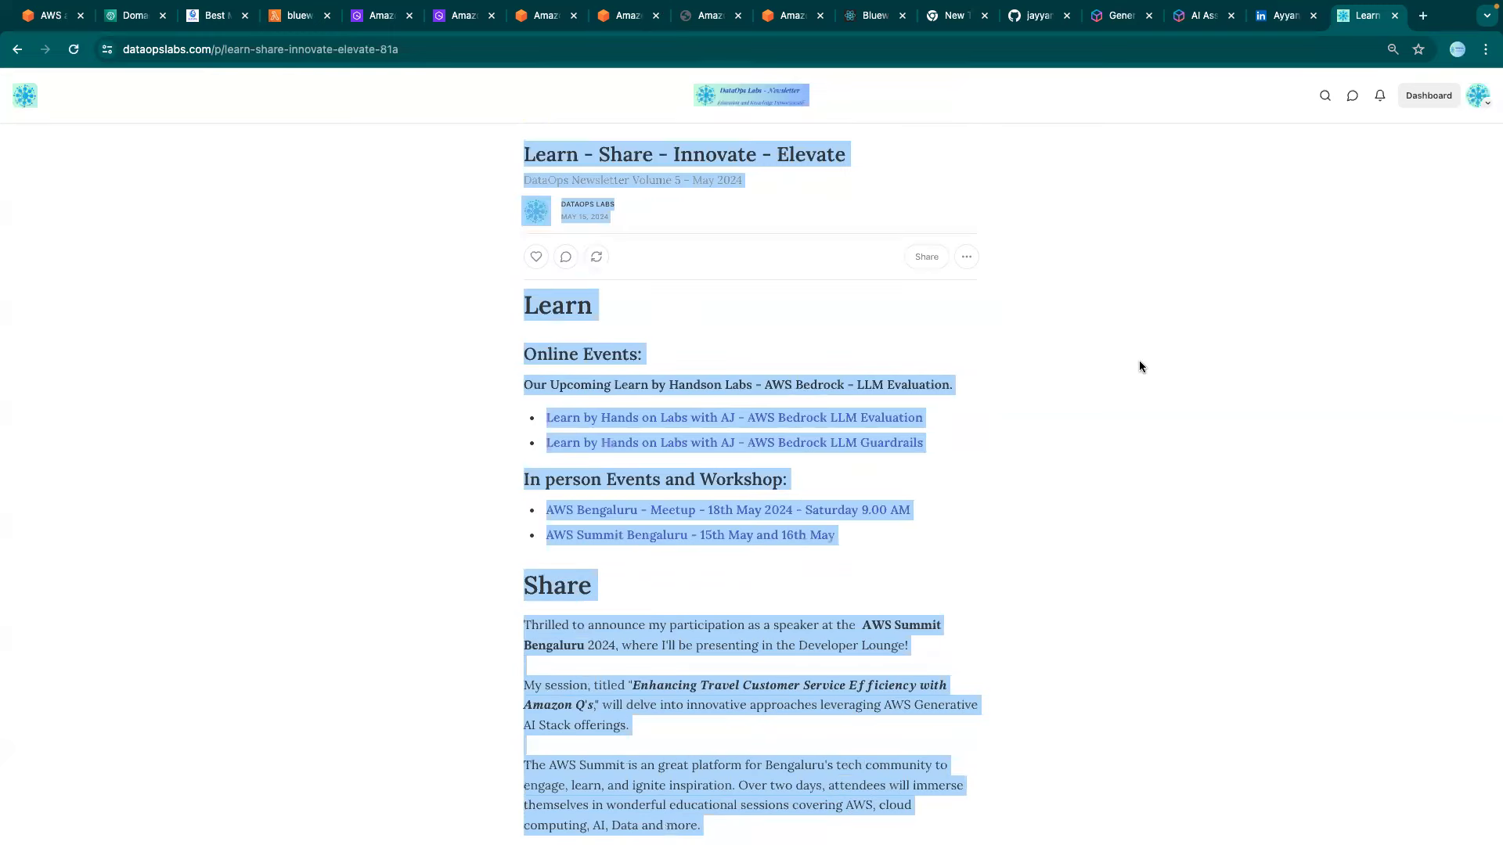
{"action": "left_click", "coordinate": [1156, 384]}
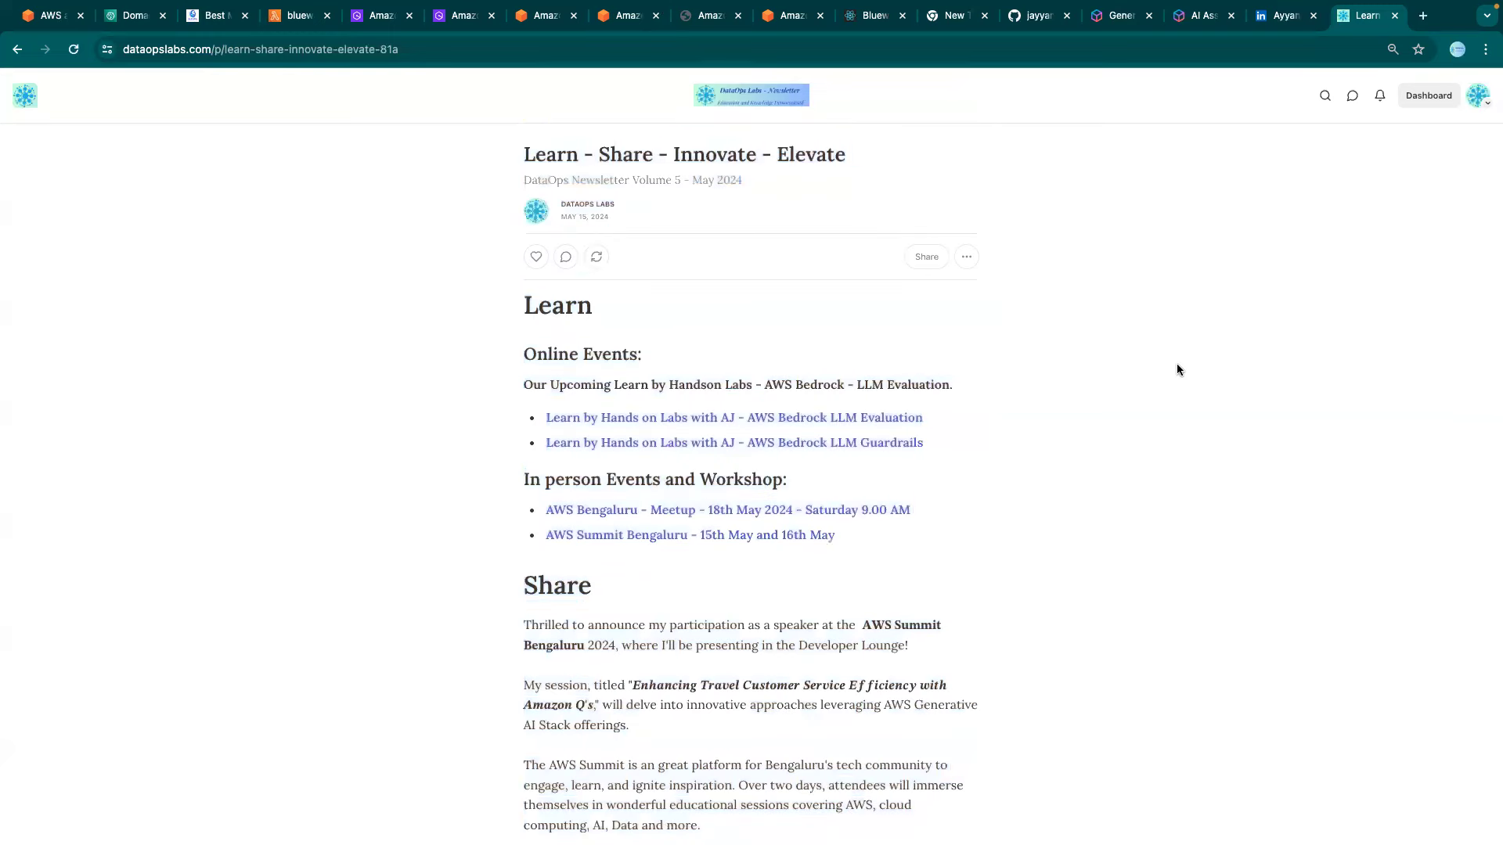